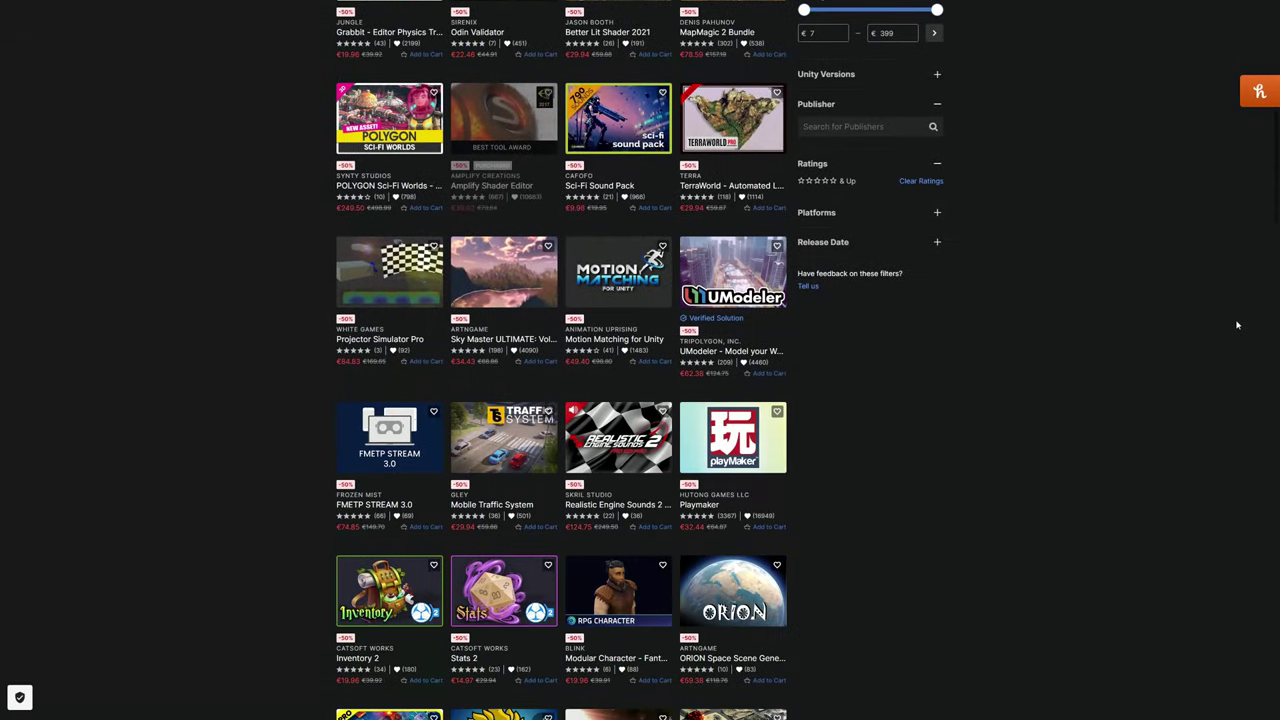
{"action": "scroll", "coordinate": [1236, 325], "scroll_direction": "down", "scroll_amount": 12}
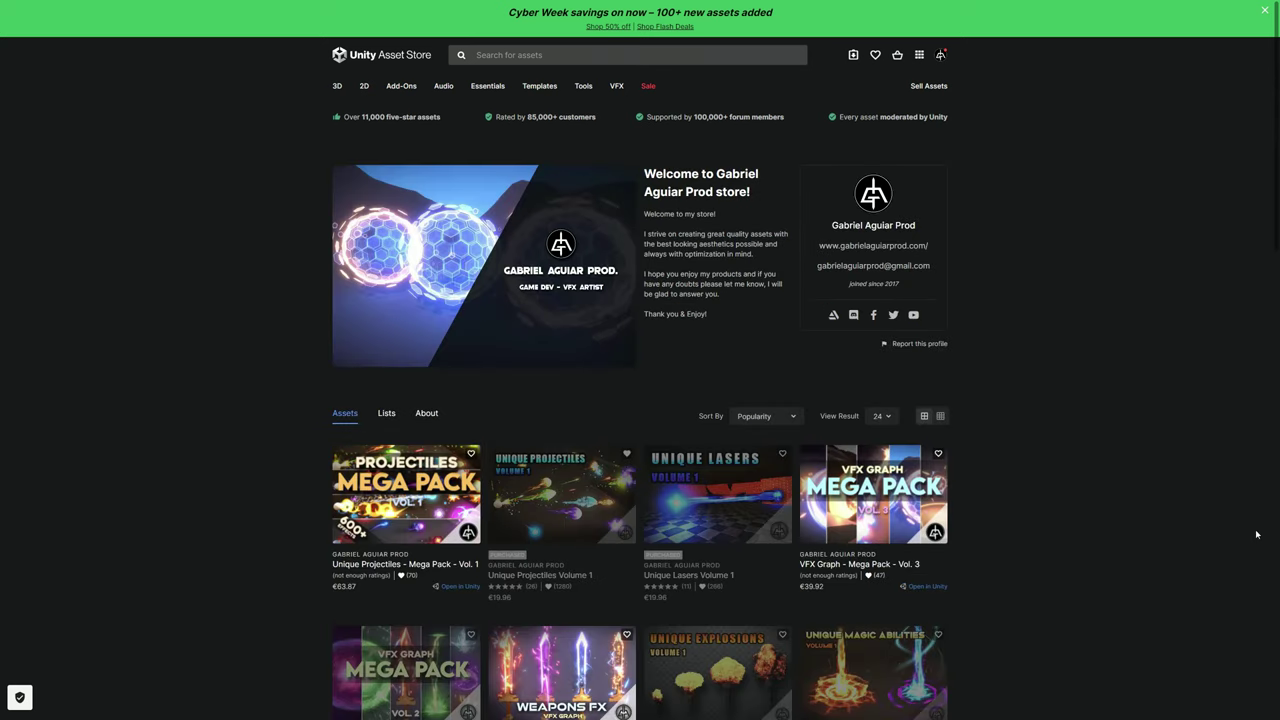
Browse the discounted assets in the Unity Asset Store's Cyber Week sale and the publisher's store page
{"action": "scroll", "coordinate": [1256, 531], "scroll_direction": "down", "scroll_amount": 1}
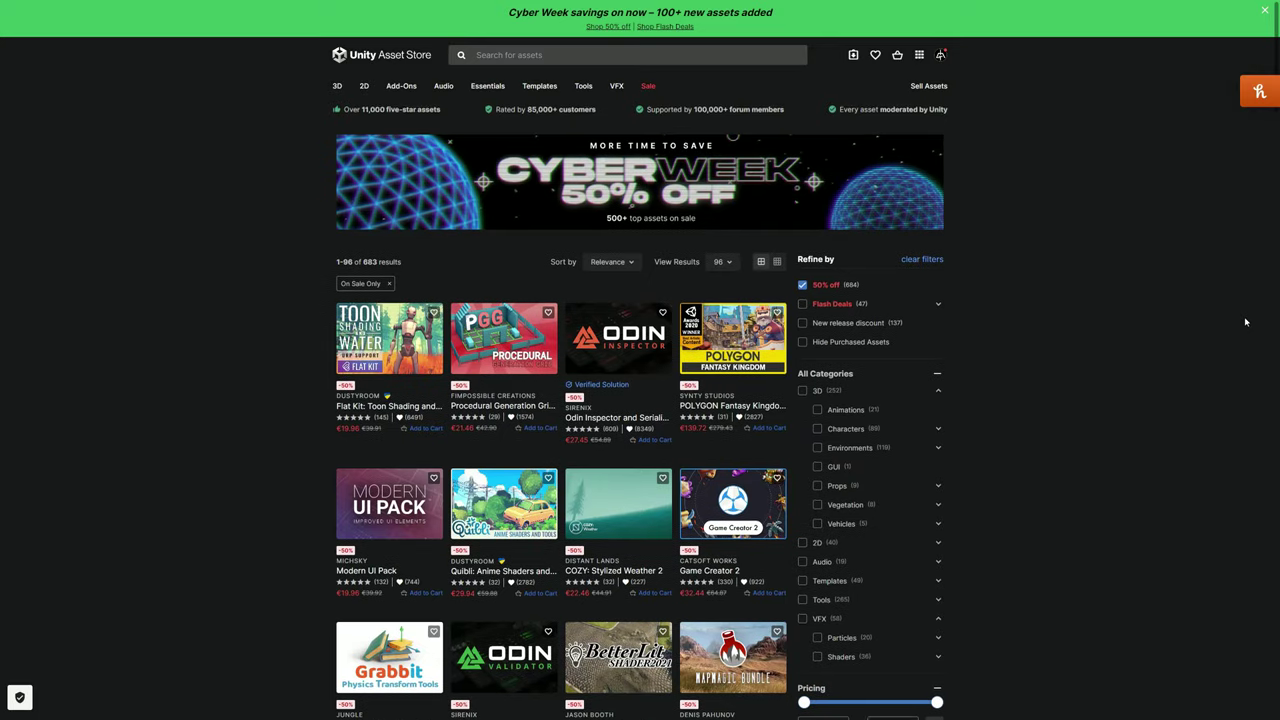
{"action": "scroll", "coordinate": [1245, 321], "scroll_direction": "down", "scroll_amount": 1}
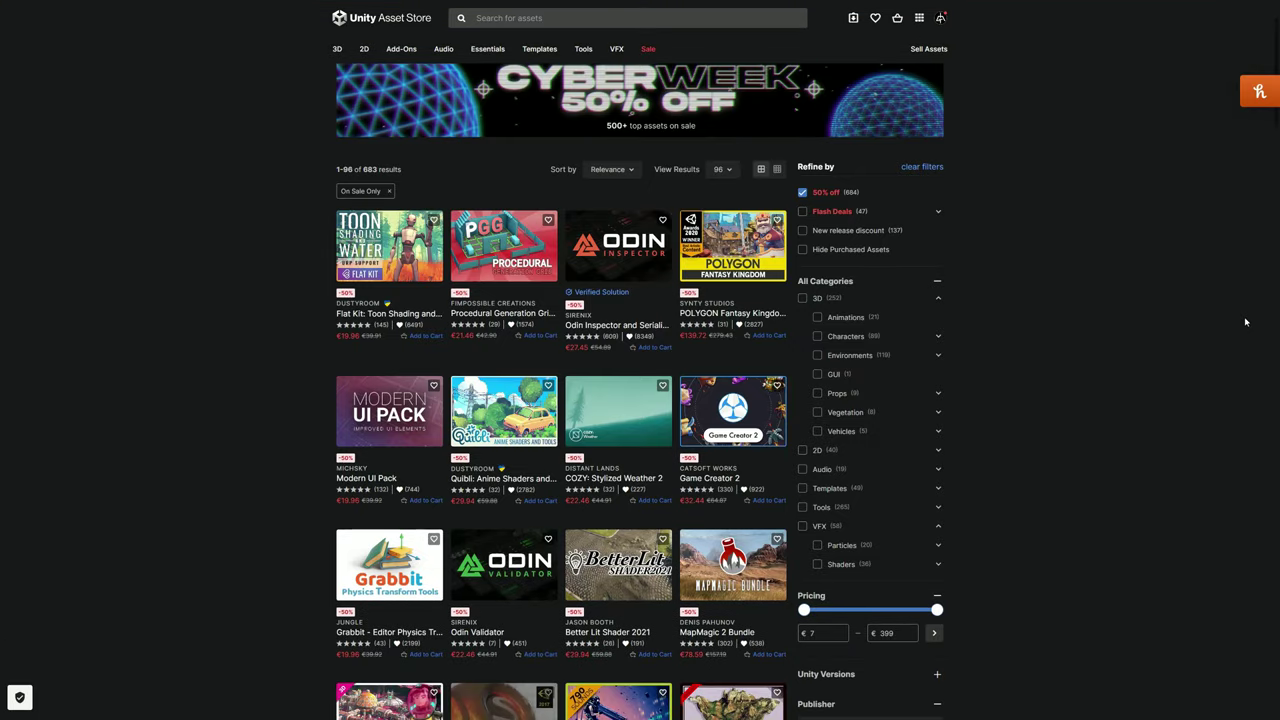
{"action": "scroll", "coordinate": [1245, 321], "scroll_direction": "down", "scroll_amount": 5}
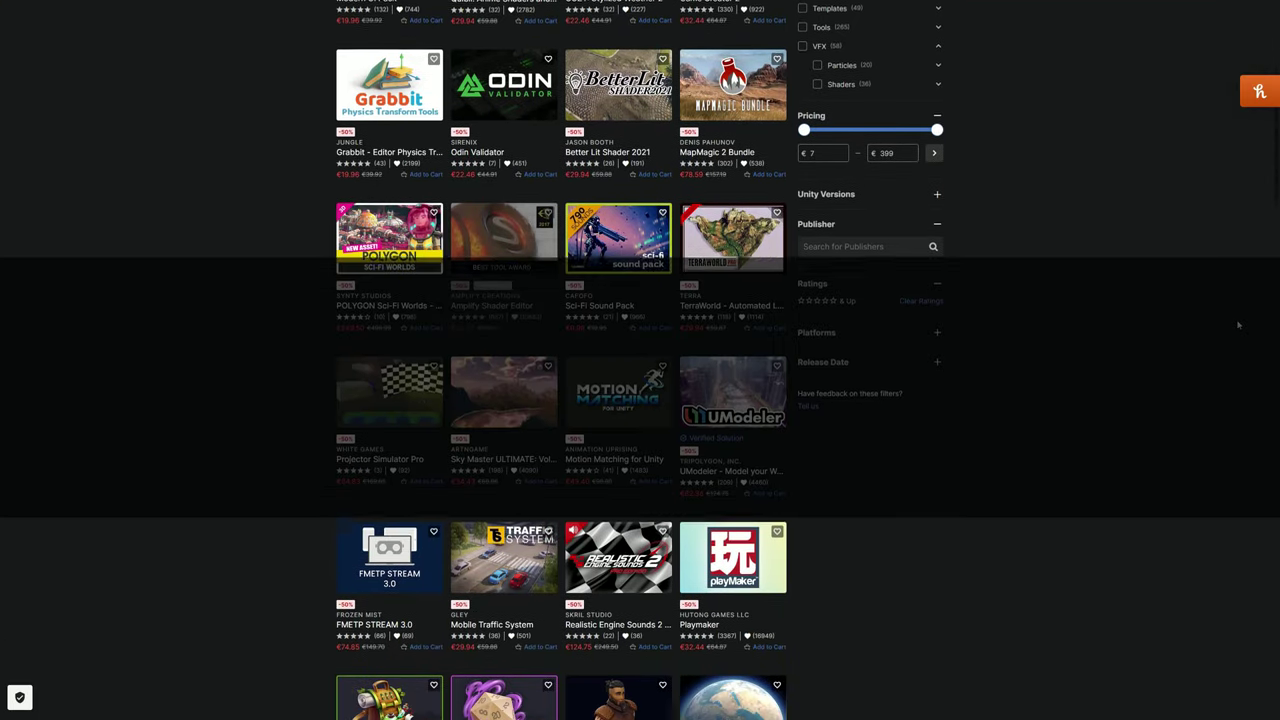
{"action": "scroll", "coordinate": [1238, 325], "scroll_direction": "down", "scroll_amount": 6}
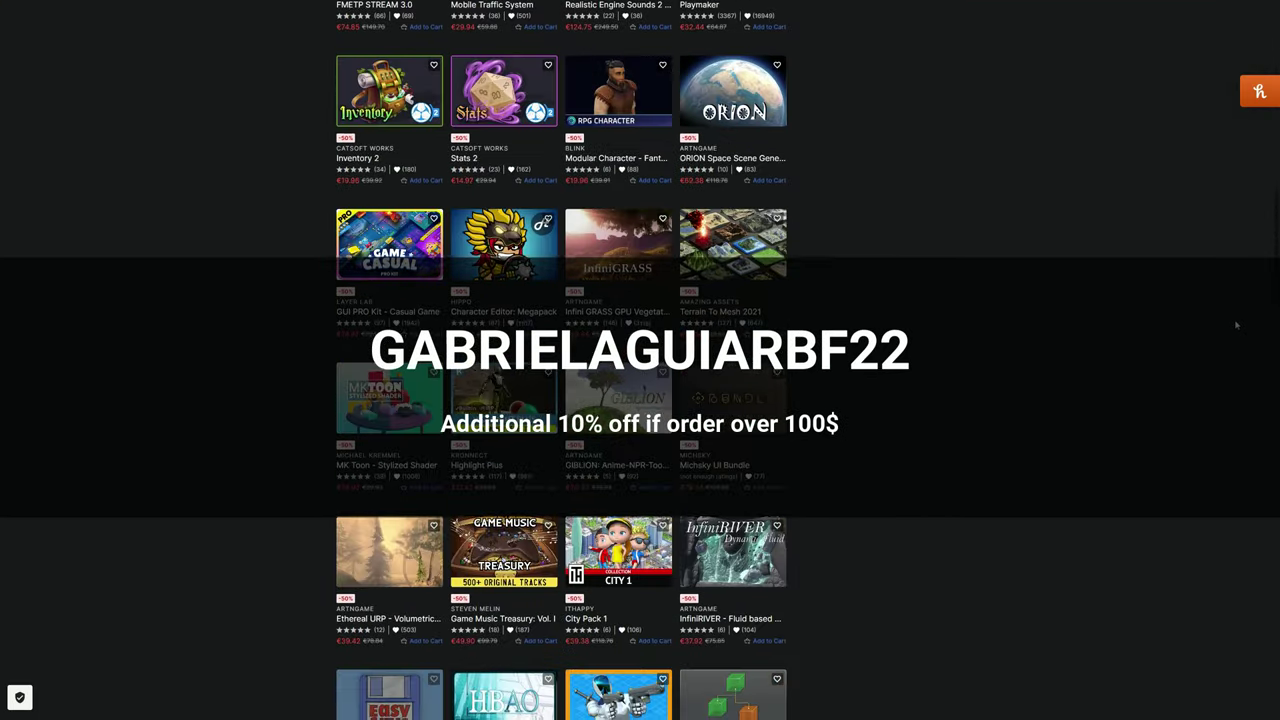
{"action": "scroll", "coordinate": [1236, 325], "scroll_direction": "down", "scroll_amount": 4}
{"action": "scroll", "coordinate": [1236, 325], "scroll_direction": "down", "scroll_amount": 7}
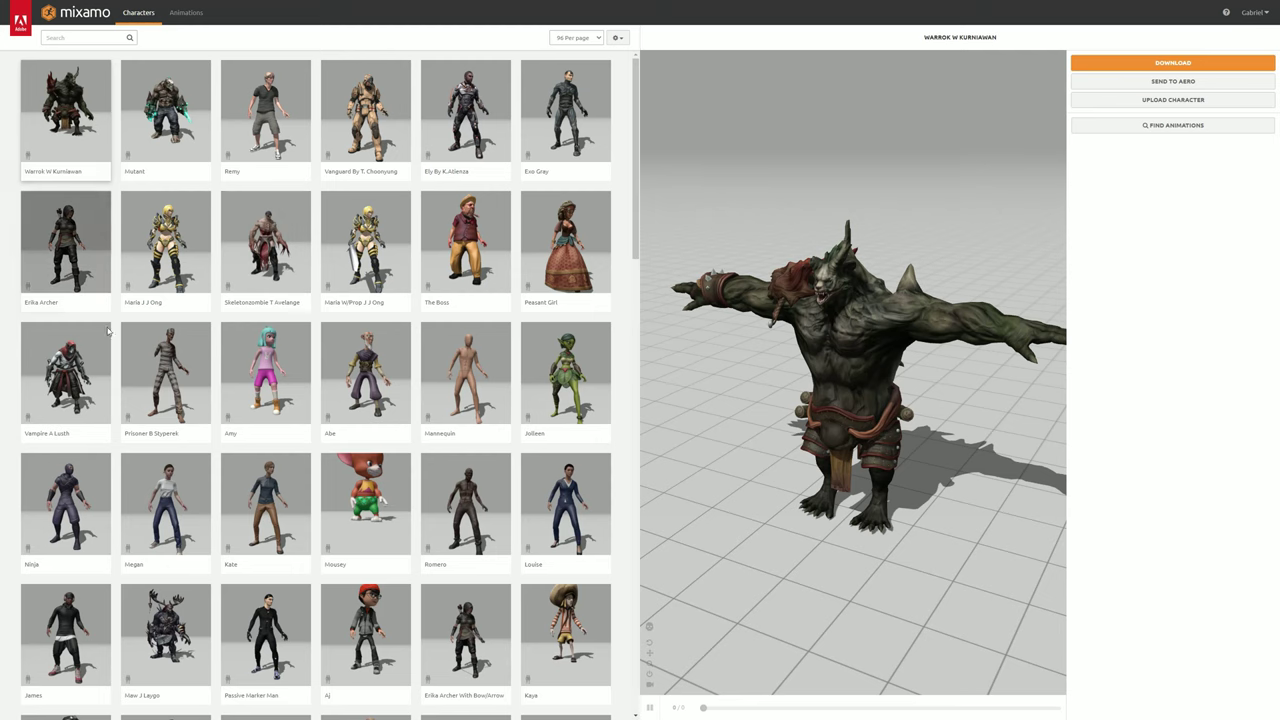
Check the Read/Write option of the Drake model files and the animation import settings of Ch25_nonPBR@Zombie Idle
{"action": "left_click", "coordinate": [266, 240]}
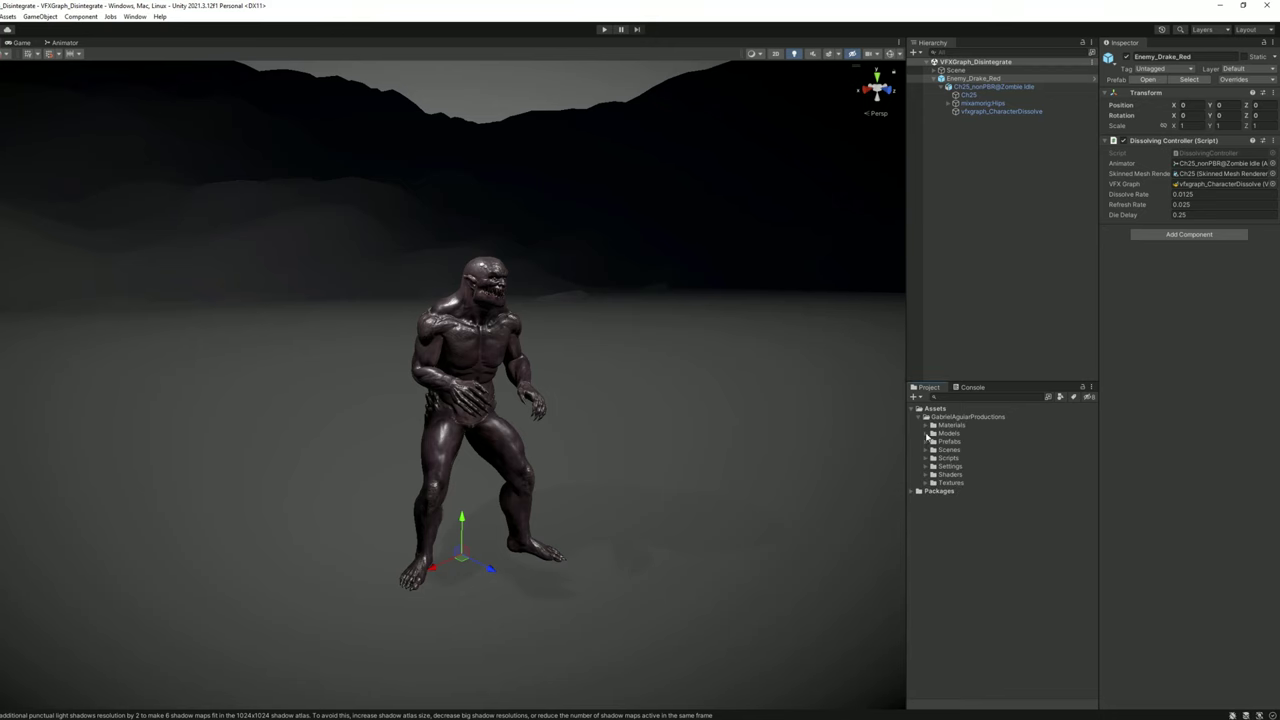
{"action": "left_click", "coordinate": [940, 442]}
{"action": "left_click", "coordinate": [1028, 466]}
{"action": "left_click", "coordinate": [1045, 458]}
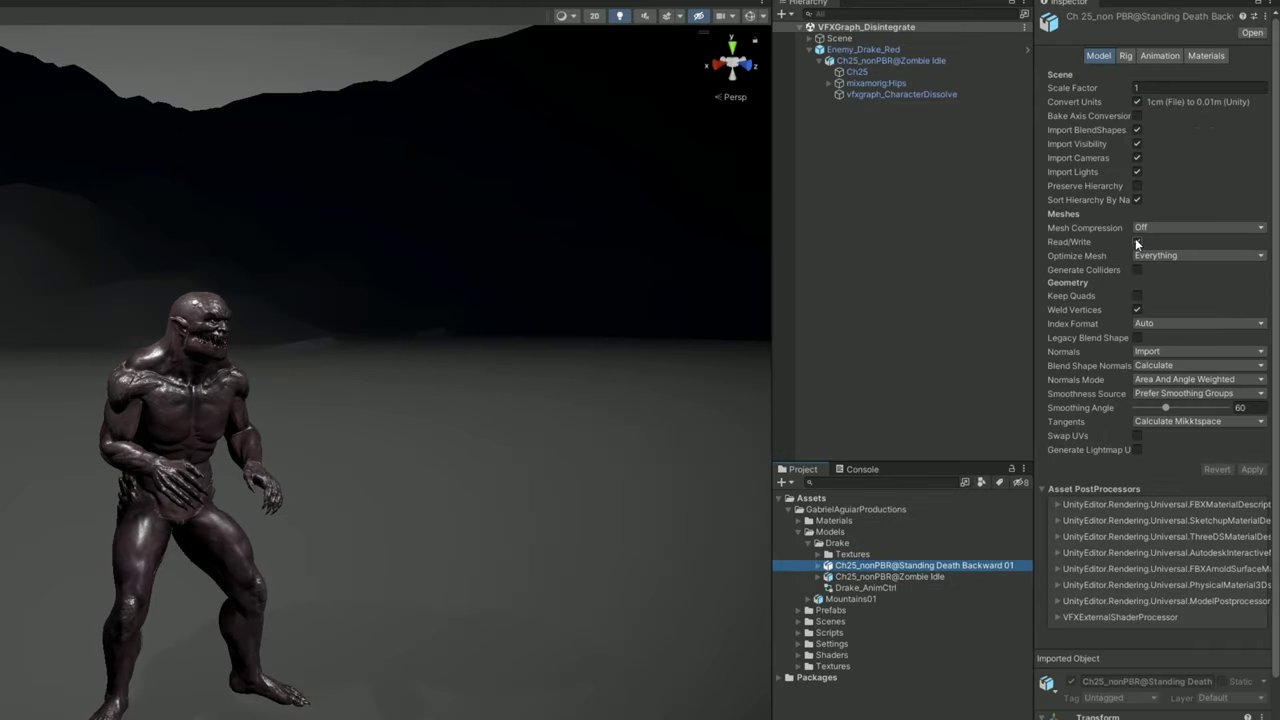
{"action": "left_click", "coordinate": [1137, 242]}
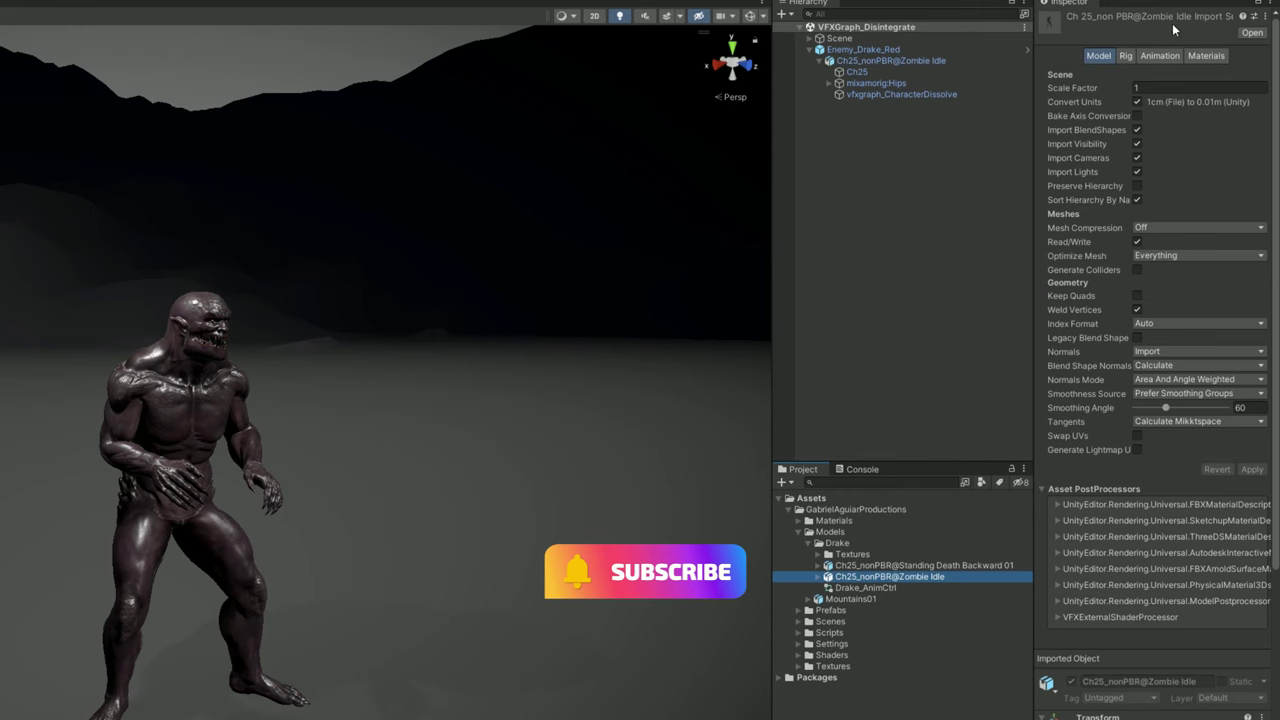
{"action": "left_click", "coordinate": [1158, 55]}
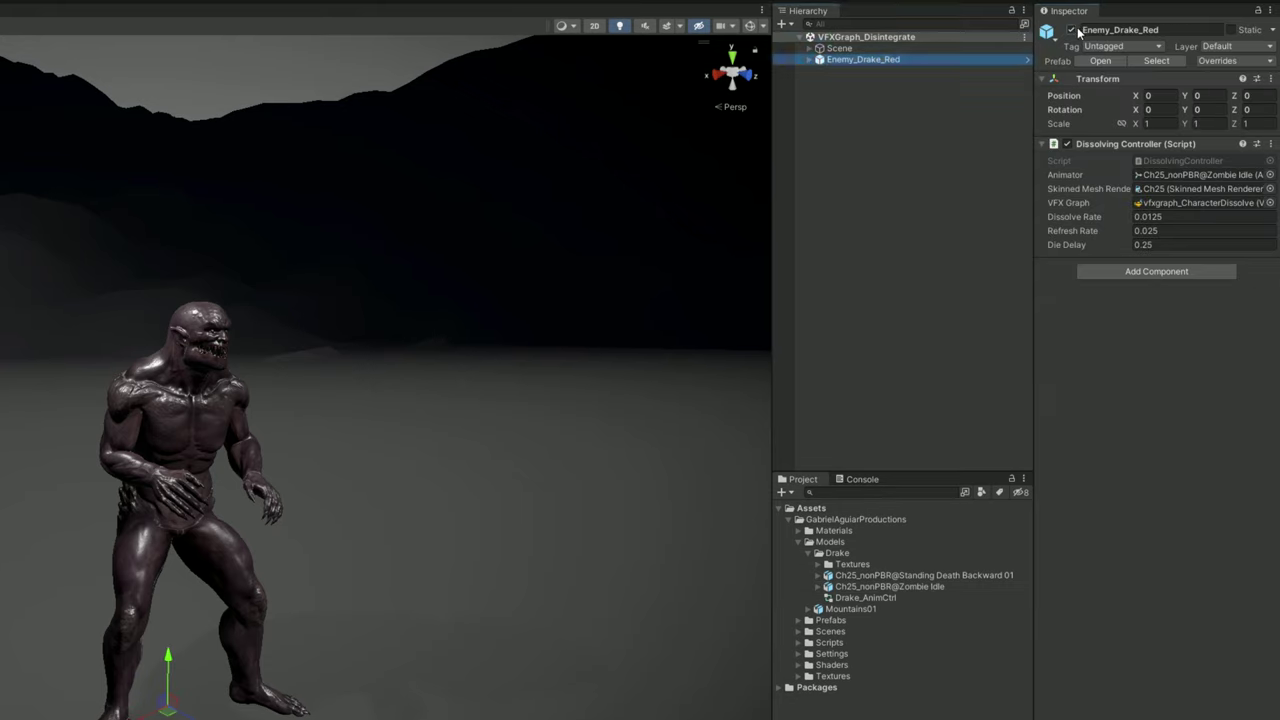
Create an empty object named Enemy_Drake_Blue at position 0, 0, 0 and nest the Ch25_nonPBR@Zombie Idle model inside it
{"action": "right_click", "coordinate": [886, 134]}
{"action": "left_click", "coordinate": [943, 303]}
{"action": "type", "text": "Enemy_Drake_Blue"}
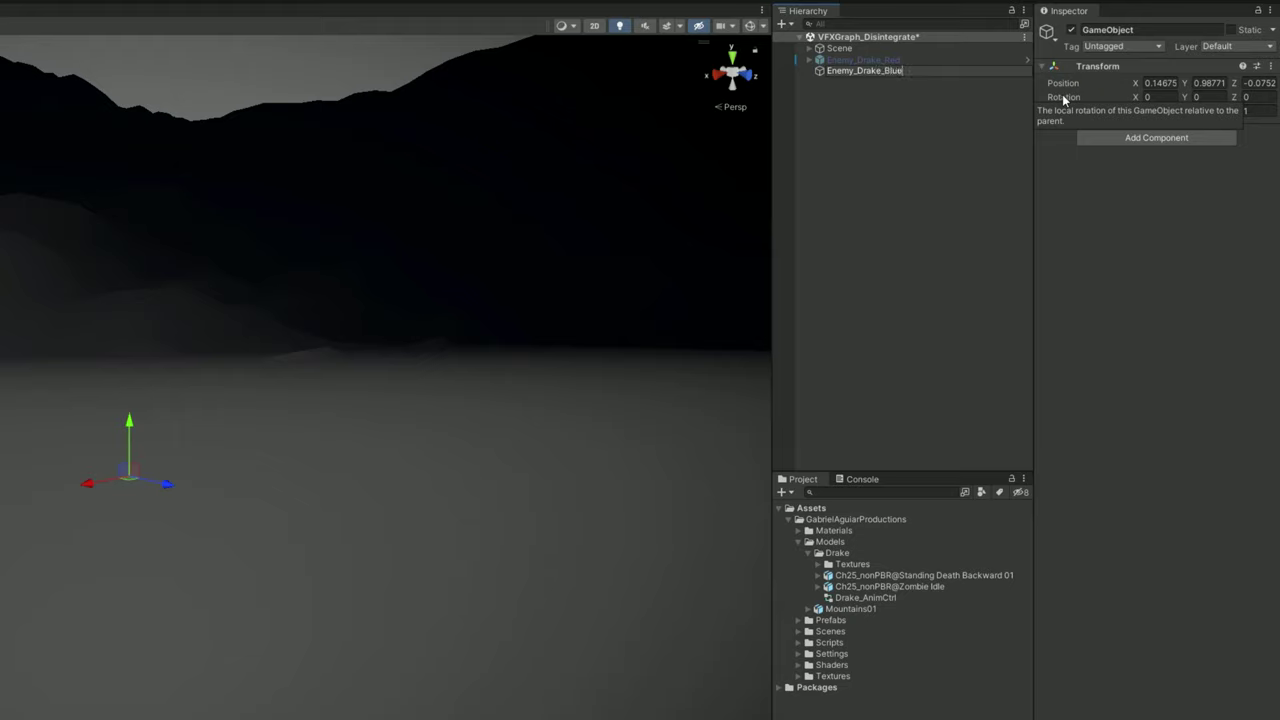
{"action": "key", "text": "Return"}
{"action": "left_click", "coordinate": [1270, 66]}
{"action": "left_click", "coordinate": [1237, 82]}
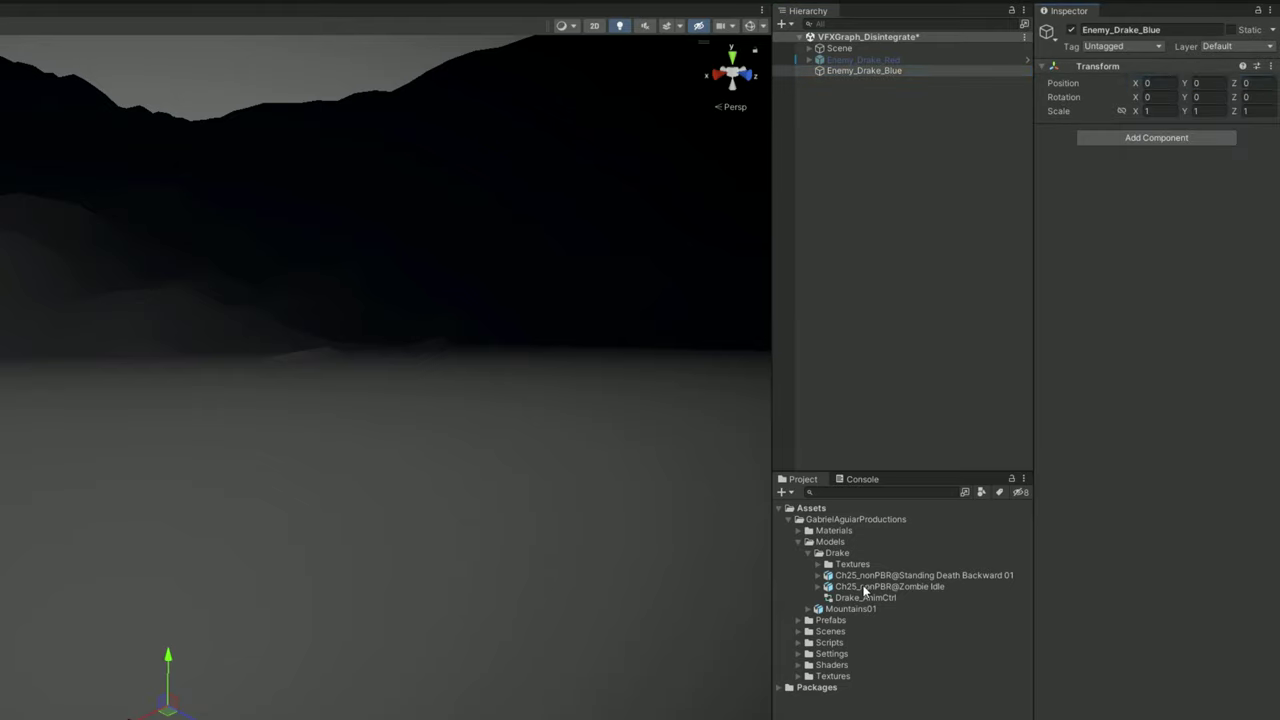
{"action": "left_click_drag", "start_coordinate": [864, 592], "coordinate": [845, 78]}
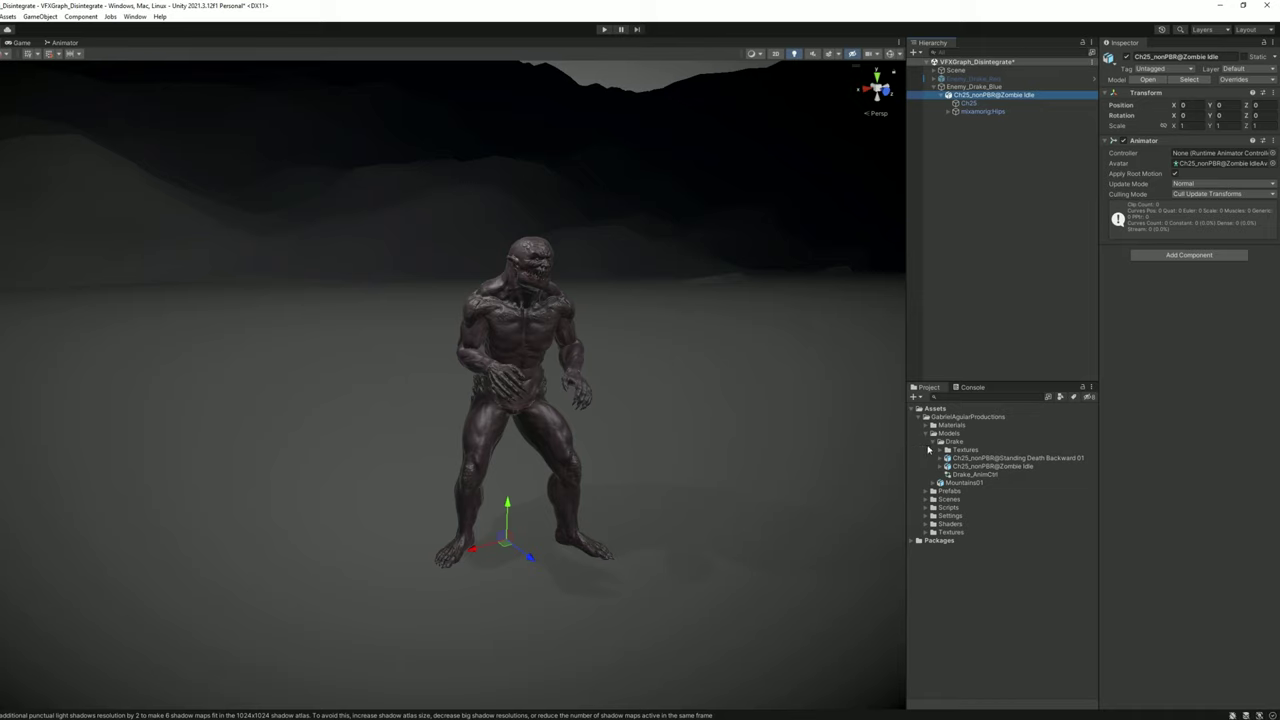
Create a Blank Shader Graph named DissolveShader_tut in the Shaders folder and open it for editing
{"action": "left_click", "coordinate": [926, 433]}
{"action": "left_click", "coordinate": [925, 474]}
{"action": "left_click", "coordinate": [965, 475]}
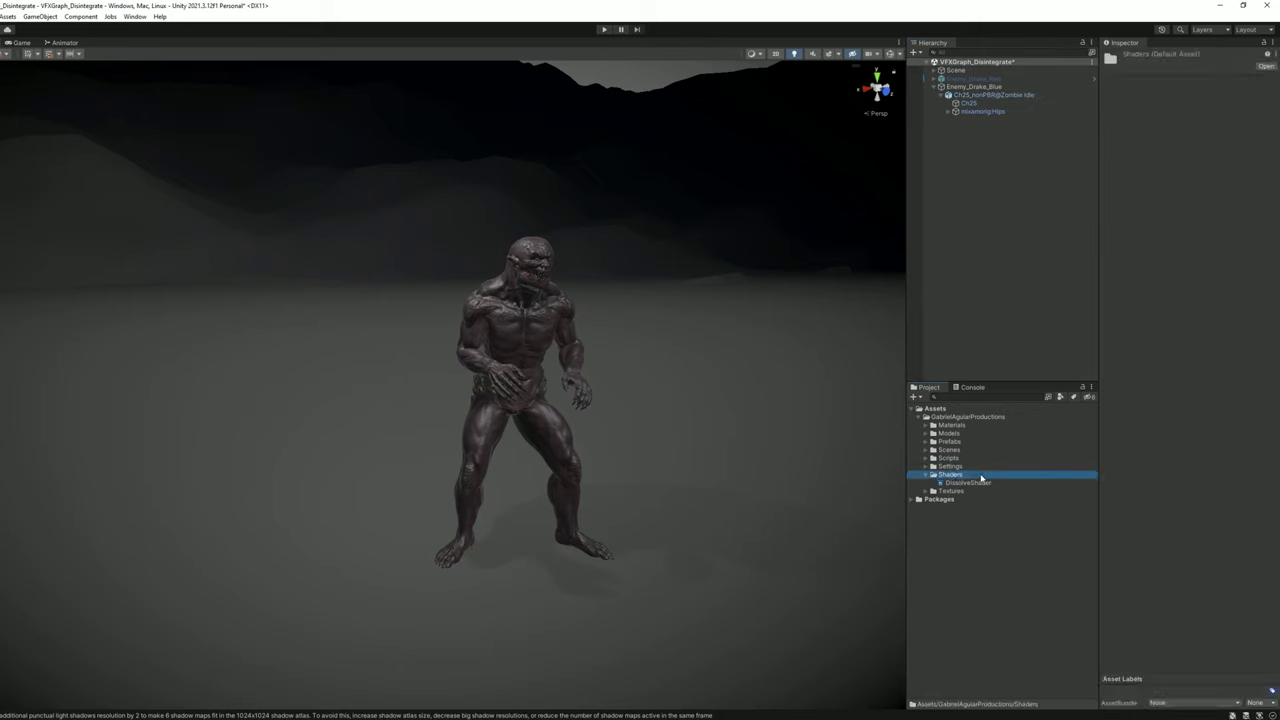
{"action": "right_click", "coordinate": [982, 478]}
{"action": "mouse_move", "coordinate": [1106, 195]}
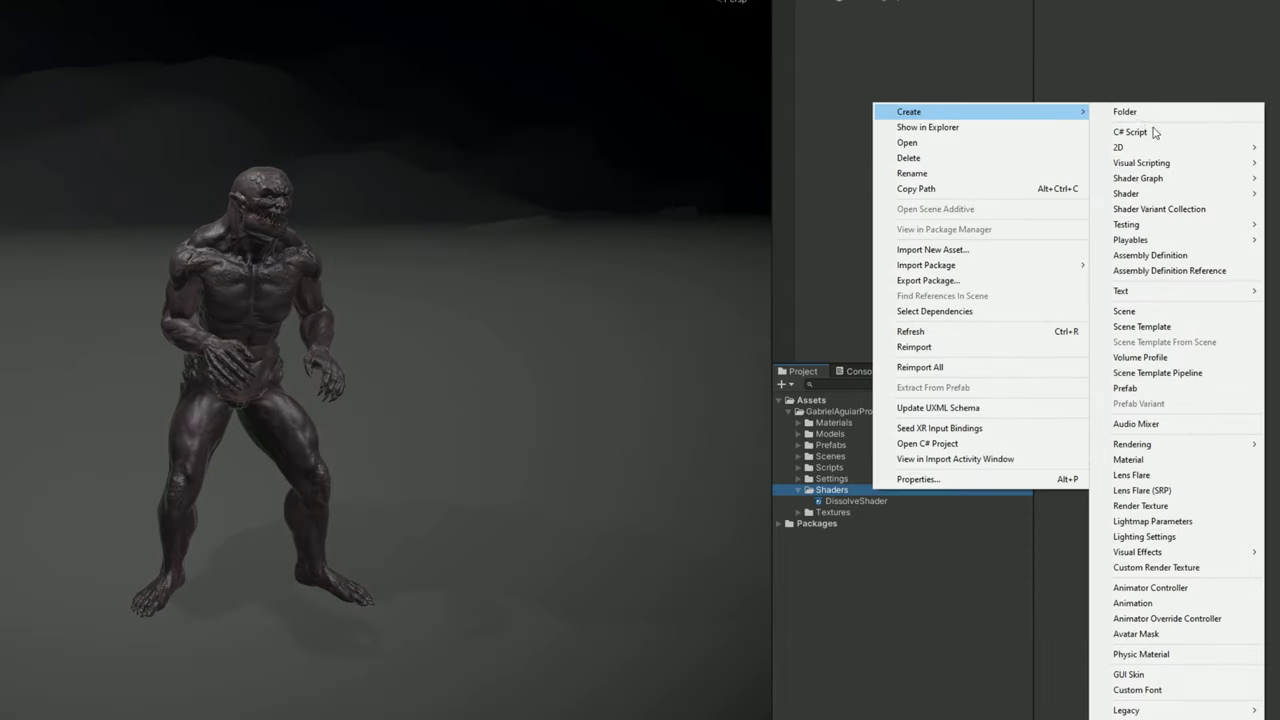
{"action": "mouse_move", "coordinate": [1217, 185]}
{"action": "mouse_move", "coordinate": [1080, 178]}
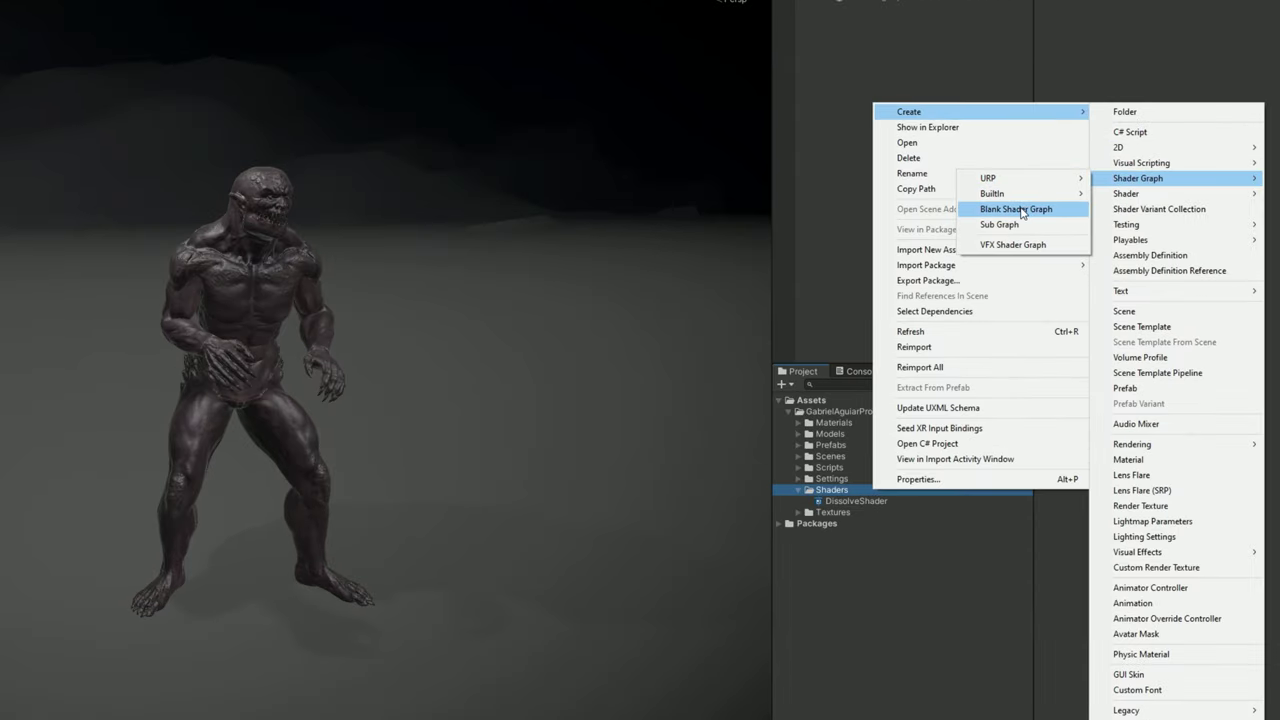
{"action": "left_click", "coordinate": [1016, 209]}
{"action": "type", "text": "DissolveShader_tut"}
{"action": "key", "text": "Return"}
{"action": "double_click", "coordinate": [846, 514]}
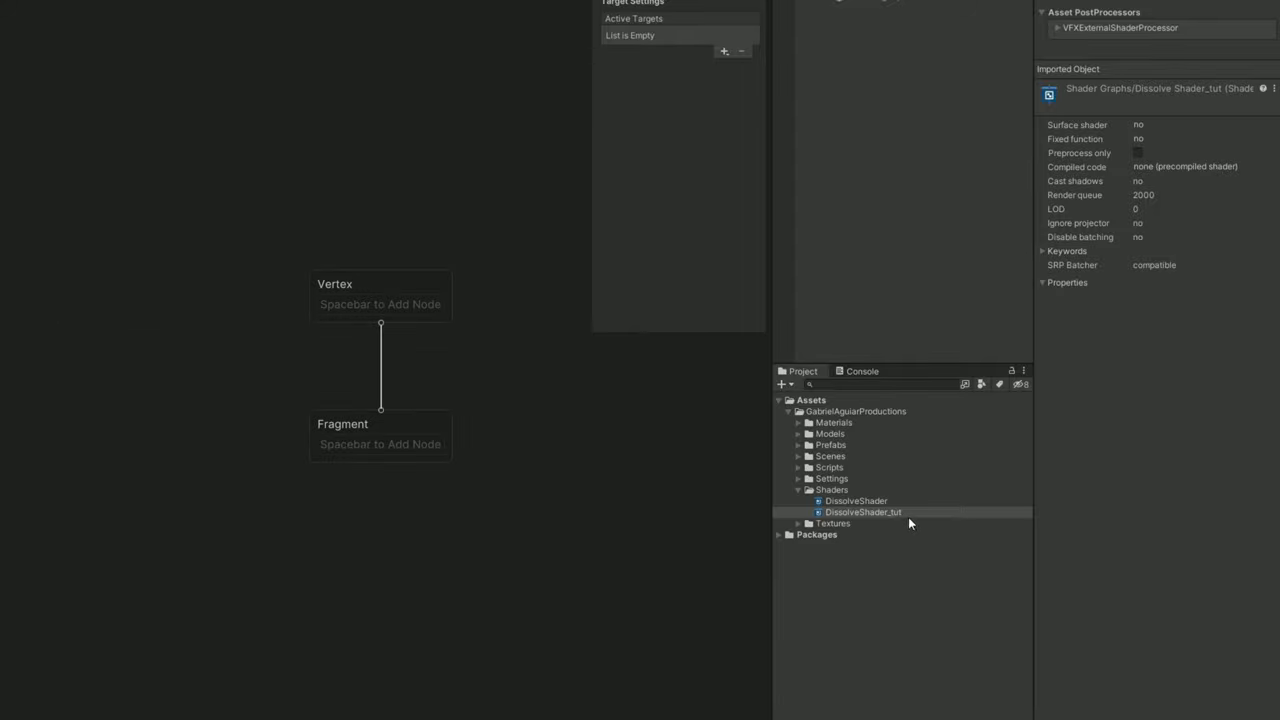
Create a material from the DissolveShader_tut shader and name it Enemy_DrakeBody_Blue01
{"action": "right_click", "coordinate": [870, 513]}
{"action": "mouse_move", "coordinate": [1011, 135]}
{"action": "left_click", "coordinate": [1170, 484]}
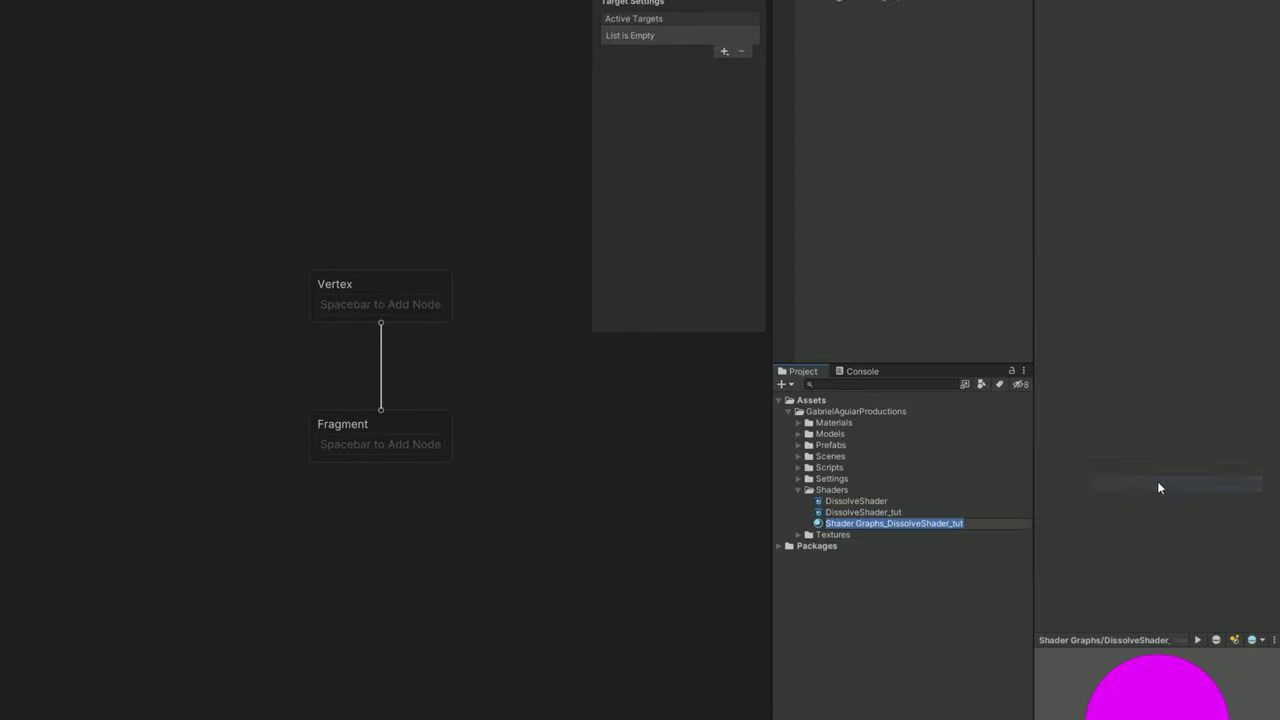
{"action": "type", "text": "Enemy_DrakeBody_Blue01"}
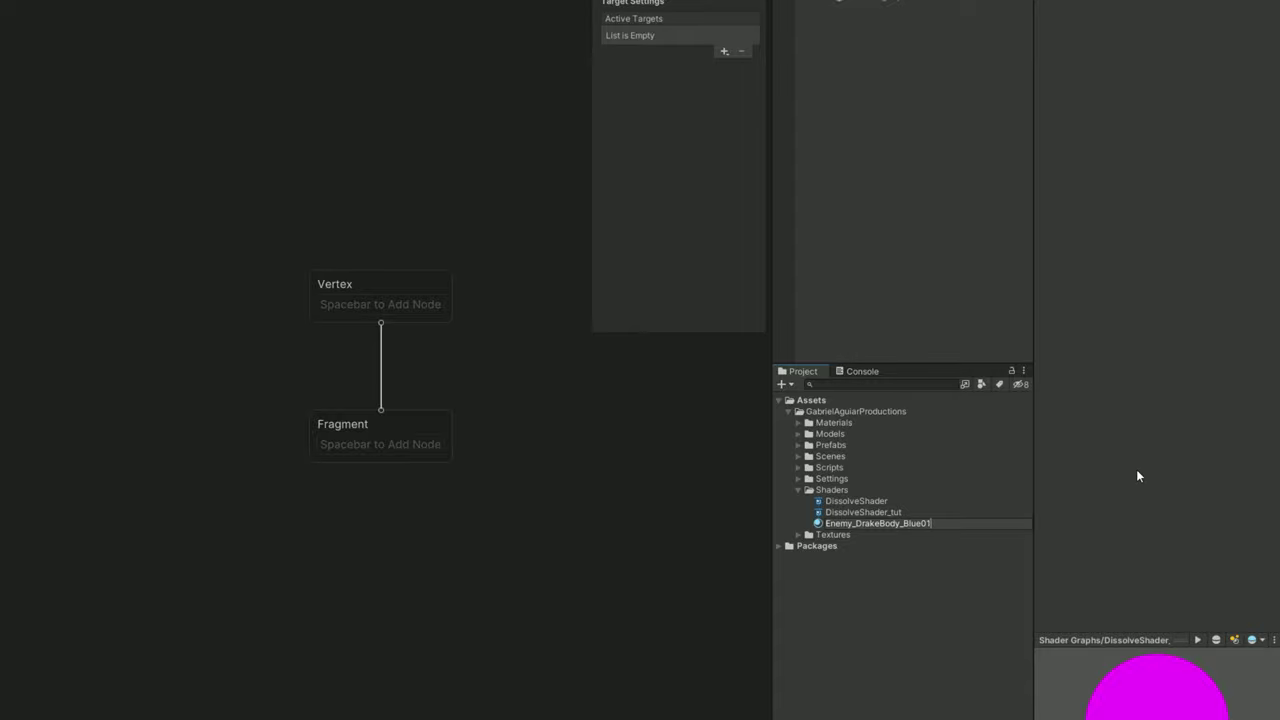
{"action": "key", "text": "Return"}
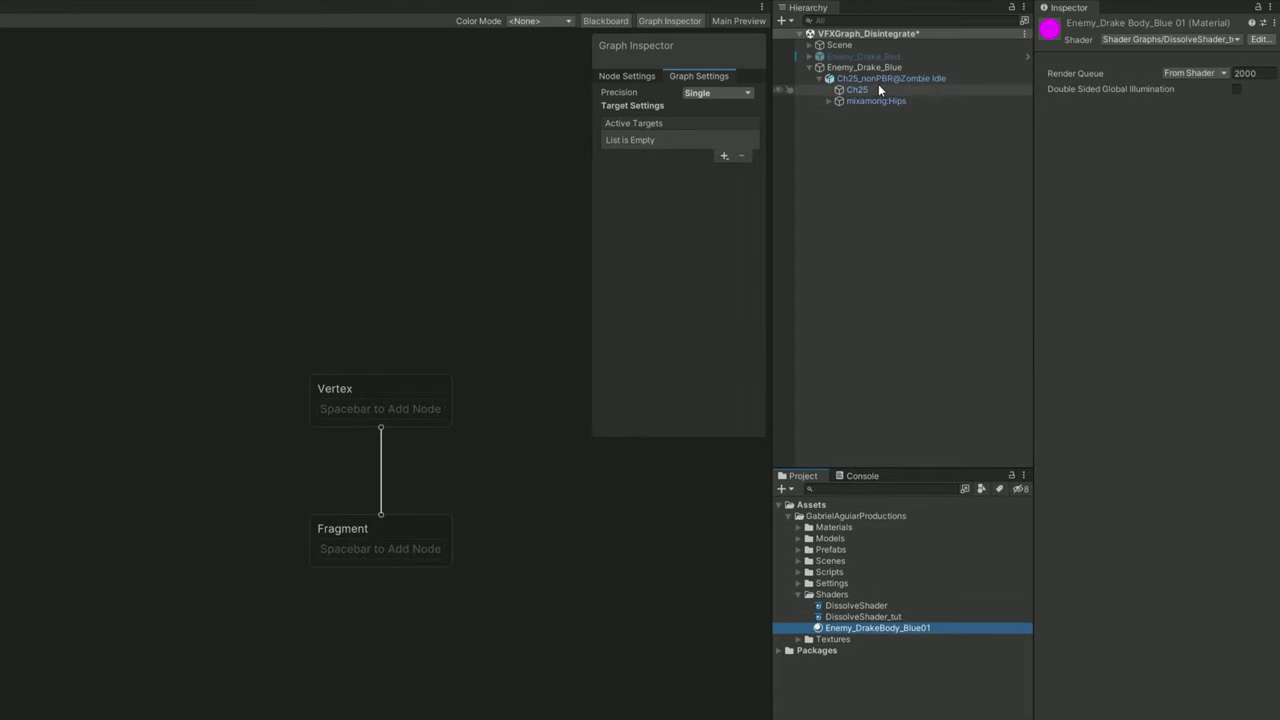
Add a cube to the scene and compare its Mesh Renderer with the Skinned Mesh Renderer of Ch25
{"action": "left_click", "coordinate": [863, 90]}
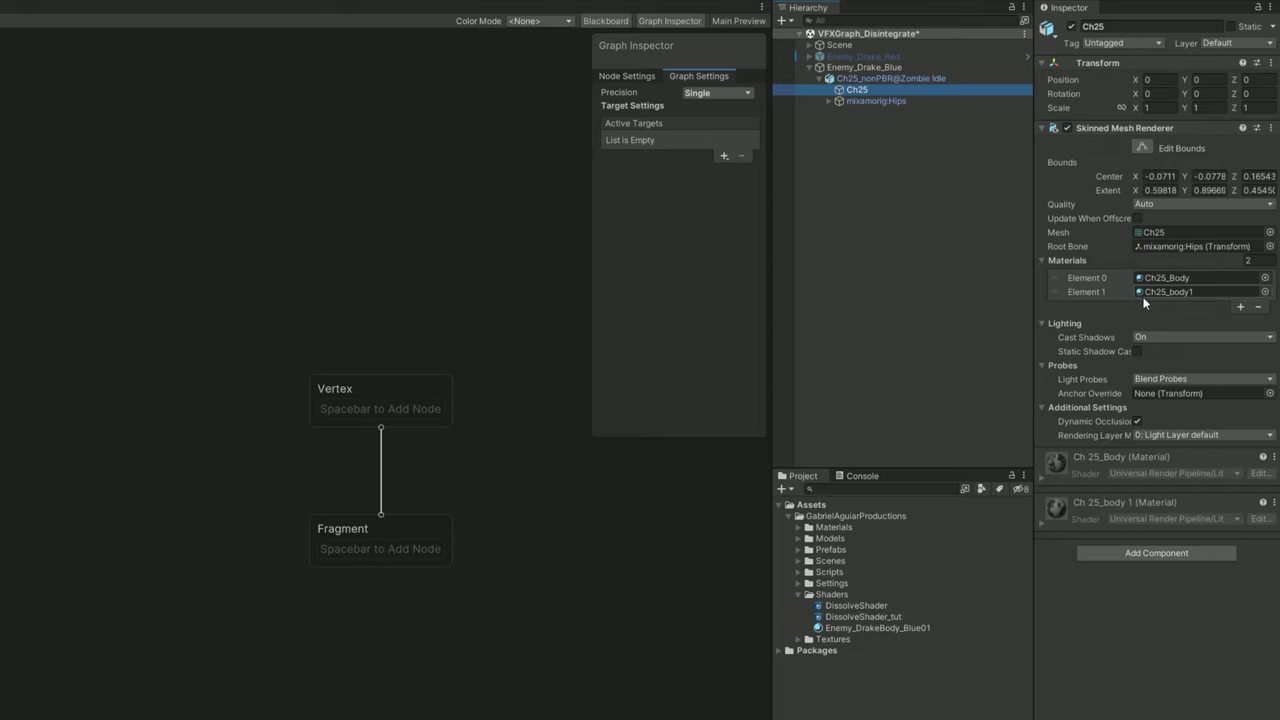
{"action": "left_click", "coordinate": [909, 227]}
{"action": "right_click", "coordinate": [909, 227]}
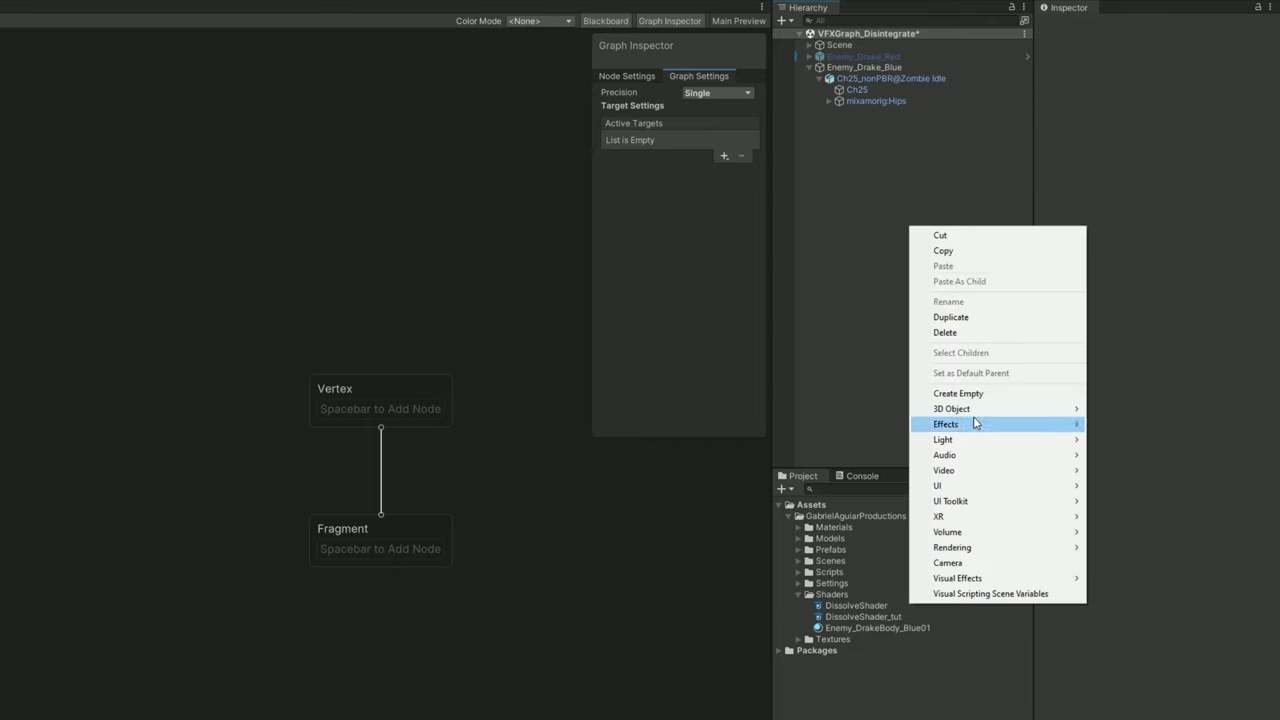
{"action": "mouse_move", "coordinate": [978, 417]}
{"action": "left_click", "coordinate": [1117, 409]}
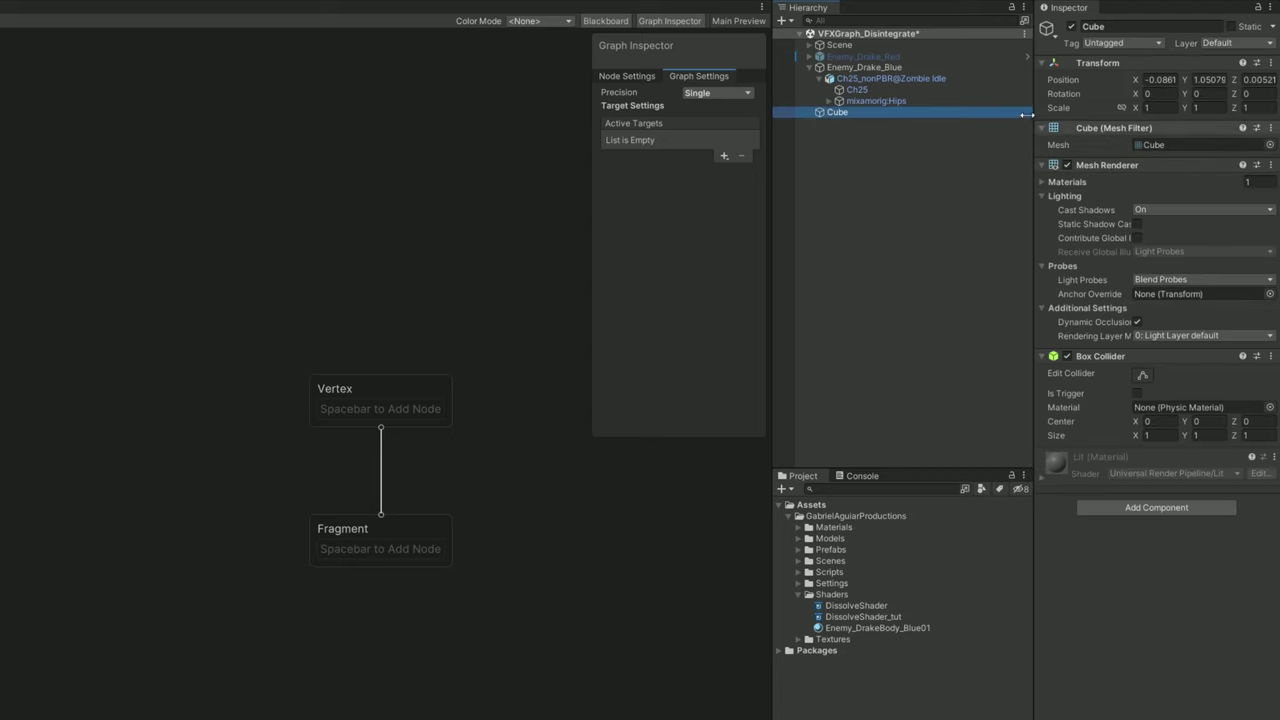
{"action": "left_click", "coordinate": [875, 90]}
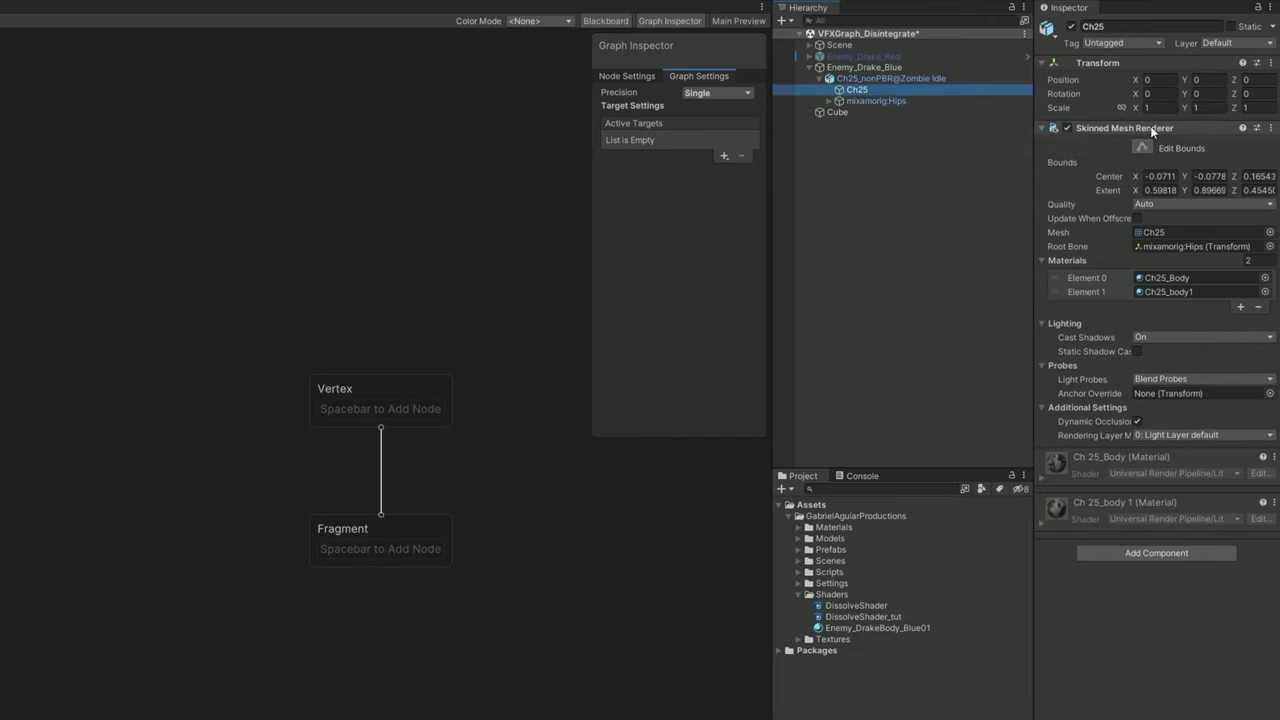
Duplicate the Enemy_DrakeBody_Blue01 material with a name ending in 2 and assign both materials to Ch25's Element 0 and Element 1 slots
{"action": "left_click", "coordinate": [906, 627]}
{"action": "key", "text": "ctrl+d"}
{"action": "key", "text": "F2"}
{"action": "left_click_drag", "start_coordinate": [924, 628], "coordinate": [1203, 278]}
{"action": "type", "text": "2"}
{"action": "key", "text": "Return"}
{"action": "left_click", "coordinate": [894, 90]}
{"action": "left_click", "coordinate": [916, 642]}
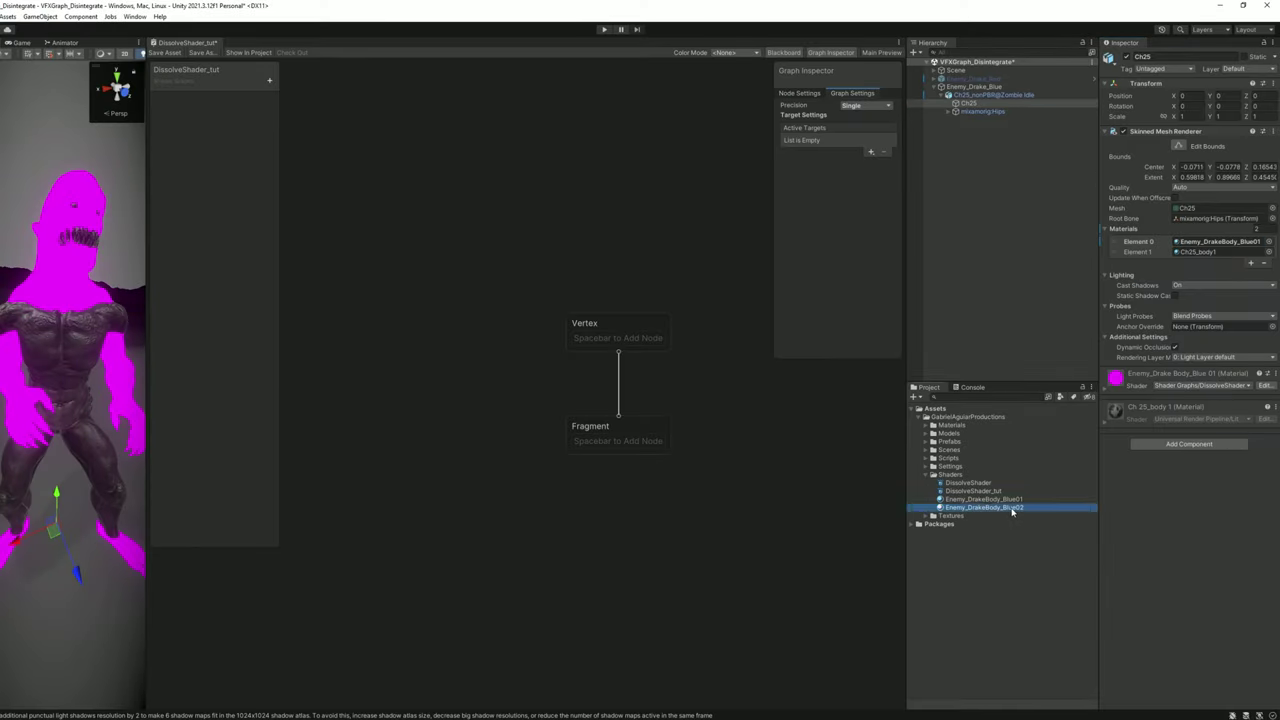
{"action": "left_click_drag", "start_coordinate": [1013, 511], "coordinate": [1213, 261]}
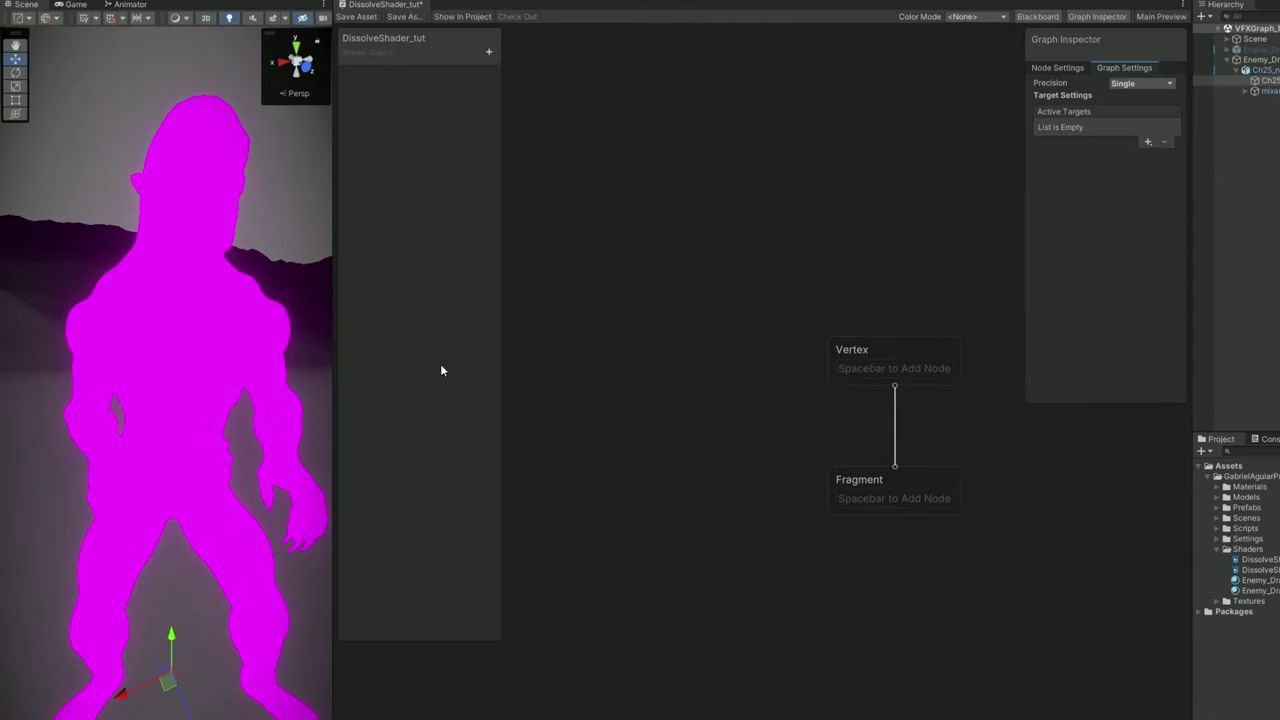
Add Universal as the shader graph's active target, enable Allow Material Override and save the asset
{"action": "left_click", "coordinate": [1148, 142]}
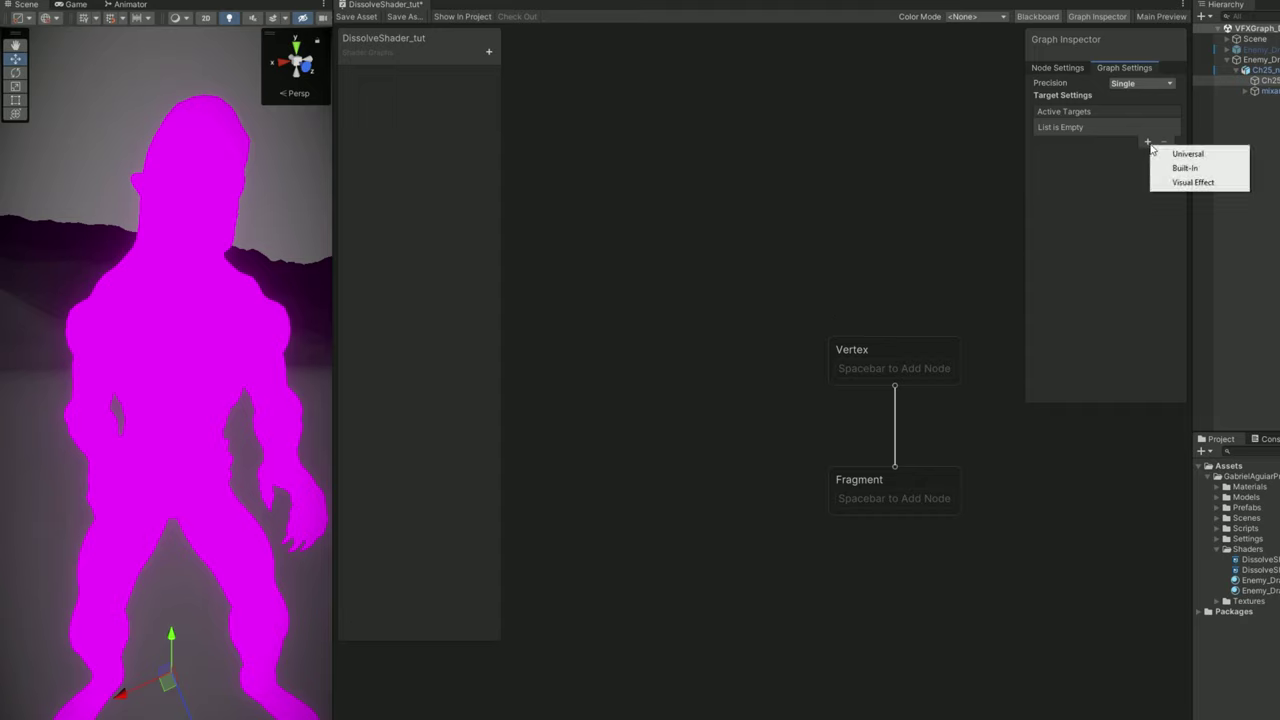
{"action": "left_click", "coordinate": [1207, 157]}
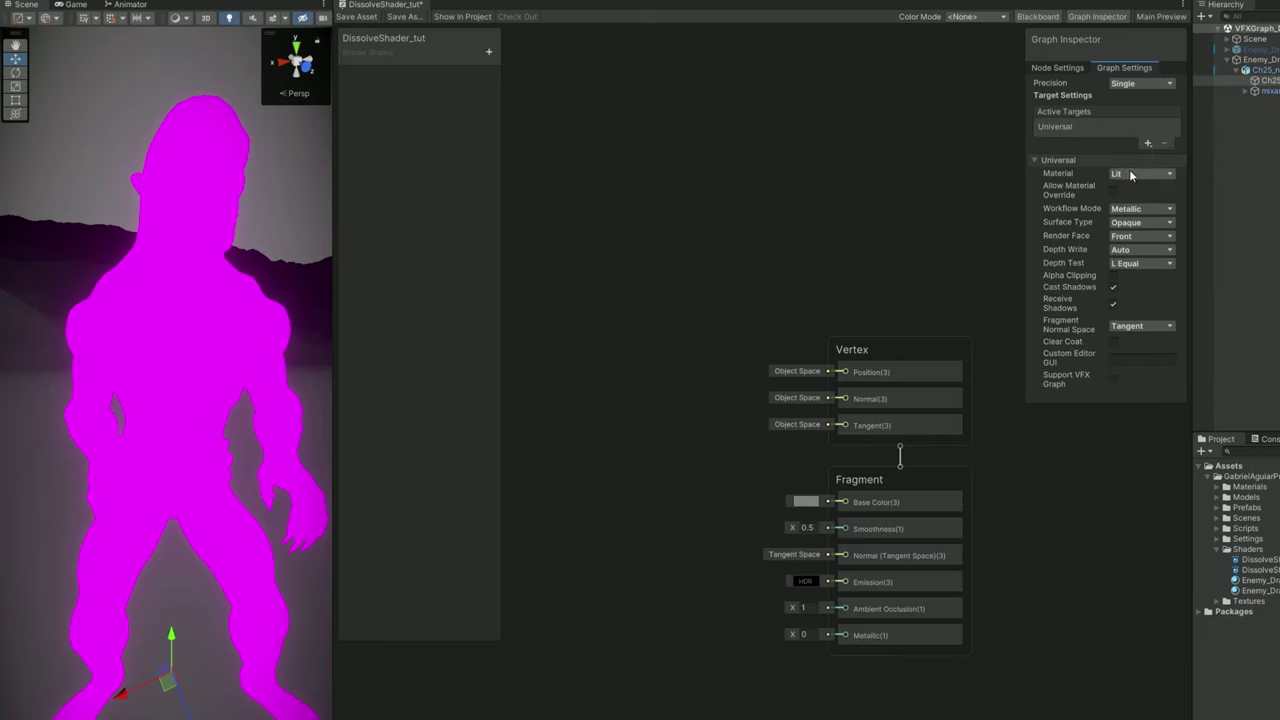
{"action": "left_click", "coordinate": [1114, 191]}
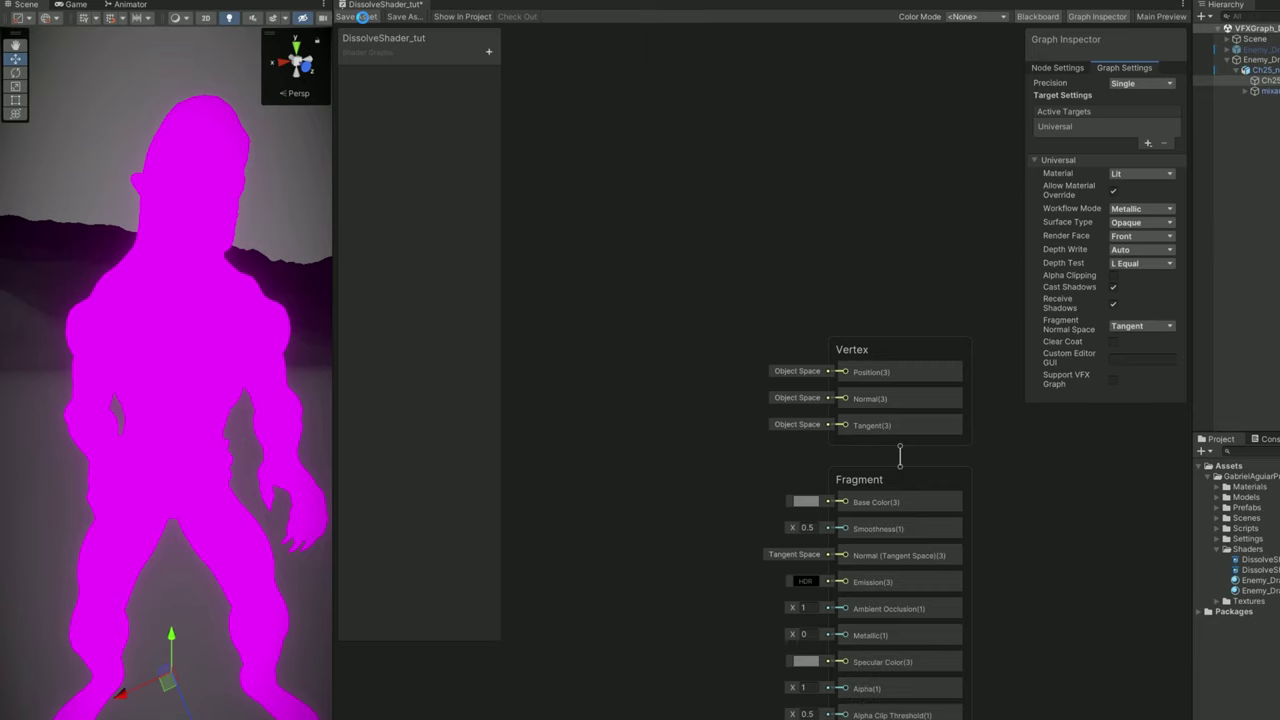
{"action": "left_click", "coordinate": [362, 17]}
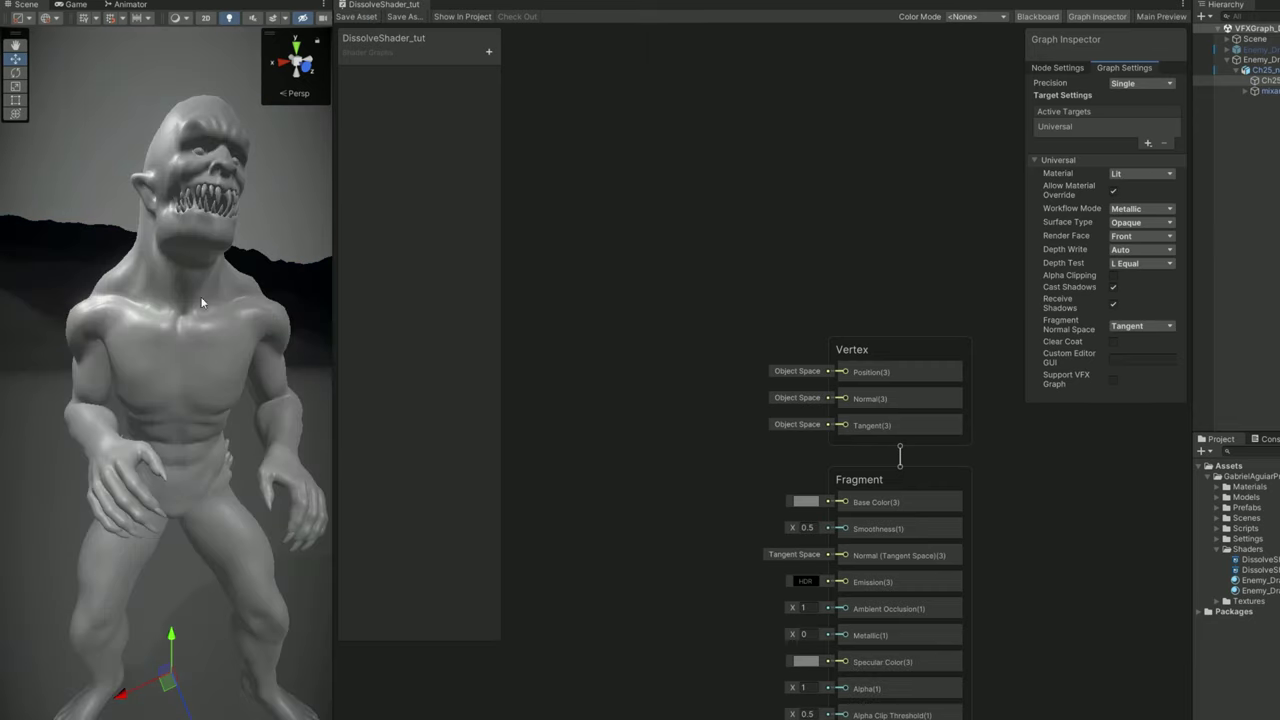
Add a Color property named BaseColor to the DissolveShader_tut graph
{"action": "middle_click_drag", "start_coordinate": [605, 458], "coordinate": [640, 390]}
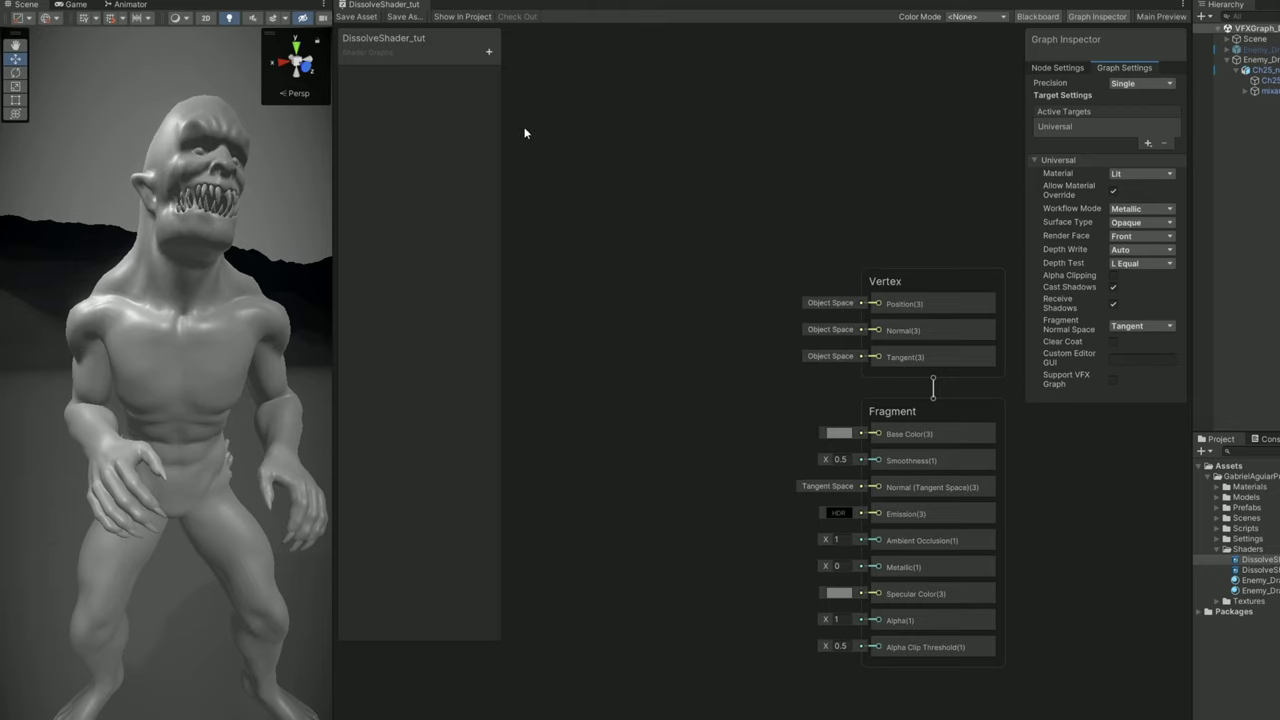
{"action": "left_click", "coordinate": [489, 51]}
{"action": "left_click", "coordinate": [518, 132]}
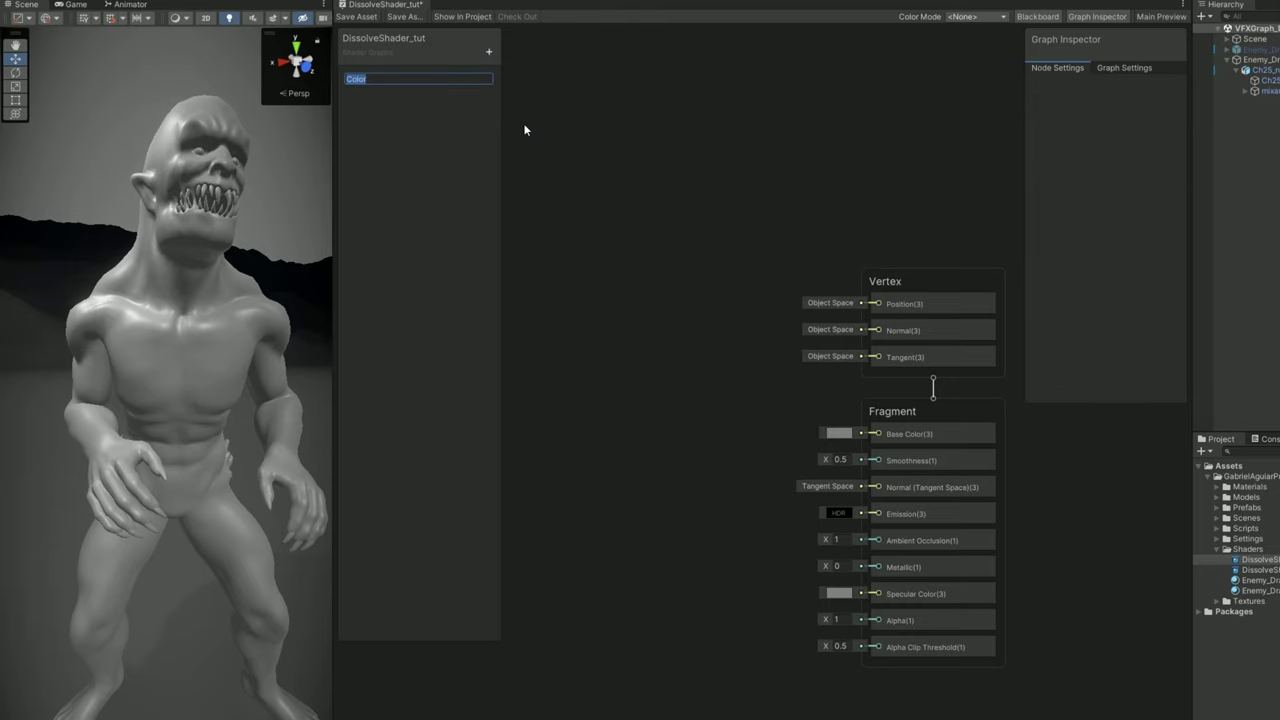
{"action": "type", "text": "BaseColor"}
{"action": "key", "text": "Return"}
Add a Texture 2D property named Albedo to the shader graph
{"action": "left_click", "coordinate": [489, 51]}
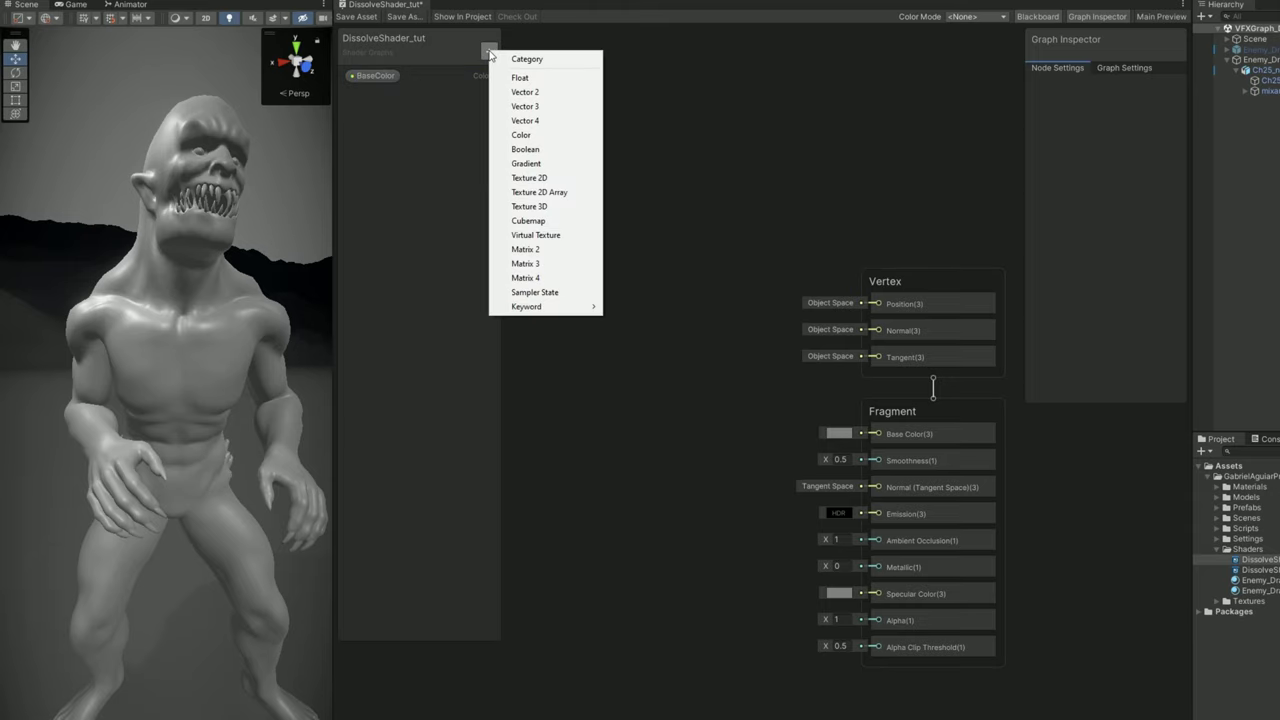
{"action": "left_click", "coordinate": [528, 175]}
{"action": "type", "text": "Albedo"}
{"action": "key", "text": "Return"}
Set the Albedo property's default texture to Ch25_1001_Diffuse and place its node in the graph beside the Vertex and Fragment blocks
{"action": "left_click", "coordinate": [369, 93]}
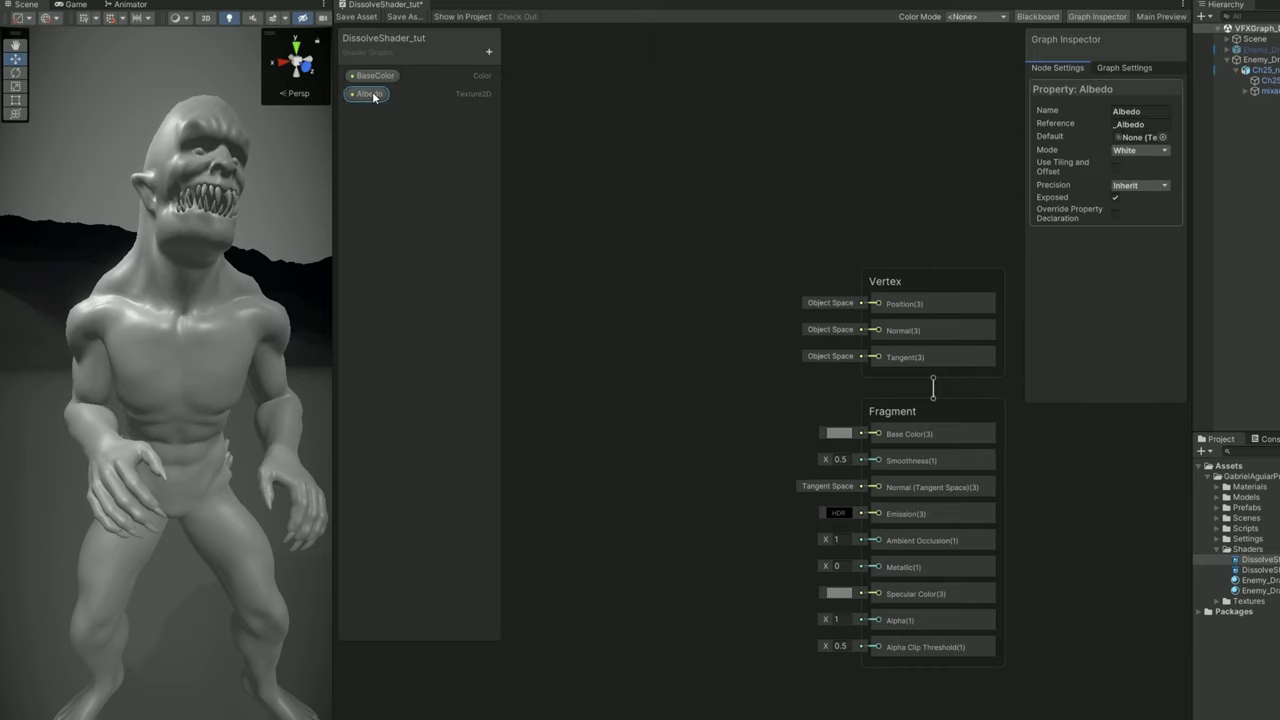
{"action": "left_click", "coordinate": [1154, 136]}
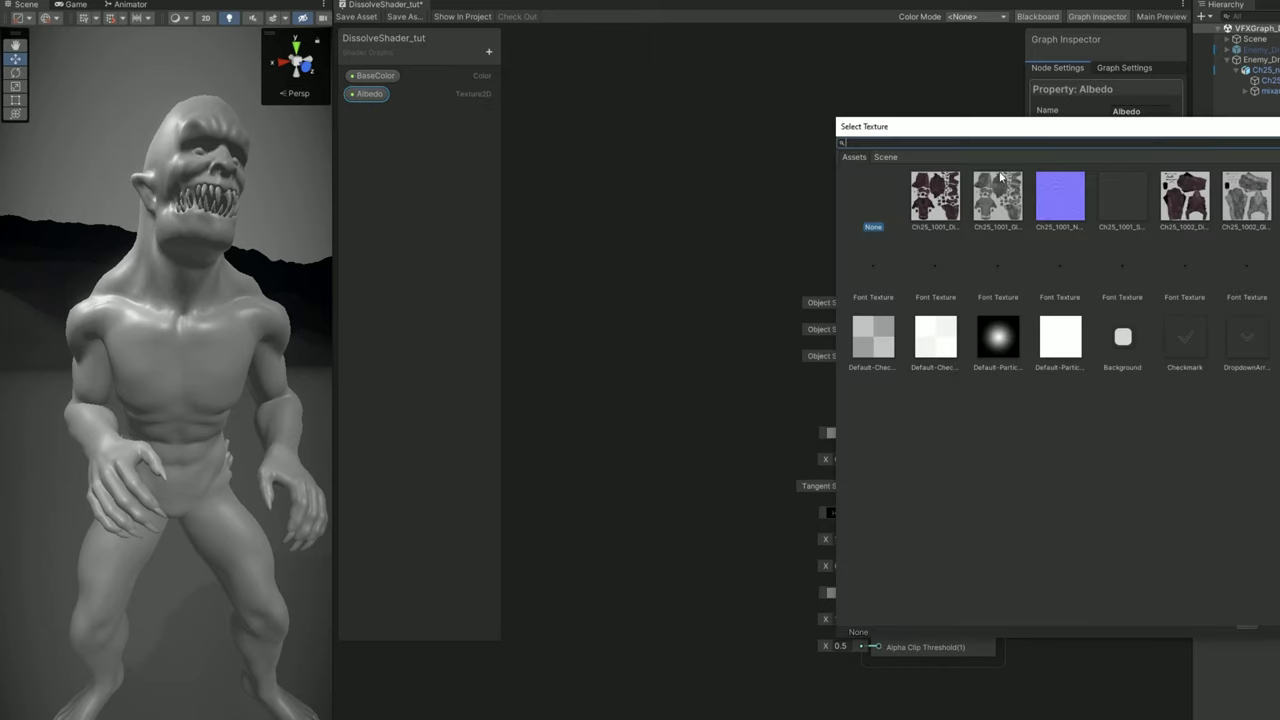
{"action": "left_click", "coordinate": [922, 198]}
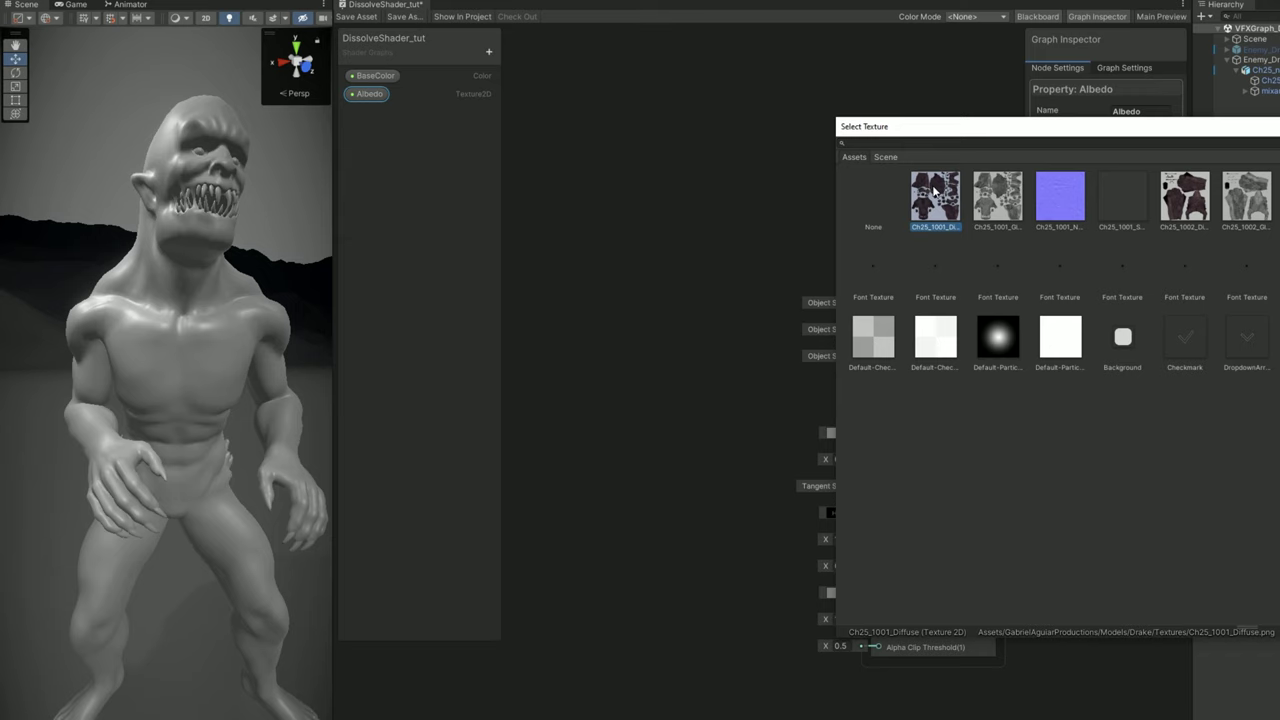
{"action": "double_click", "coordinate": [935, 193]}
{"action": "left_click_drag", "start_coordinate": [369, 94], "coordinate": [518, 291]}
{"action": "middle_click_drag", "start_coordinate": [518, 291], "coordinate": [665, 285]}
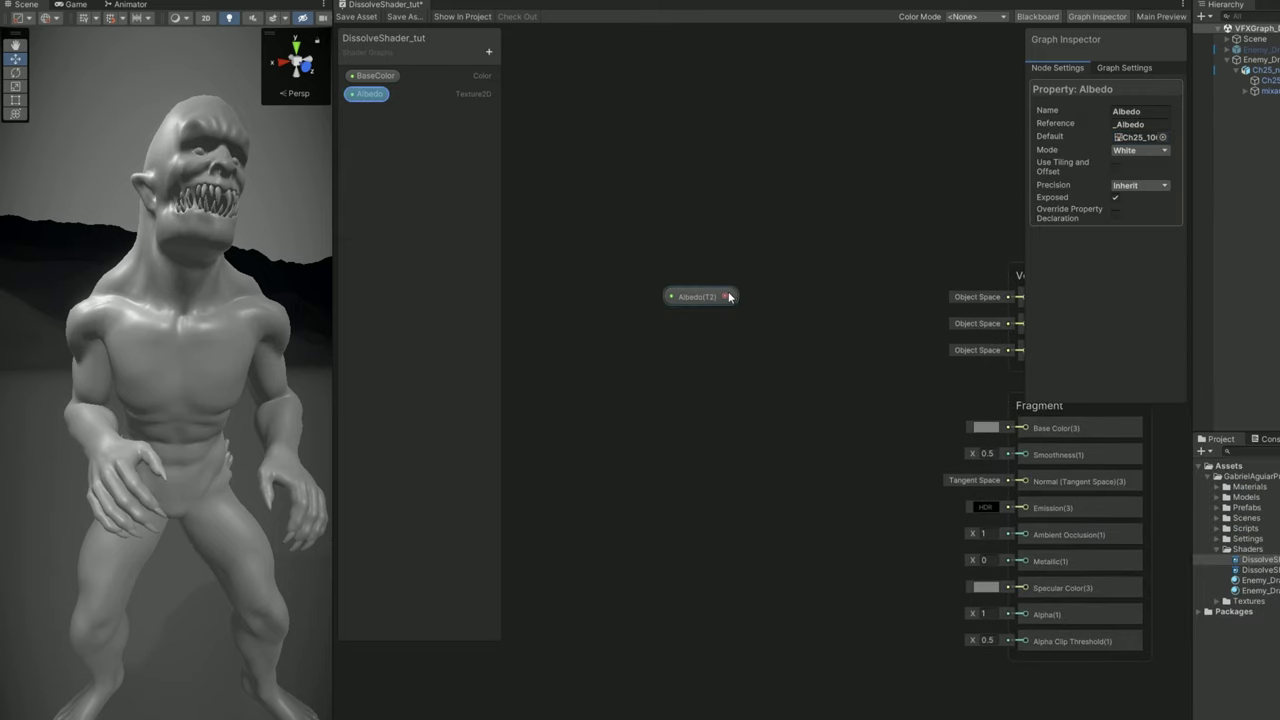
Add a Sample Texture 2D node fed by the Albedo property and arrange both nodes beside the master stack
{"action": "left_click_drag", "start_coordinate": [727, 296], "coordinate": [769, 281]}
{"action": "type", "text": "sample"}
{"action": "key", "text": "Return"}
{"action": "left_click_drag", "start_coordinate": [821, 227], "coordinate": [705, 315]}
{"action": "left_click_drag", "start_coordinate": [815, 281], "coordinate": [666, 346]}
{"action": "left_click", "coordinate": [671, 291]}
Place the BaseColor property in the graph and set its default to opaque white (FFFFFF) and its mode to HDR
{"action": "left_click_drag", "start_coordinate": [375, 75], "coordinate": [683, 210]}
{"action": "left_click", "coordinate": [1140, 137]}
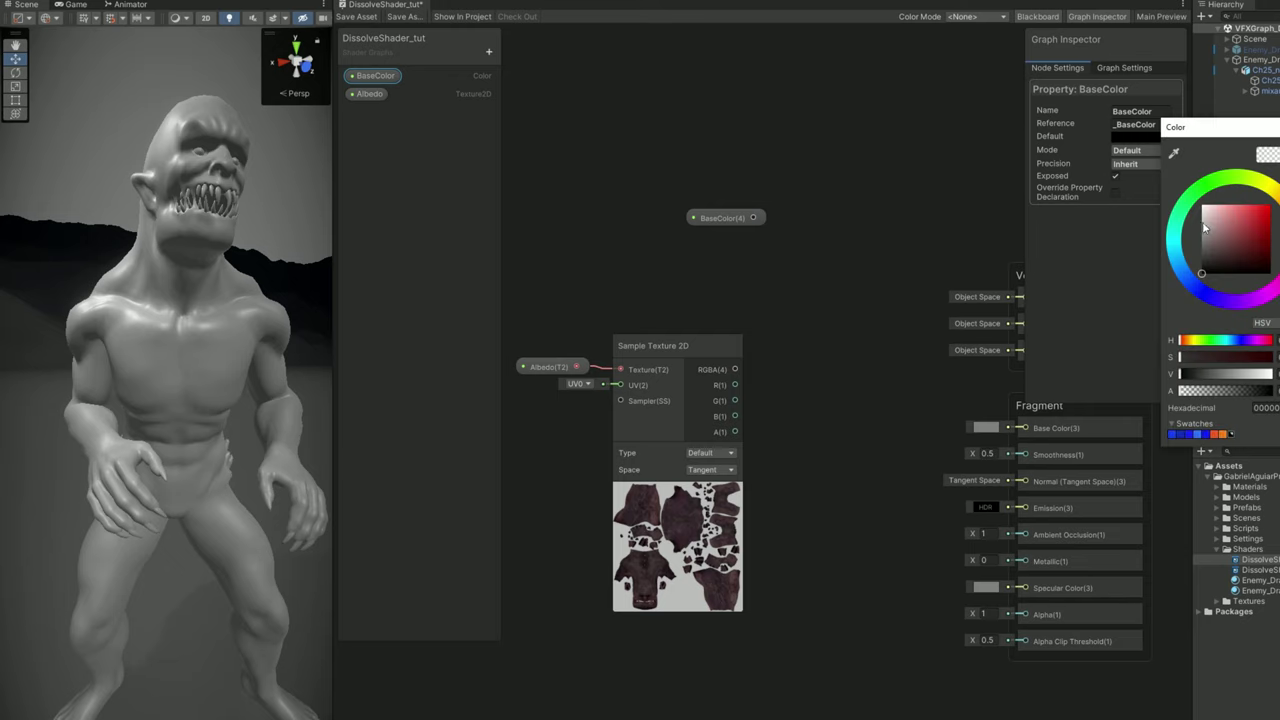
{"action": "left_click_drag", "start_coordinate": [1205, 229], "coordinate": [1121, 165]}
{"action": "left_click_drag", "start_coordinate": [1227, 390], "coordinate": [1276, 390]}
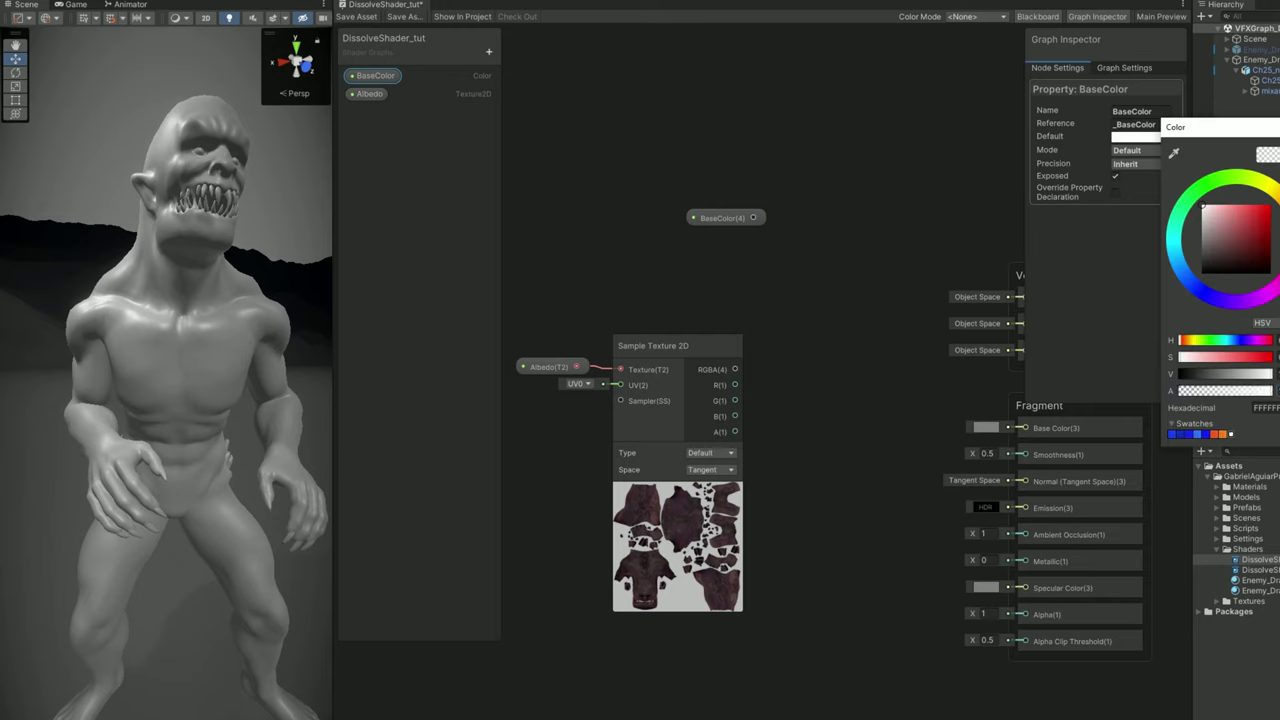
{"action": "left_click", "coordinate": [1140, 150]}
{"action": "left_click", "coordinate": [1140, 150]}
{"action": "left_click", "coordinate": [1142, 177]}
Add a Multiply node combining BaseColor as input A with the albedo sample's RGBA output as input B
{"action": "left_click_drag", "start_coordinate": [722, 217], "coordinate": [843, 371]}
{"action": "type", "text": "mu"}
{"action": "left_click", "coordinate": [899, 478]}
{"action": "left_click_drag", "start_coordinate": [735, 369], "coordinate": [839, 338]}
{"action": "left_click", "coordinate": [857, 381]}
{"action": "middle_click_drag", "start_coordinate": [857, 381], "coordinate": [760, 358]}
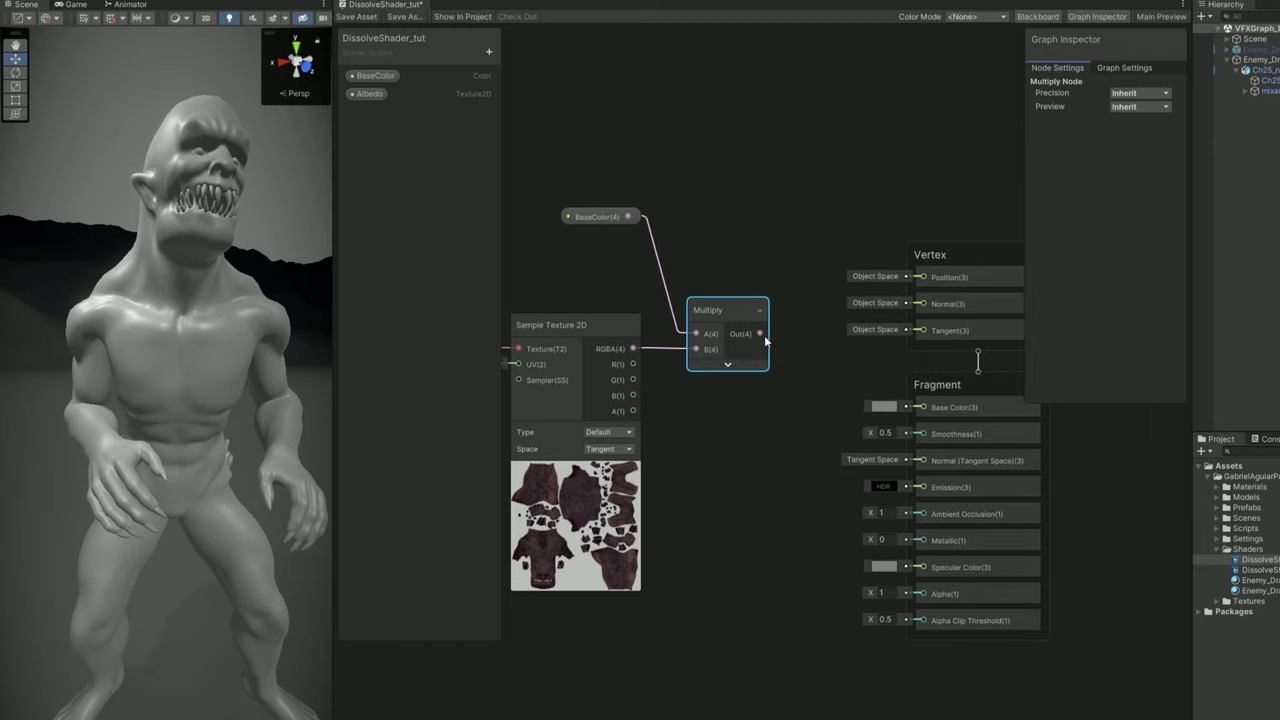
Connect the Multiply output to the Fragment's Base Color input and save the shader graph asset
{"action": "left_click_drag", "start_coordinate": [764, 334], "coordinate": [923, 407]}
{"action": "middle_click_drag", "start_coordinate": [809, 274], "coordinate": [871, 295]}
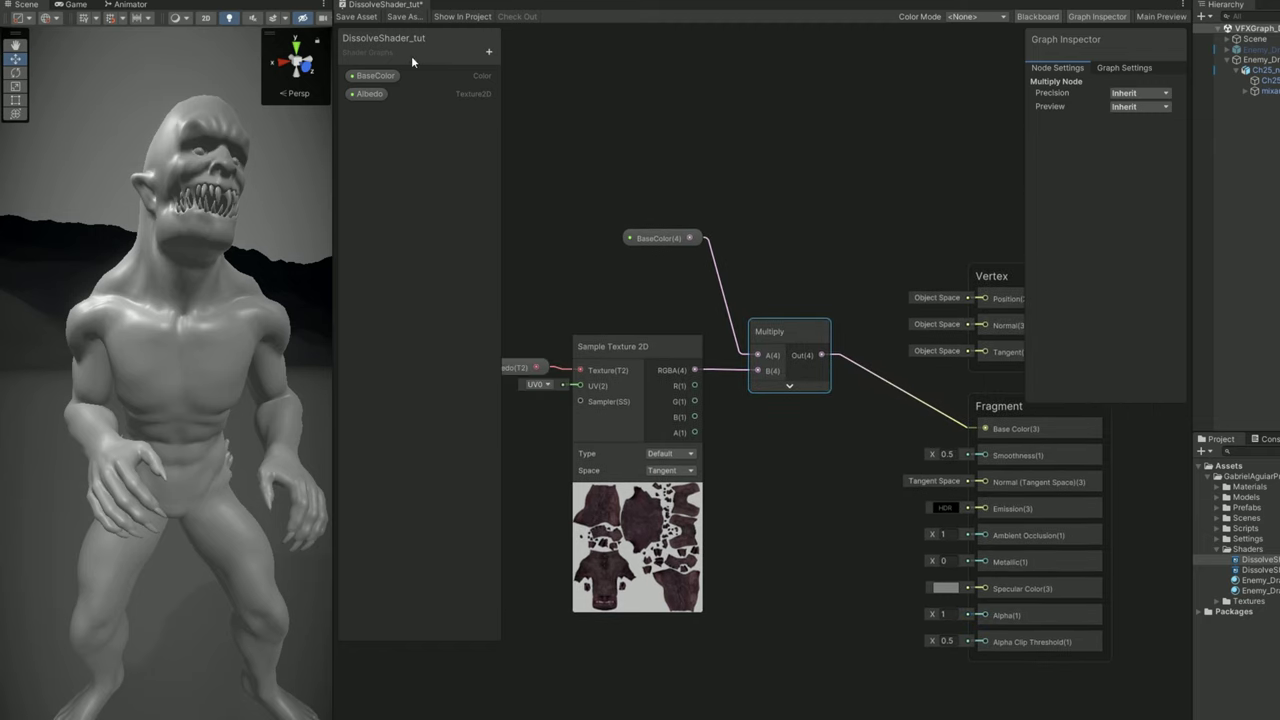
{"action": "left_click", "coordinate": [366, 16]}
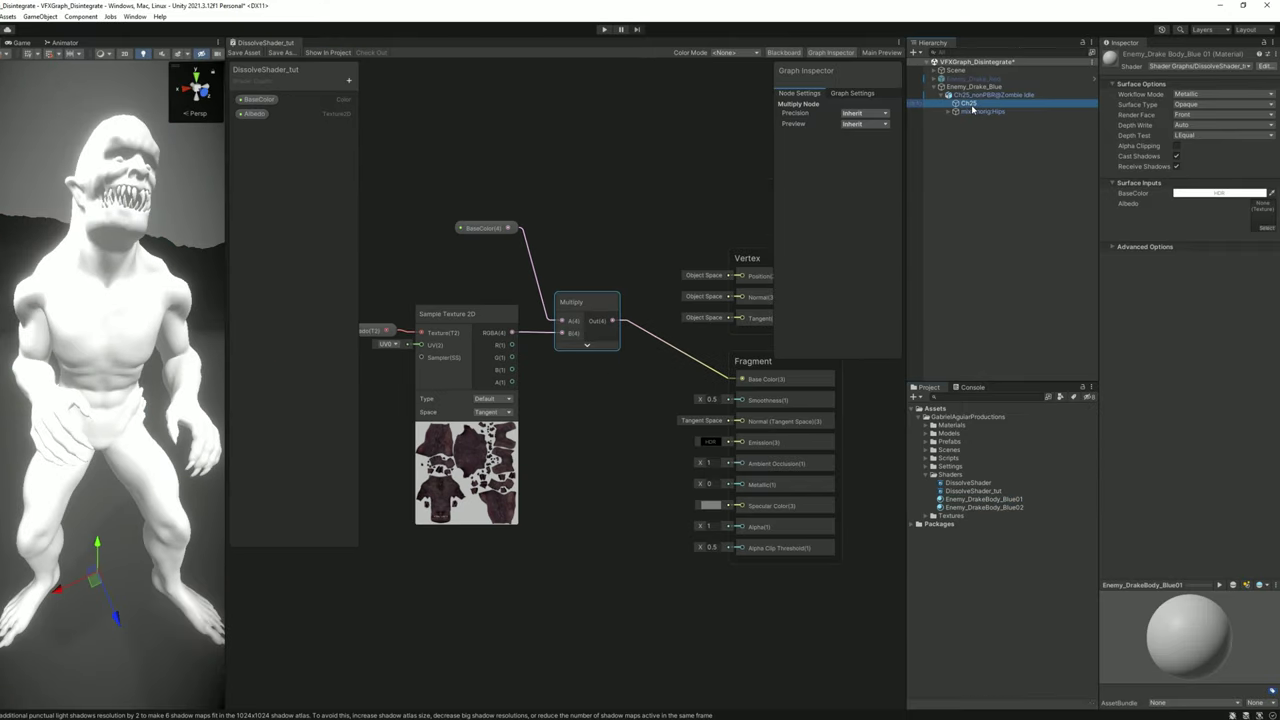
On Ch25, assign the Ch25_1001 diffuse texture as Albedo of Enemy_DrakeBody_Blue01 and the Ch25_1002 diffuse texture as Albedo of Enemy_DrakeBody_Blue02
{"action": "left_click", "coordinate": [970, 105]}
{"action": "left_click", "coordinate": [1140, 374]}
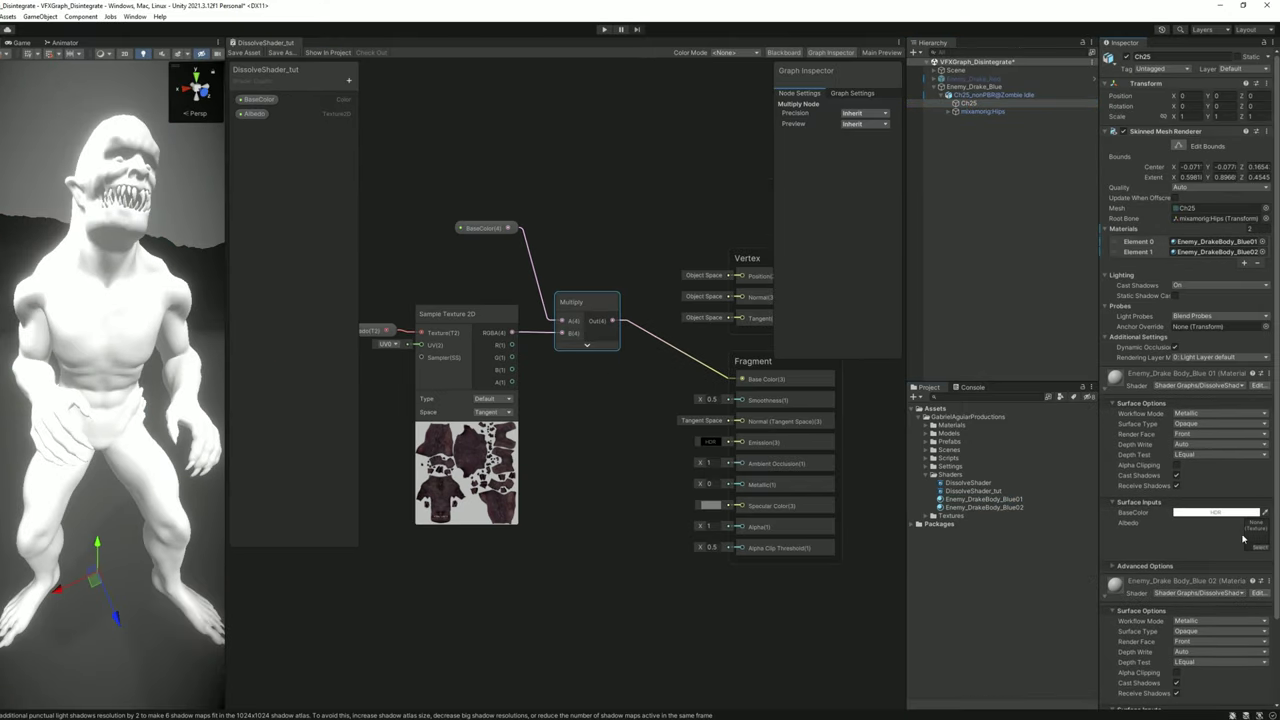
{"action": "left_click", "coordinate": [1262, 548]}
{"action": "left_click", "coordinate": [698, 366]}
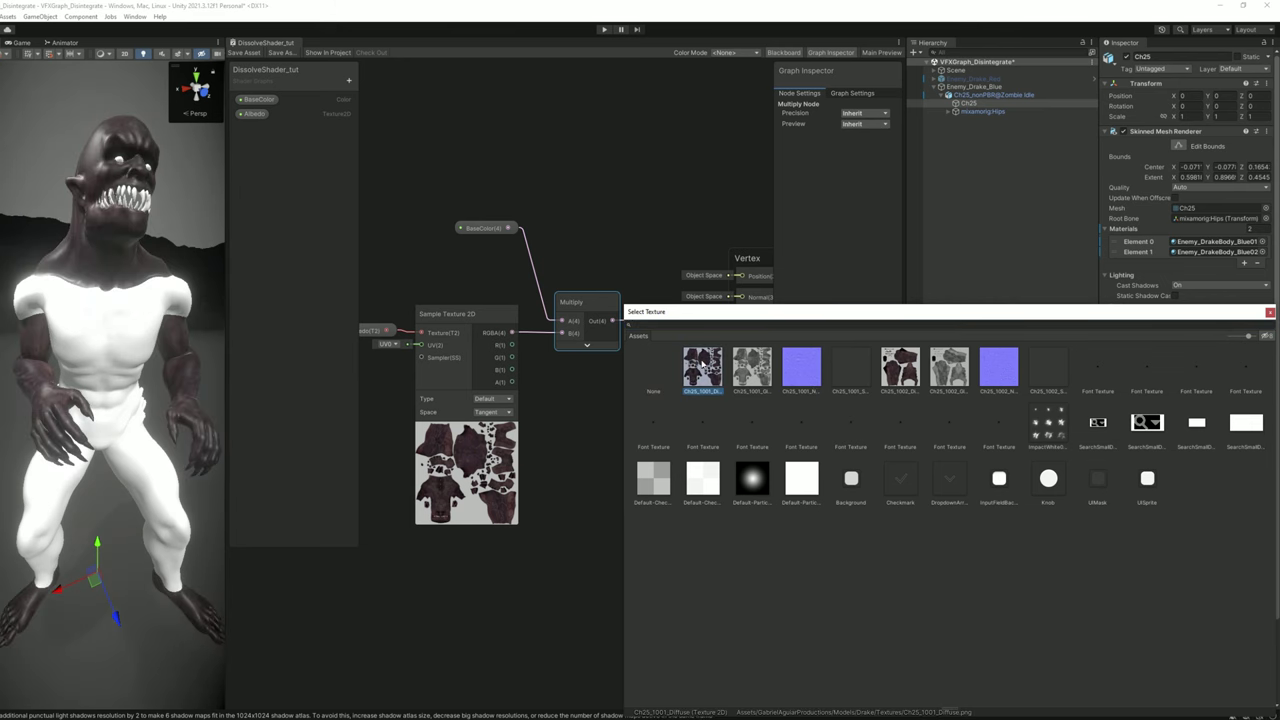
{"action": "scroll", "coordinate": [1212, 548], "scroll_direction": "down", "scroll_amount": 3}
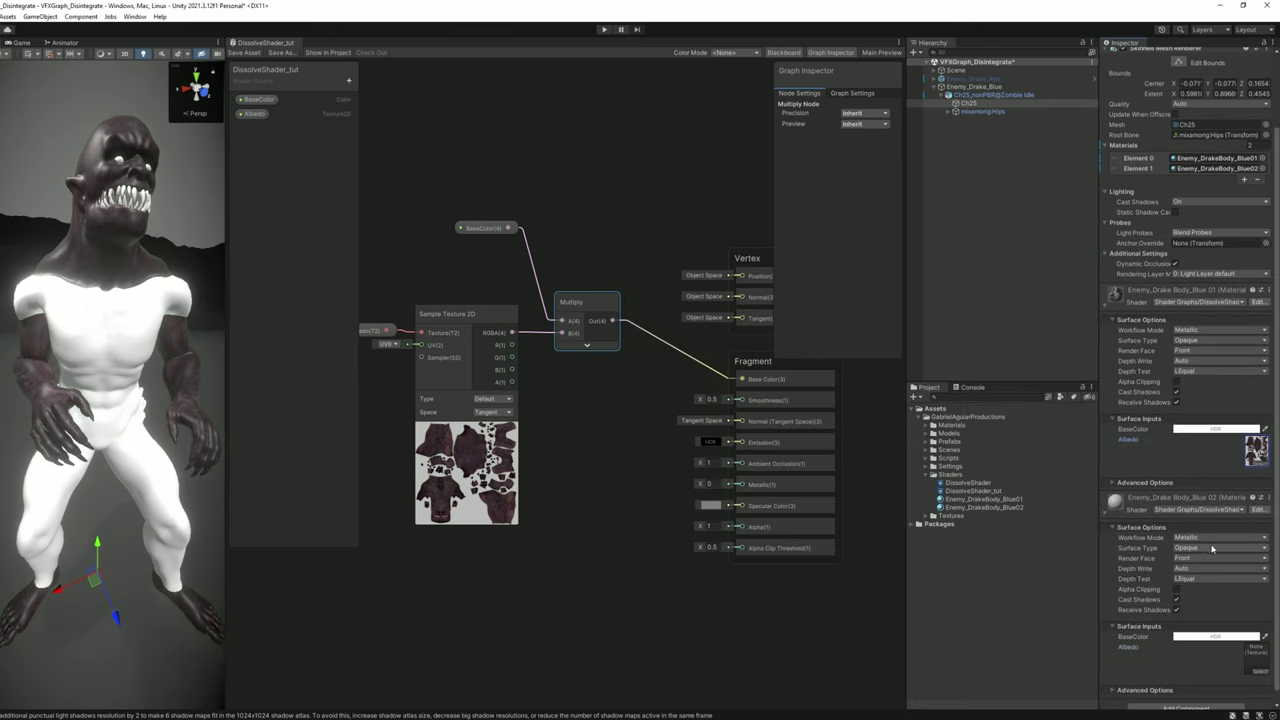
{"action": "scroll", "coordinate": [1212, 548], "scroll_direction": "down", "scroll_amount": 1}
{"action": "left_click", "coordinate": [1261, 661]}
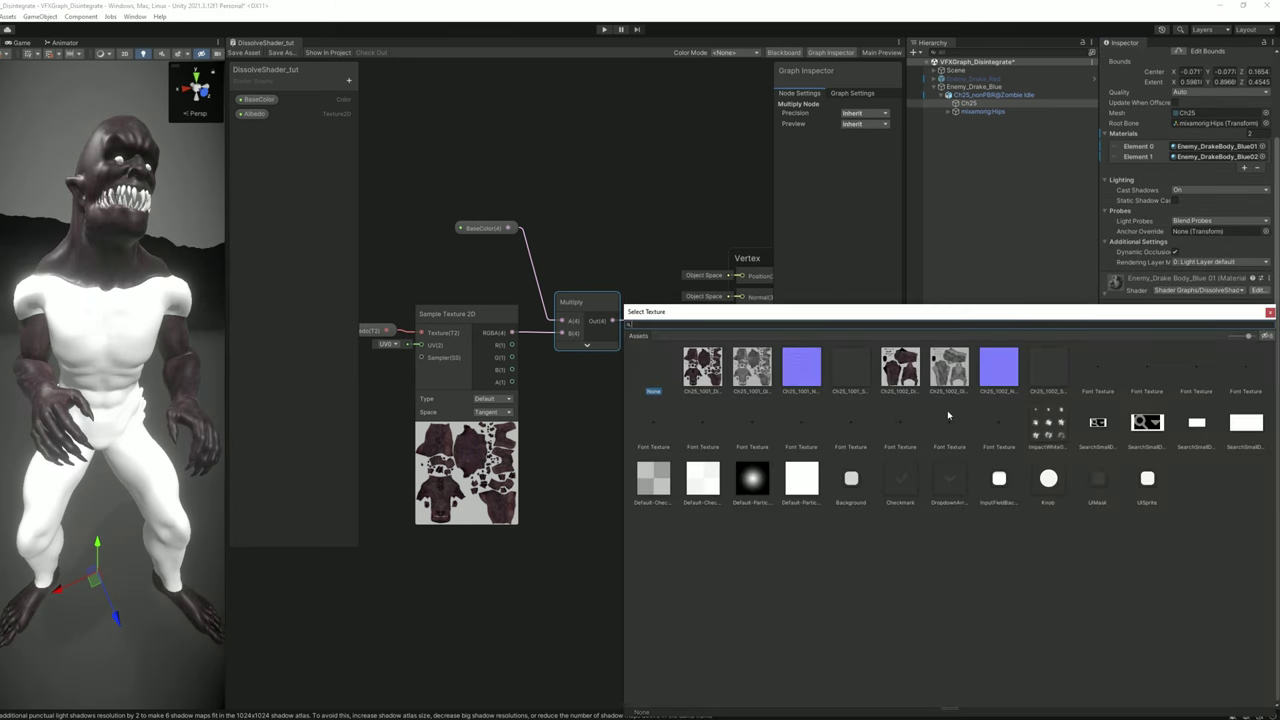
{"action": "double_click", "coordinate": [906, 375]}
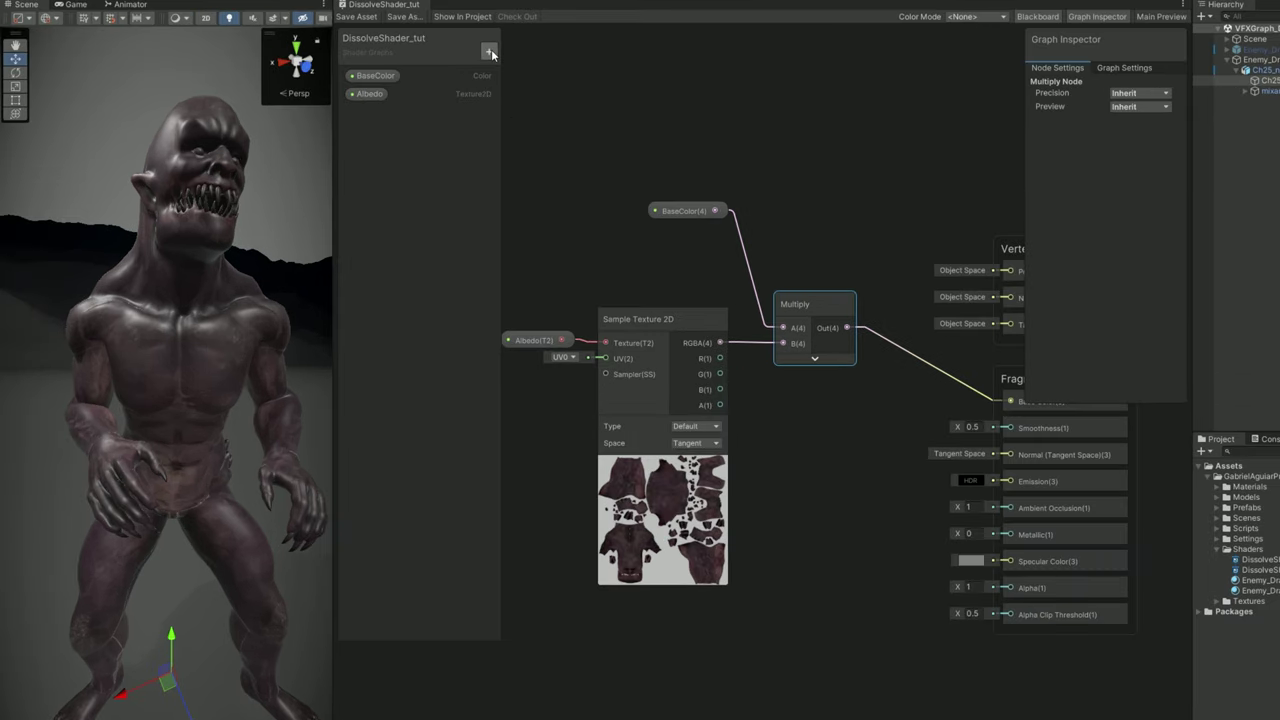
Add two Float properties named Metallic and Smoothness to the shader graph
{"action": "left_click", "coordinate": [348, 80]}
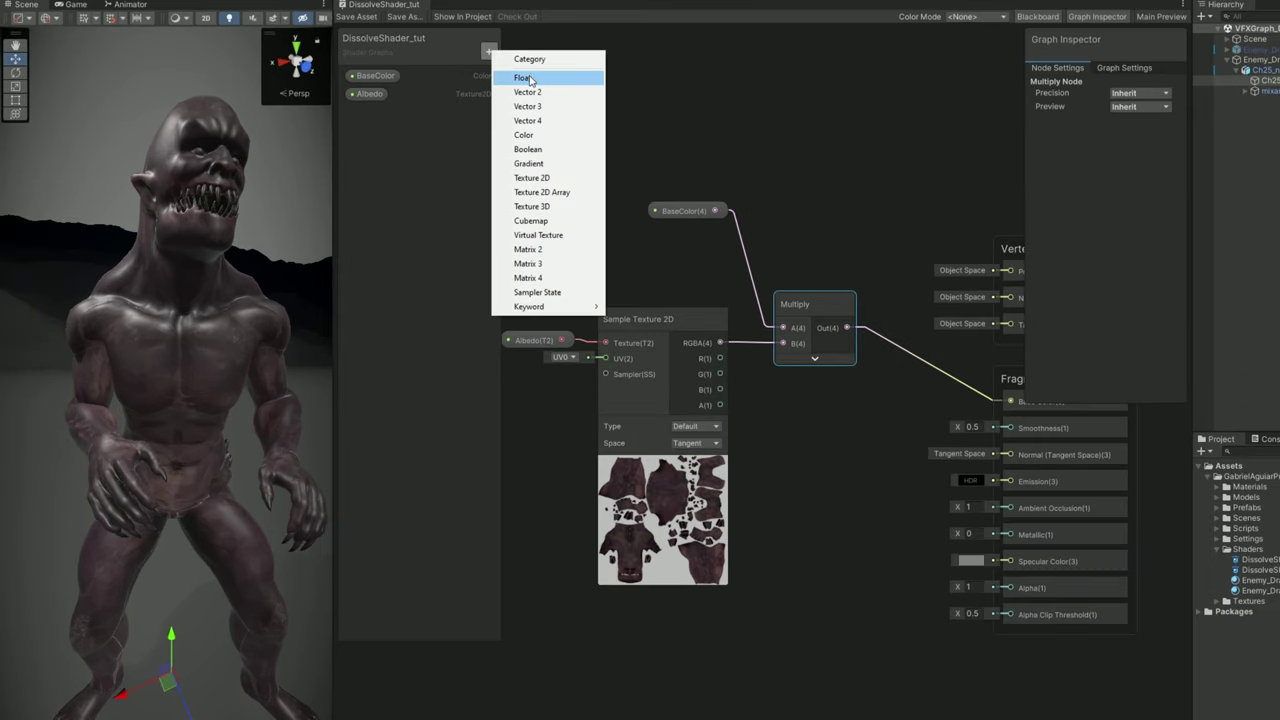
{"action": "left_click", "coordinate": [530, 79]}
{"action": "type", "text": "Metallic"}
{"action": "key", "text": "Return"}
{"action": "left_click", "coordinate": [489, 51]}
{"action": "left_click", "coordinate": [518, 80]}
{"action": "type", "text": "Smoothness"}
{"action": "key", "text": "Return"}
Set the Metallic and Smoothness properties to Slider mode, with a default of 0.5 for Smoothness
{"action": "left_click", "coordinate": [381, 116]}
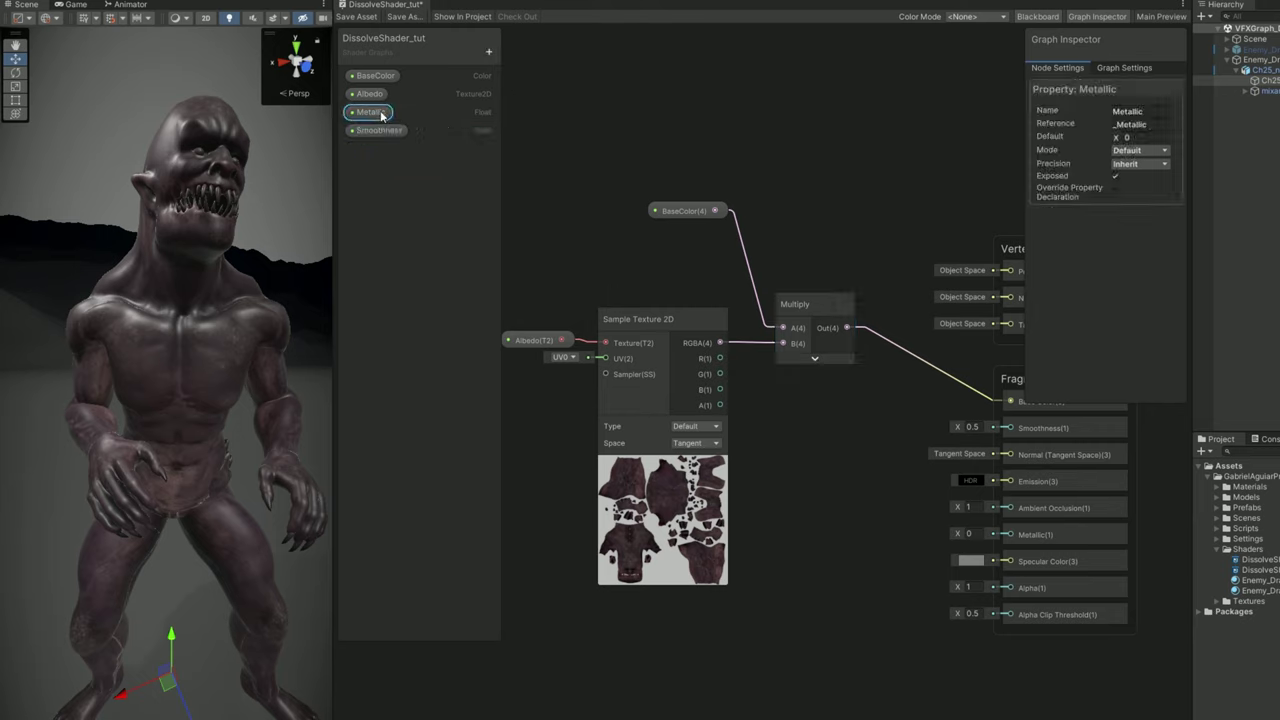
{"action": "left_click", "coordinate": [1137, 149]}
{"action": "left_click", "coordinate": [1135, 179]}
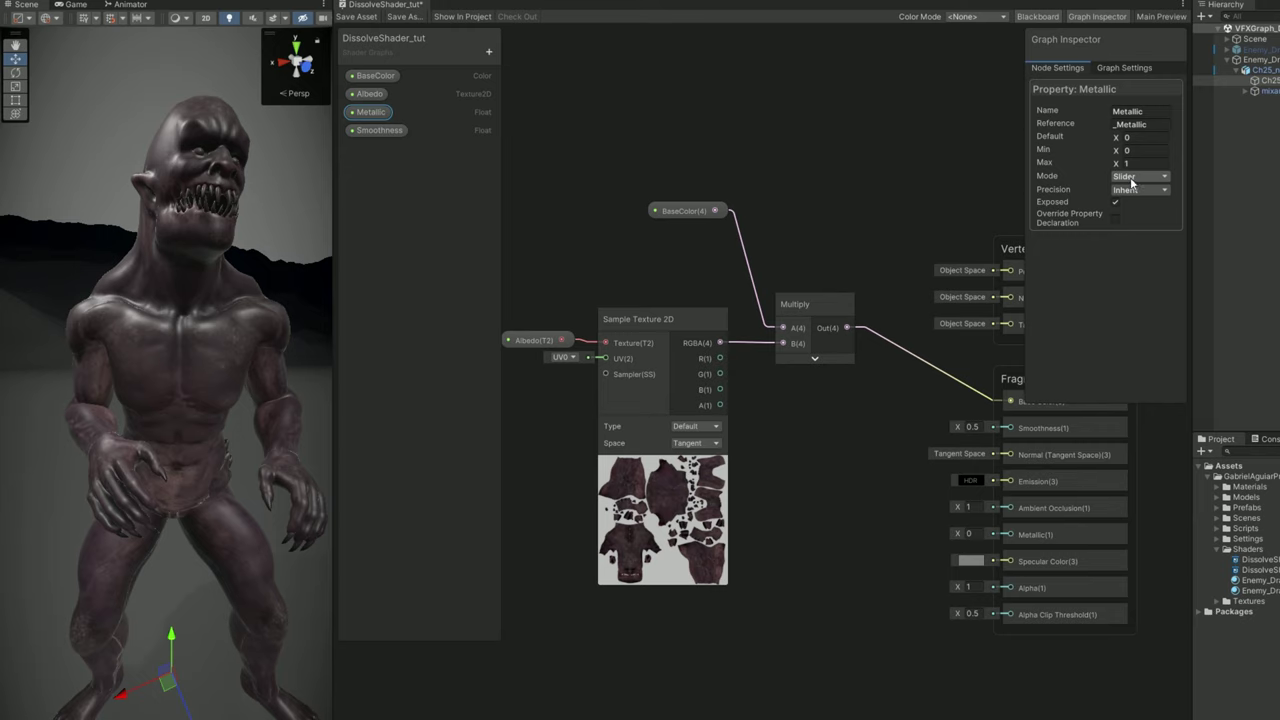
{"action": "left_click", "coordinate": [379, 130]}
{"action": "left_click", "coordinate": [1140, 137]}
{"action": "left_click", "coordinate": [1138, 150]}
{"action": "left_click", "coordinate": [1135, 179]}
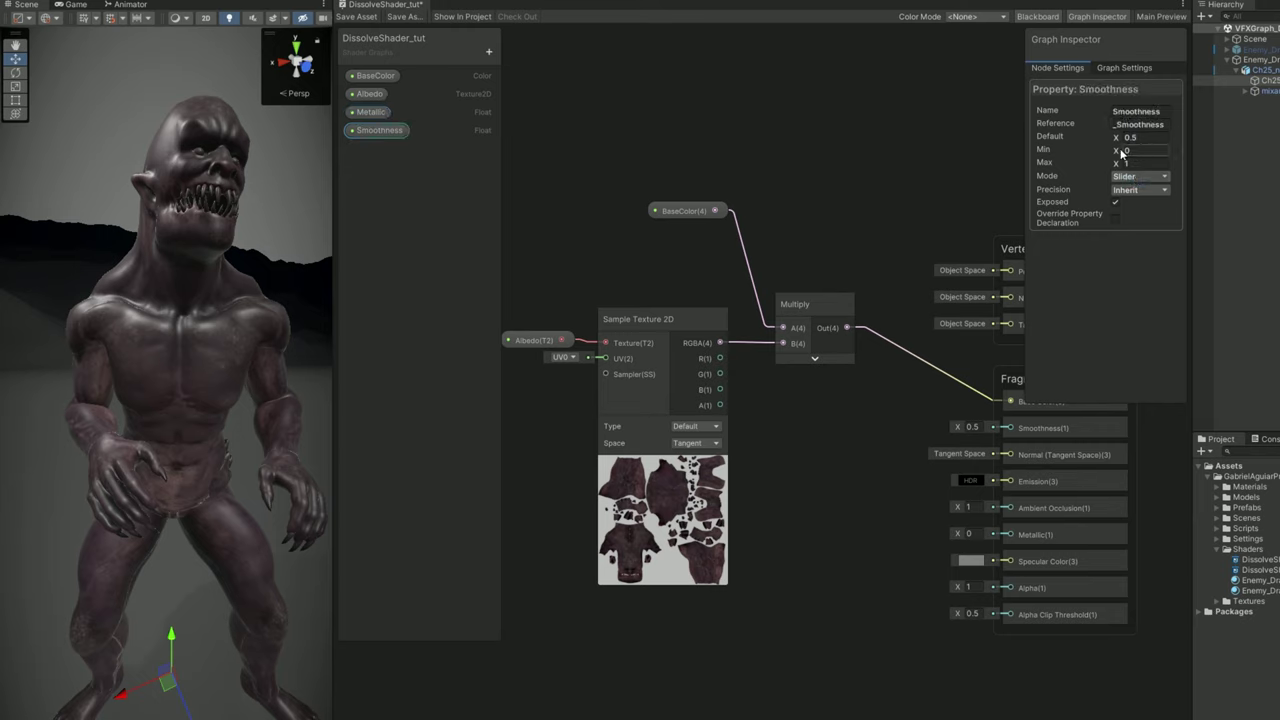
Place the Metallic and Smoothness properties in the graph and connect them to the matching Fragment inputs
{"action": "left_click_drag", "start_coordinate": [376, 114], "coordinate": [845, 461]}
{"action": "middle_click_drag", "start_coordinate": [877, 444], "coordinate": [799, 441]}
{"action": "left_click", "coordinate": [804, 471]}
{"action": "left_click_drag", "start_coordinate": [805, 475], "coordinate": [946, 532]}
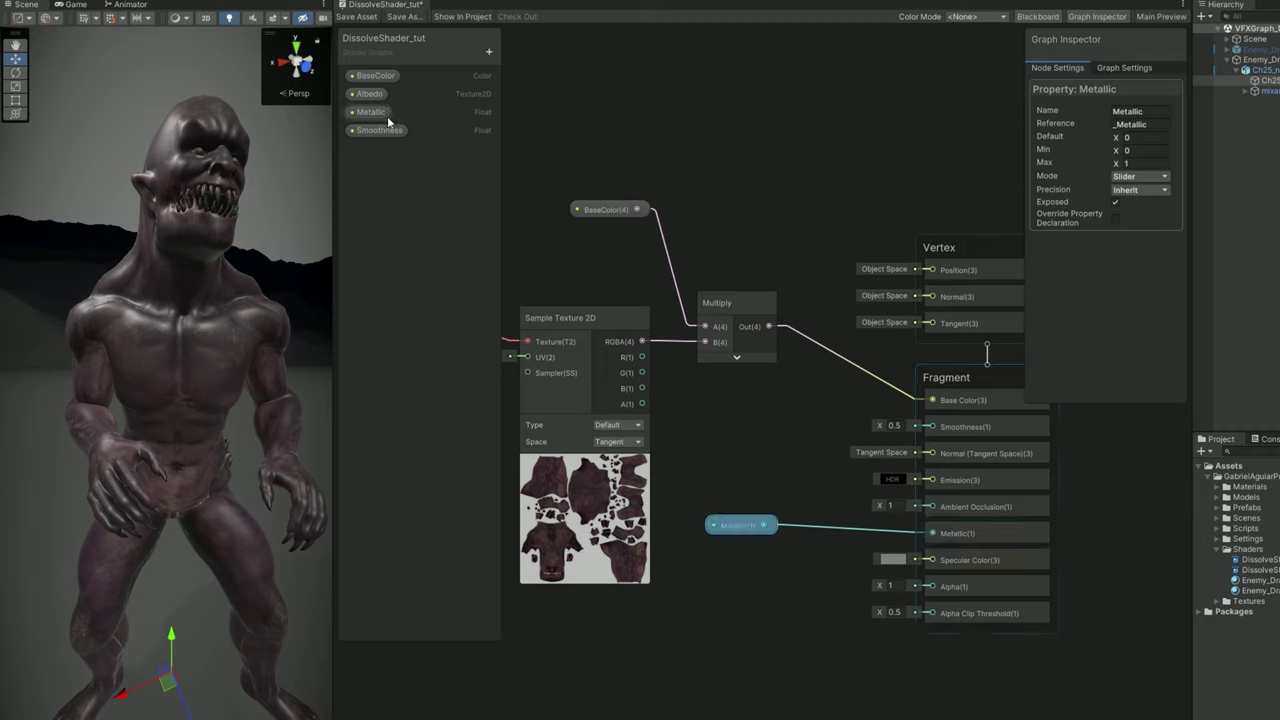
{"action": "left_click_drag", "start_coordinate": [380, 131], "coordinate": [932, 426]}
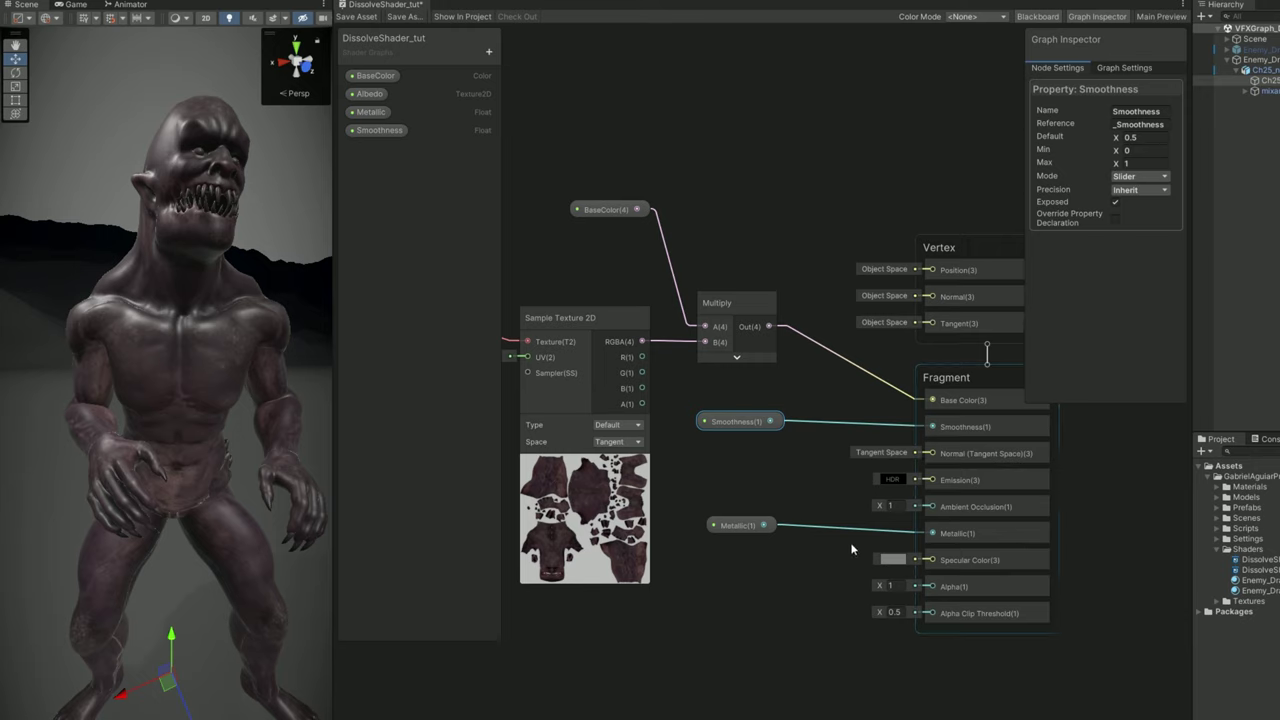
Add a Texture 2D property named Normals to the shader graph
{"action": "left_click", "coordinate": [488, 51]}
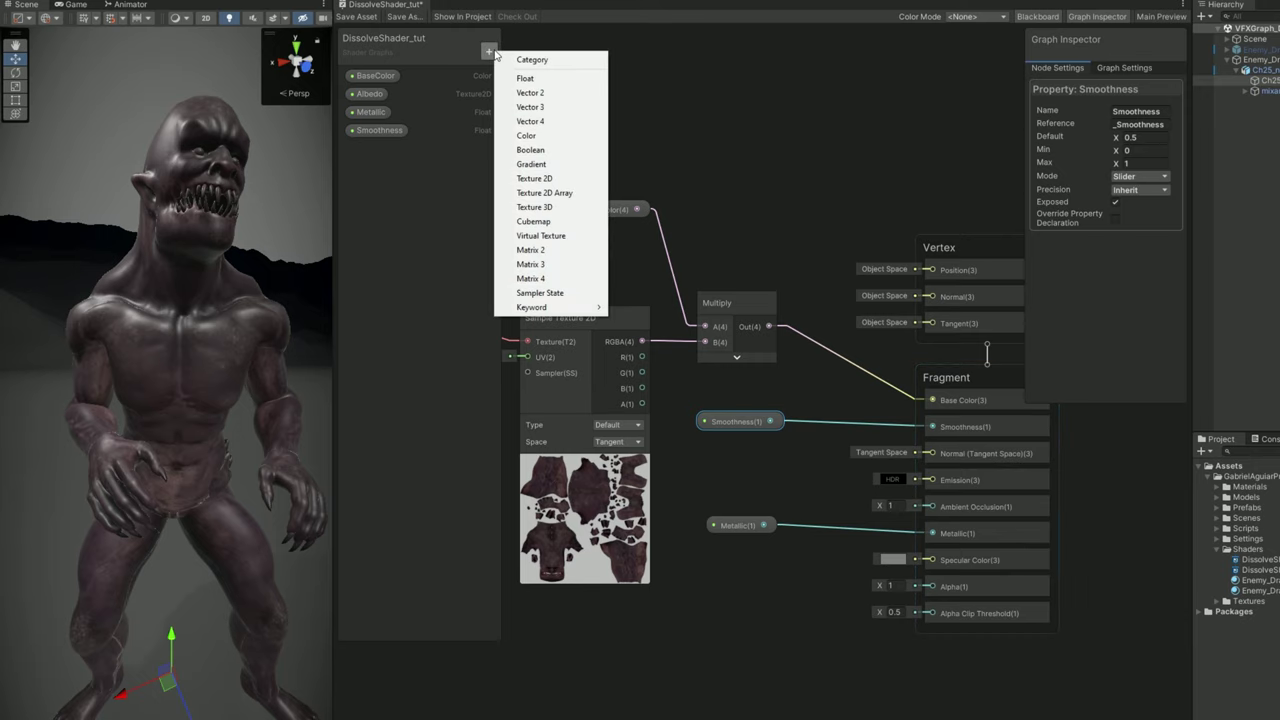
{"action": "left_click", "coordinate": [543, 180]}
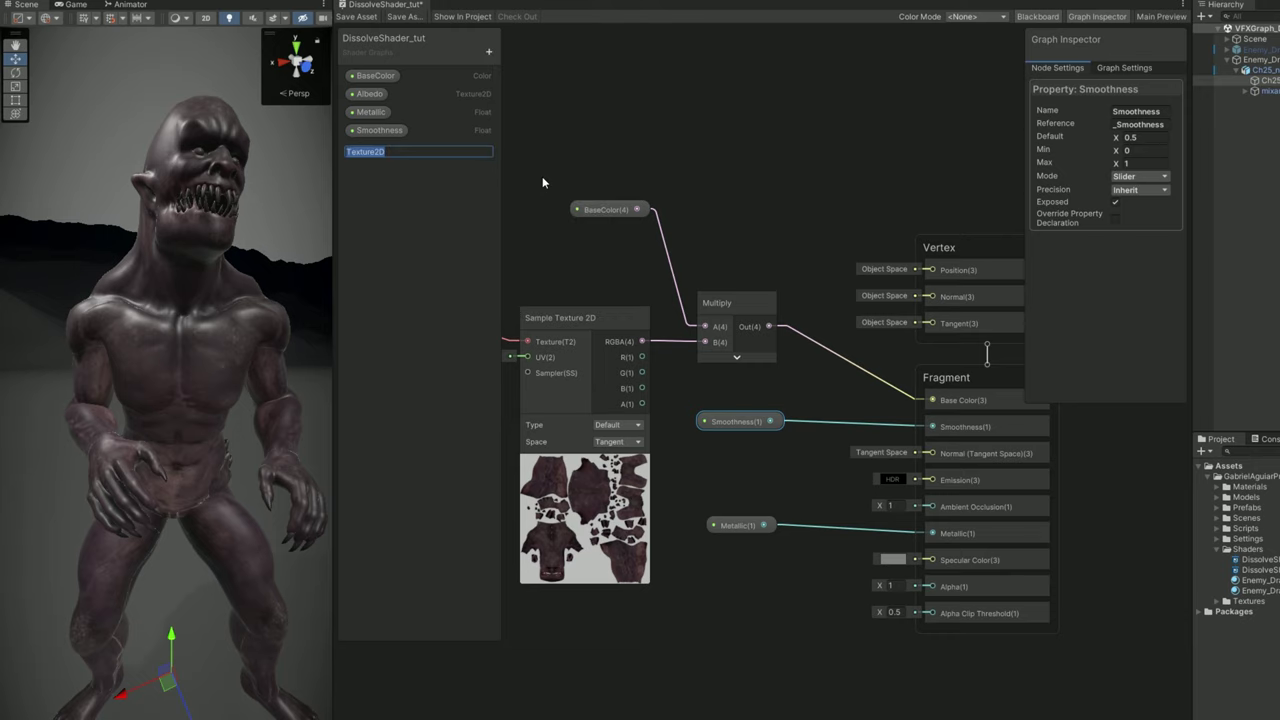
{"action": "type", "text": "Normals"}
{"action": "key", "text": "Return"}
Place the Normals property below the albedo nodes and feed it into a new Sample Texture 2D node
{"action": "left_click", "coordinate": [389, 150]}
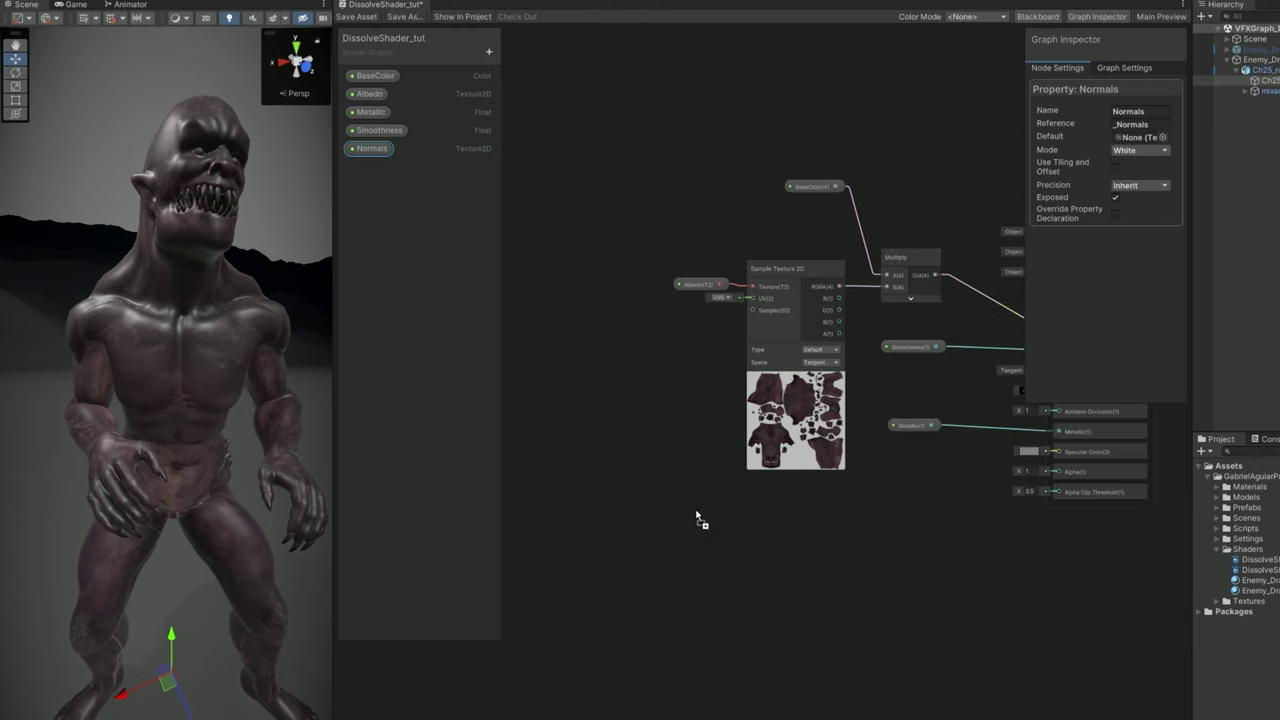
{"action": "left_click_drag", "start_coordinate": [697, 517], "coordinate": [700, 519]}
{"action": "scroll", "coordinate": [856, 428], "scroll_direction": "up", "scroll_amount": 2}
{"action": "key", "text": "space"}
{"action": "type", "text": "sample"}
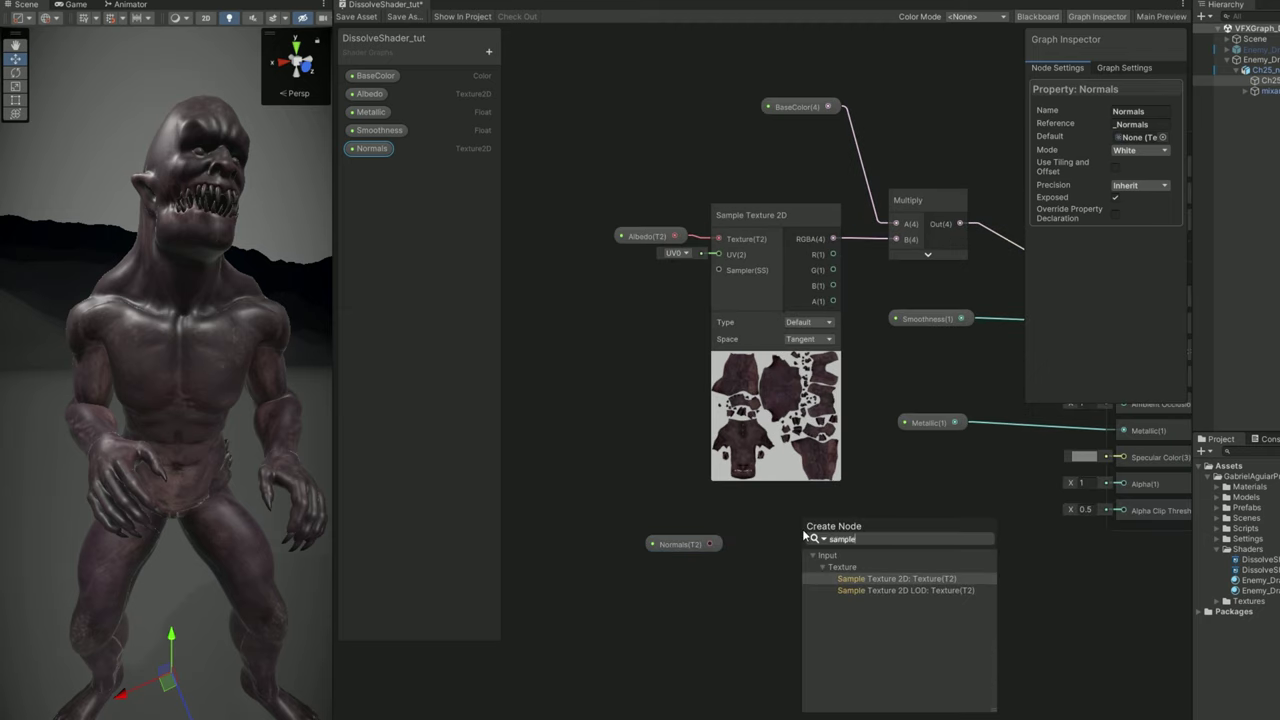
{"action": "key", "text": "Return"}
Set the Normals default texture to Ch25_1001_Normal, switch its Sample Texture 2D node's type to Normal and realign the nodes
{"action": "left_click", "coordinate": [1162, 138]}
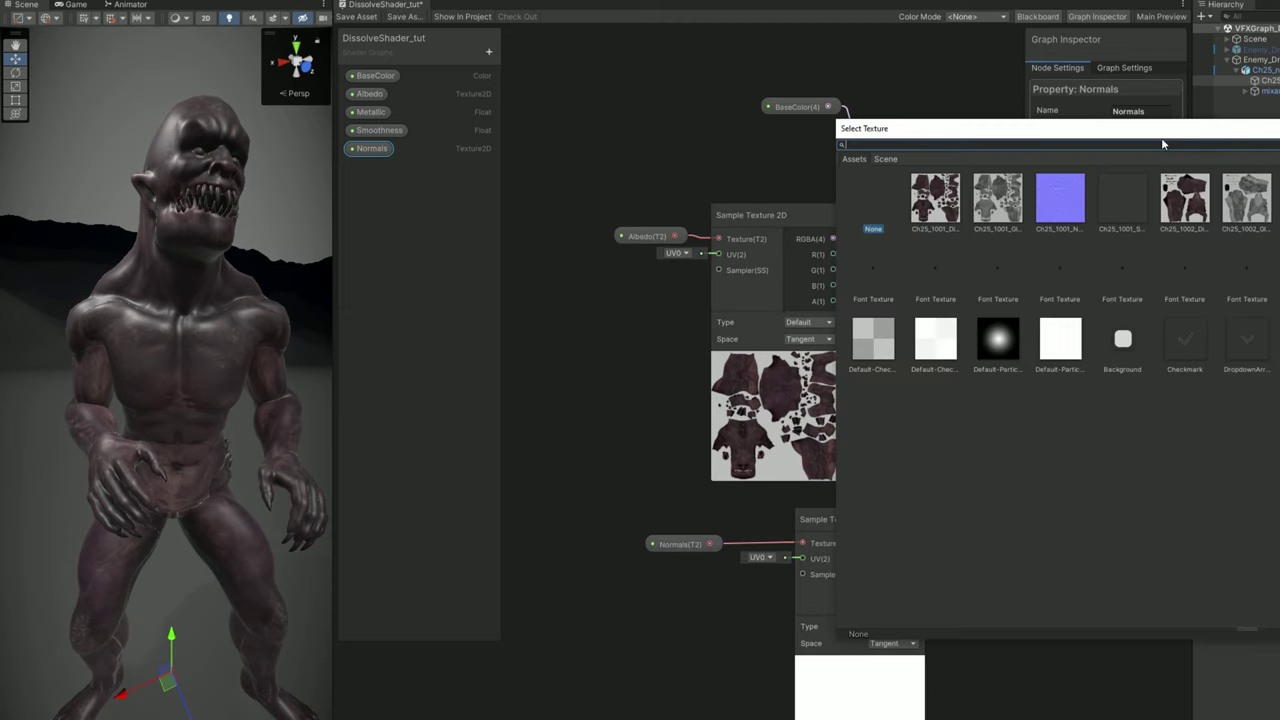
{"action": "left_click", "coordinate": [1066, 198]}
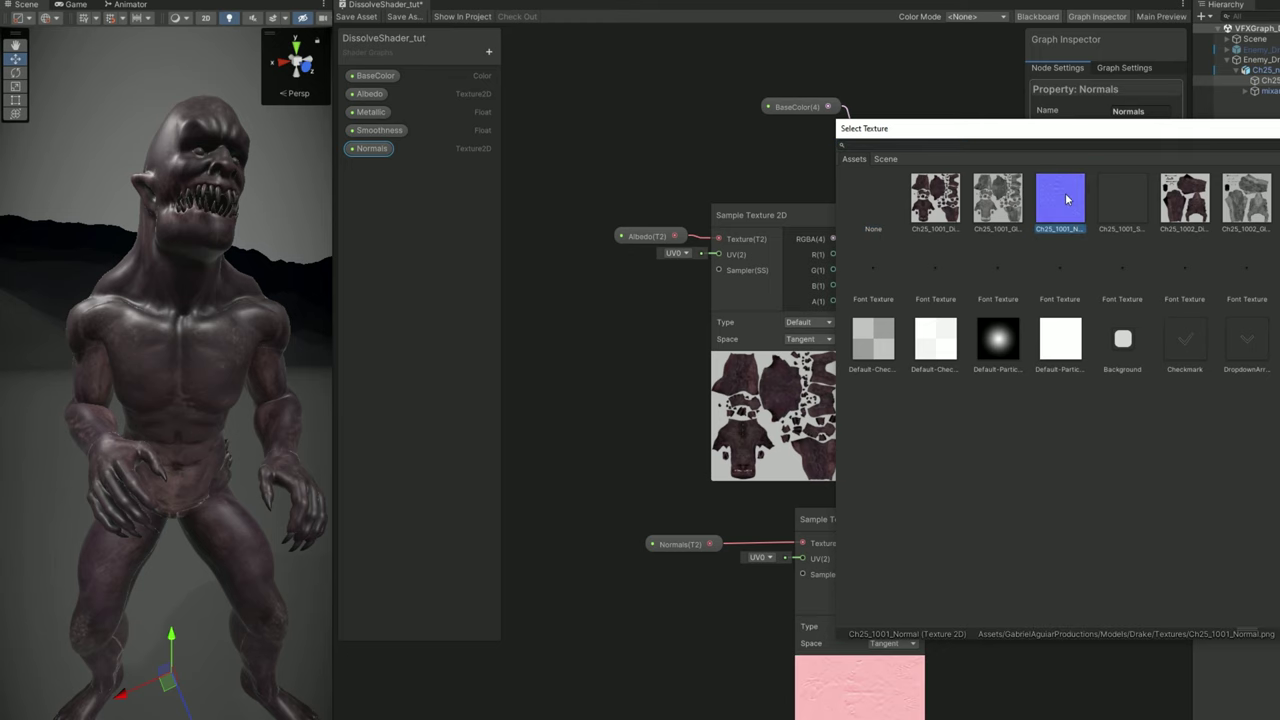
{"action": "double_click", "coordinate": [1066, 198]}
{"action": "left_click", "coordinate": [893, 626]}
{"action": "left_click", "coordinate": [886, 656]}
{"action": "left_click_drag", "start_coordinate": [684, 523], "coordinate": [751, 574]}
{"action": "middle_click_drag", "start_coordinate": [751, 574], "coordinate": [741, 448]}
{"action": "left_click", "coordinate": [885, 515]}
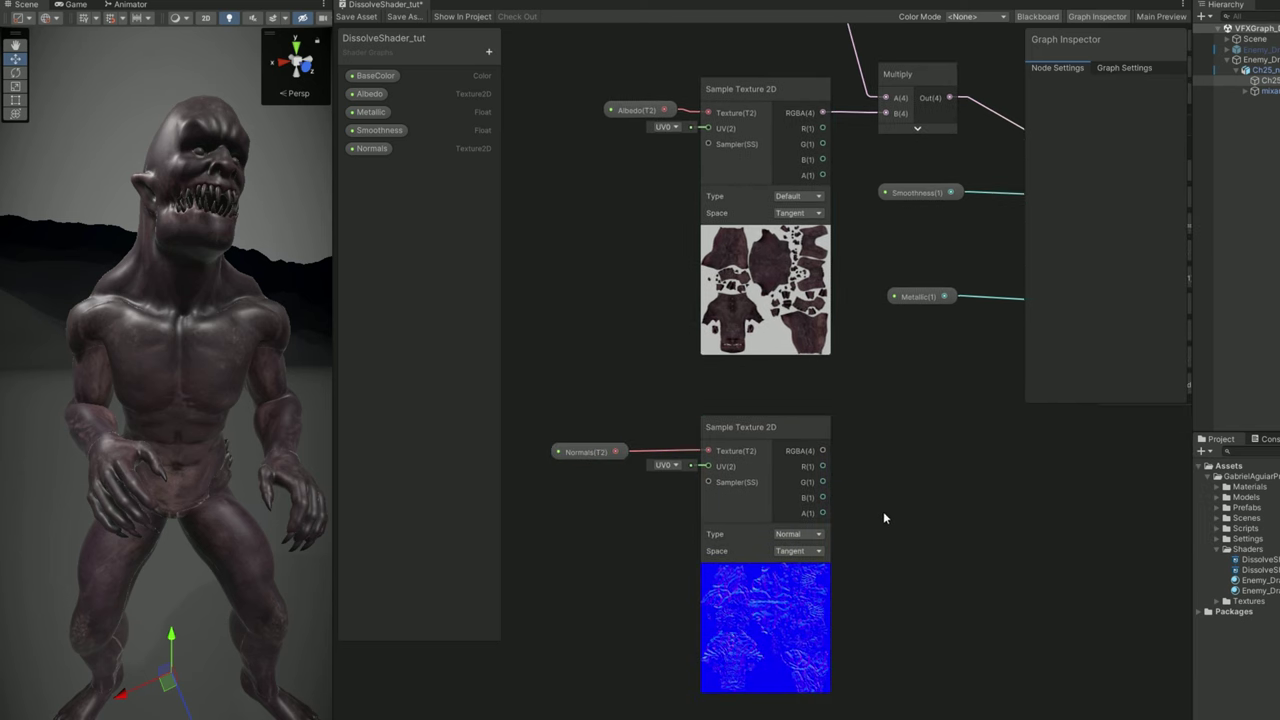
Add a Normal Strength node fed by the RGBA output of the normal map's Sample Texture 2D node
{"action": "middle_click_drag", "start_coordinate": [840, 412], "coordinate": [717, 434]}
{"action": "left_click_drag", "start_coordinate": [700, 472], "coordinate": [766, 460]}
{"action": "type", "text": "norms"}
{"action": "key", "text": "BackSpace"}
{"action": "type", "text": "stre"}
{"action": "left_click", "coordinate": [852, 544]}
{"action": "left_click_drag", "start_coordinate": [797, 449], "coordinate": [806, 449]}
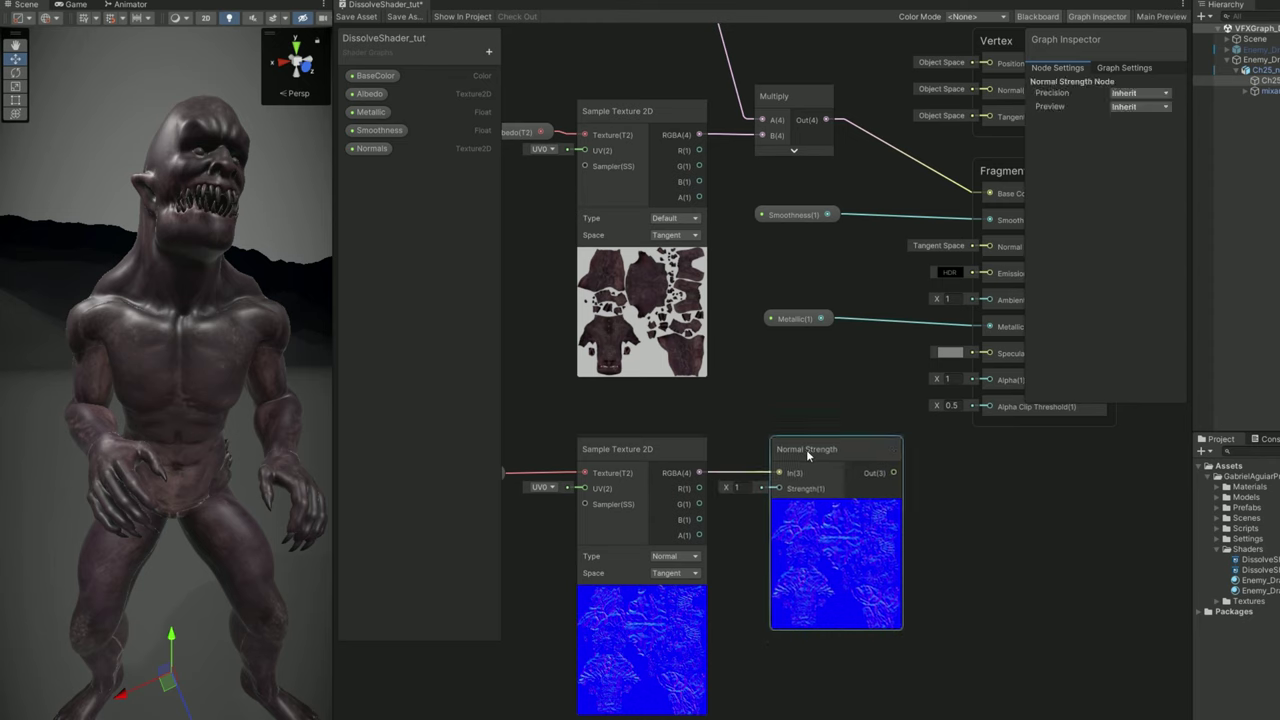
Add a Float property named NormalsStrength with a default value of 0.5
{"action": "left_click", "coordinate": [489, 51]}
{"action": "left_click", "coordinate": [540, 204]}
{"action": "type", "text": "NormalsStrength"}
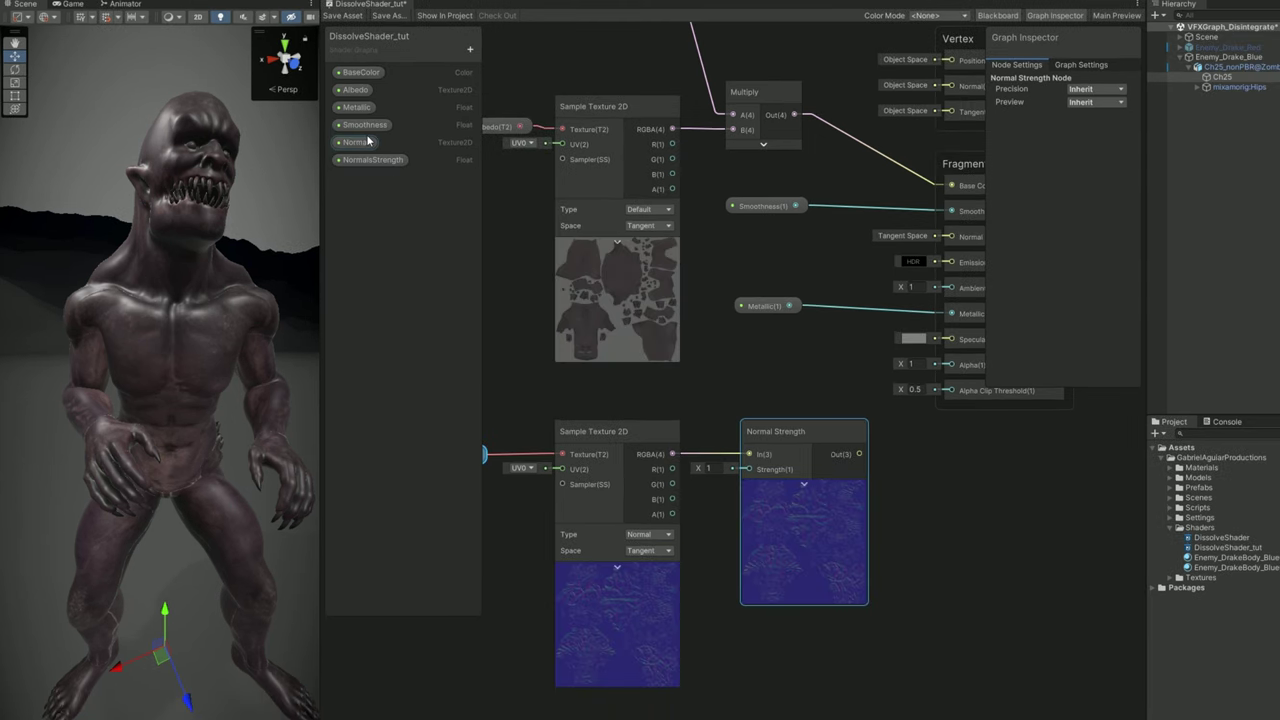
{"action": "key", "text": "Return"}
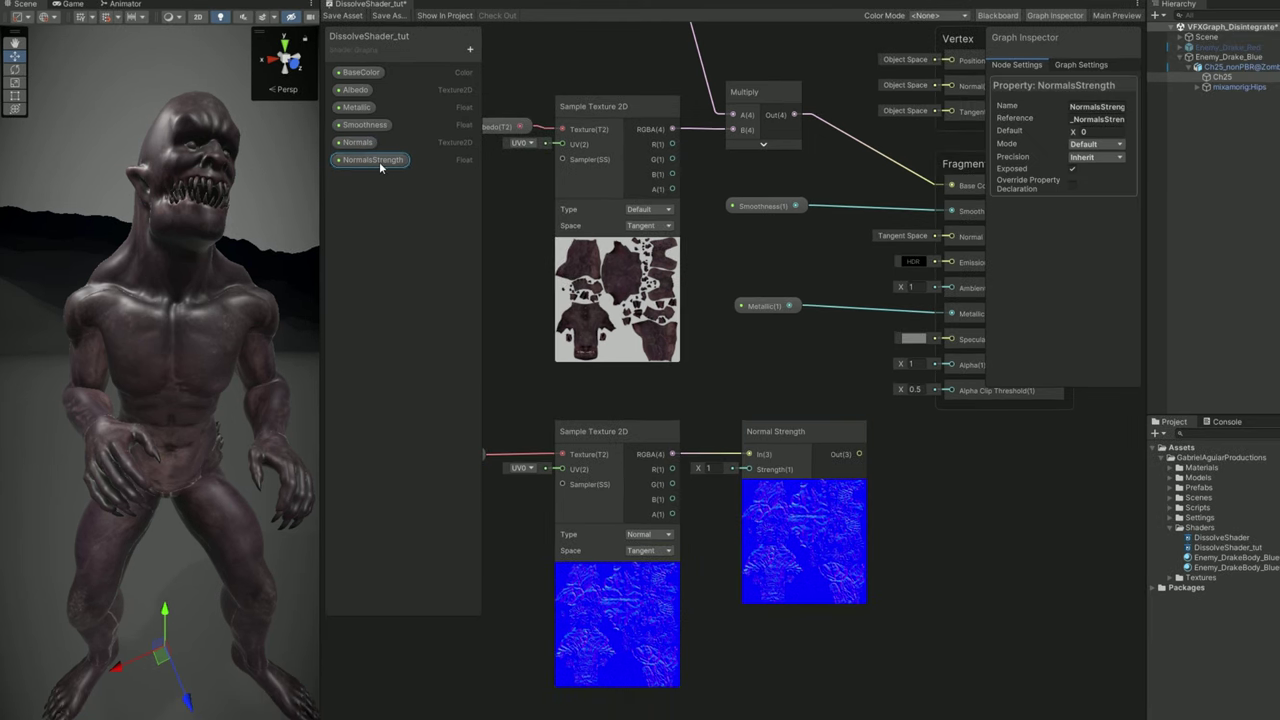
{"action": "left_click", "coordinate": [380, 162]}
{"action": "left_click", "coordinate": [1086, 131]}
{"action": "type", "text": "0.5"}
{"action": "key", "text": "Return"}
Connect NormalsStrength to the Normal Strength node's Strength input and its output to the Fragment's Normal (Tangent Space) input, then tidy the nodes
{"action": "left_click_drag", "start_coordinate": [400, 160], "coordinate": [748, 469]}
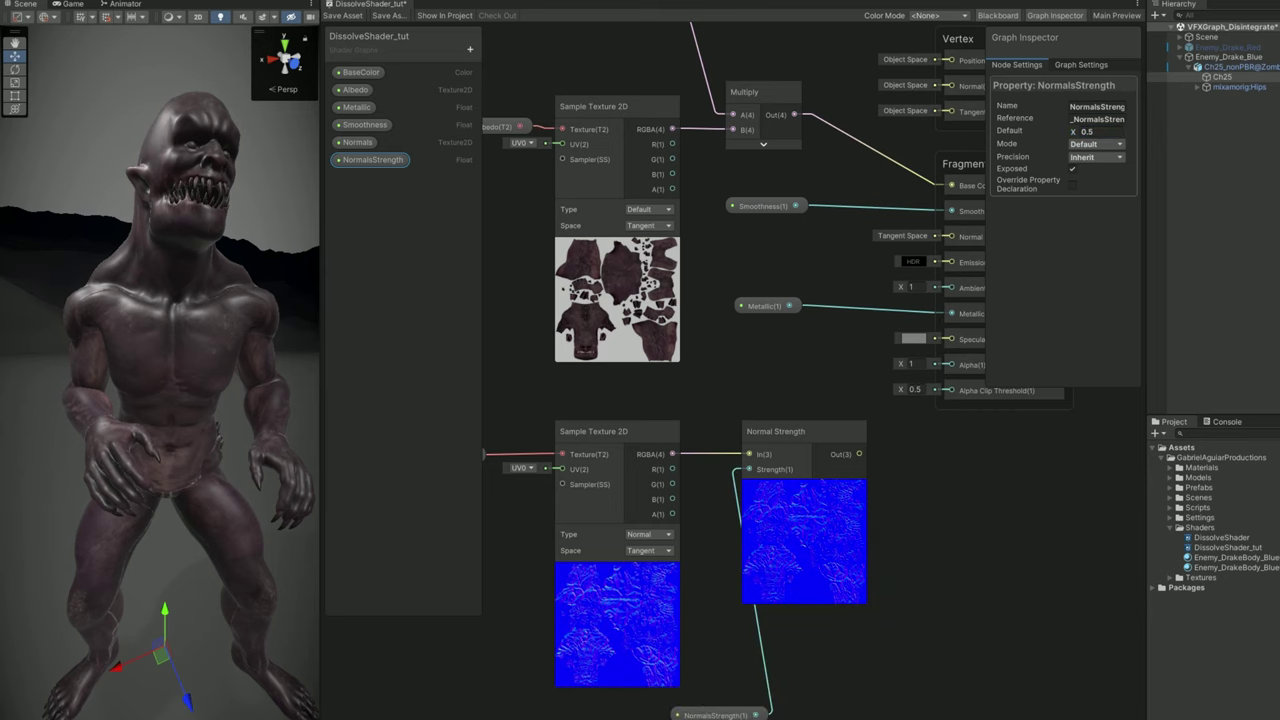
{"action": "scroll", "coordinate": [739, 665], "scroll_direction": "down", "scroll_amount": 1}
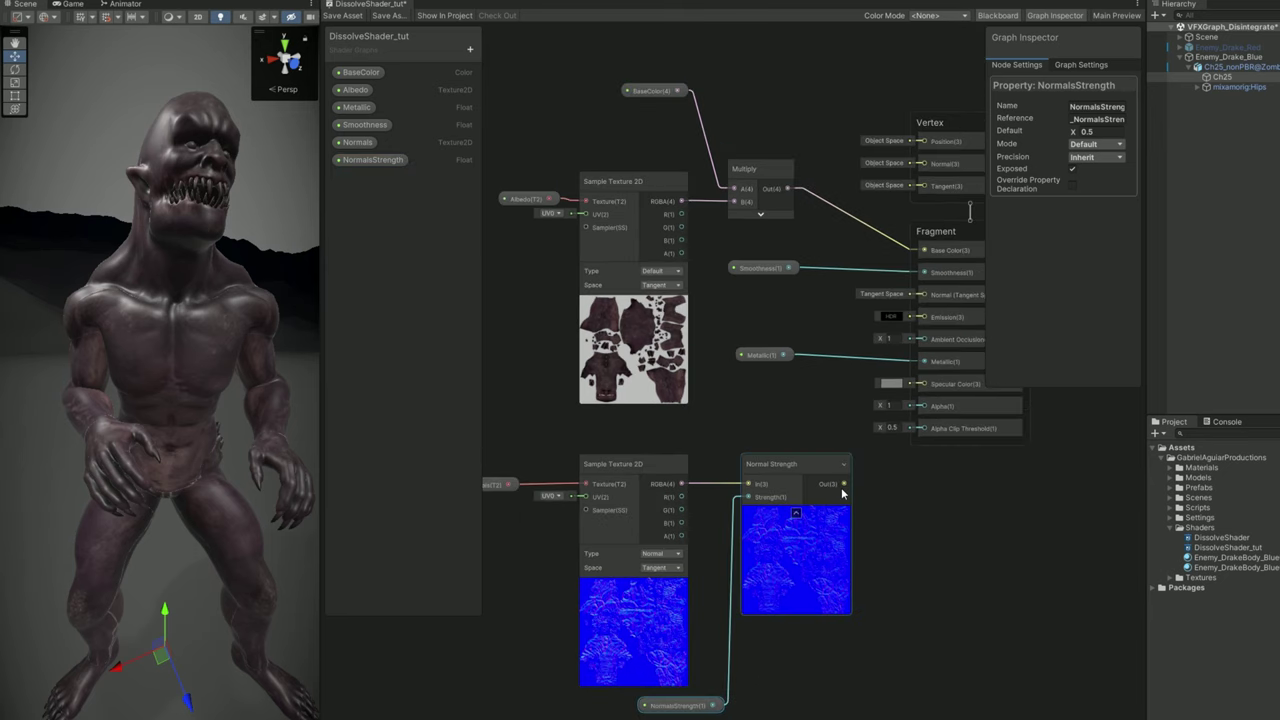
{"action": "left_click_drag", "start_coordinate": [845, 483], "coordinate": [922, 295]}
{"action": "scroll", "coordinate": [872, 532], "scroll_direction": "down", "scroll_amount": 1}
{"action": "left_click_drag", "start_coordinate": [848, 694], "coordinate": [511, 481]}
{"action": "left_click_drag", "start_coordinate": [815, 476], "coordinate": [787, 479]}
{"action": "left_click", "coordinate": [789, 450]}
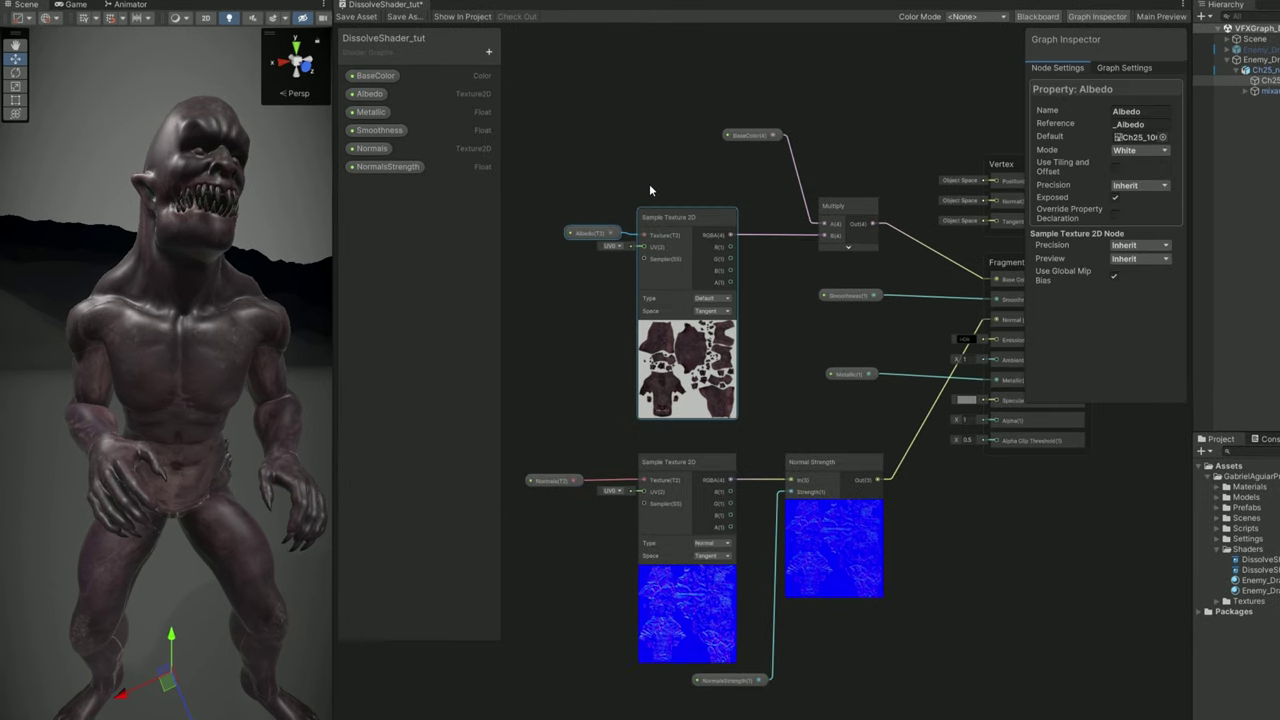
Group all the property, texture and math nodes under the title PBR SETTINGS and save the shader graph asset
{"action": "scroll", "coordinate": [626, 177], "scroll_direction": "down", "scroll_amount": 1}
{"action": "left_click_drag", "start_coordinate": [539, 118], "coordinate": [779, 590]}
{"action": "right_click", "coordinate": [776, 220]}
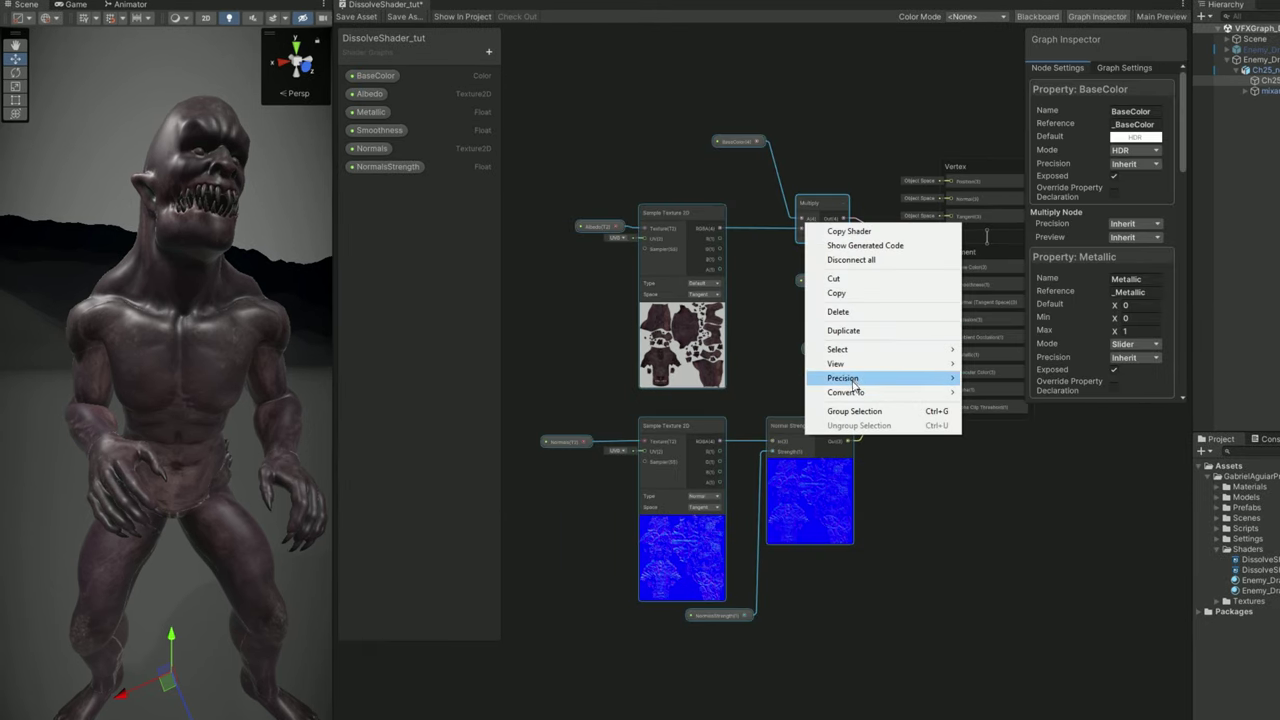
{"action": "left_click", "coordinate": [854, 411]}
{"action": "type", "text": "PBR SETTINGS"}
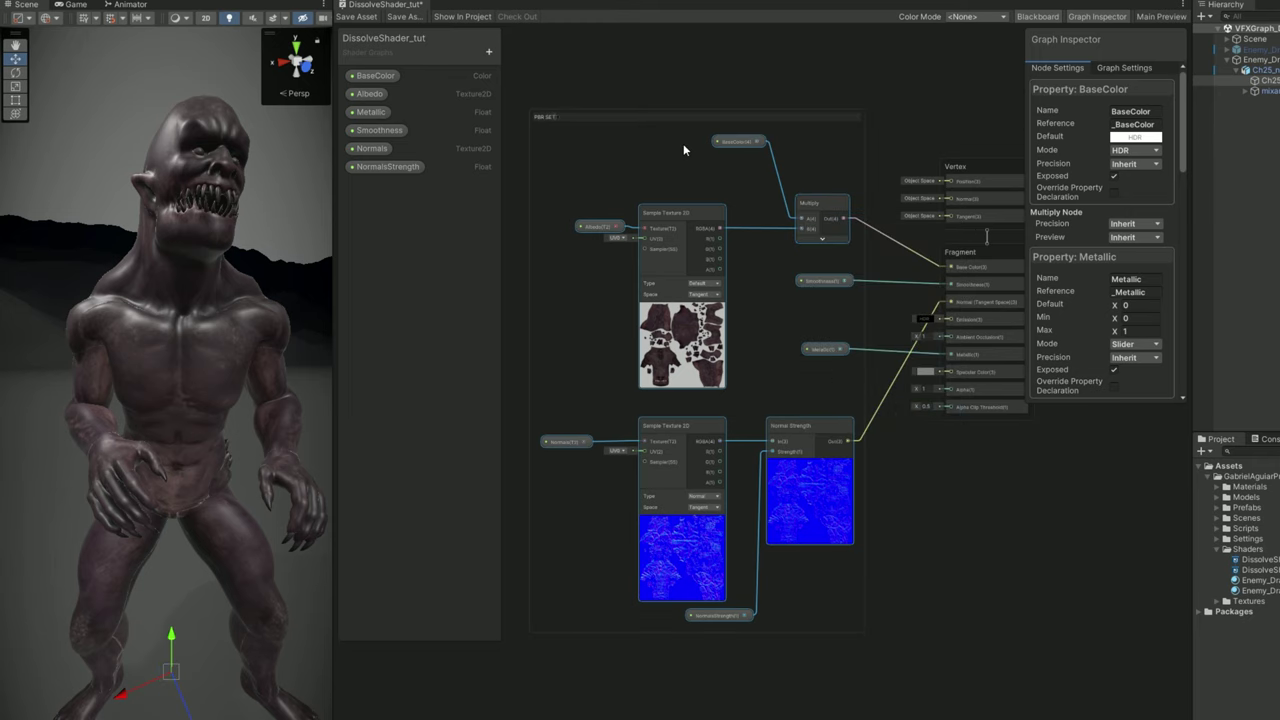
{"action": "key", "text": "Return"}
{"action": "left_click", "coordinate": [358, 17]}
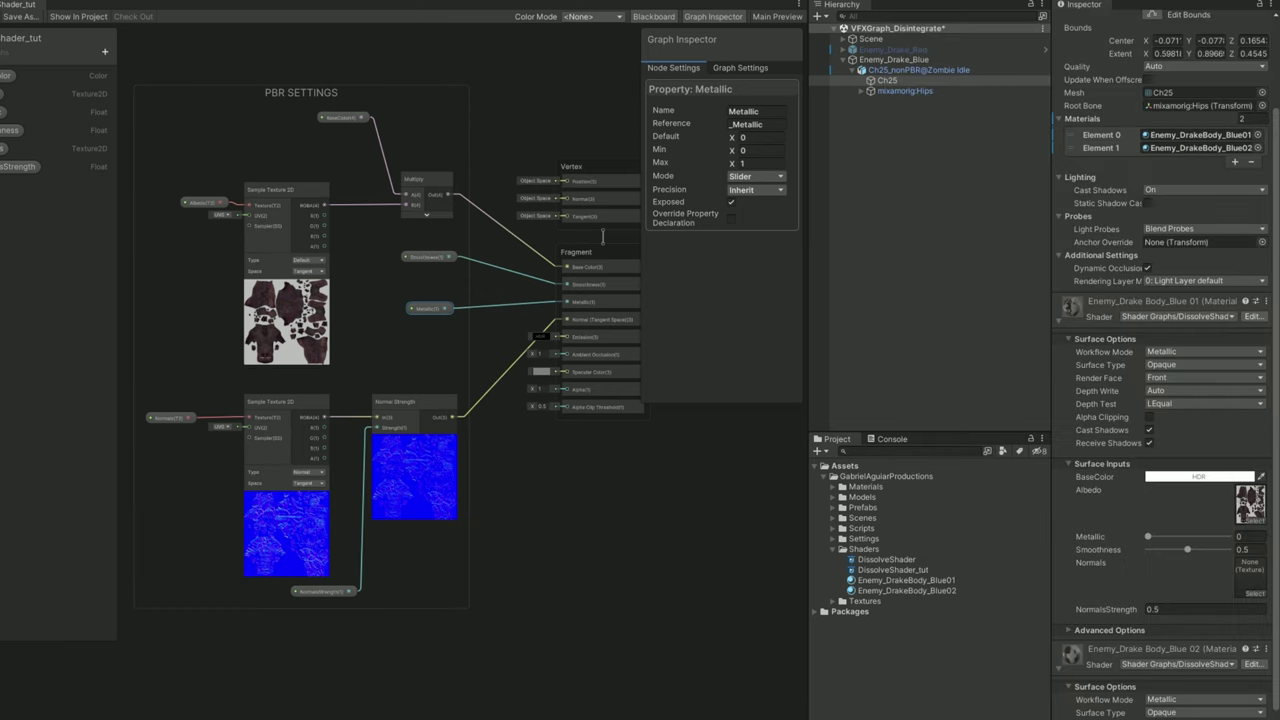
Assign the Ch25_1001 normal texture to Normals of Enemy_DrakeBody_Blue01 and the Ch25_1002 normal texture to Normals of Enemy_DrakeBody_Blue02
{"action": "scroll", "coordinate": [1167, 646], "scroll_direction": "down", "scroll_amount": 3}
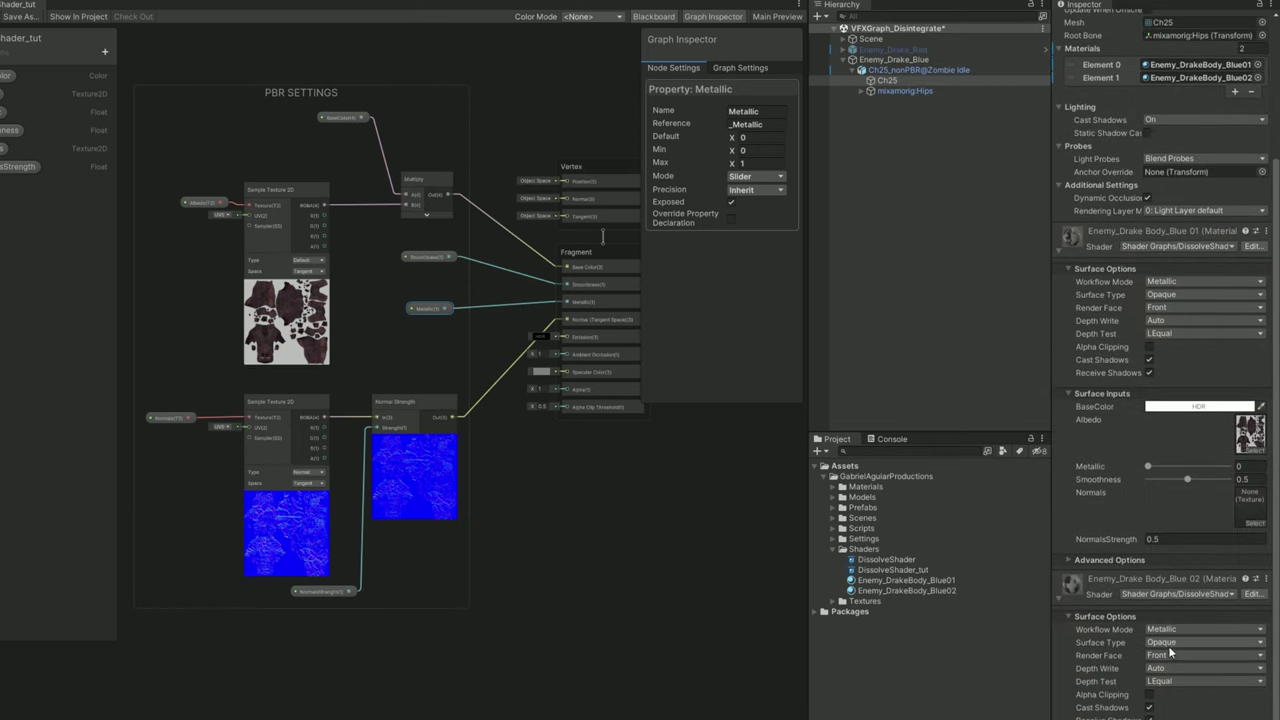
{"action": "left_click", "coordinate": [1252, 524]}
{"action": "double_click", "coordinate": [690, 418]}
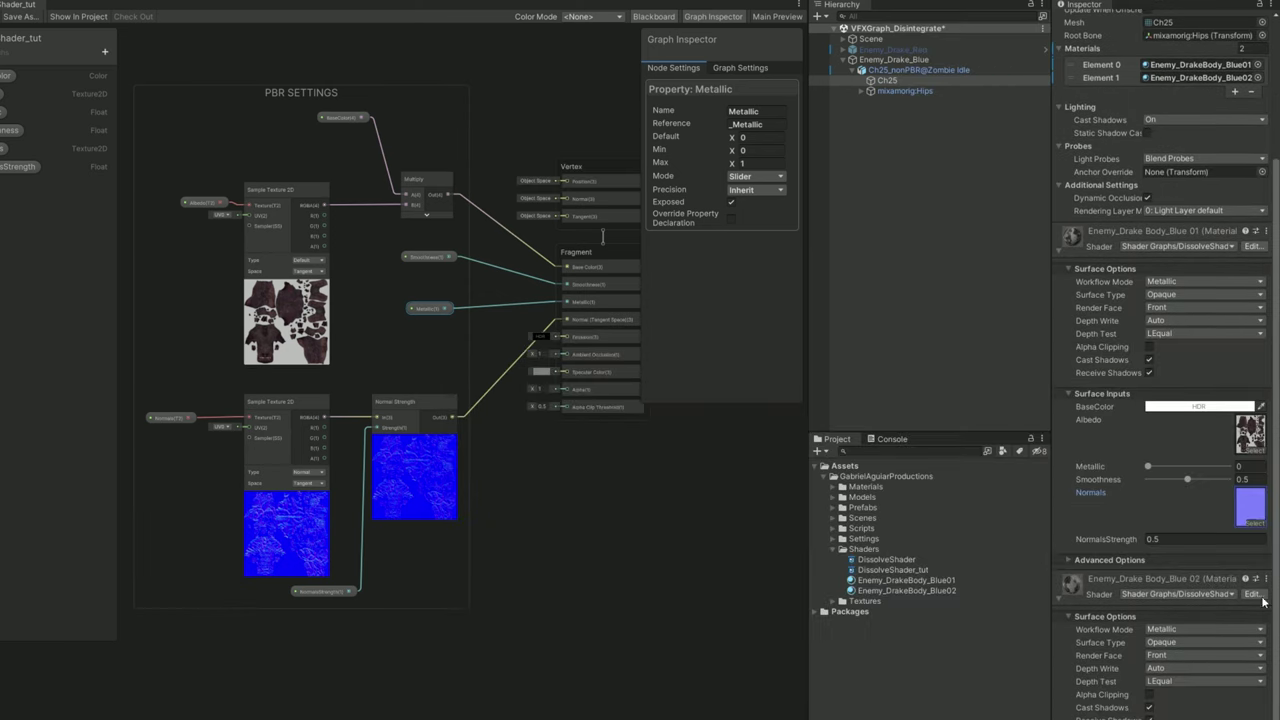
{"action": "scroll", "coordinate": [1257, 601], "scroll_direction": "down", "scroll_amount": 4}
{"action": "left_click", "coordinate": [1252, 716]}
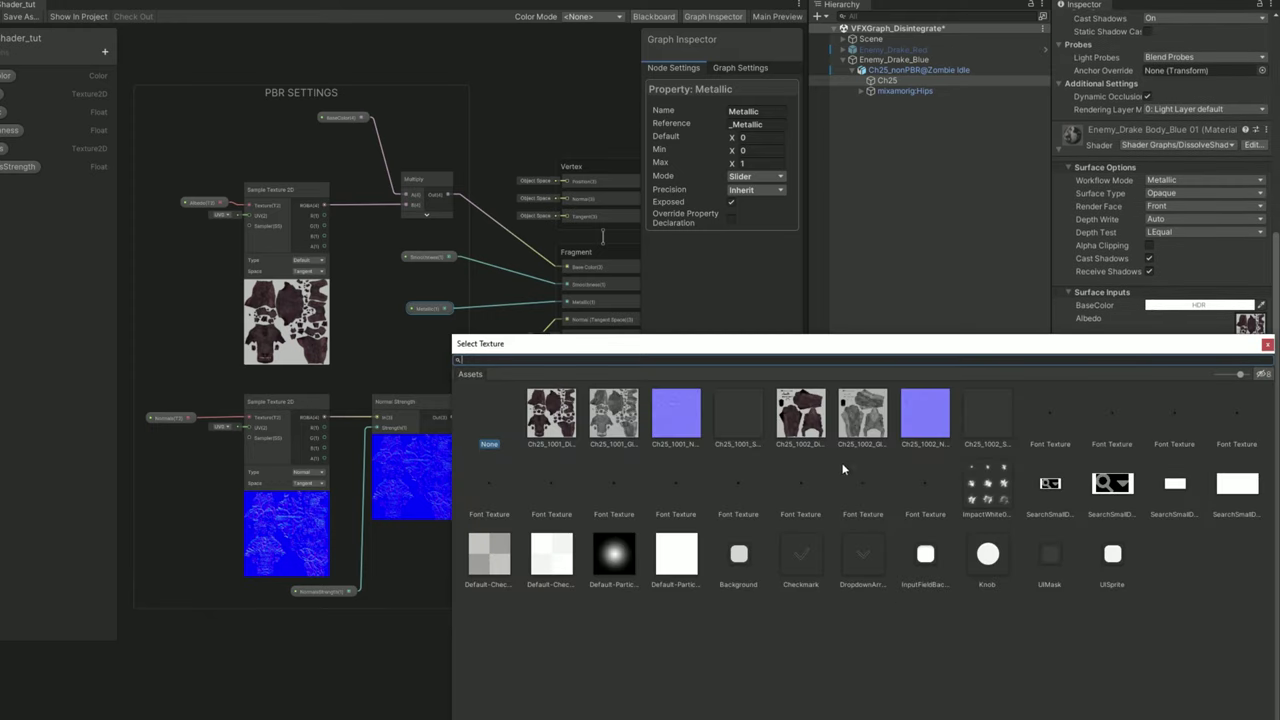
{"action": "double_click", "coordinate": [924, 414]}
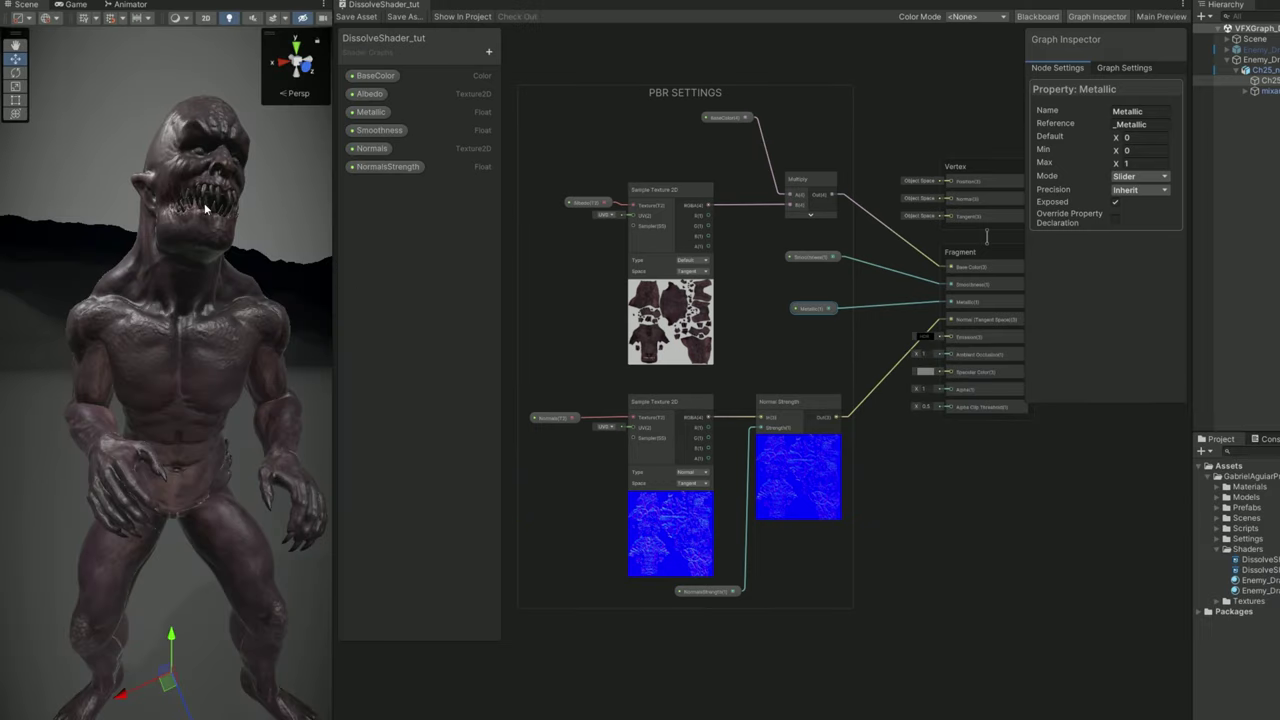
{"action": "left_click_drag", "start_coordinate": [198, 373], "coordinate": [280, 359], "text": "alt"}
{"action": "scroll", "coordinate": [253, 450], "scroll_direction": "up", "scroll_amount": 5}
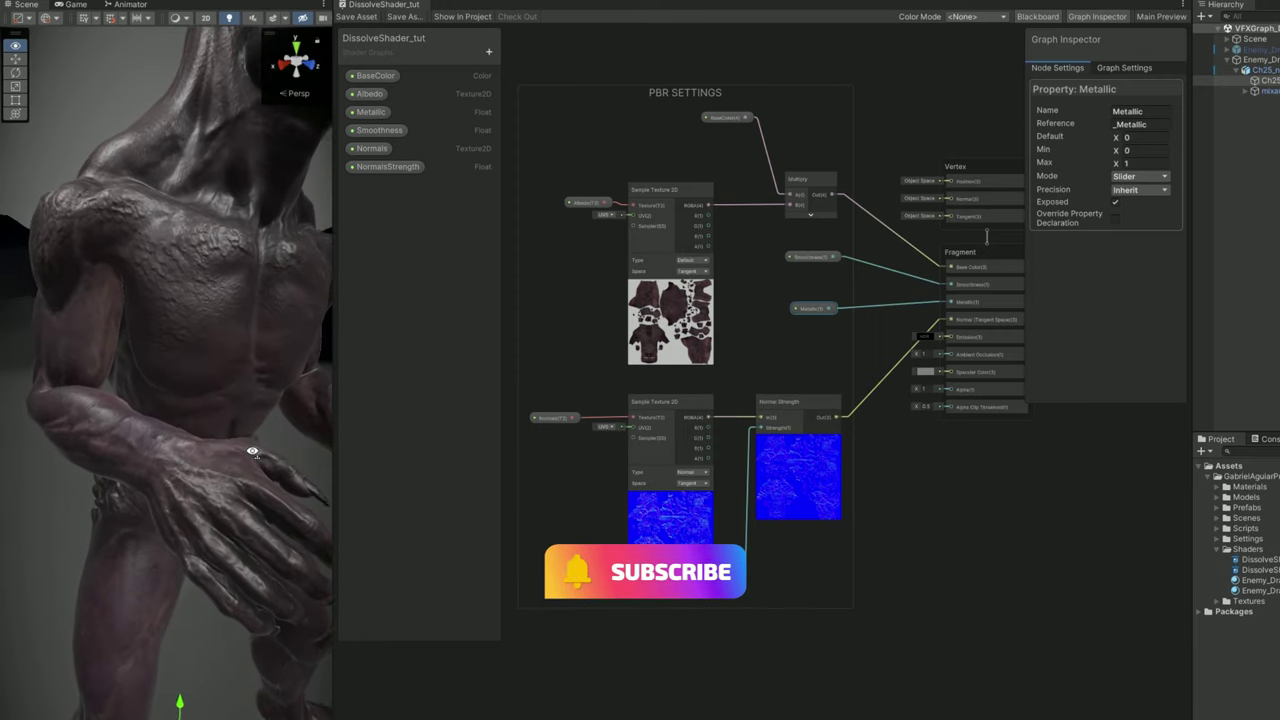
{"action": "scroll", "coordinate": [251, 450], "scroll_direction": "down", "scroll_amount": 5}
{"action": "right_click_drag", "start_coordinate": [251, 450], "coordinate": [233, 407]}
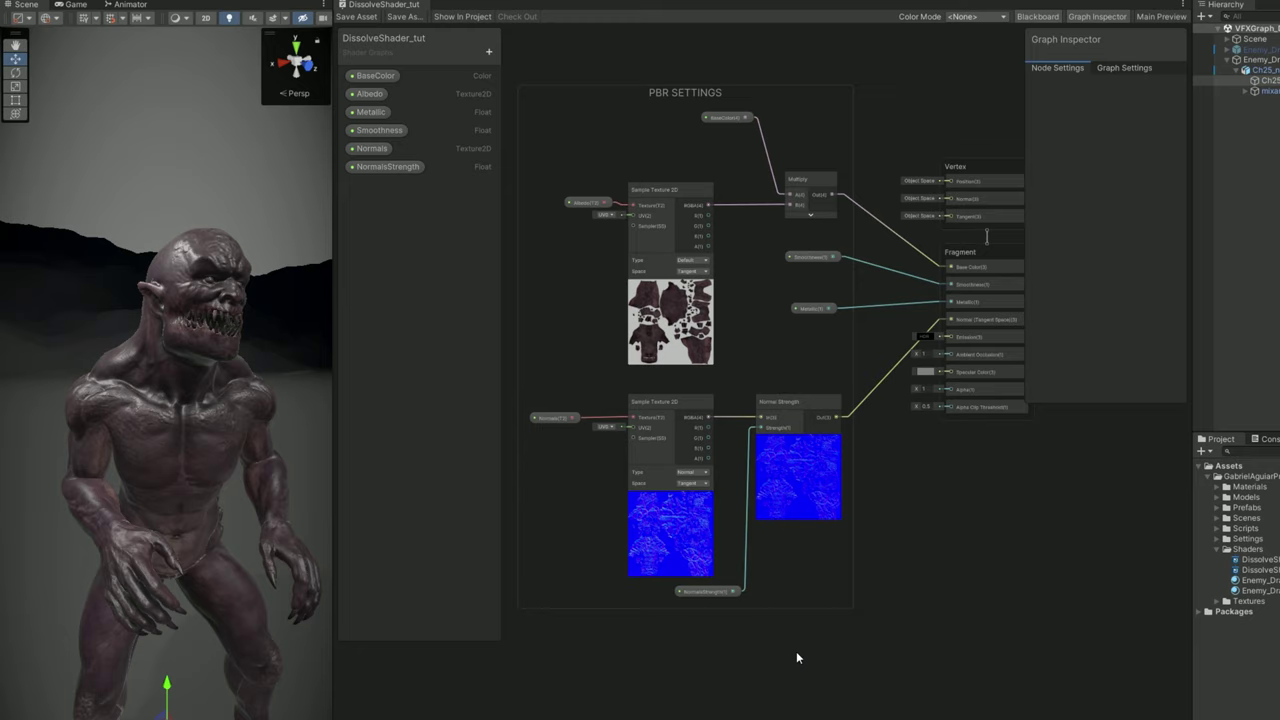
Add a Simple Noise node to the graph below the PBR SETTINGS group
{"action": "middle_click_drag", "start_coordinate": [796, 651], "coordinate": [921, 396]}
{"action": "scroll", "coordinate": [810, 436], "scroll_direction": "up", "scroll_amount": 1}
{"action": "key", "text": "space"}
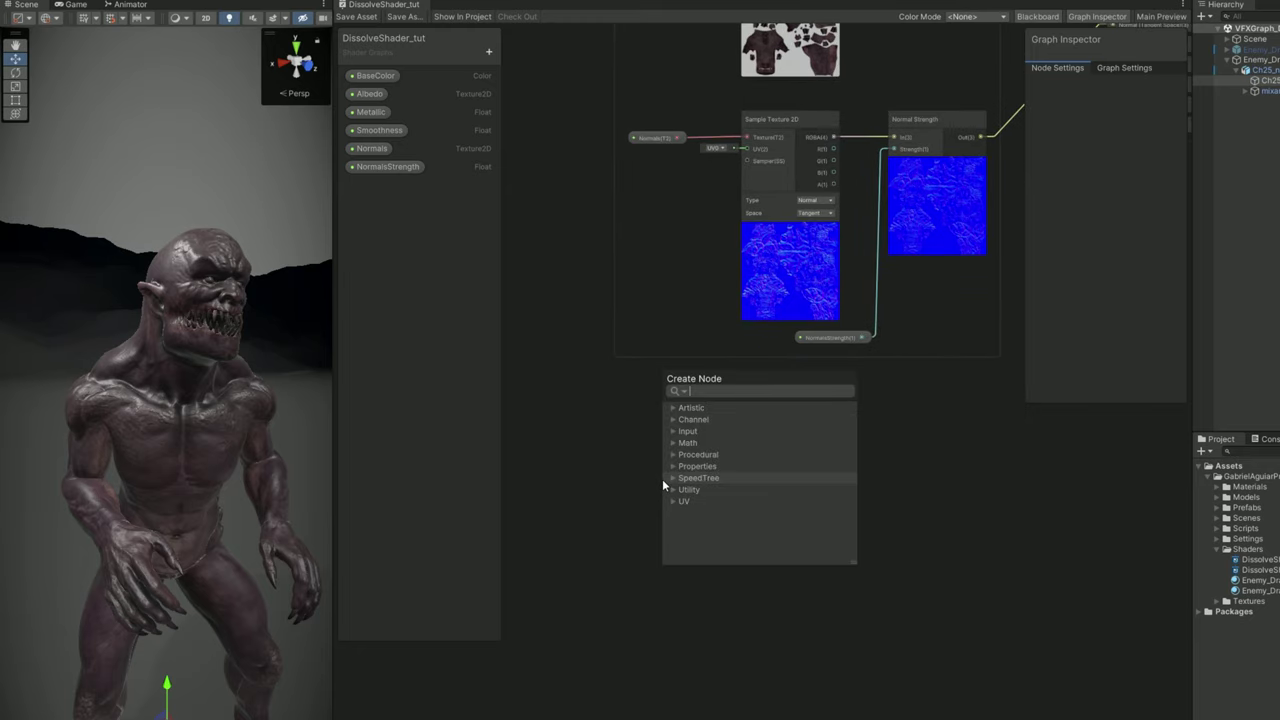
{"action": "left_click", "coordinate": [673, 455]}
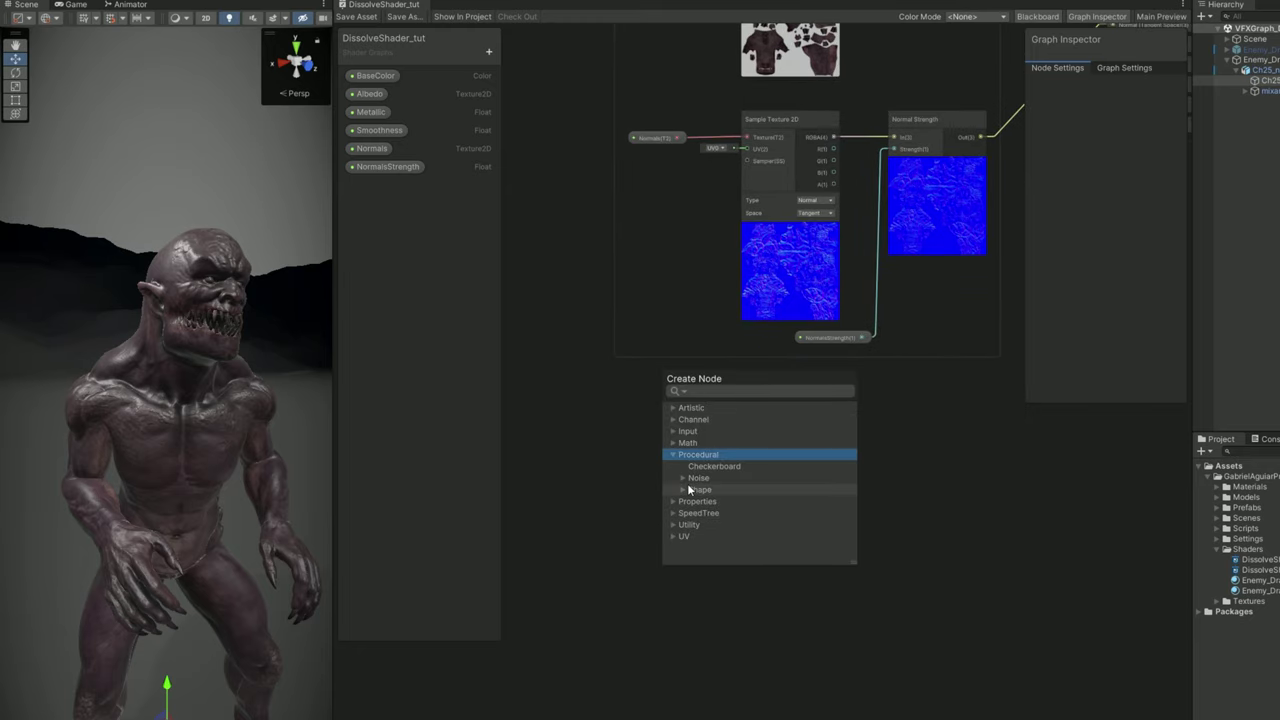
{"action": "left_click", "coordinate": [682, 478]}
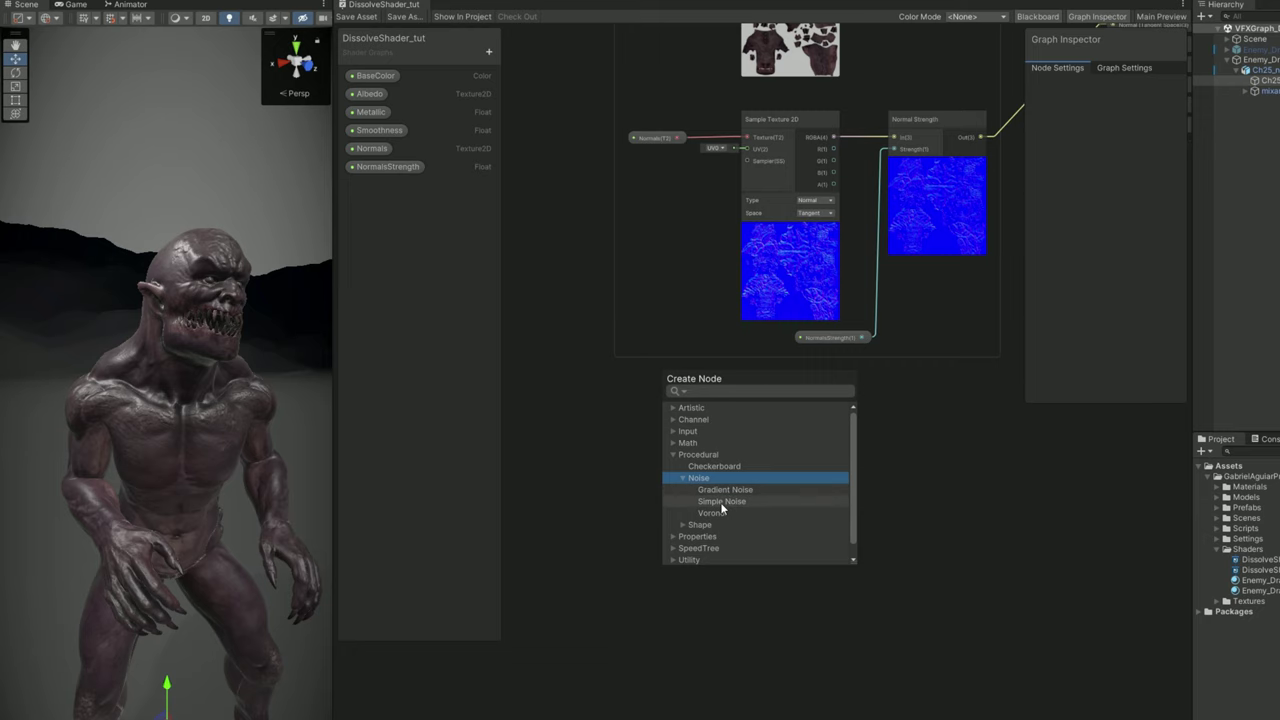
{"action": "left_click", "coordinate": [720, 502]}
{"action": "left_click_drag", "start_coordinate": [720, 494], "coordinate": [654, 496]}
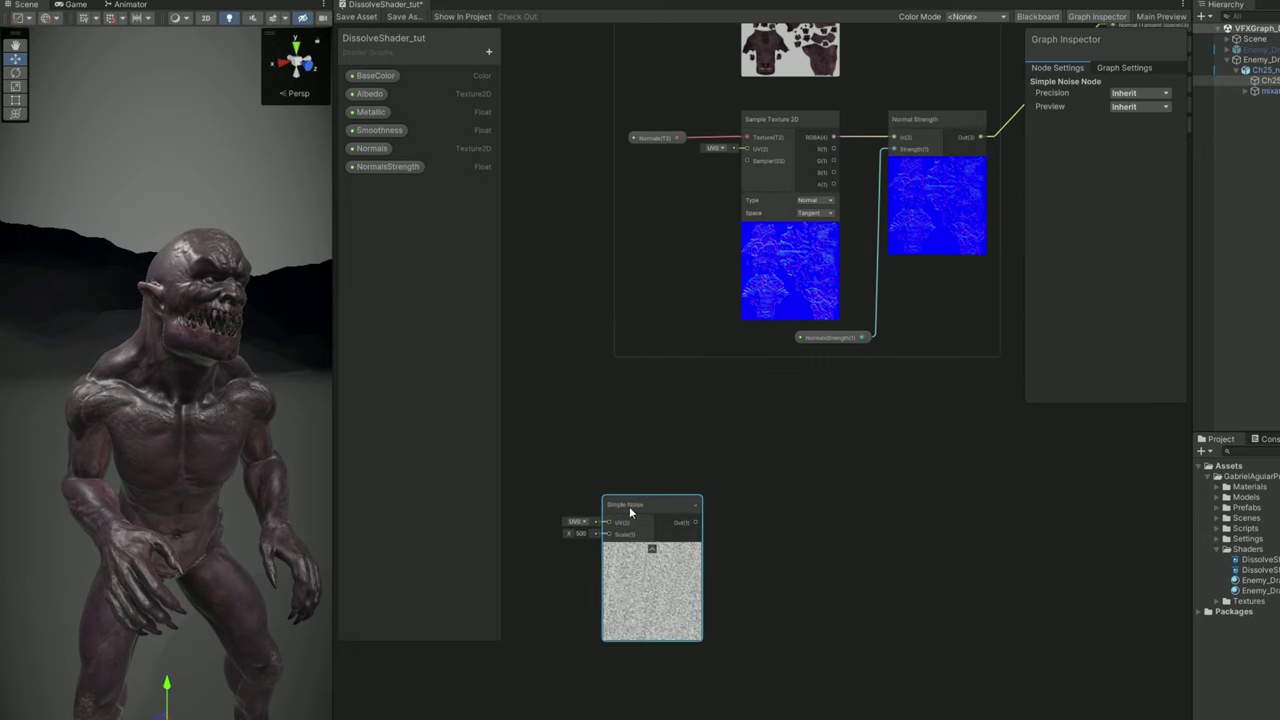
Add a Float property named DissolveScale with a default value of 40
{"action": "scroll", "coordinate": [589, 510], "scroll_direction": "up", "scroll_amount": 3}
{"action": "middle_click_drag", "start_coordinate": [577, 408], "coordinate": [664, 359]}
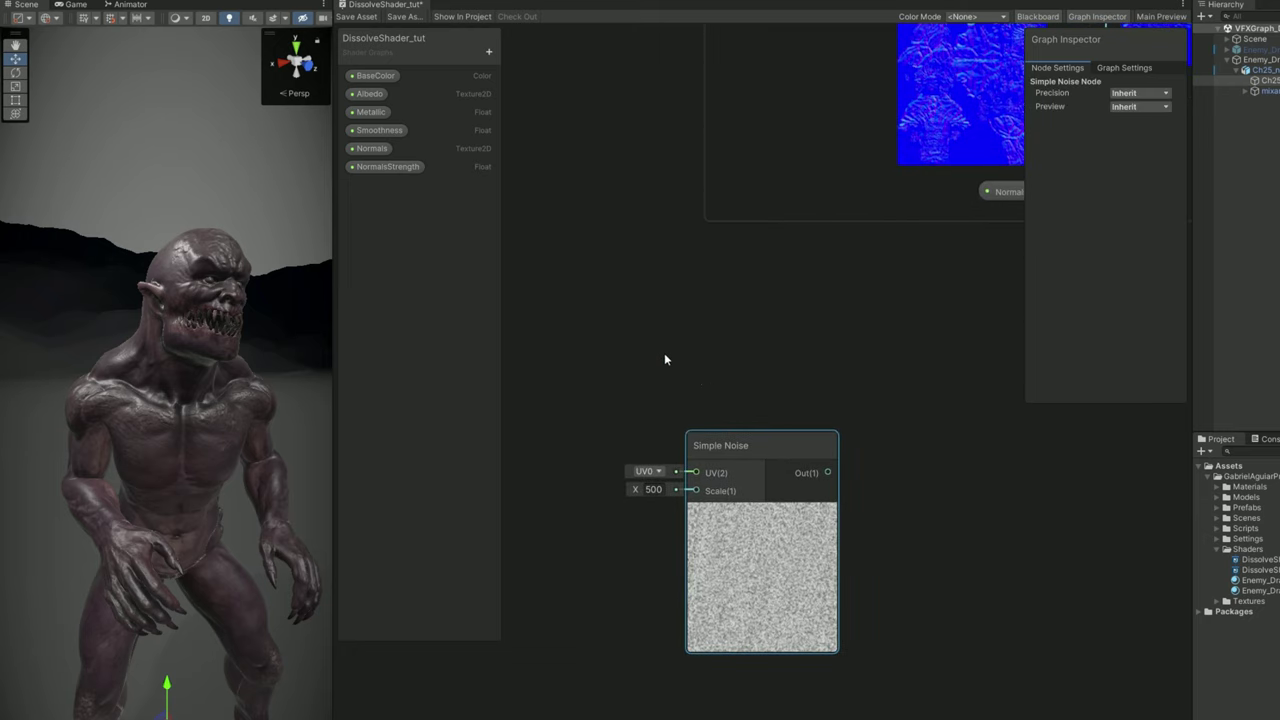
{"action": "left_click", "coordinate": [489, 52]}
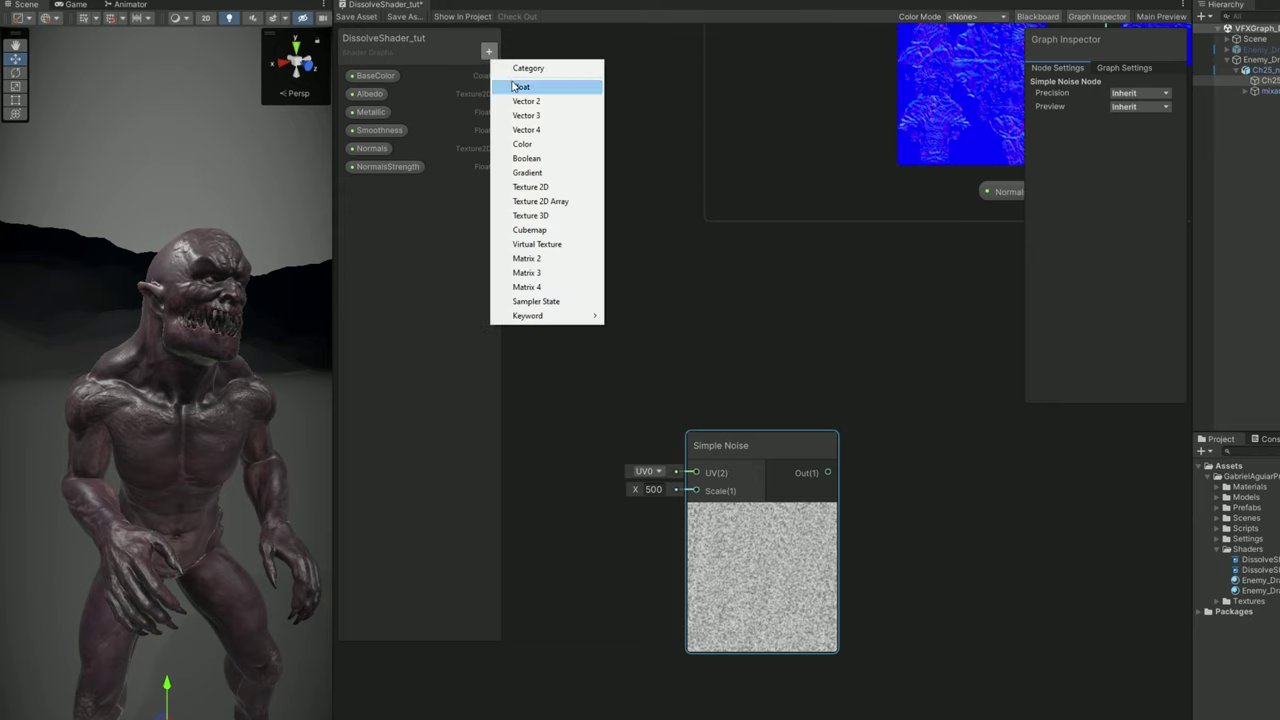
{"action": "left_click", "coordinate": [518, 86]}
{"action": "type", "text": "DissolveScale"}
{"action": "key", "text": "Return"}
{"action": "left_click", "coordinate": [385, 184]}
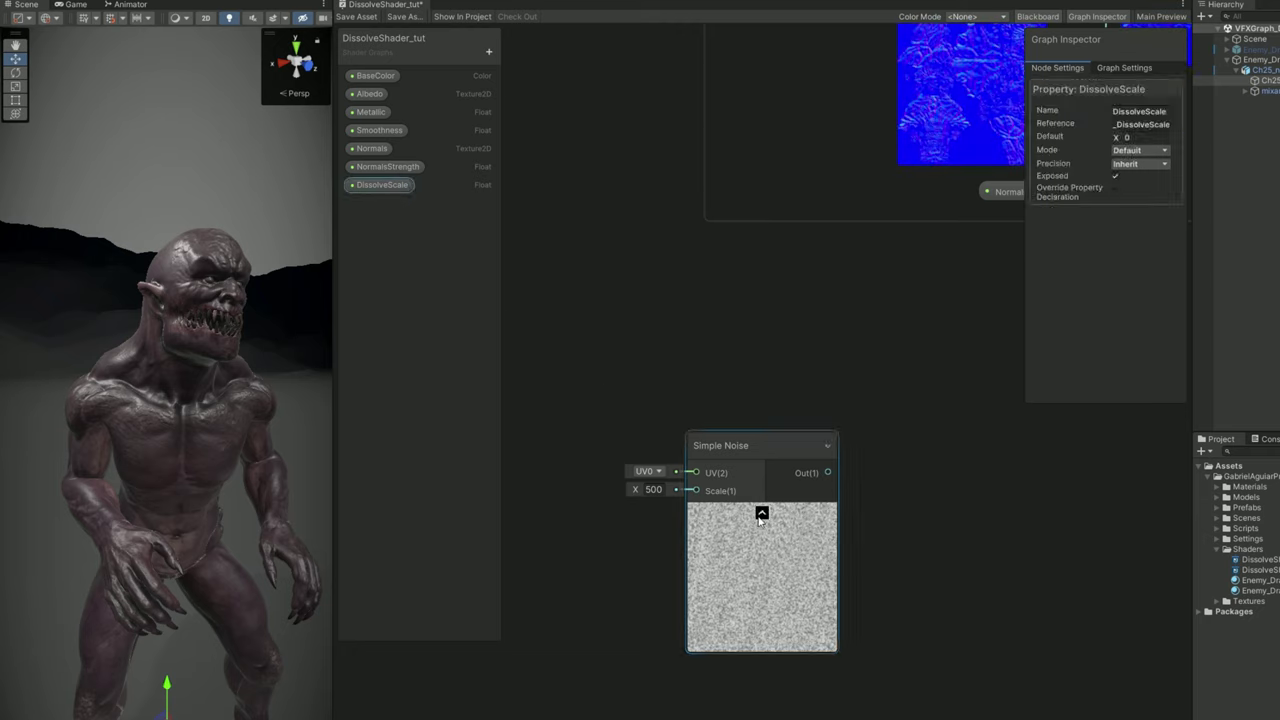
{"action": "left_click", "coordinate": [1135, 137]}
{"action": "type", "text": "40"}
Connect DissolveScale to the Simple Noise node's Scale input and the noise output to the Fragment's Alpha input
{"action": "left_click_drag", "start_coordinate": [413, 193], "coordinate": [586, 491]}
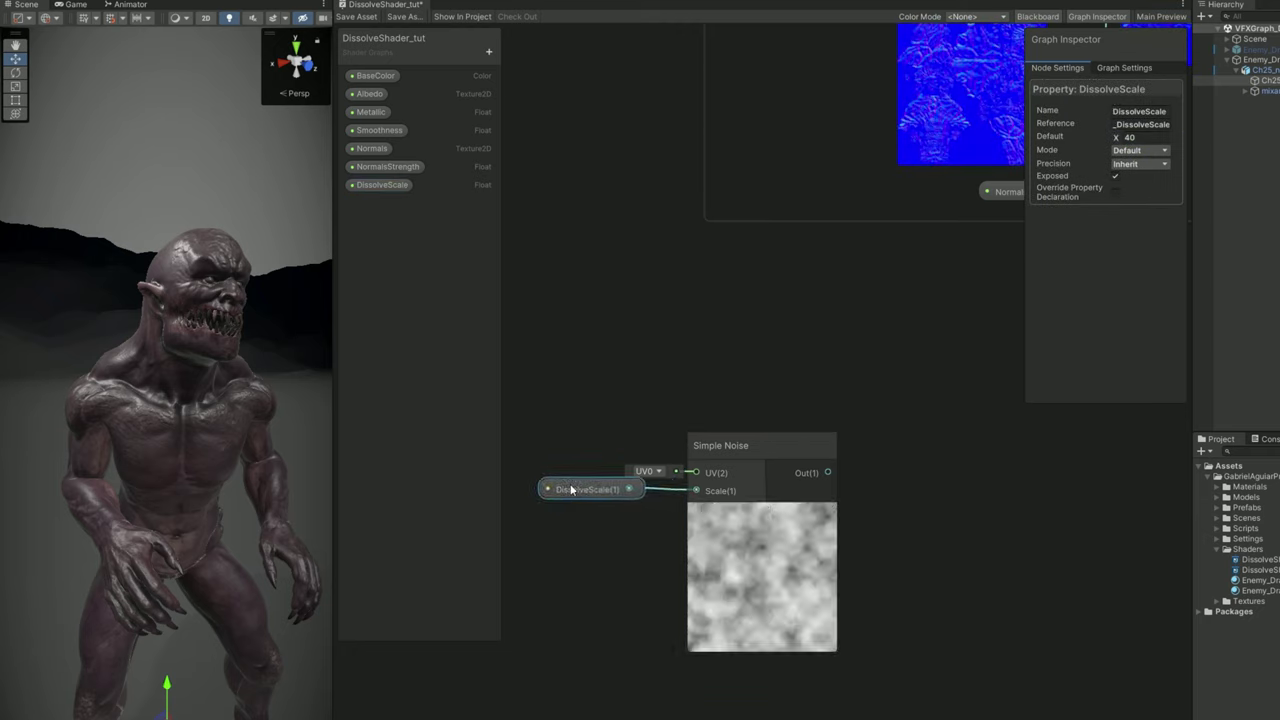
{"action": "scroll", "coordinate": [866, 389], "scroll_direction": "down", "scroll_amount": 5}
{"action": "left_click_drag", "start_coordinate": [645, 410], "coordinate": [885, 169]}
{"action": "scroll", "coordinate": [885, 169], "scroll_direction": "up", "scroll_amount": 4}
{"action": "scroll", "coordinate": [885, 174], "scroll_direction": "up", "scroll_amount": 4}
{"action": "middle_click_drag", "start_coordinate": [885, 174], "coordinate": [831, 260]}
{"action": "left_click", "coordinate": [819, 329]}
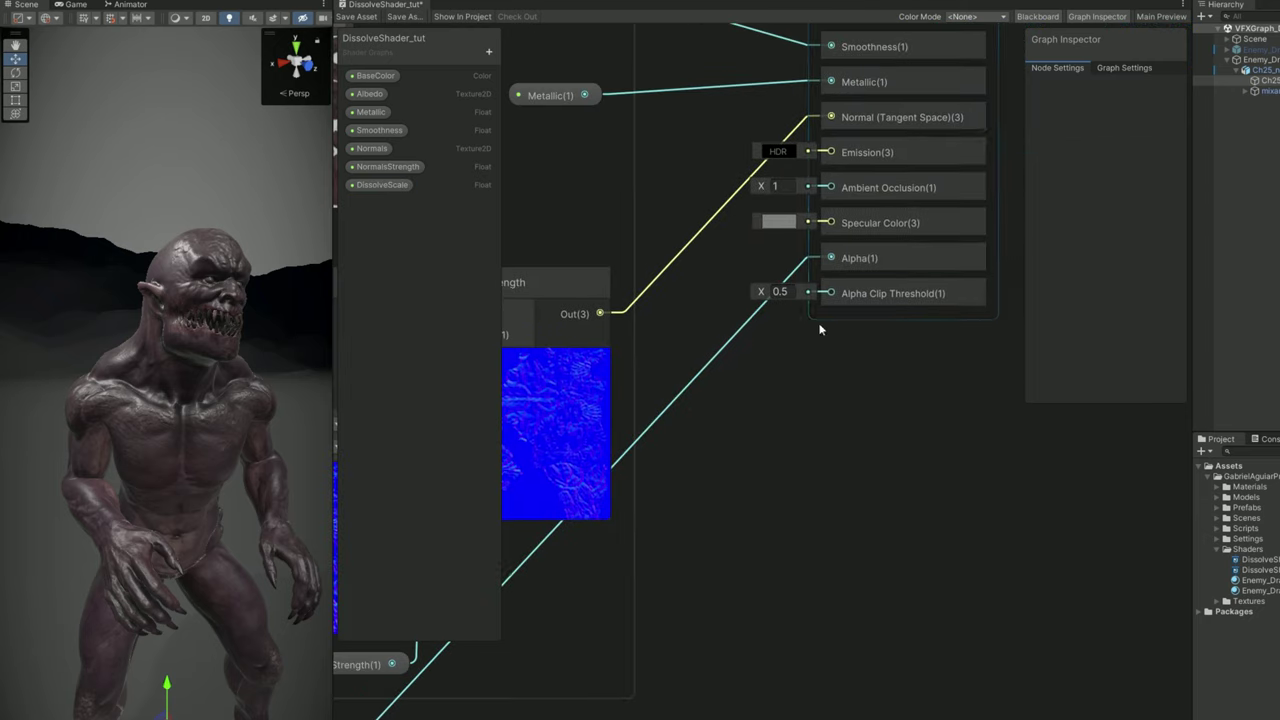
Show the main preview, enable Alpha Clipping for the graph and adjust the Alpha Clip Threshold to 0.44
{"action": "left_click", "coordinate": [1160, 17]}
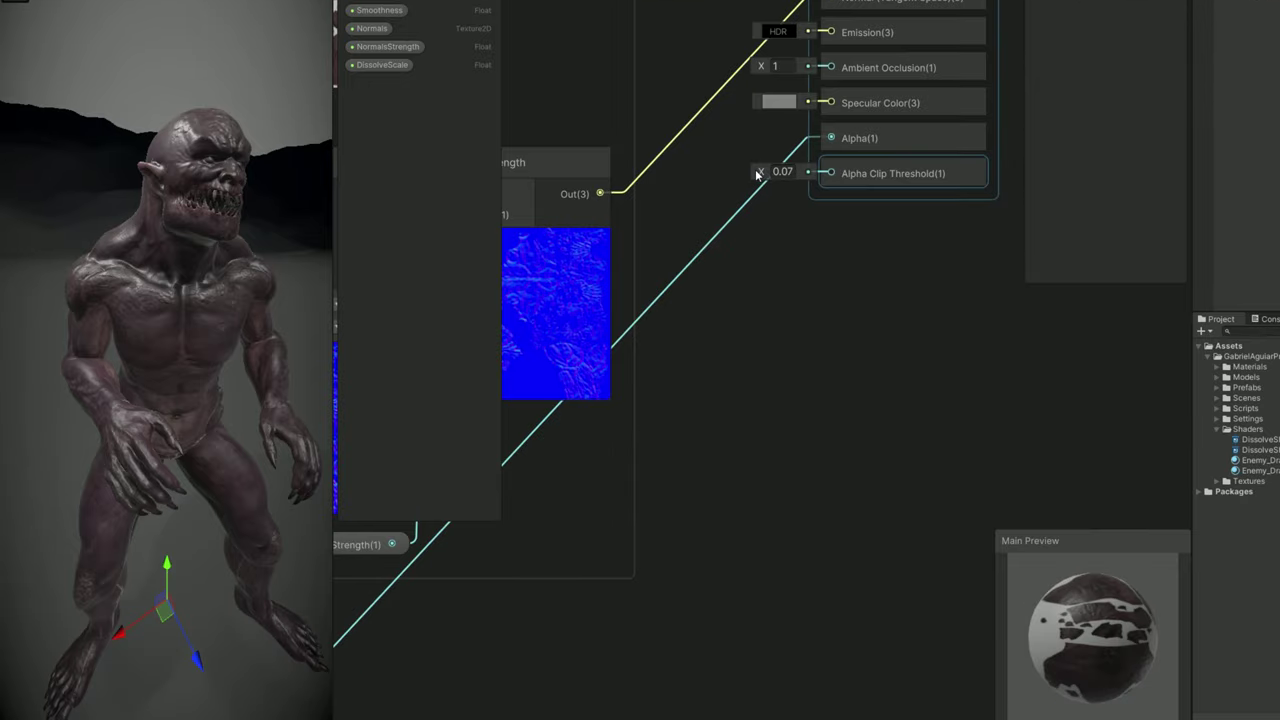
{"action": "left_click_drag", "start_coordinate": [758, 173], "coordinate": [768, 178]}
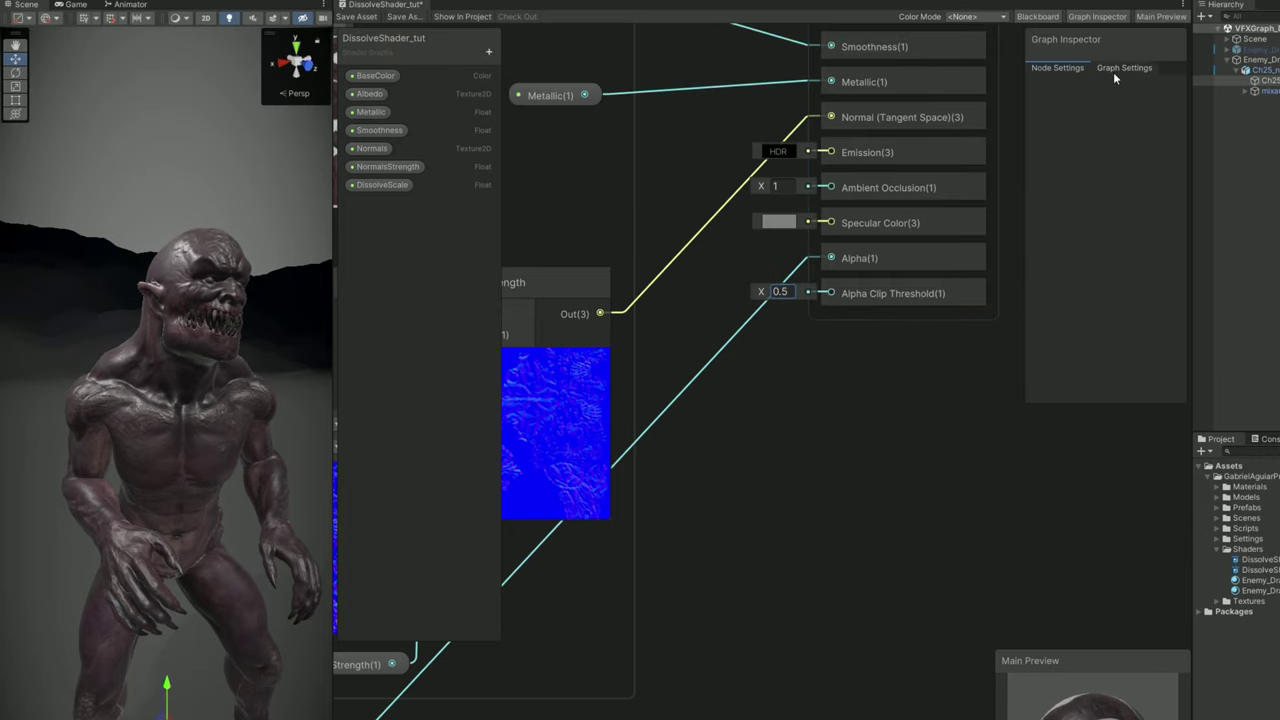
{"action": "left_click", "coordinate": [1125, 67]}
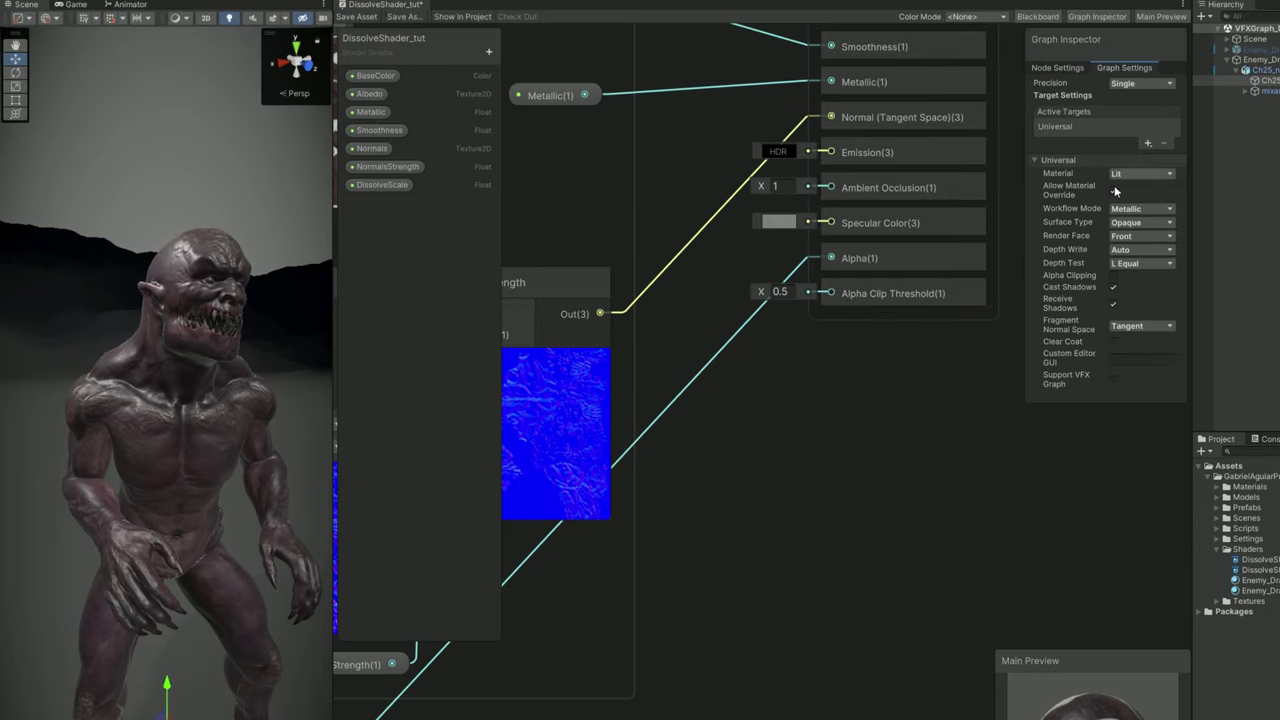
{"action": "left_click", "coordinate": [1114, 276]}
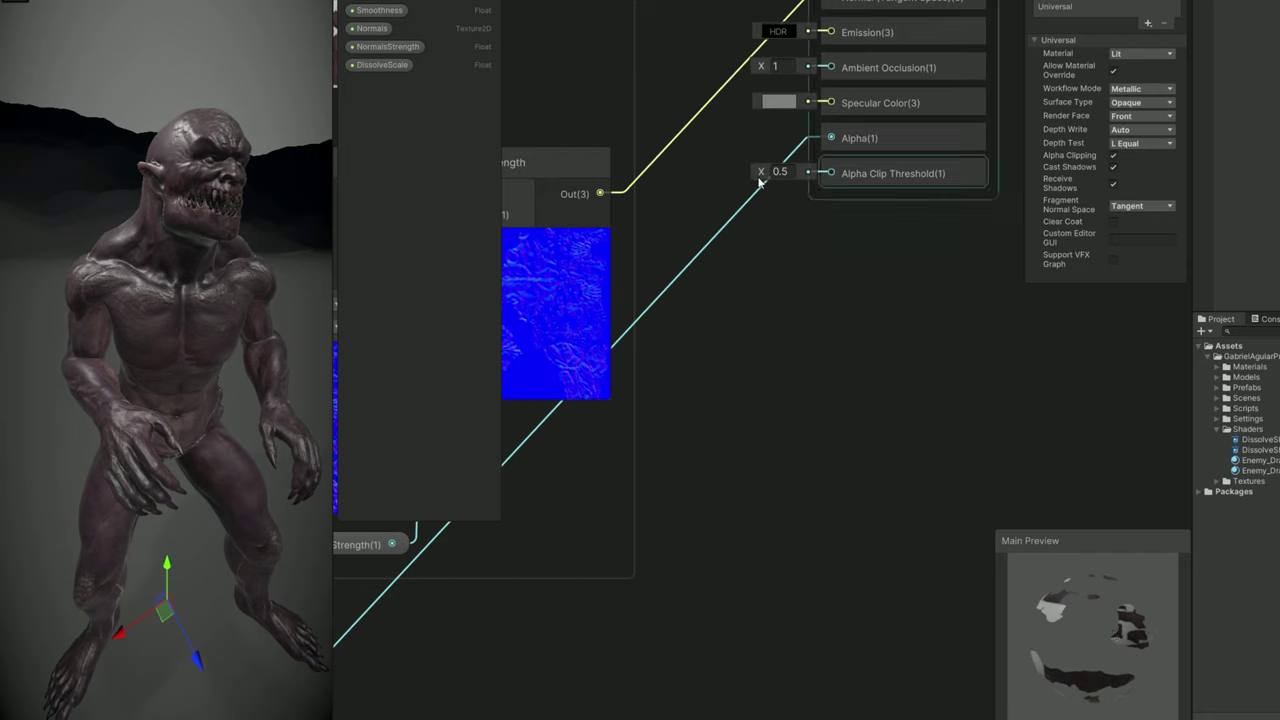
{"action": "left_click_drag", "start_coordinate": [766, 176], "coordinate": [761, 175]}
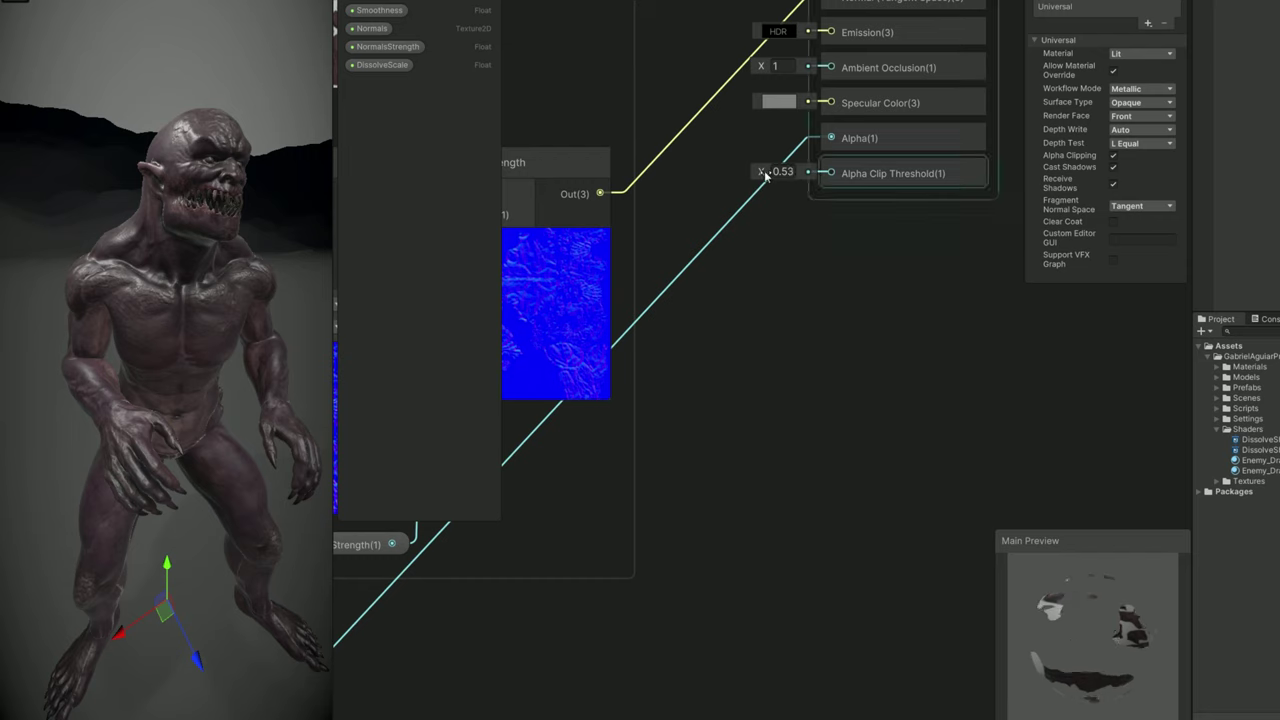
{"action": "left_click_drag", "start_coordinate": [765, 173], "coordinate": [762, 173]}
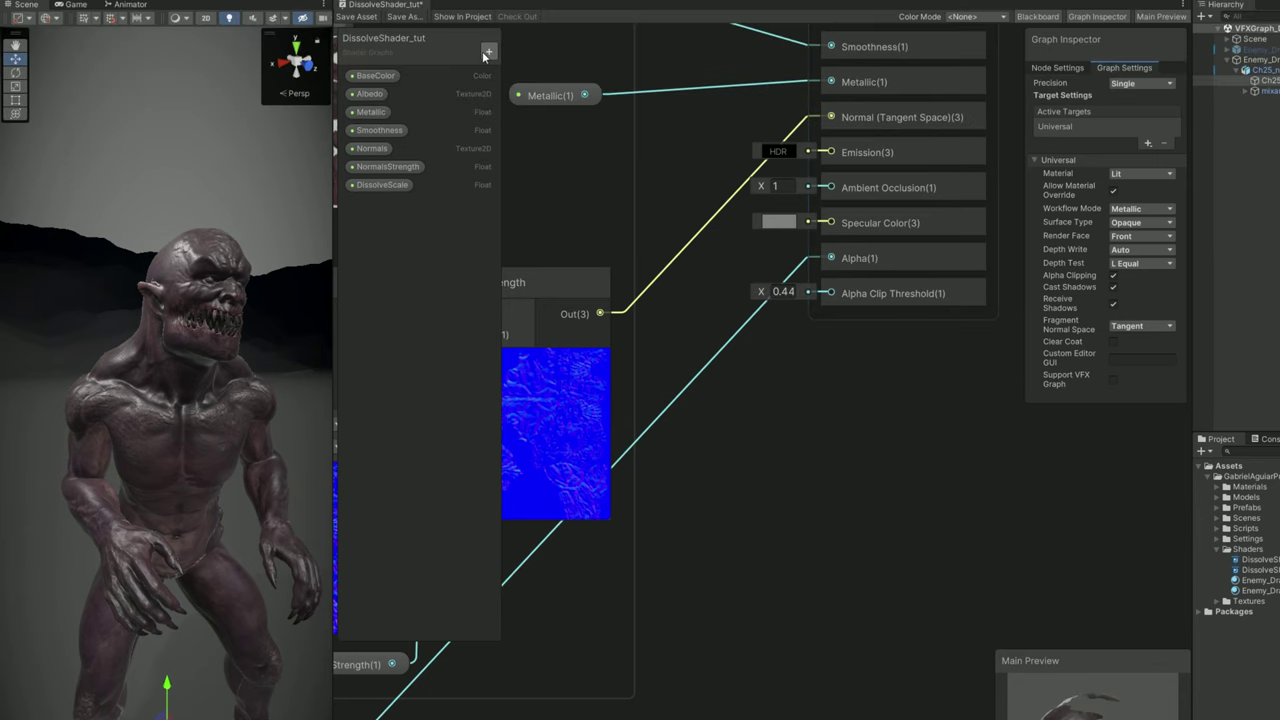
Add a Float property named DissolveAmount and set its mode to Slider with a range from 0 to 1
{"action": "left_click", "coordinate": [487, 52]}
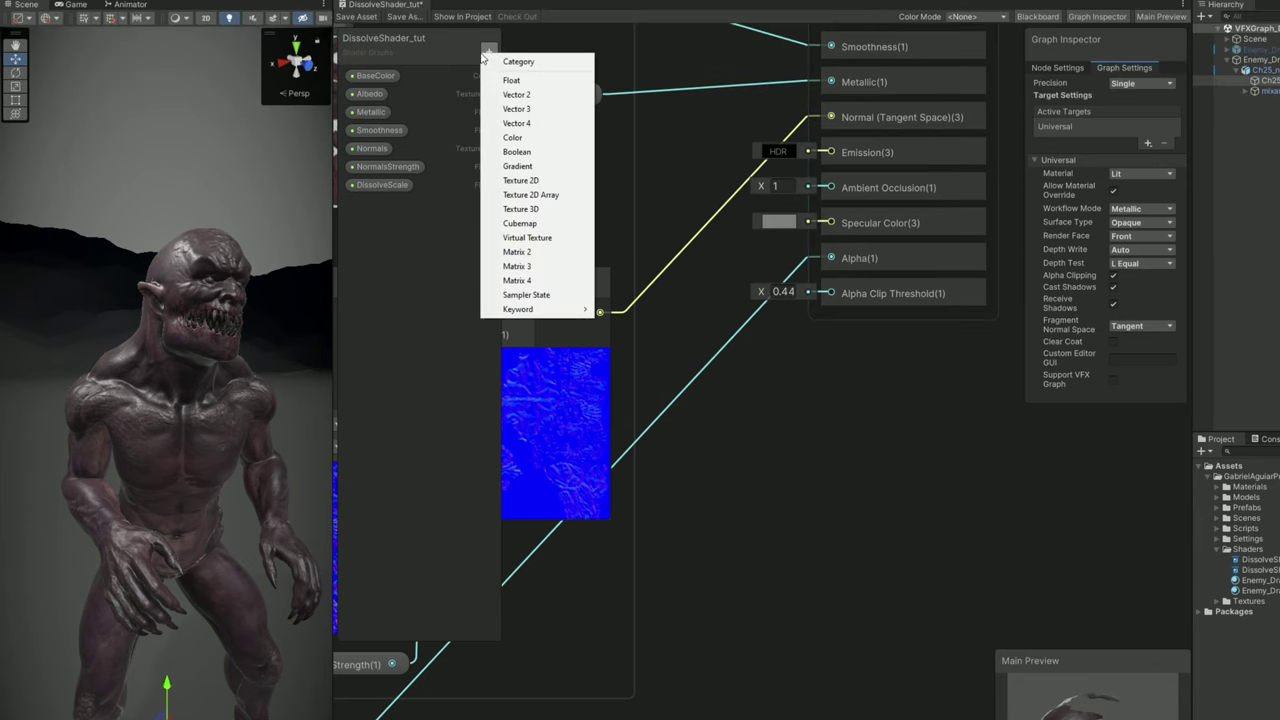
{"action": "left_click", "coordinate": [538, 82]}
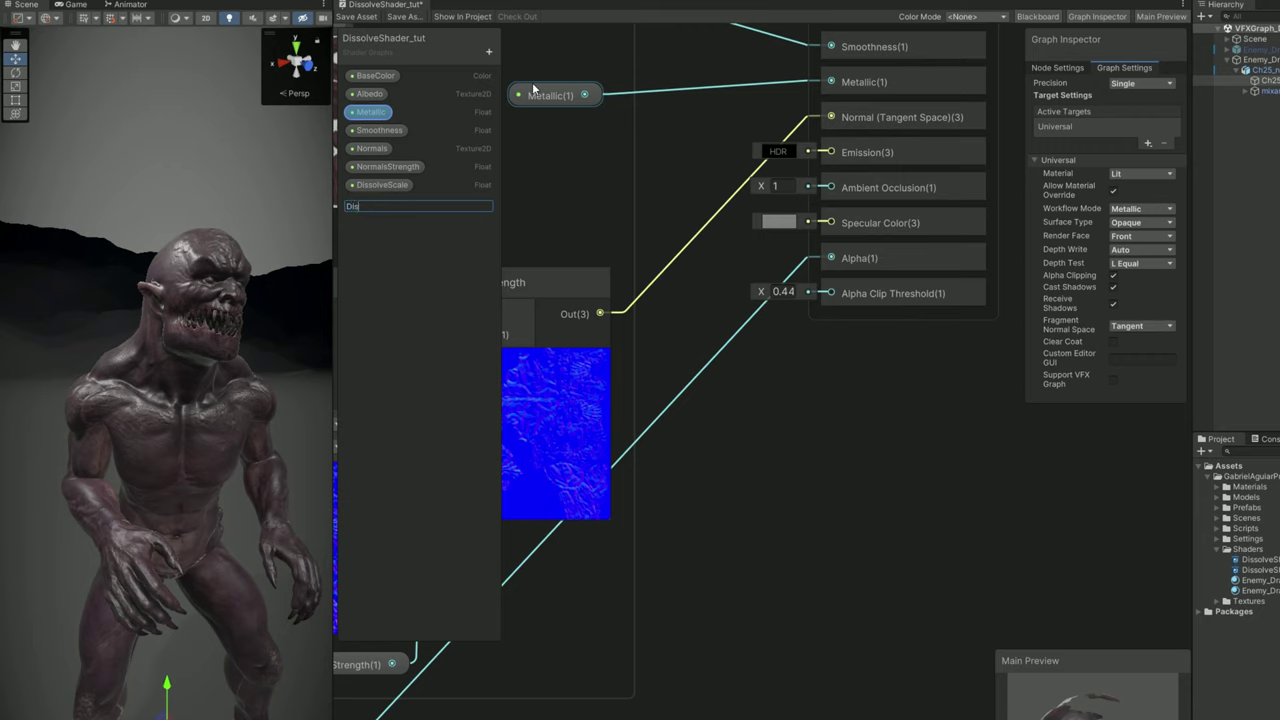
{"action": "left_click", "coordinate": [378, 204]}
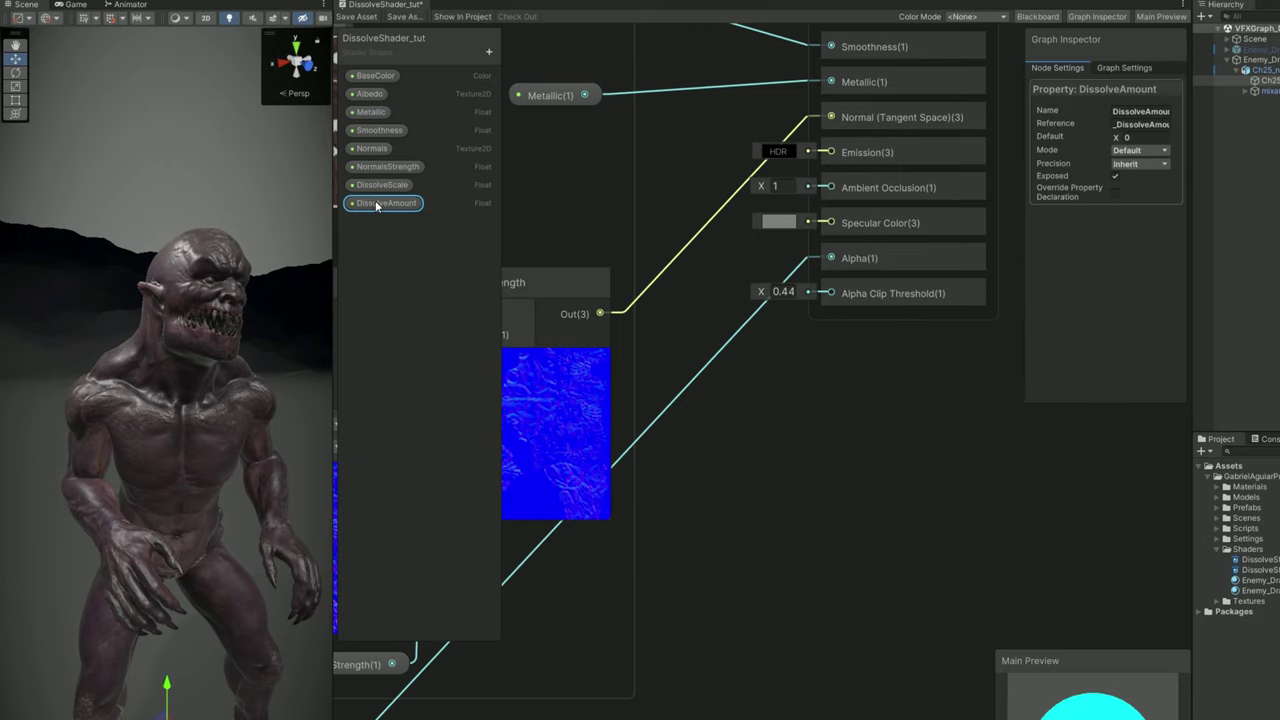
{"action": "left_click", "coordinate": [1147, 151]}
{"action": "left_click", "coordinate": [1138, 164]}
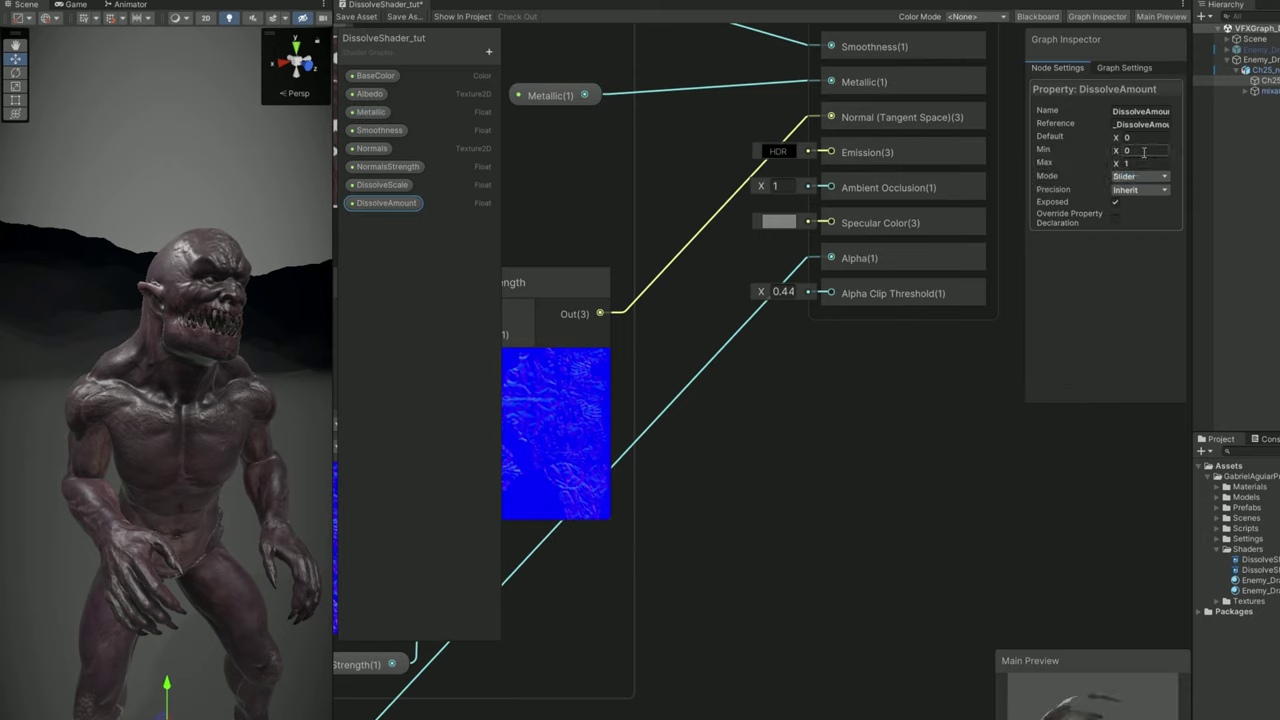
Place DissolveAmount in the graph and connect it to the Fragment's Alpha Clip Threshold input
{"action": "scroll", "coordinate": [800, 340], "scroll_direction": "down", "scroll_amount": 5}
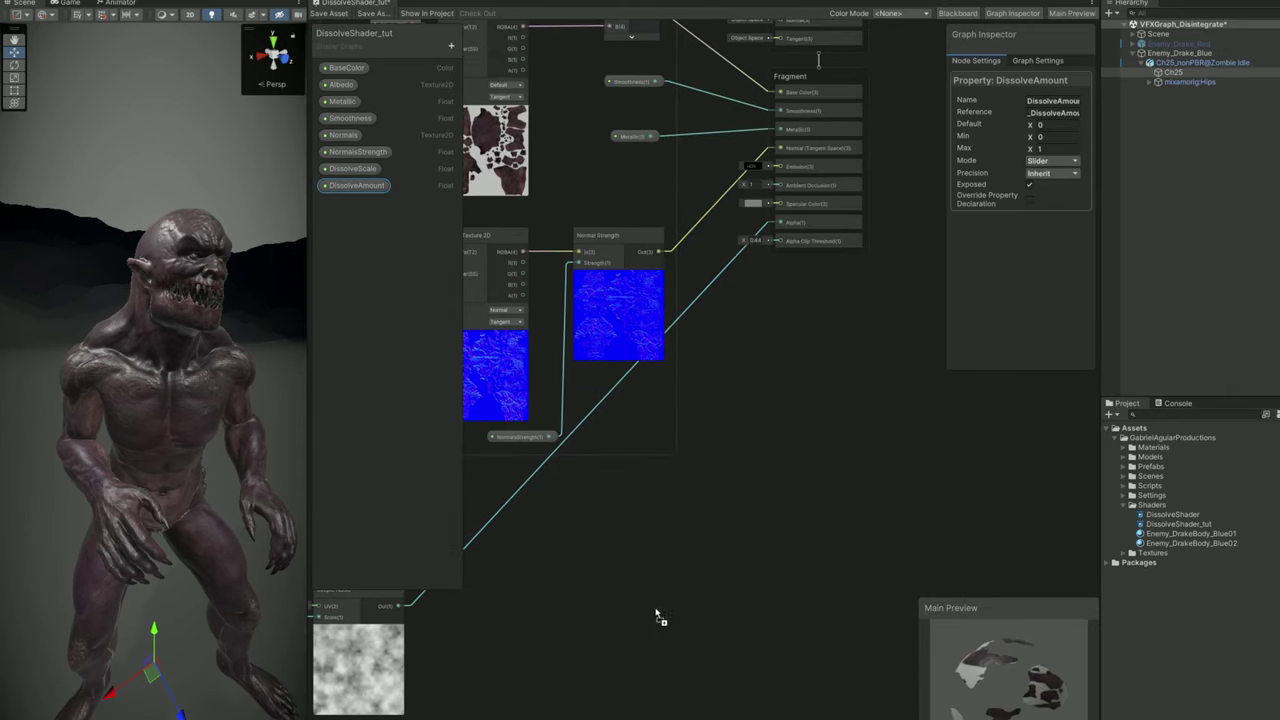
{"action": "left_click_drag", "start_coordinate": [657, 615], "coordinate": [780, 241]}
{"action": "middle_click_drag", "start_coordinate": [780, 298], "coordinate": [780, 247]}
Set DissolveAmount's default to 0.33 and rotate the main preview sphere to inspect the dissolve
{"action": "left_click", "coordinate": [1064, 125]}
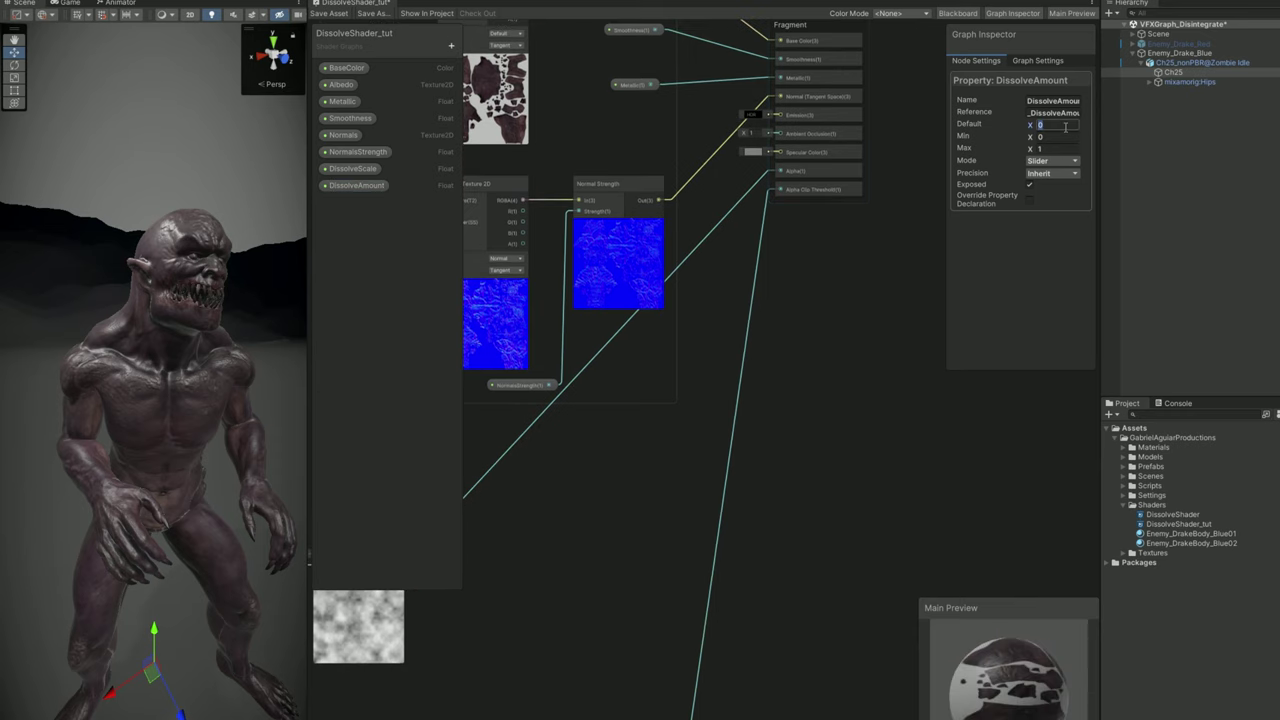
{"action": "type", "text": ".33"}
{"action": "key", "text": "Return"}
{"action": "left_click_drag", "start_coordinate": [997, 712], "coordinate": [1033, 707]}
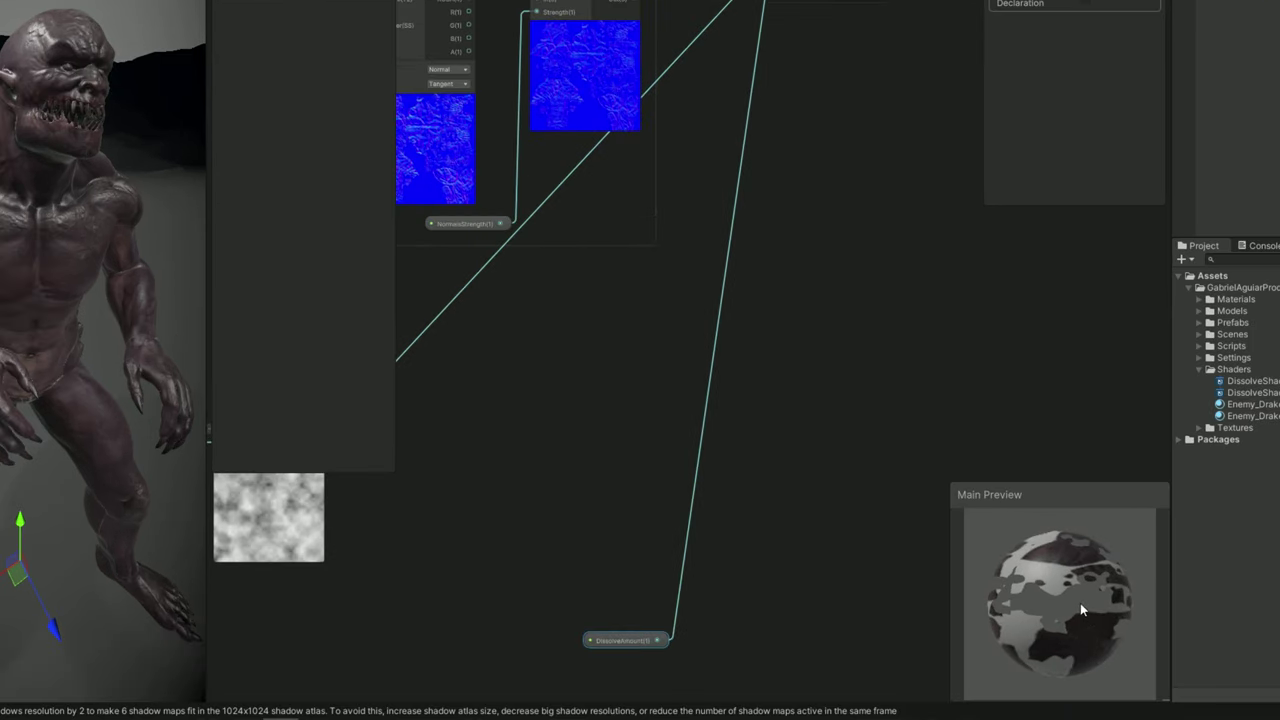
{"action": "left_click_drag", "start_coordinate": [1080, 605], "coordinate": [1015, 617]}
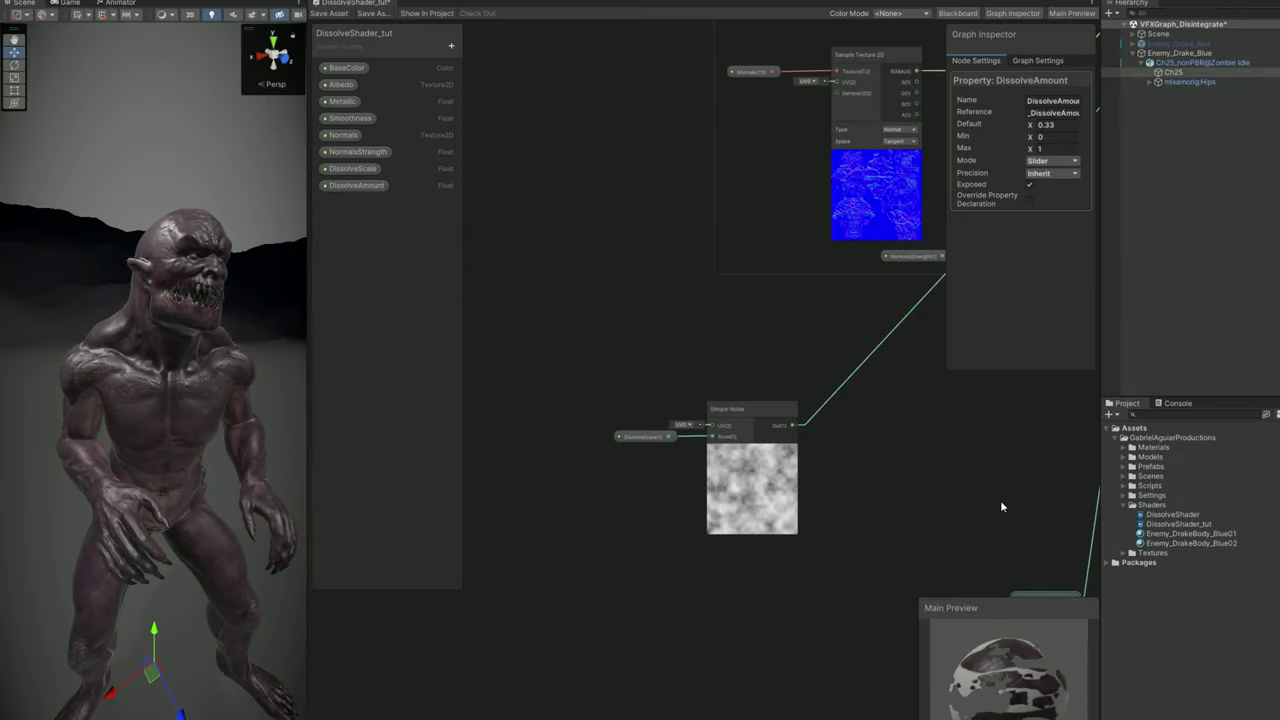
Add a Step node with the Simple Noise output feeding its Edge input, and set its In value to 0.34
{"action": "middle_click_drag", "start_coordinate": [995, 576], "coordinate": [881, 528]}
{"action": "scroll", "coordinate": [881, 528], "scroll_direction": "up", "scroll_amount": 1}
{"action": "left_click_drag", "start_coordinate": [650, 355], "coordinate": [720, 352]}
{"action": "type", "text": "step"}
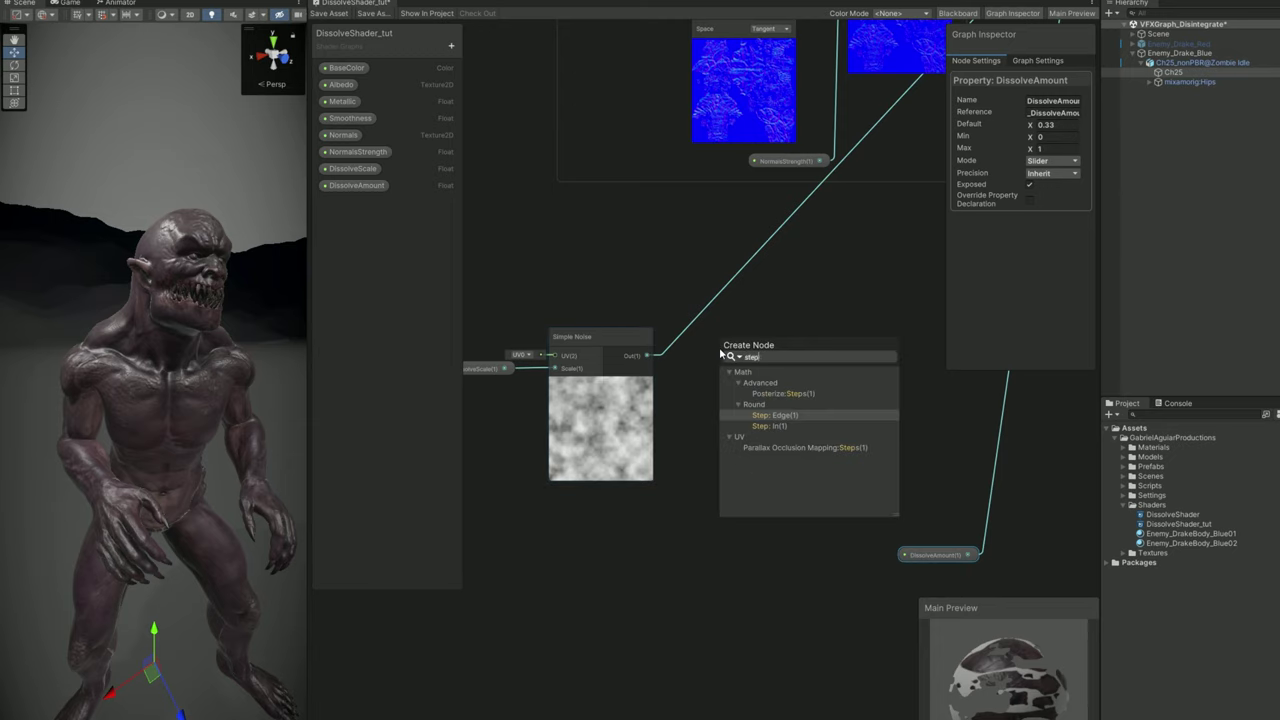
{"action": "key", "text": "Return"}
{"action": "scroll", "coordinate": [722, 362], "scroll_direction": "up", "scroll_amount": 2}
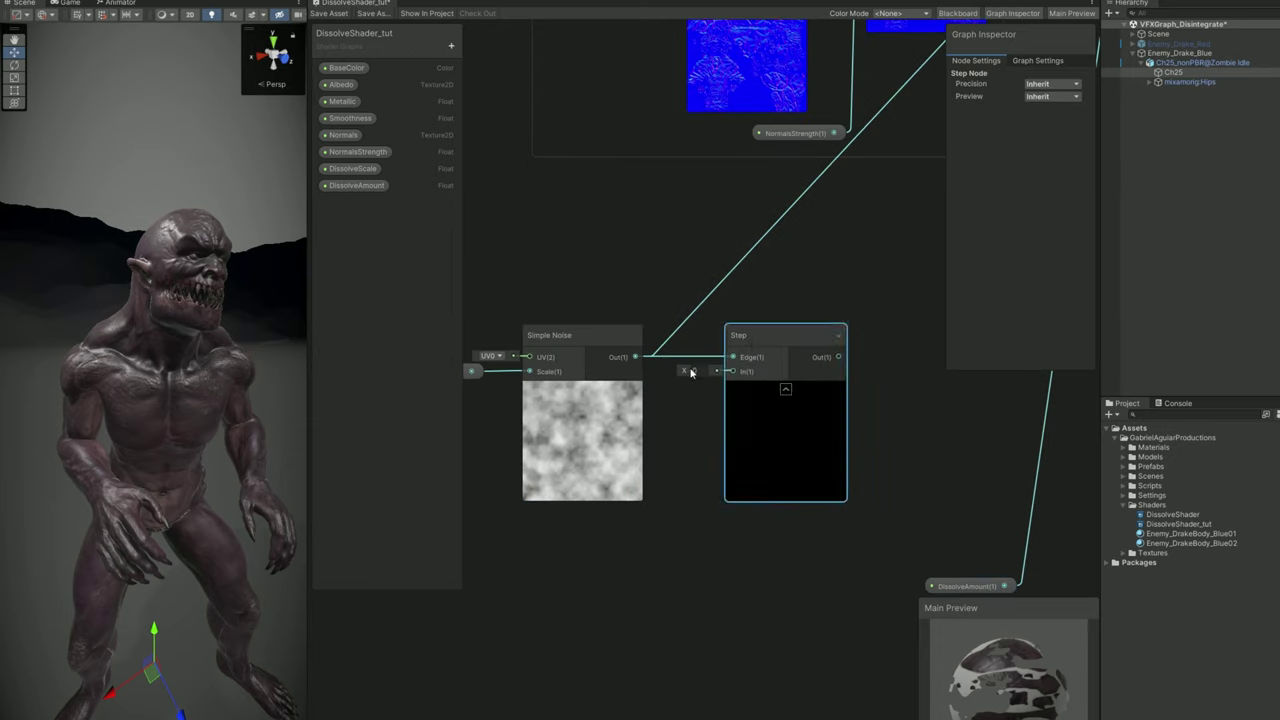
{"action": "left_click_drag", "start_coordinate": [687, 375], "coordinate": [740, 375]}
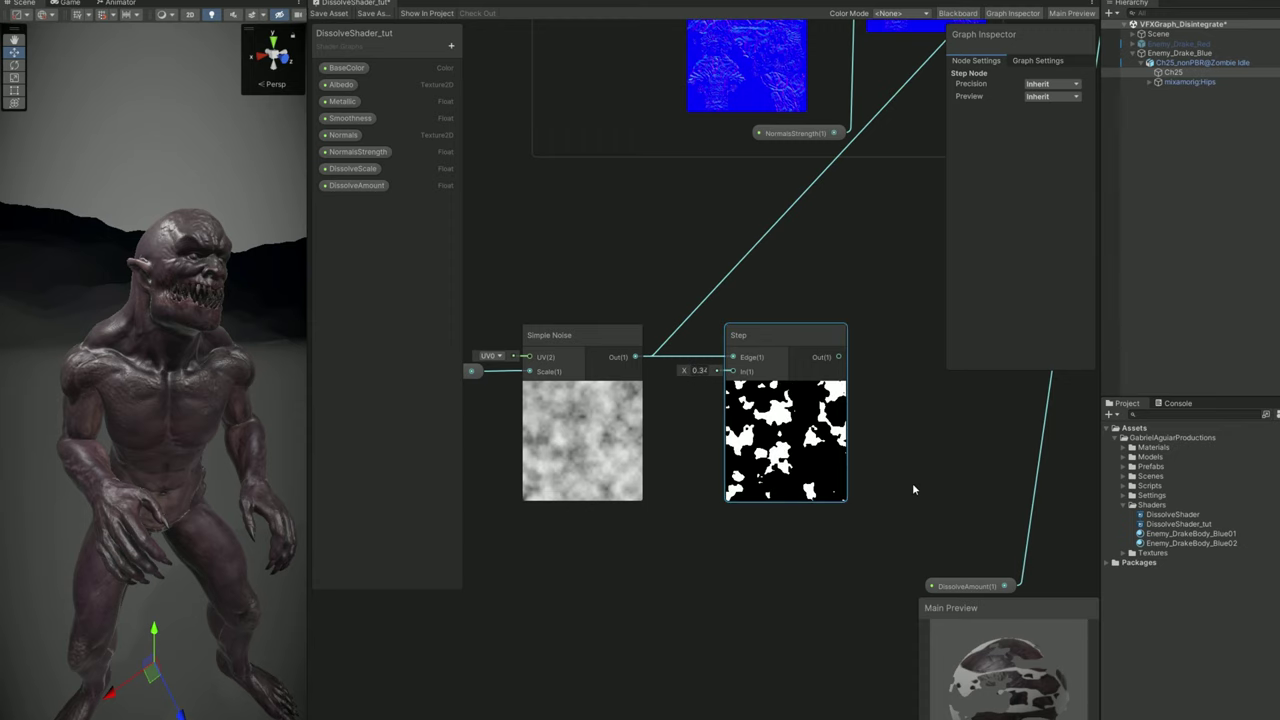
Connect DissolveAmount to the Step node's In input
{"action": "middle_click_drag", "start_coordinate": [906, 473], "coordinate": [826, 415]}
{"action": "scroll", "coordinate": [827, 422], "scroll_direction": "down", "scroll_amount": 1}
{"action": "left_click_drag", "start_coordinate": [918, 535], "coordinate": [680, 348]}
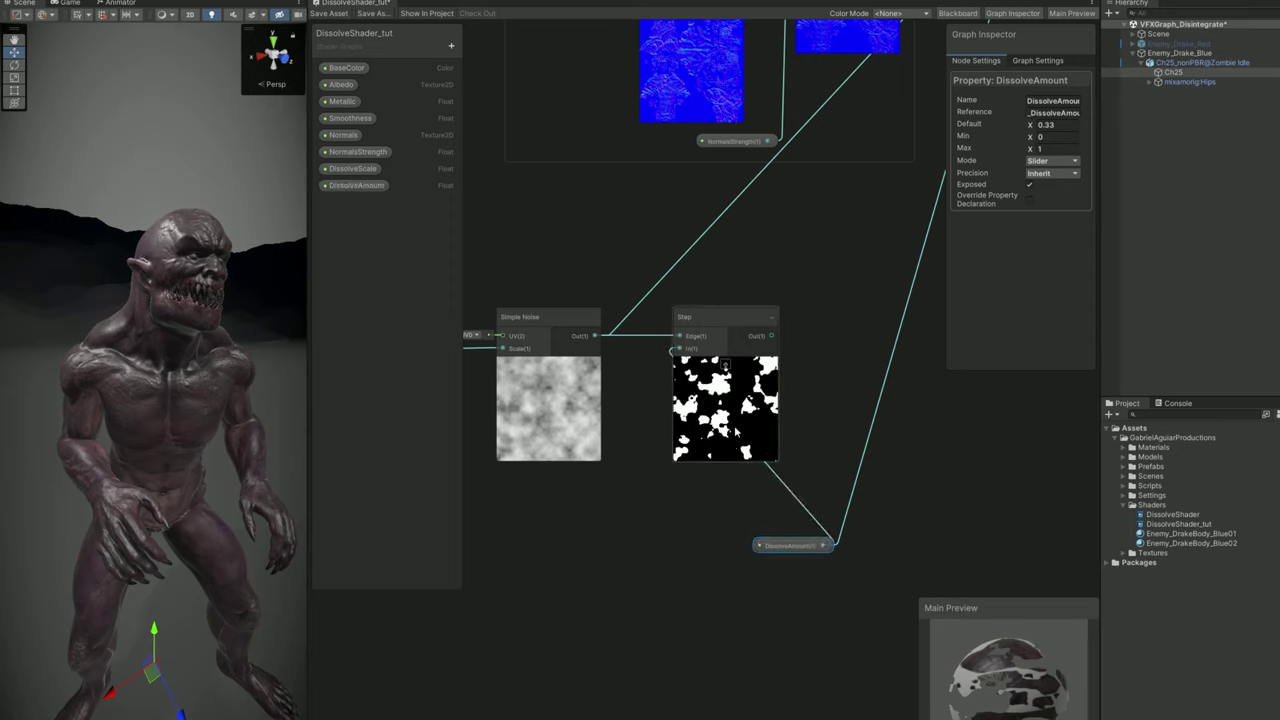
Insert an Add node with DissolveAmount in A and 0.09 in B, feeding the Step node's In input
{"action": "left_click_drag", "start_coordinate": [828, 546], "coordinate": [628, 565]}
{"action": "type", "text": "add"}
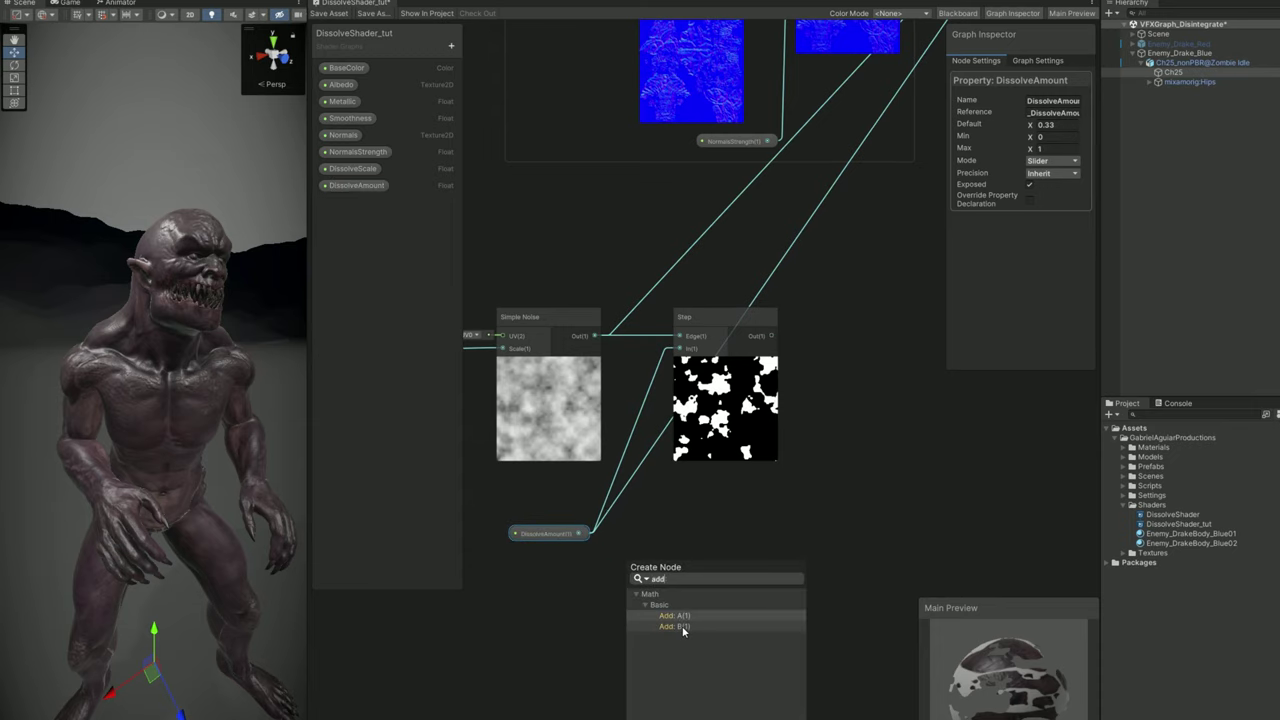
{"action": "double_click", "coordinate": [683, 616]}
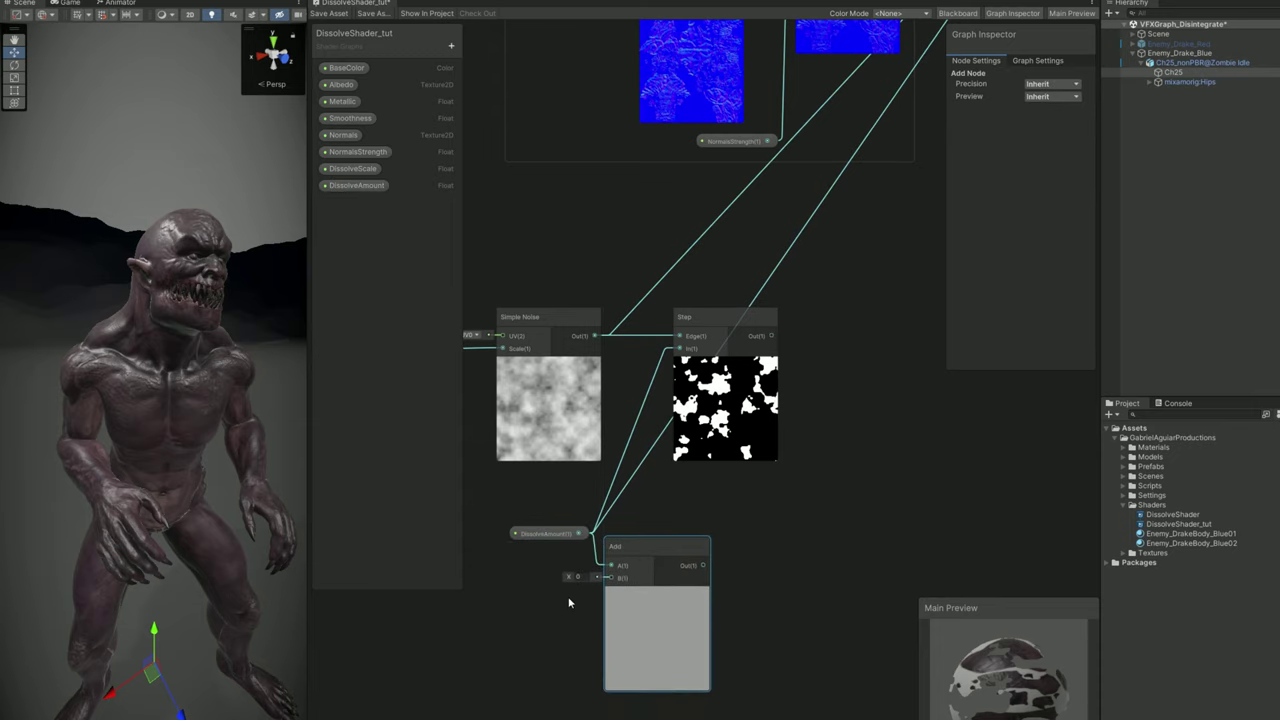
{"action": "scroll", "coordinate": [575, 565], "scroll_direction": "up", "scroll_amount": 1}
{"action": "left_click_drag", "start_coordinate": [571, 575], "coordinate": [573, 576]}
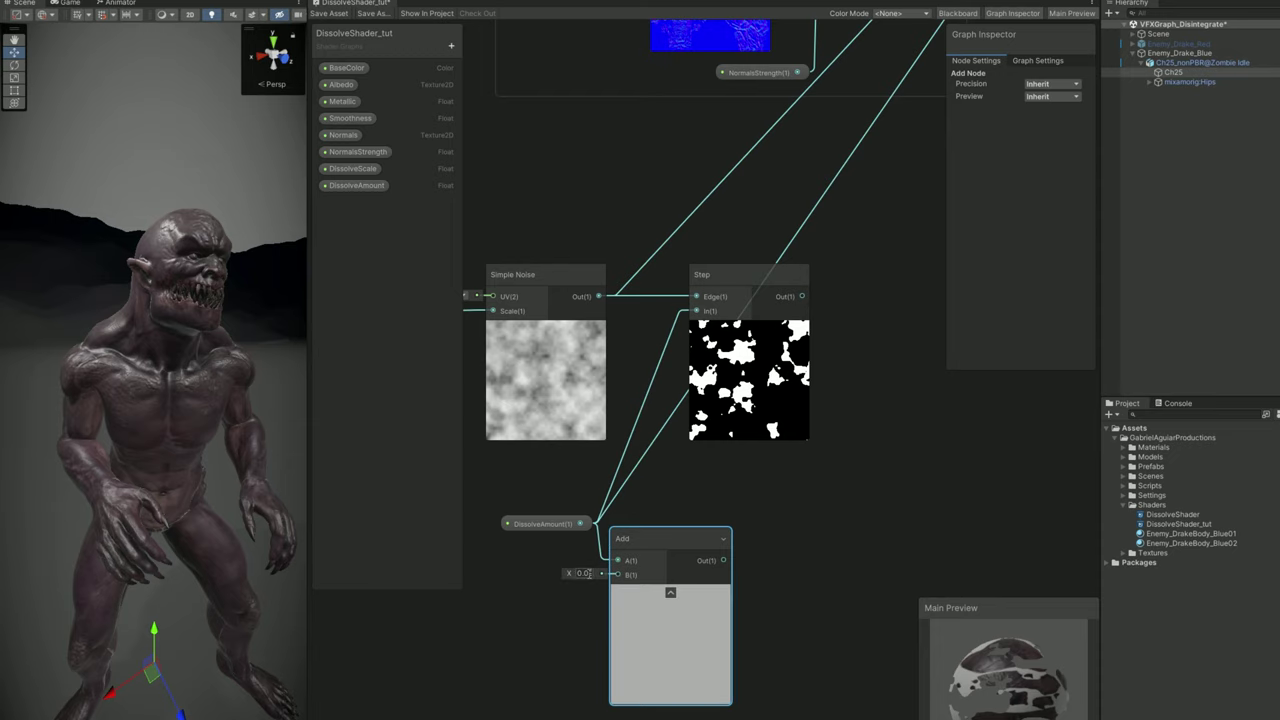
{"action": "left_click_drag", "start_coordinate": [721, 561], "coordinate": [697, 311]}
Connect the Step node's output to the Fragment's Emission input and rotate the main preview sphere to inspect the edges
{"action": "middle_click_drag", "start_coordinate": [849, 367], "coordinate": [630, 540]}
{"action": "scroll", "coordinate": [833, 525], "scroll_direction": "down", "scroll_amount": 4}
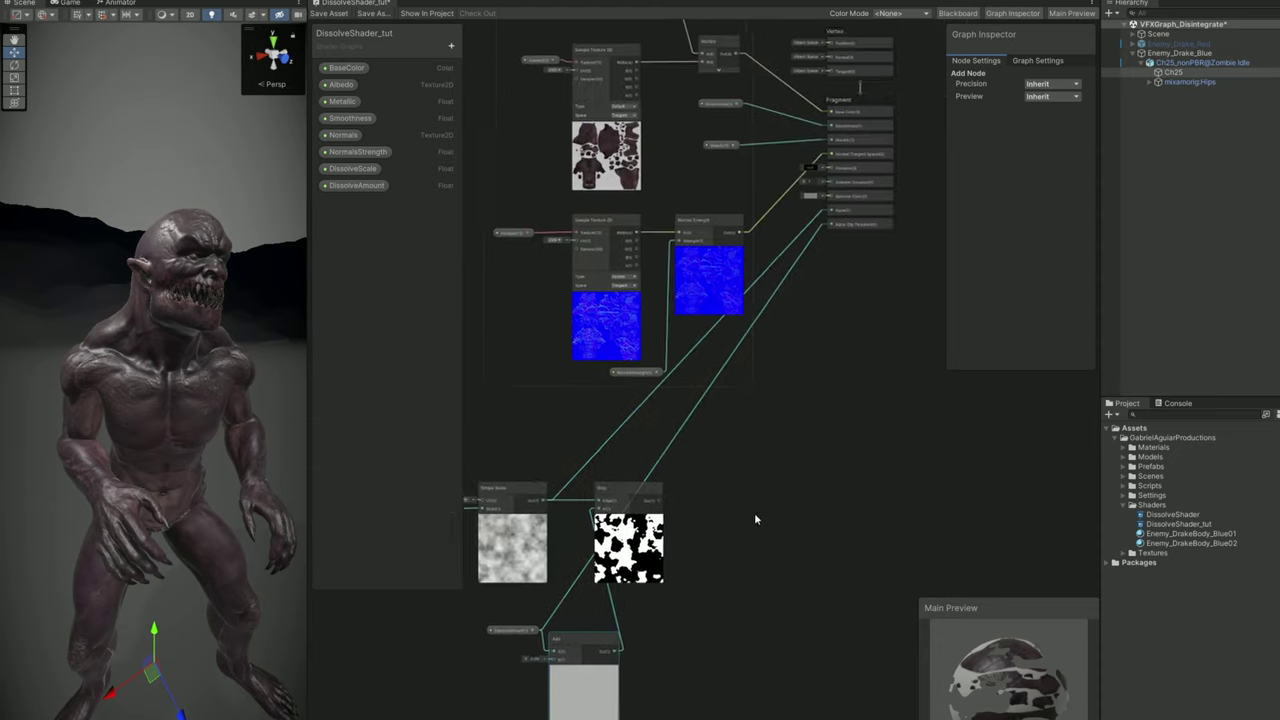
{"action": "scroll", "coordinate": [686, 463], "scroll_direction": "up", "scroll_amount": 2}
{"action": "middle_click_drag", "start_coordinate": [686, 463], "coordinate": [646, 531]}
{"action": "left_click_drag", "start_coordinate": [604, 583], "coordinate": [848, 148]}
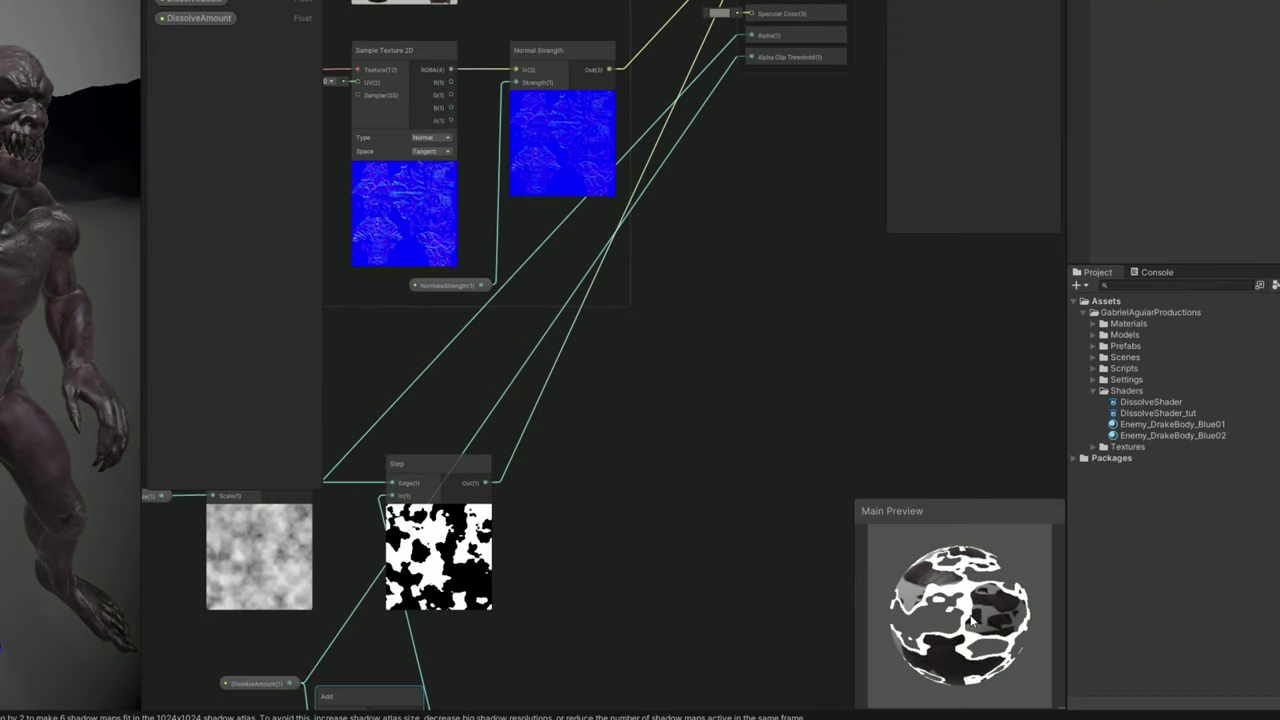
{"action": "left_click_drag", "start_coordinate": [971, 621], "coordinate": [914, 627]}
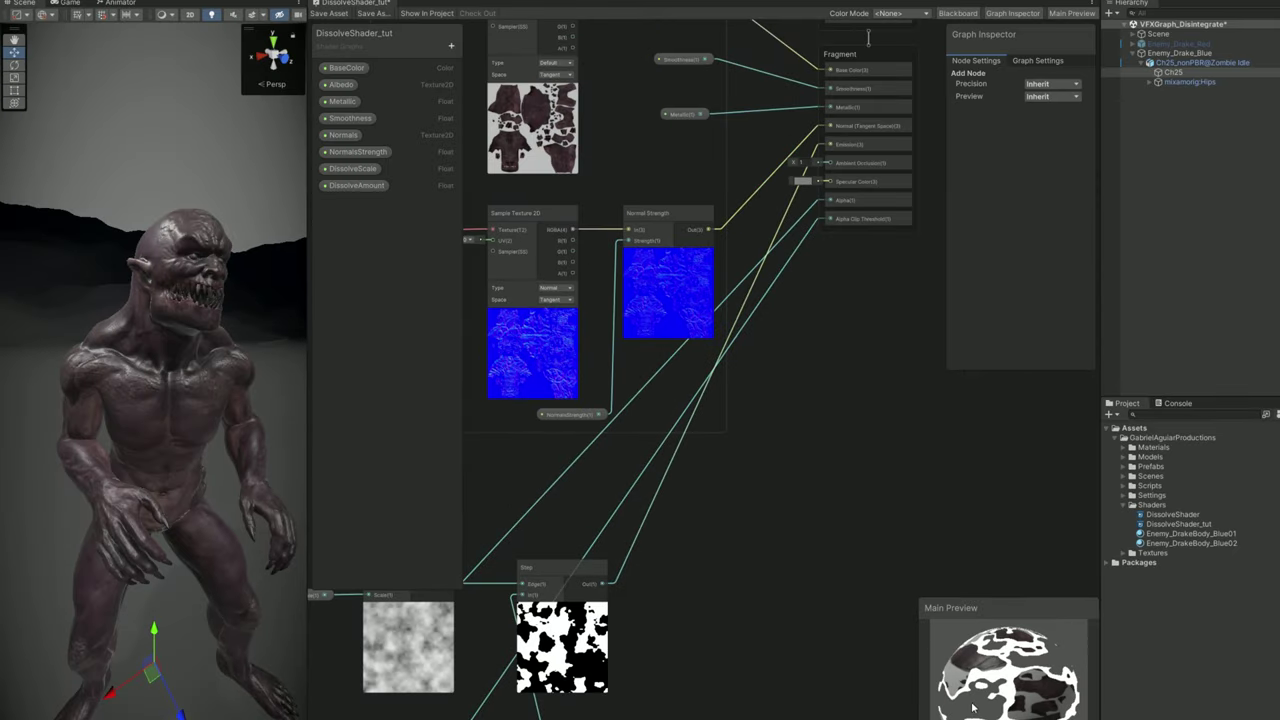
{"action": "left_click_drag", "start_coordinate": [972, 707], "coordinate": [940, 707]}
Set the Add node's B value to 0.02
{"action": "middle_click_drag", "start_coordinate": [857, 710], "coordinate": [920, 563]}
{"action": "scroll", "coordinate": [672, 545], "scroll_direction": "up", "scroll_amount": 3}
{"action": "middle_click_drag", "start_coordinate": [590, 610], "coordinate": [795, 530]}
{"action": "scroll", "coordinate": [795, 530], "scroll_direction": "up", "scroll_amount": 2}
{"action": "scroll", "coordinate": [515, 676], "scroll_direction": "up", "scroll_amount": 3}
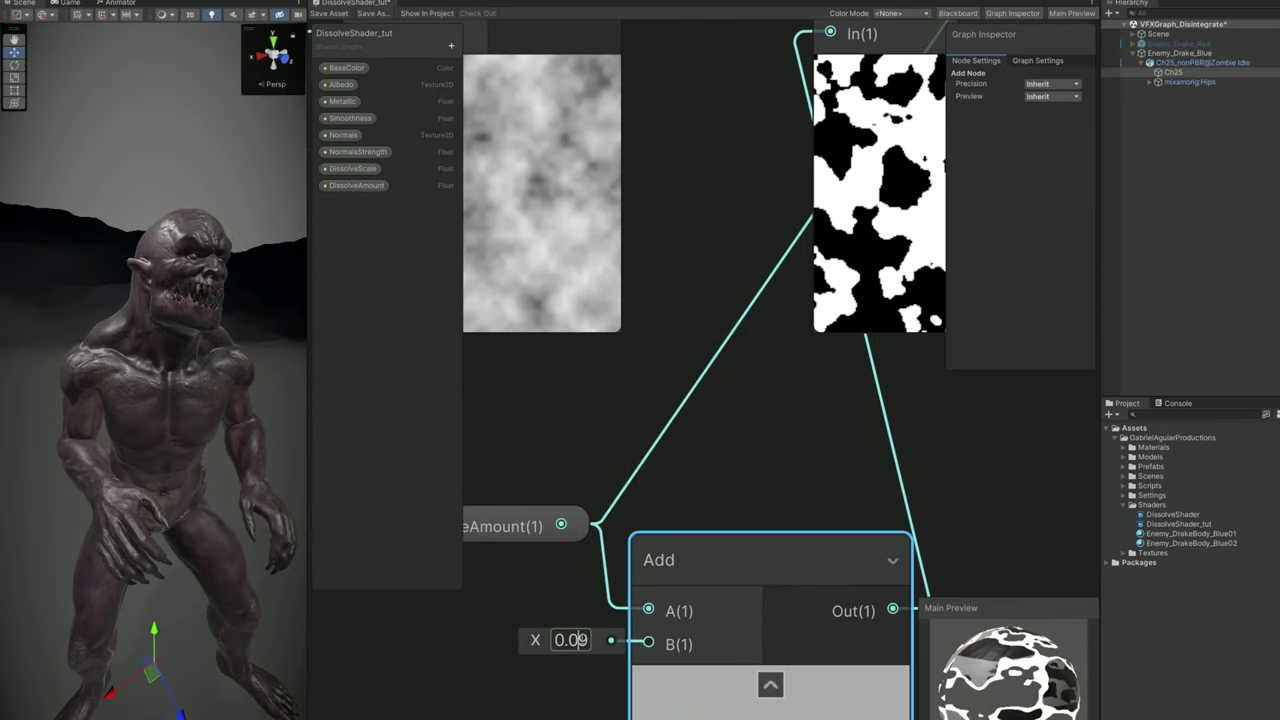
{"action": "type", "text": "0.02"}
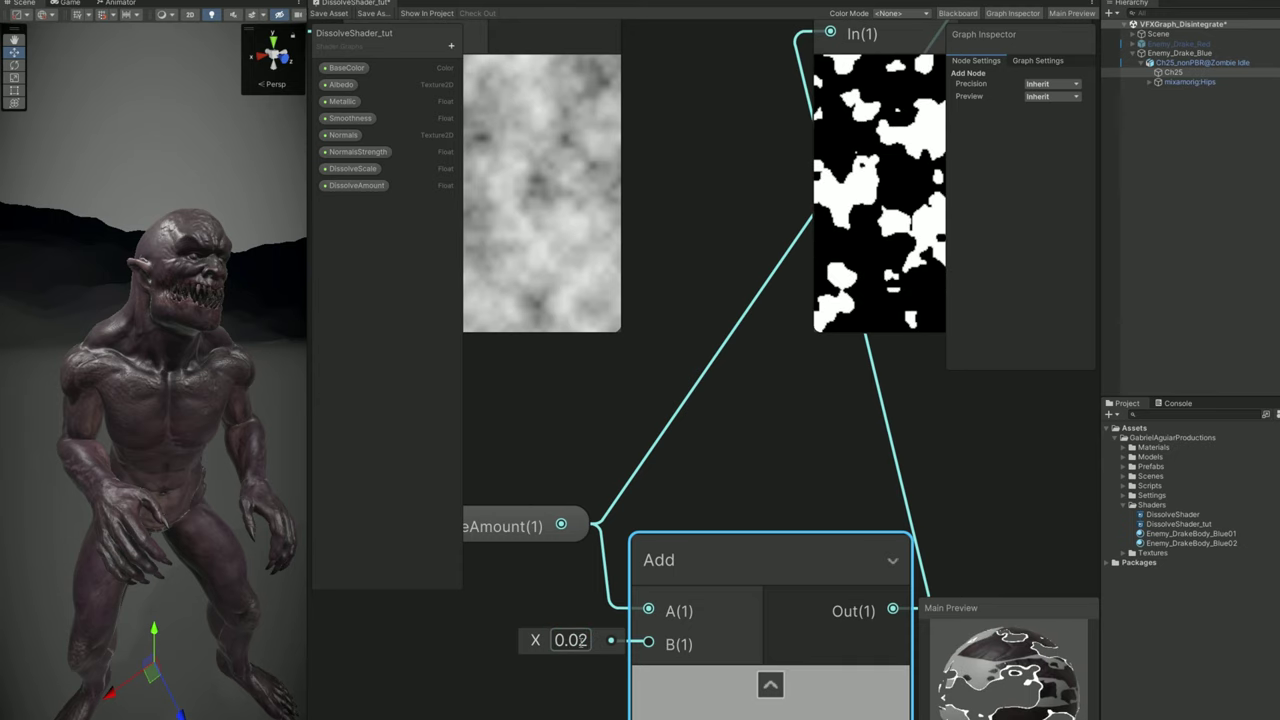
Set the Add node's B value to 0.05
{"action": "key", "text": "BackSpace"}
{"action": "type", "text": "1"}
{"action": "key", "text": "BackSpace"}
{"action": "type", "text": "5"}
{"action": "scroll", "coordinate": [619, 535], "scroll_direction": "down", "scroll_amount": 4}
{"action": "middle_click_drag", "start_coordinate": [470, 350], "coordinate": [521, 303]}
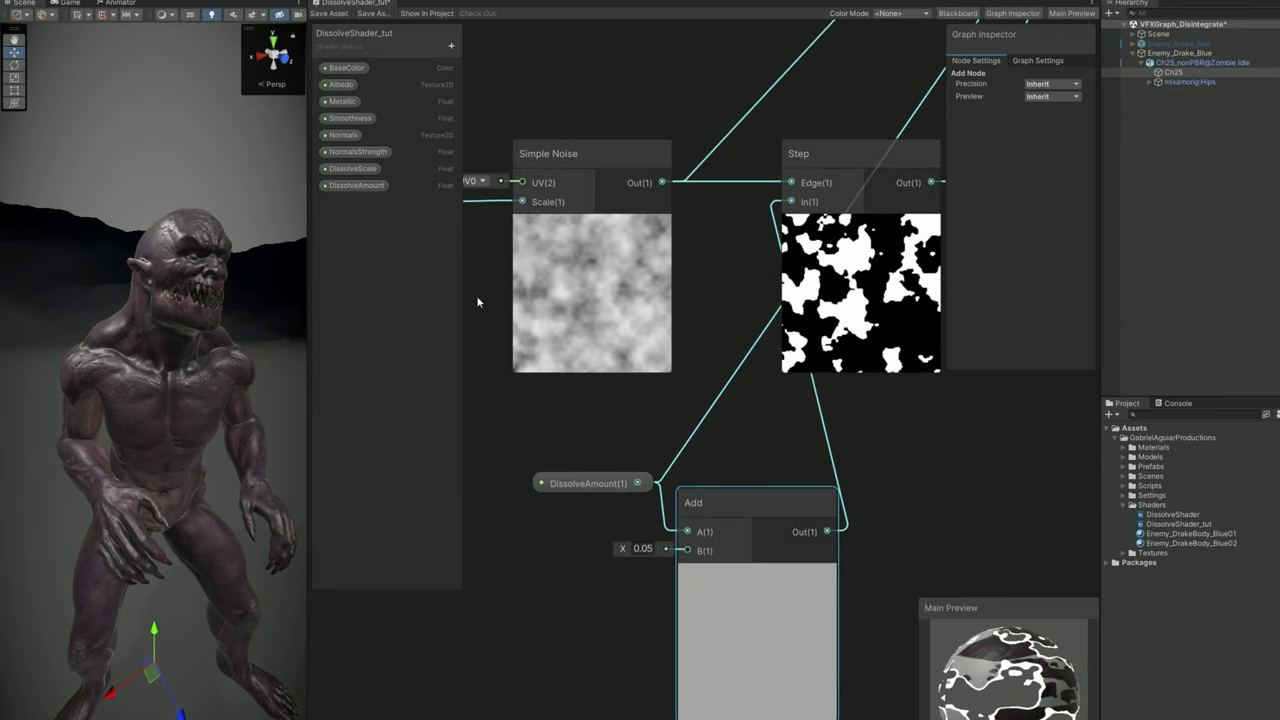
Add a float property named DissolveWidth with a default value of 0.02
{"action": "left_click", "coordinate": [451, 45]}
{"action": "left_click", "coordinate": [478, 63]}
{"action": "type", "text": "DissolveWidth"}
{"action": "key", "text": "Return"}
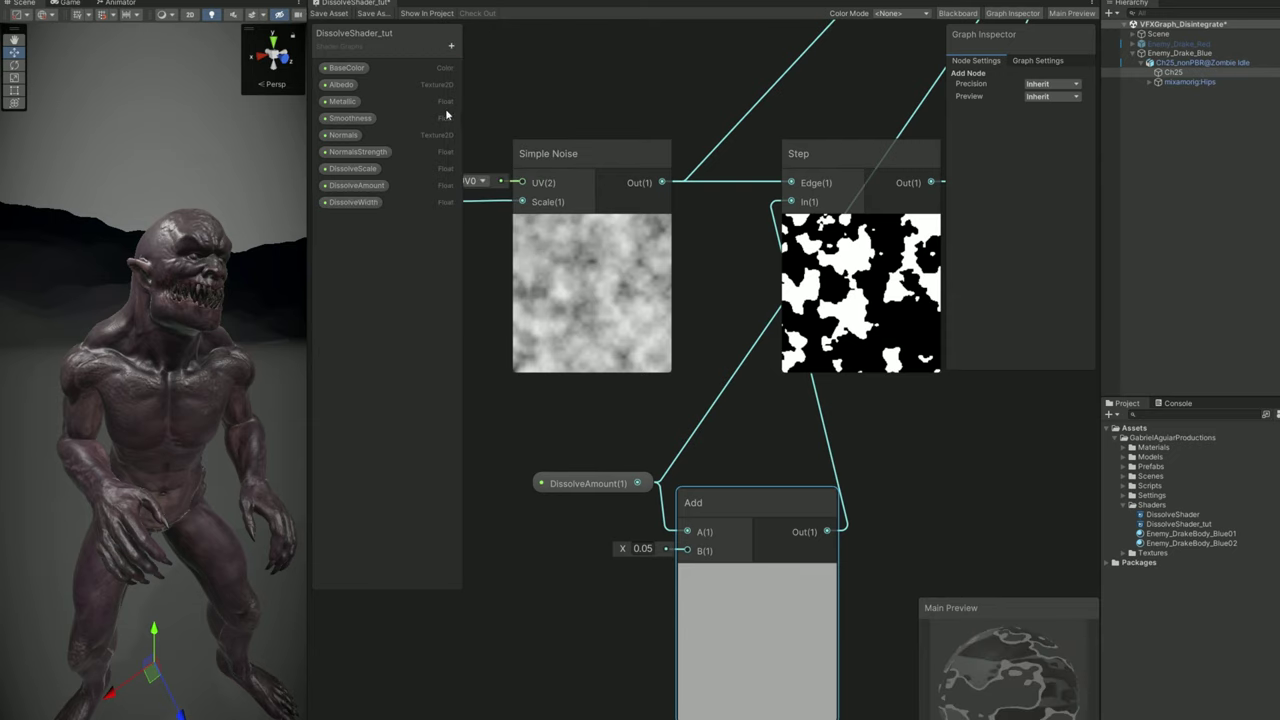
{"action": "left_click", "coordinate": [355, 202]}
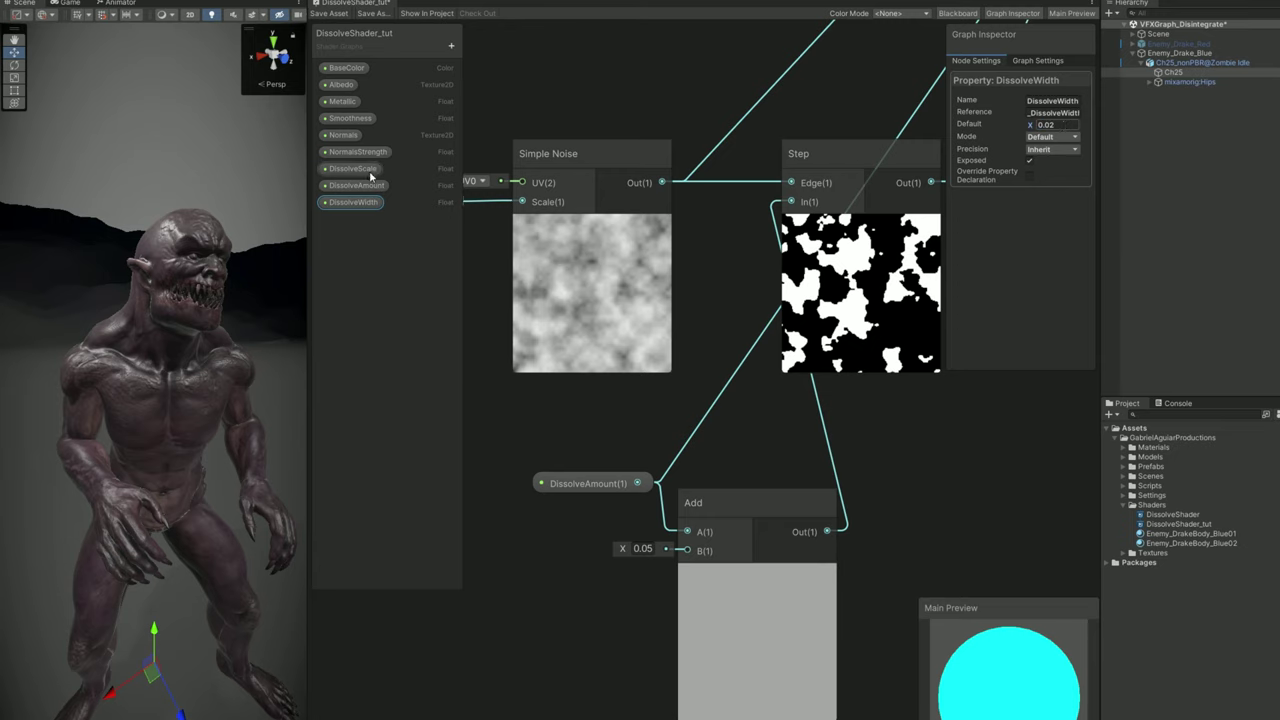
Move DissolveAmount above DissolveScale in the property list and connect a DissolveWidth node to the Add node's B input
{"action": "left_click_drag", "start_coordinate": [356, 185], "coordinate": [589, 428]}
{"action": "left_click_drag", "start_coordinate": [538, 588], "coordinate": [686, 550]}
{"action": "left_click", "coordinate": [578, 593]}
{"action": "middle_click_drag", "start_coordinate": [963, 531], "coordinate": [774, 569]}
{"action": "scroll", "coordinate": [772, 569], "scroll_direction": "down", "scroll_amount": 3}
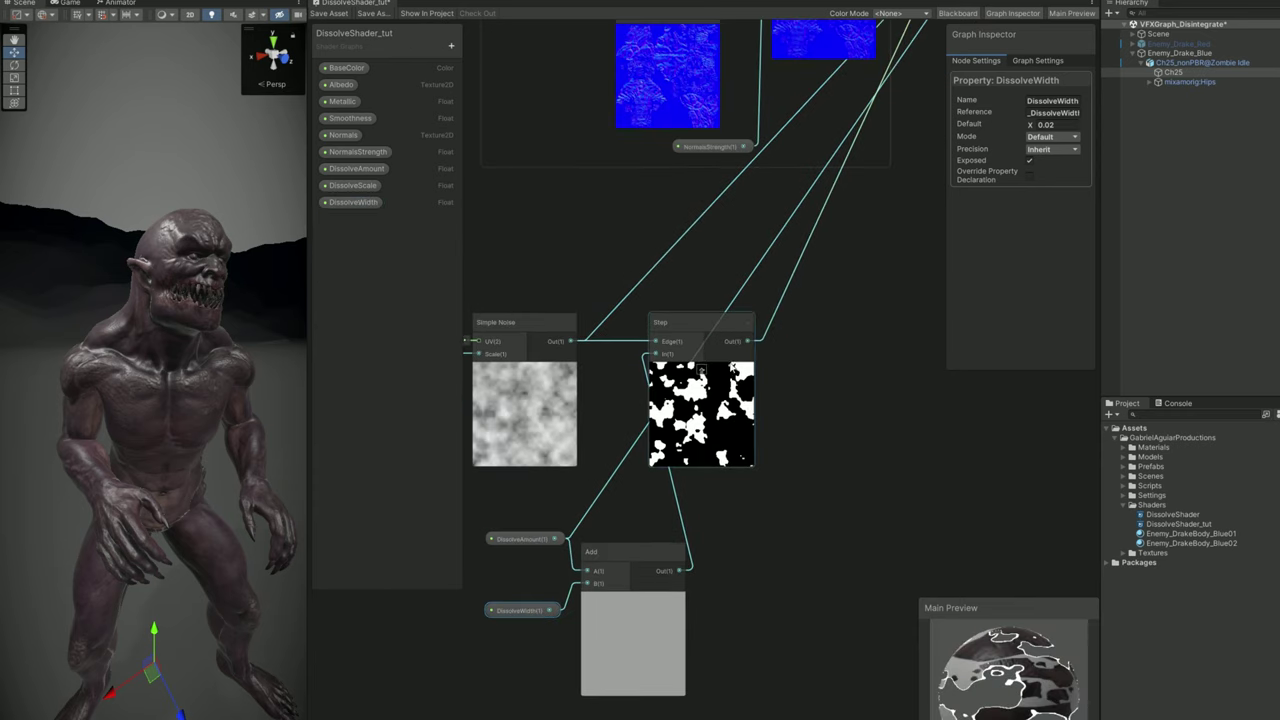
{"action": "left_click_drag", "start_coordinate": [685, 330], "coordinate": [691, 328]}
Add a Color property named DissolveColor and set its mode to HDR
{"action": "left_click", "coordinate": [451, 45]}
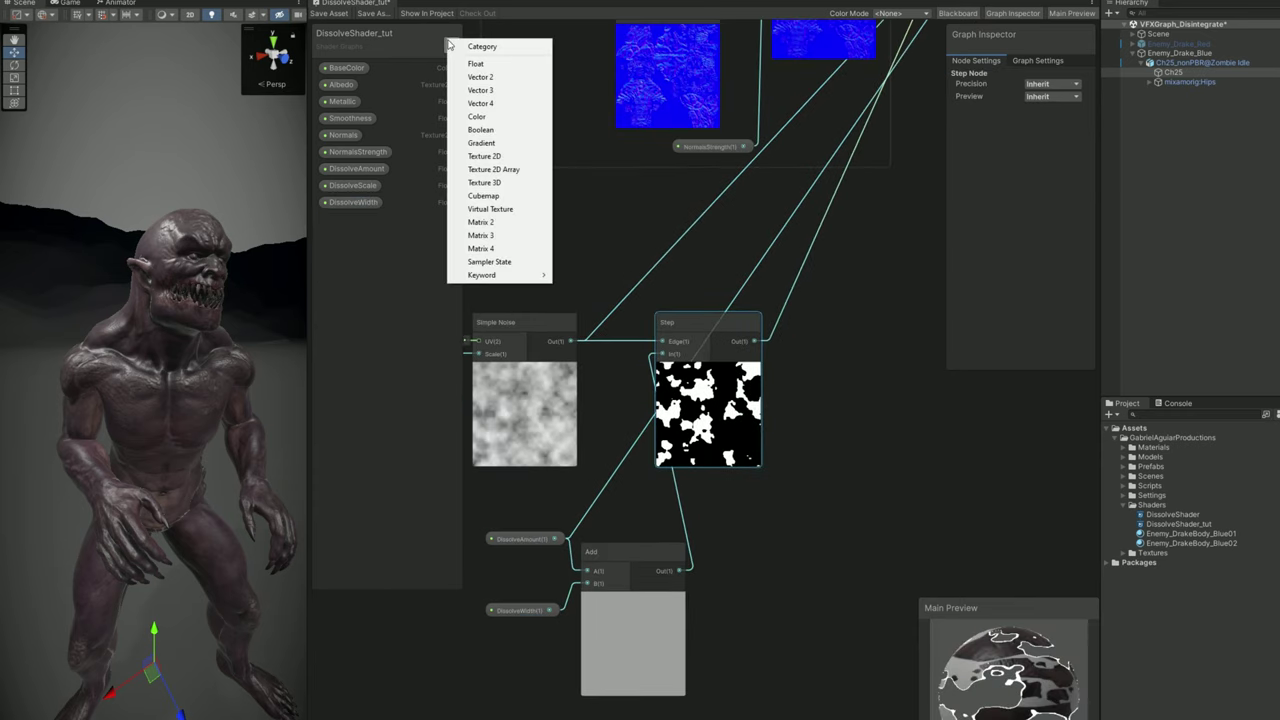
{"action": "left_click", "coordinate": [466, 119]}
{"action": "type", "text": "DissolveColor"}
{"action": "key", "text": "Return"}
{"action": "left_click", "coordinate": [1050, 137]}
{"action": "left_click", "coordinate": [1054, 163]}
Set DissolveColor's default to a blue with hue 231, saturation 89 and value 100, and raise its intensity
{"action": "left_click", "coordinate": [1052, 123]}
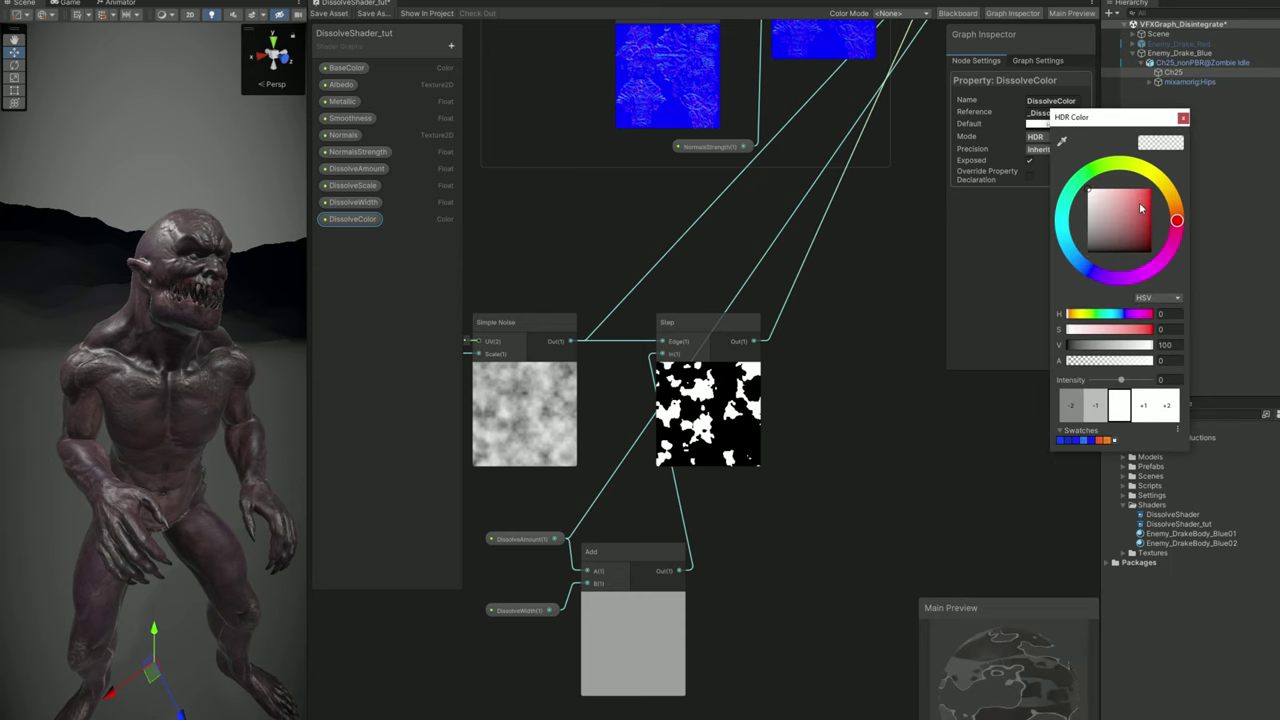
{"action": "left_click", "coordinate": [1140, 208]}
{"action": "left_click", "coordinate": [1083, 266]}
{"action": "left_click_drag", "start_coordinate": [1137, 203], "coordinate": [1144, 188]}
{"action": "left_click_drag", "start_coordinate": [1124, 381], "coordinate": [1128, 382]}
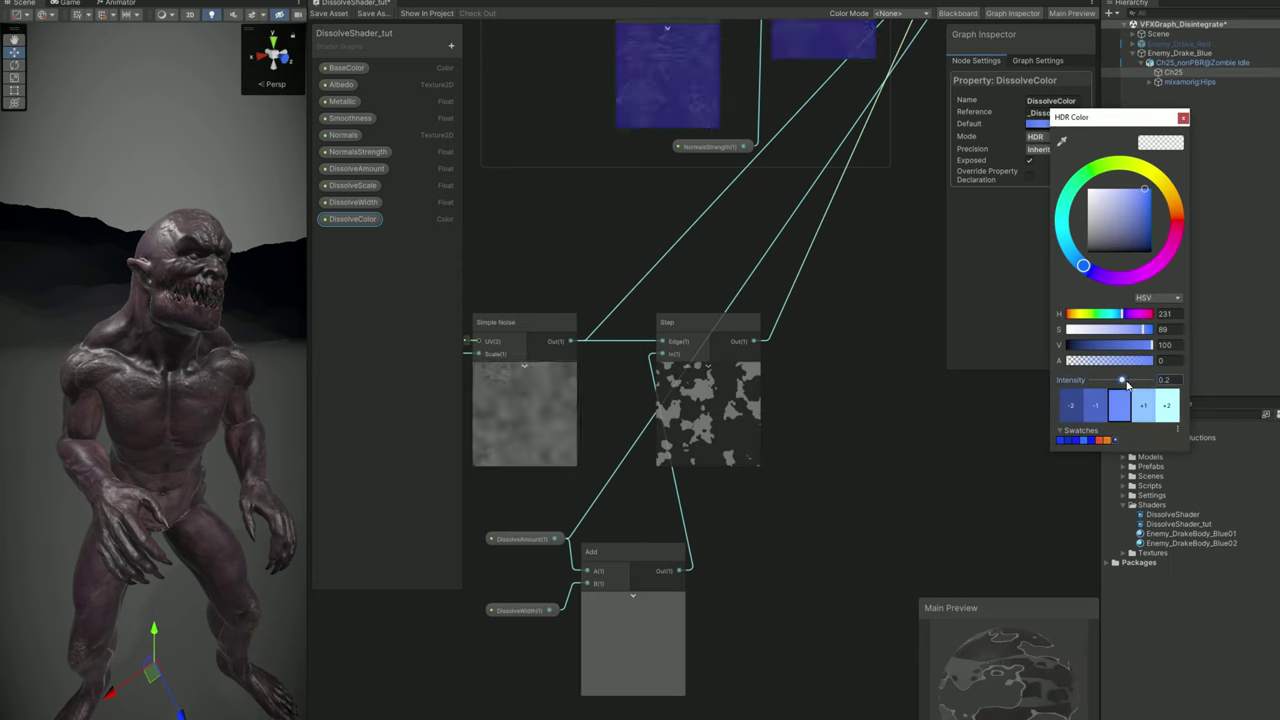
{"action": "left_click", "coordinate": [1183, 118]}
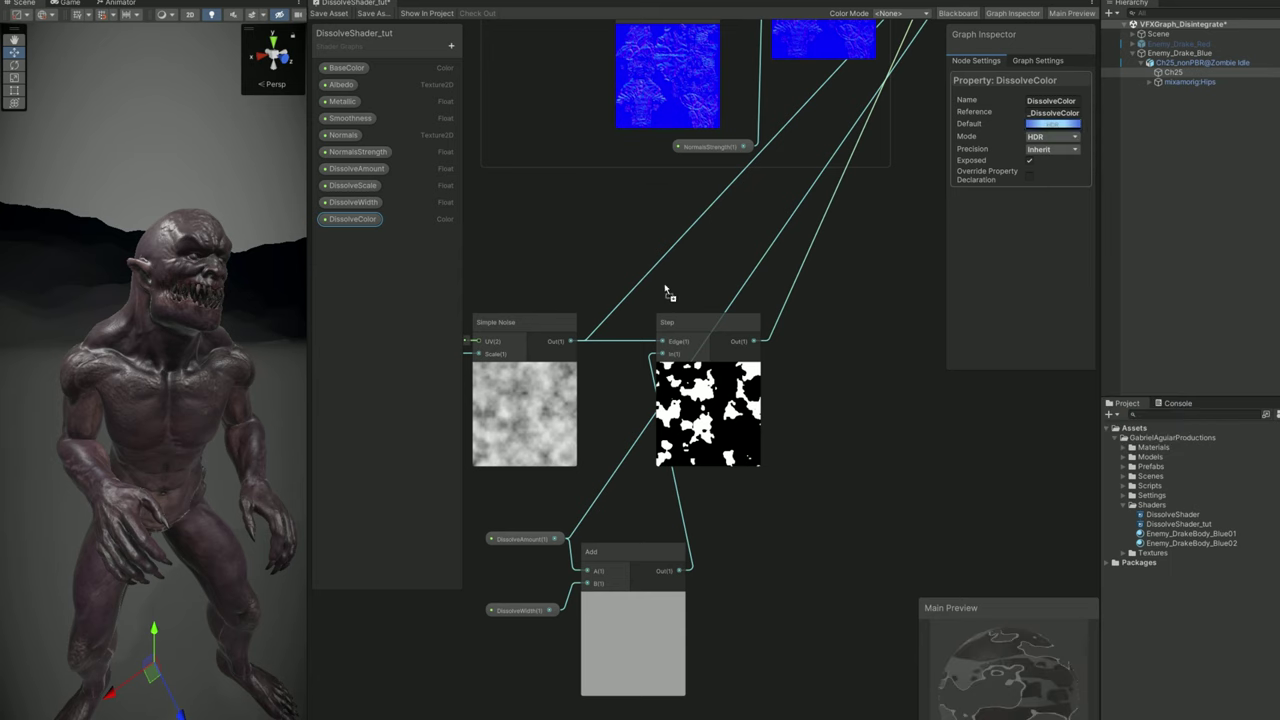
Insert a Multiply node with the Step output in A and a DissolveColor node in B, and collapse the Add node's preview
{"action": "left_click_drag", "start_coordinate": [675, 292], "coordinate": [800, 341]}
{"action": "type", "text": "mul"}
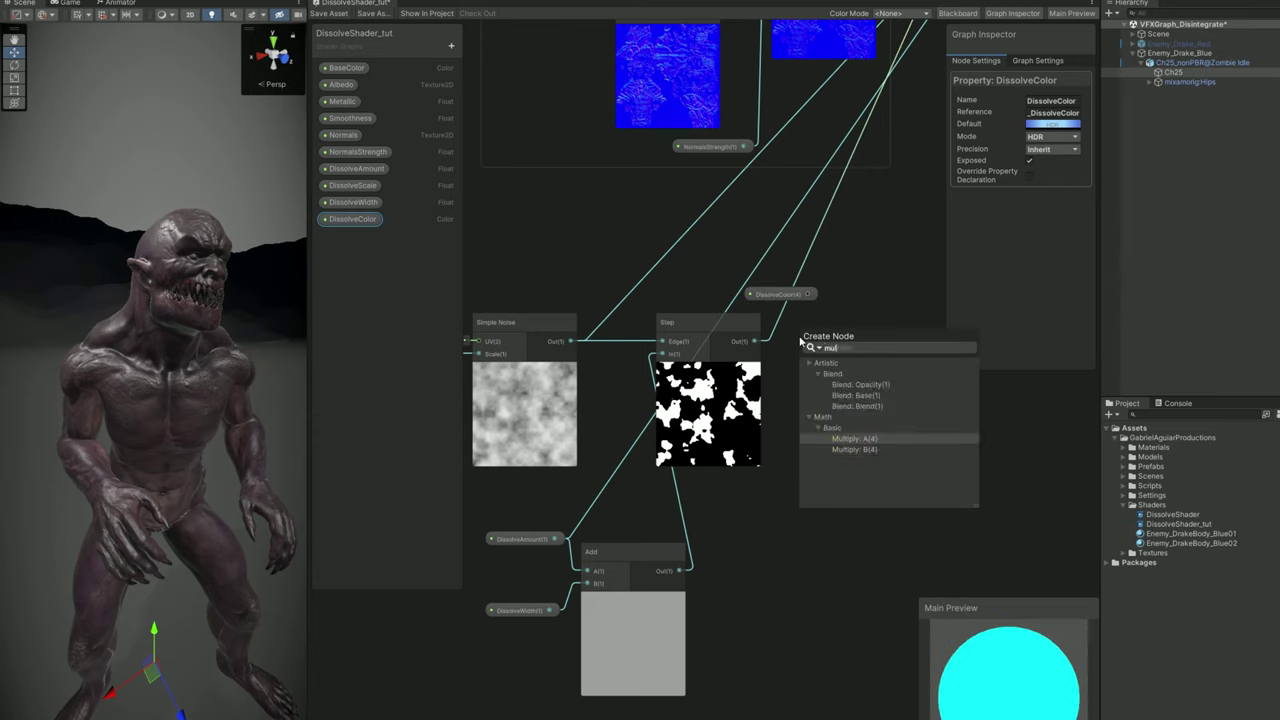
{"action": "key", "text": "Return"}
{"action": "left_click_drag", "start_coordinate": [808, 296], "coordinate": [757, 575]}
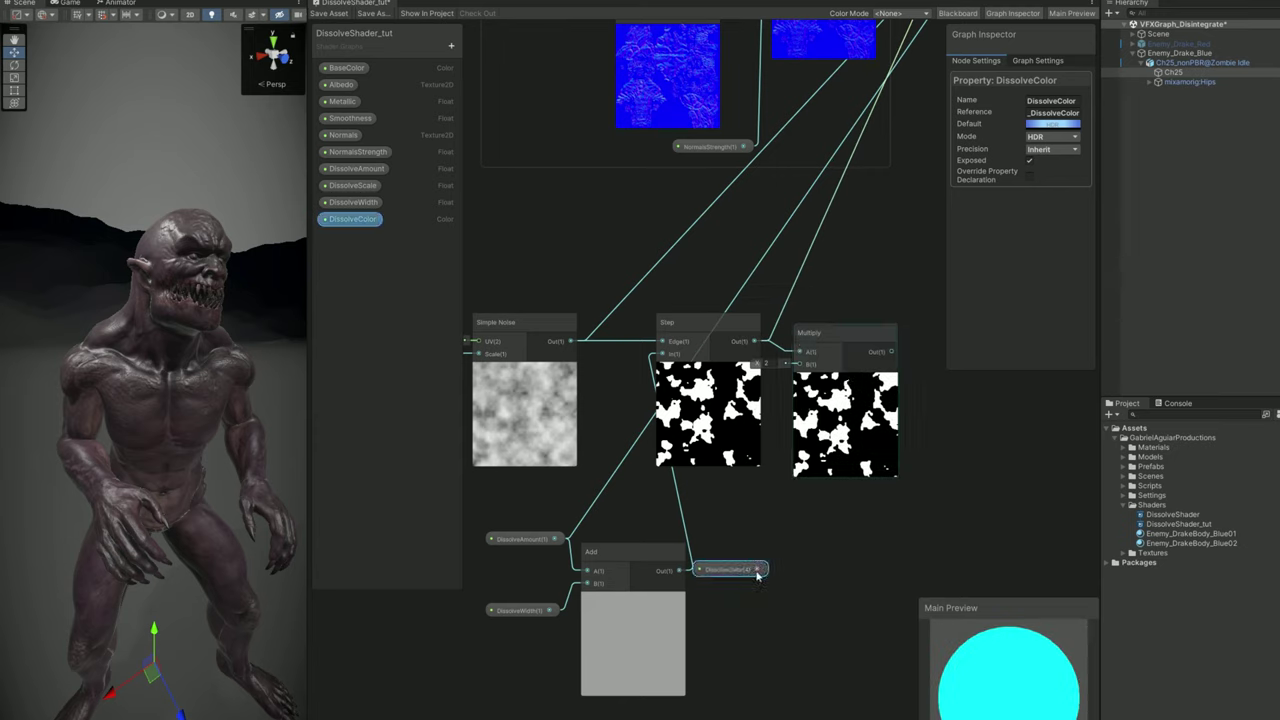
{"action": "left_click", "coordinate": [639, 596]}
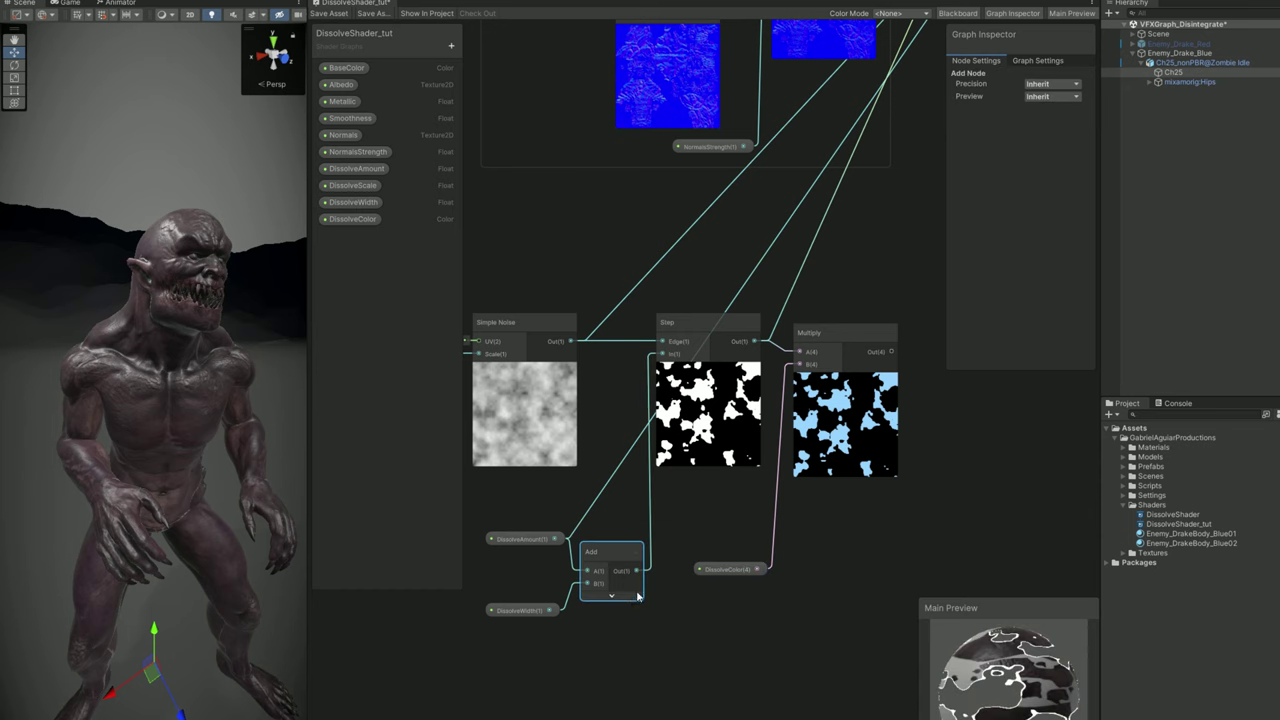
Connect the Multiply node's output to the Fragment's Emission input and save the shader asset
{"action": "middle_click_drag", "start_coordinate": [845, 331], "coordinate": [766, 417]}
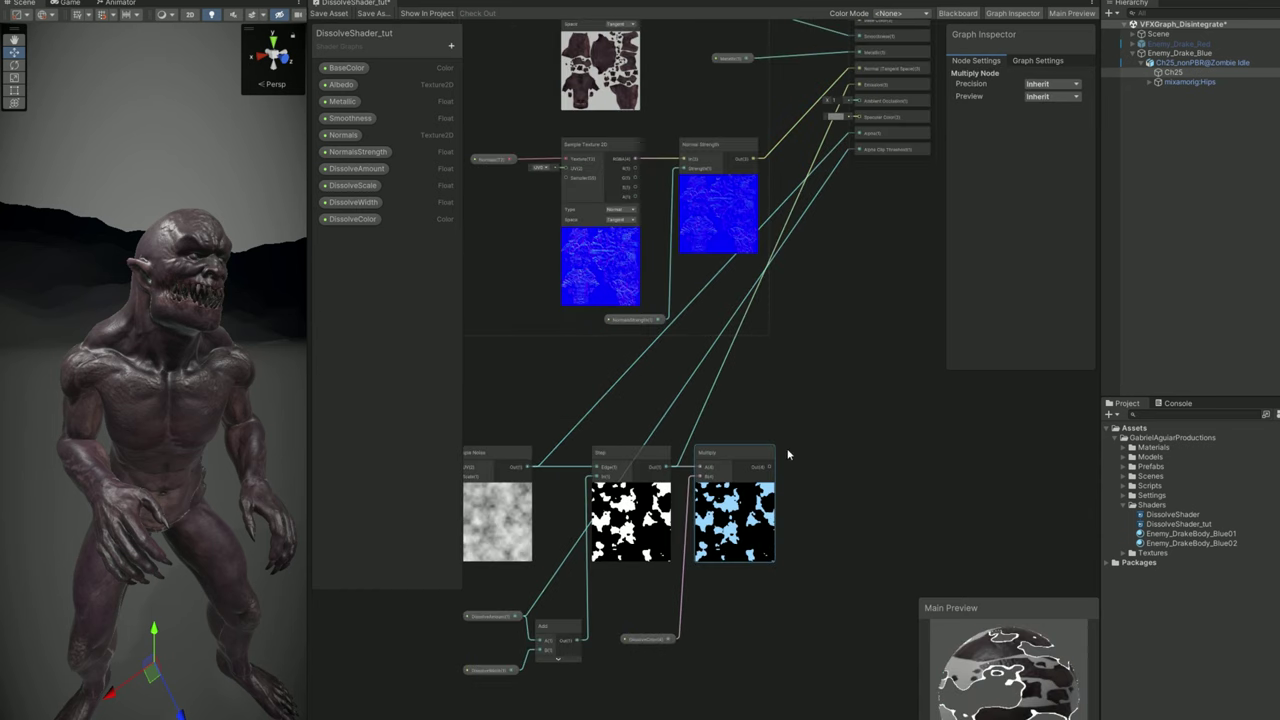
{"action": "left_click_drag", "start_coordinate": [770, 466], "coordinate": [865, 84]}
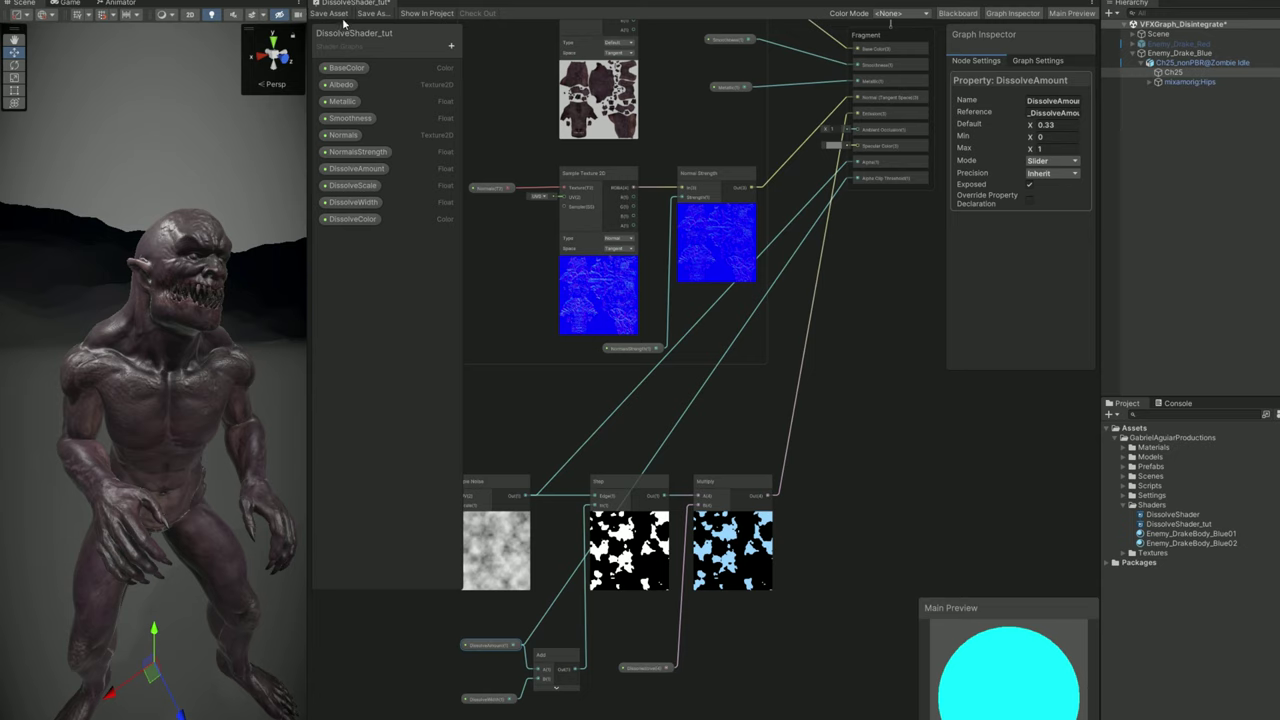
{"action": "left_click", "coordinate": [341, 13]}
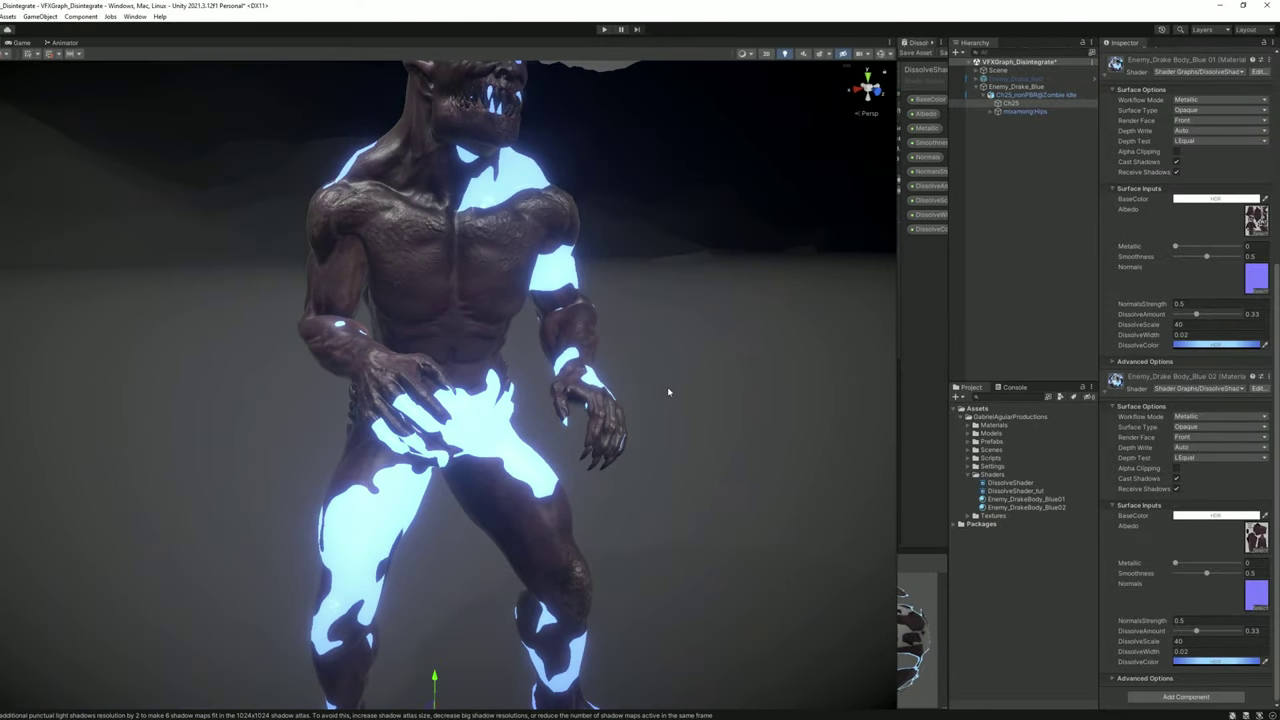
Enable Alpha Clipping on both Enemy_Drake Body_Blue materials, 01 and 02
{"action": "scroll", "coordinate": [640, 395], "scroll_direction": "down", "scroll_amount": 3}
{"action": "middle_click_drag", "start_coordinate": [520, 529], "coordinate": [526, 519]}
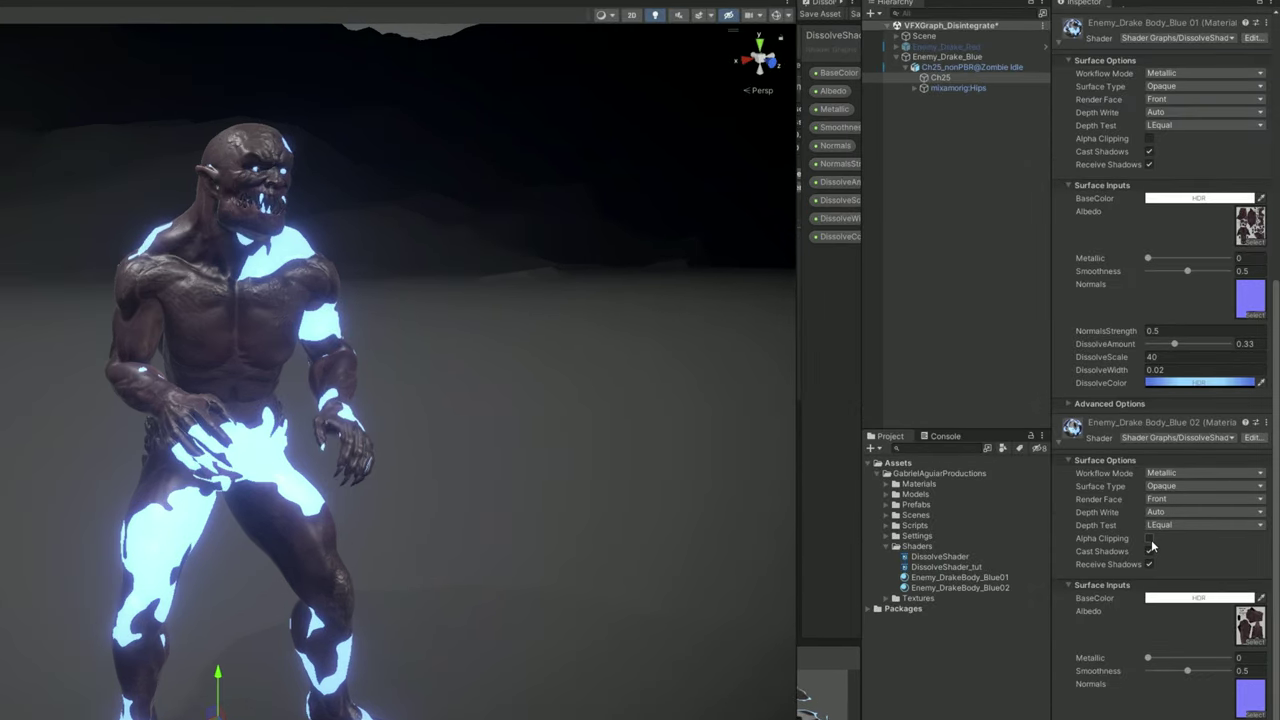
{"action": "left_click", "coordinate": [1150, 540]}
{"action": "left_click", "coordinate": [1149, 539]}
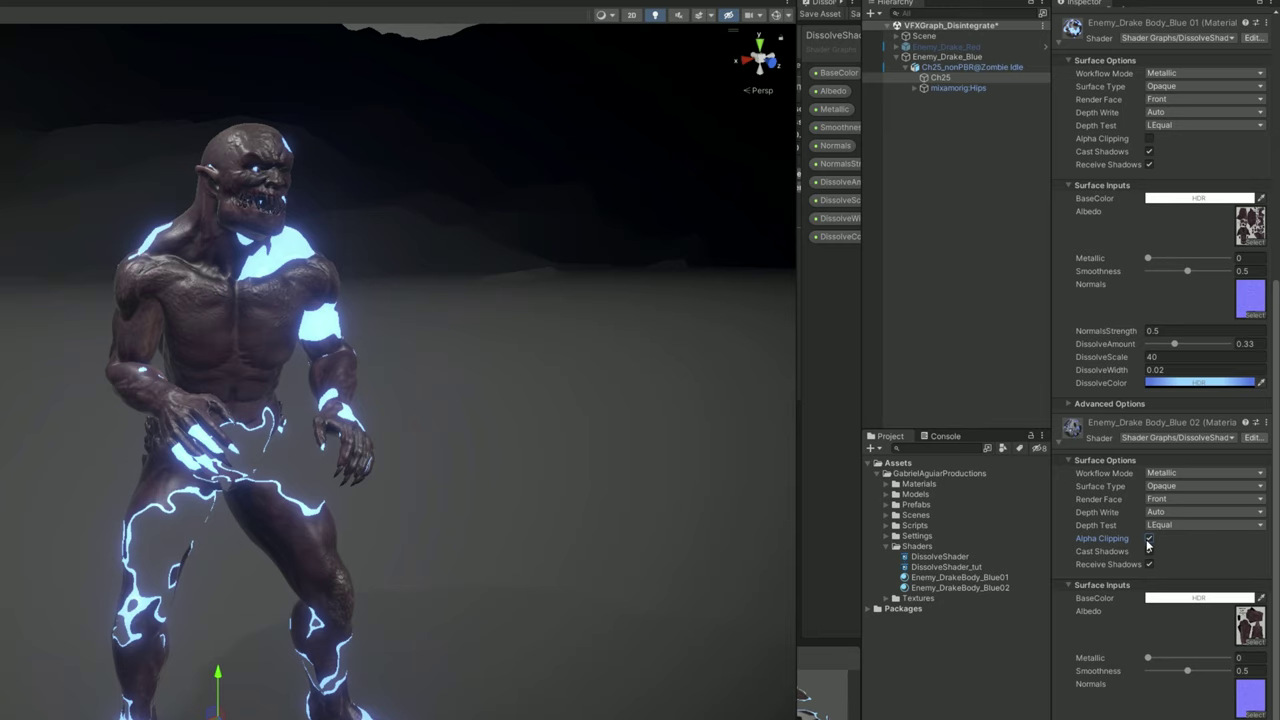
{"action": "left_click", "coordinate": [1149, 139]}
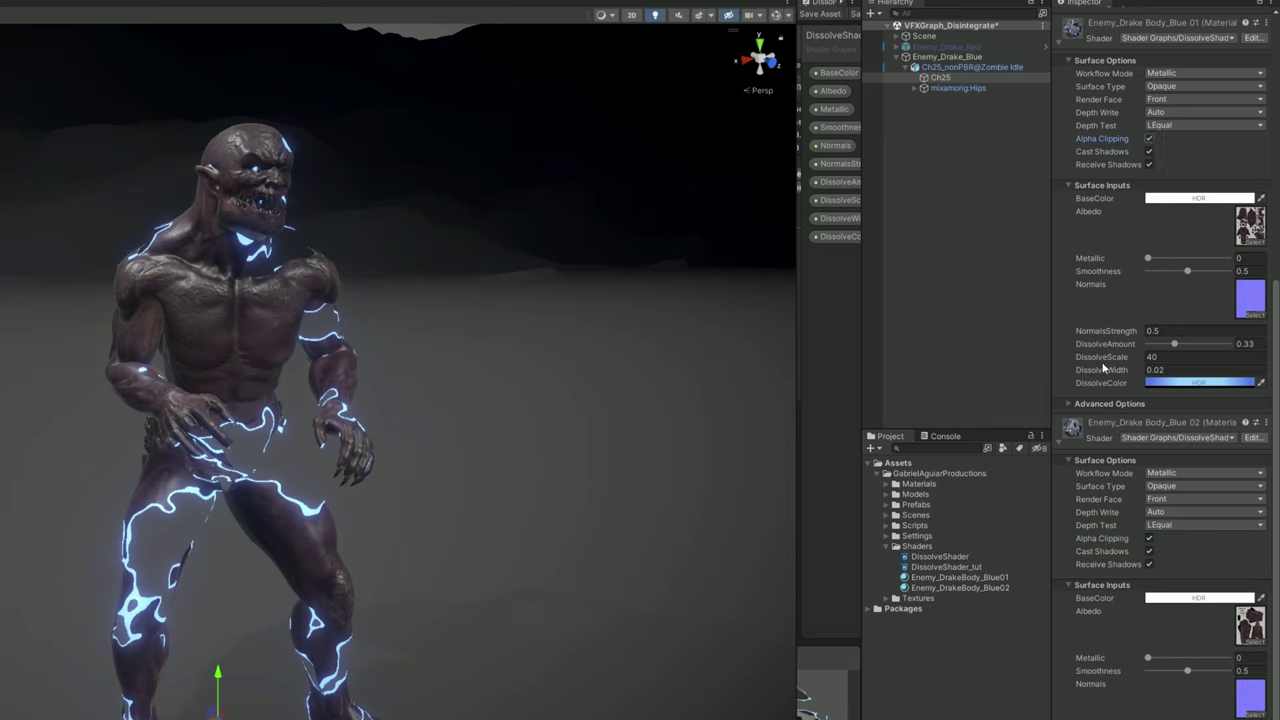
Vary DissolveAmount on the character's materials to check the dissolve effect and its glowing edges
{"action": "left_click_drag", "start_coordinate": [1174, 343], "coordinate": [1219, 348]}
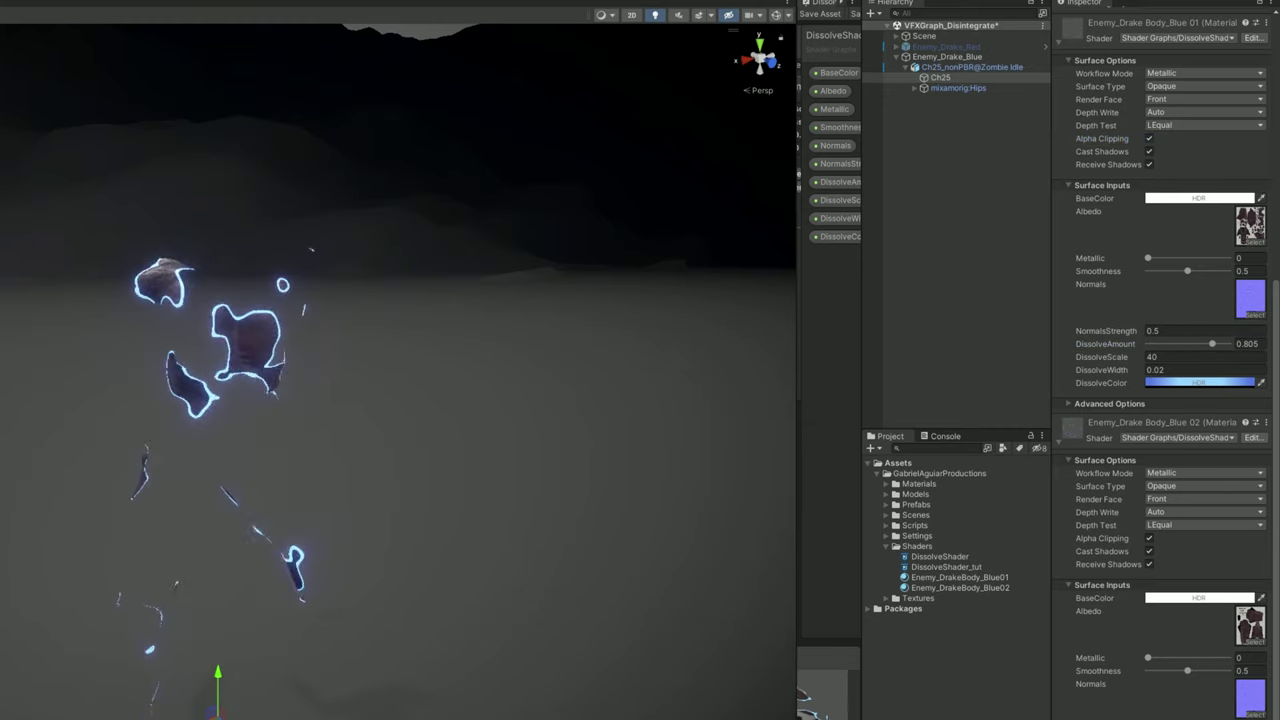
{"action": "mouse_move", "coordinate": [1213, 345]}
{"action": "left_mouse_down"}
{"action": "mouse_move", "coordinate": [1178, 348]}
{"action": "mouse_move", "coordinate": [1192, 349]}
{"action": "left_mouse_up"}
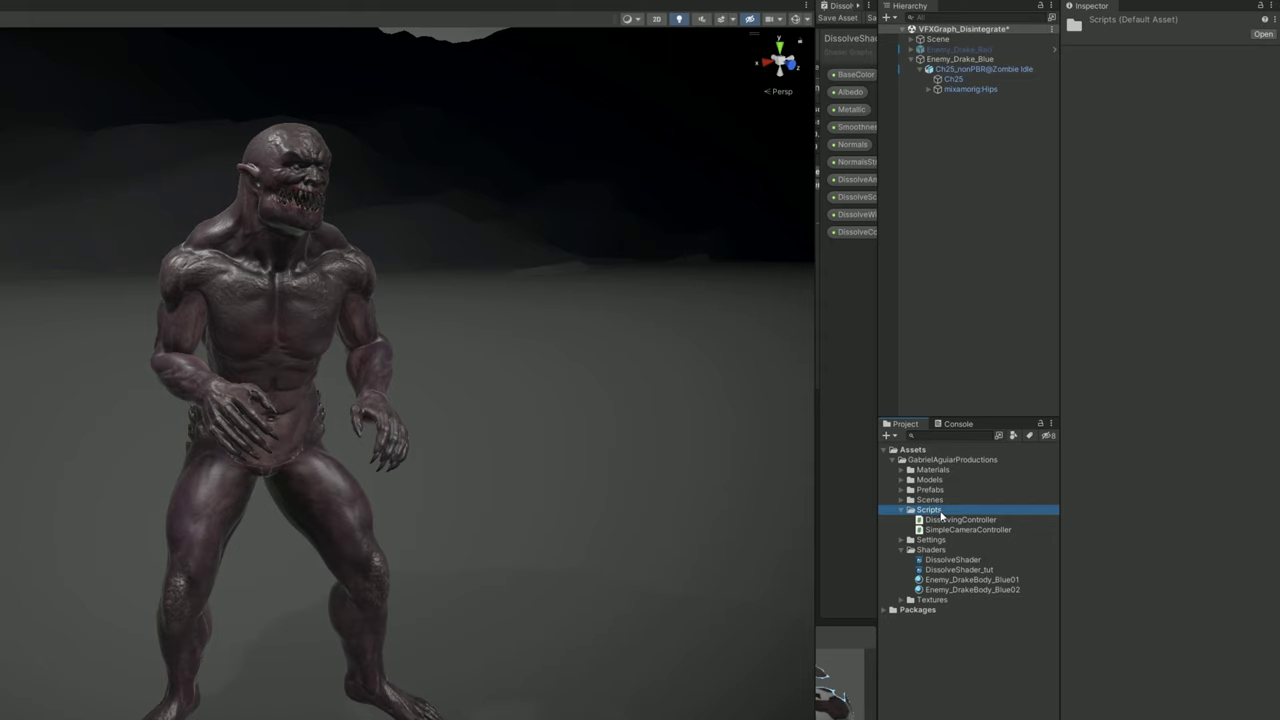
Create a C# script named DissolvingControllerTut in the Scripts folder
{"action": "right_click", "coordinate": [941, 515]}
{"action": "mouse_move", "coordinate": [1043, 176]}
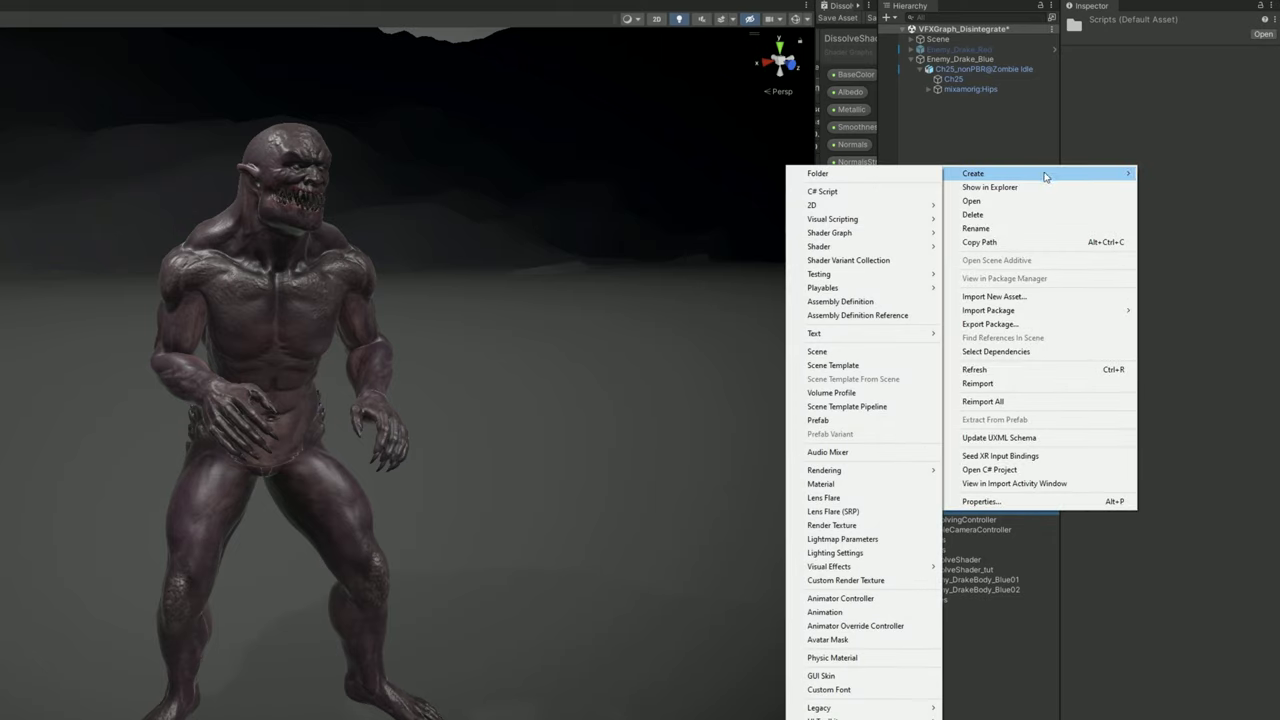
{"action": "left_click", "coordinate": [822, 191]}
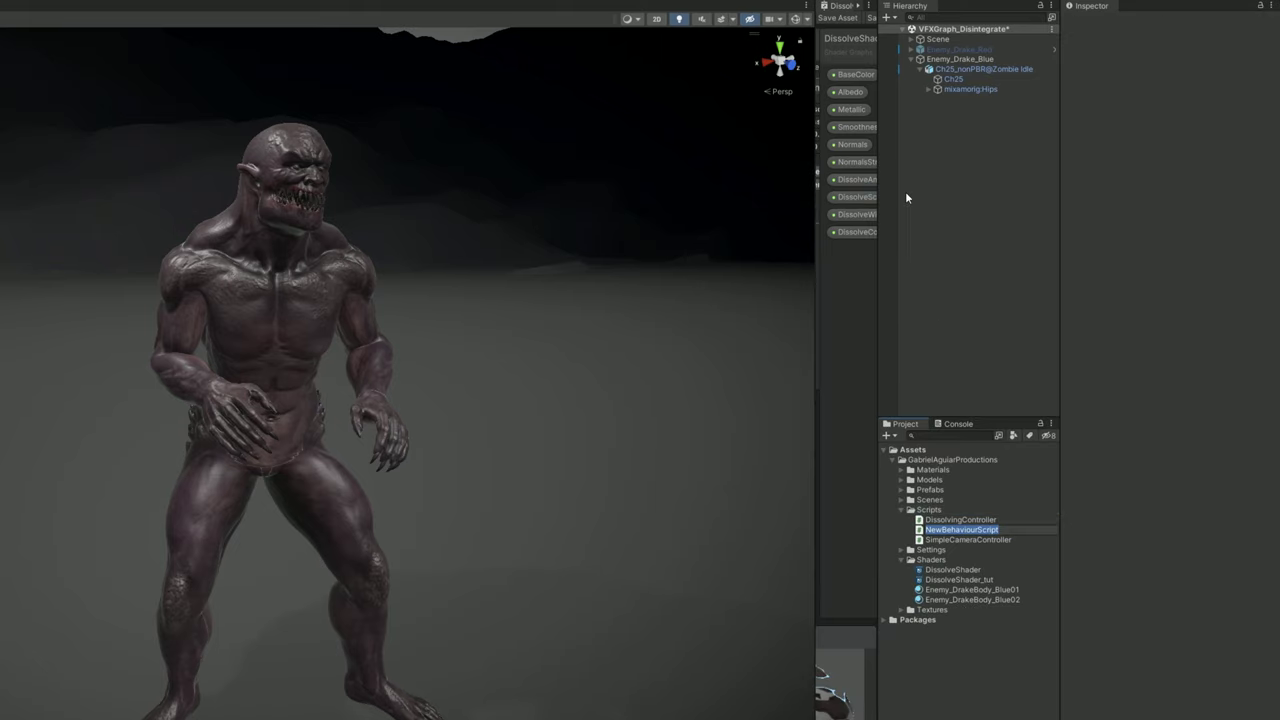
{"action": "type", "text": "DissolvingControllerTut"}
{"action": "key", "text": "Return"}
Attach the DissolvingControllerTut script to Enemy_Drake_Blue and open it in Visual Studio
{"action": "left_click", "coordinate": [960, 59]}
{"action": "left_click_drag", "start_coordinate": [1000, 531], "coordinate": [1160, 214]}
{"action": "left_click", "coordinate": [1179, 128]}
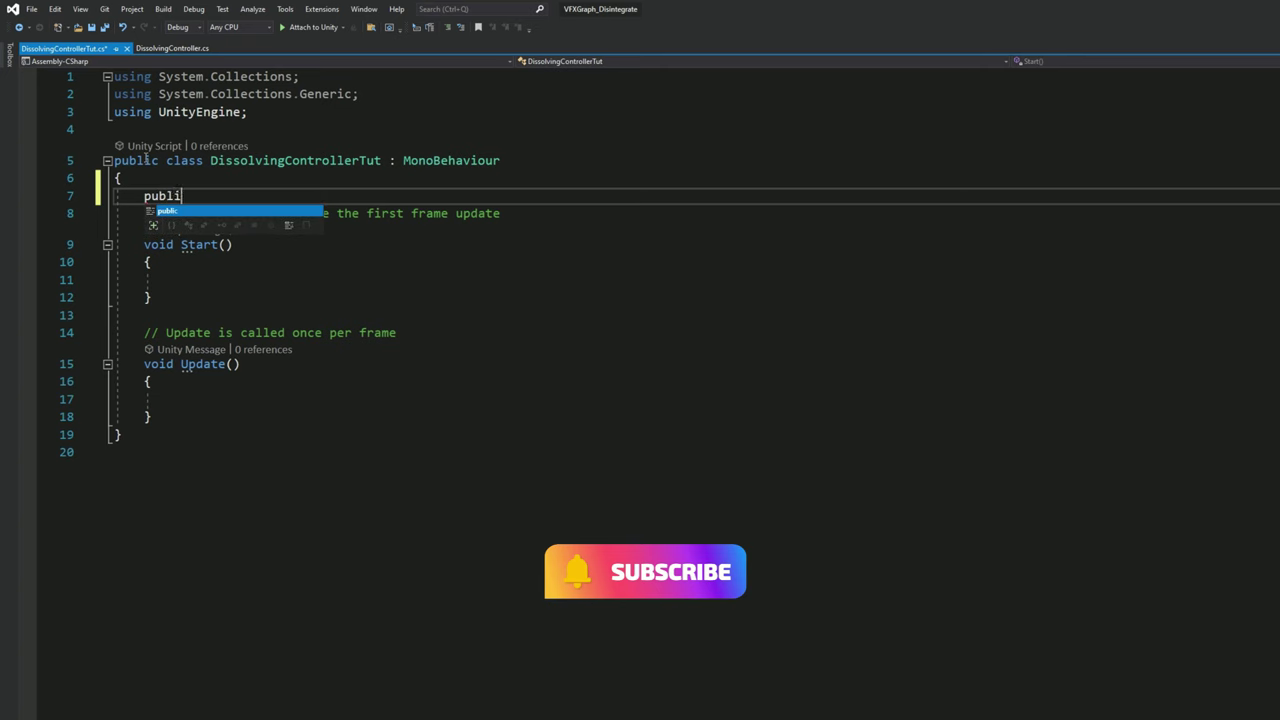
Declare a public SkinnedMeshRenderer field named skinnedMesh at the start of the DissolvingControllerTut class
{"action": "type", "text": "c skinn "}
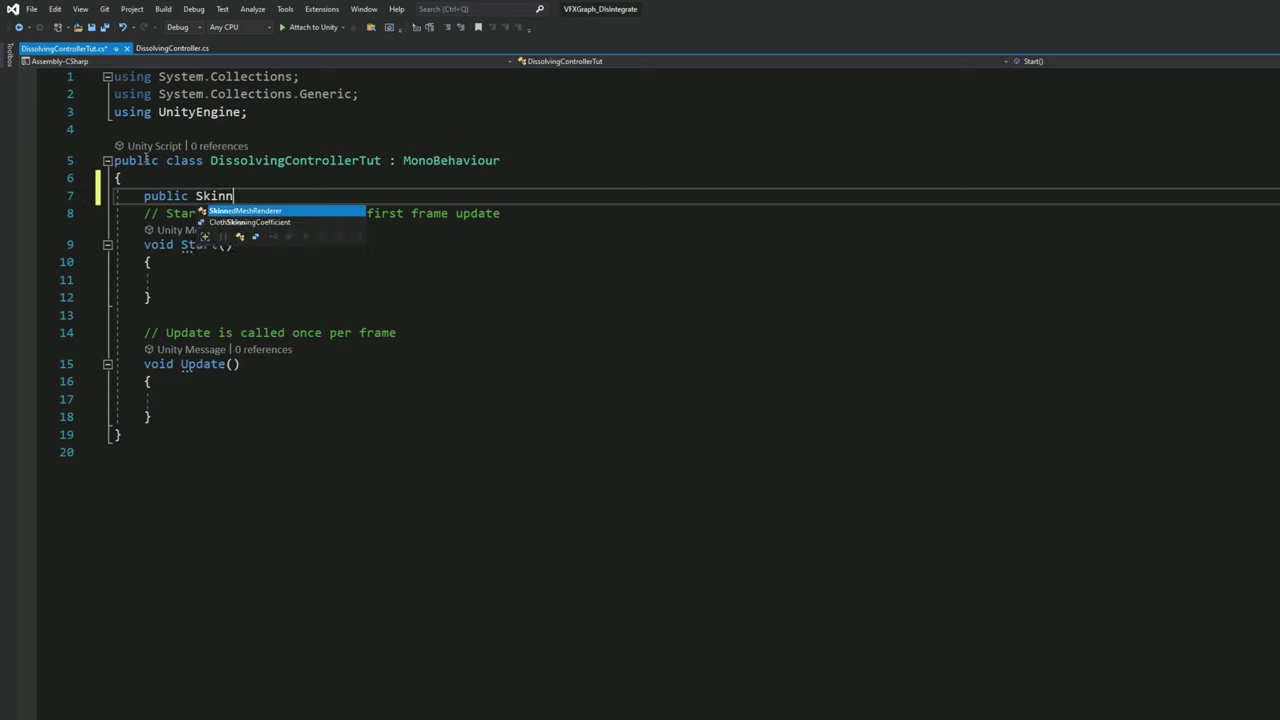
{"action": "type", "text": "sk"}
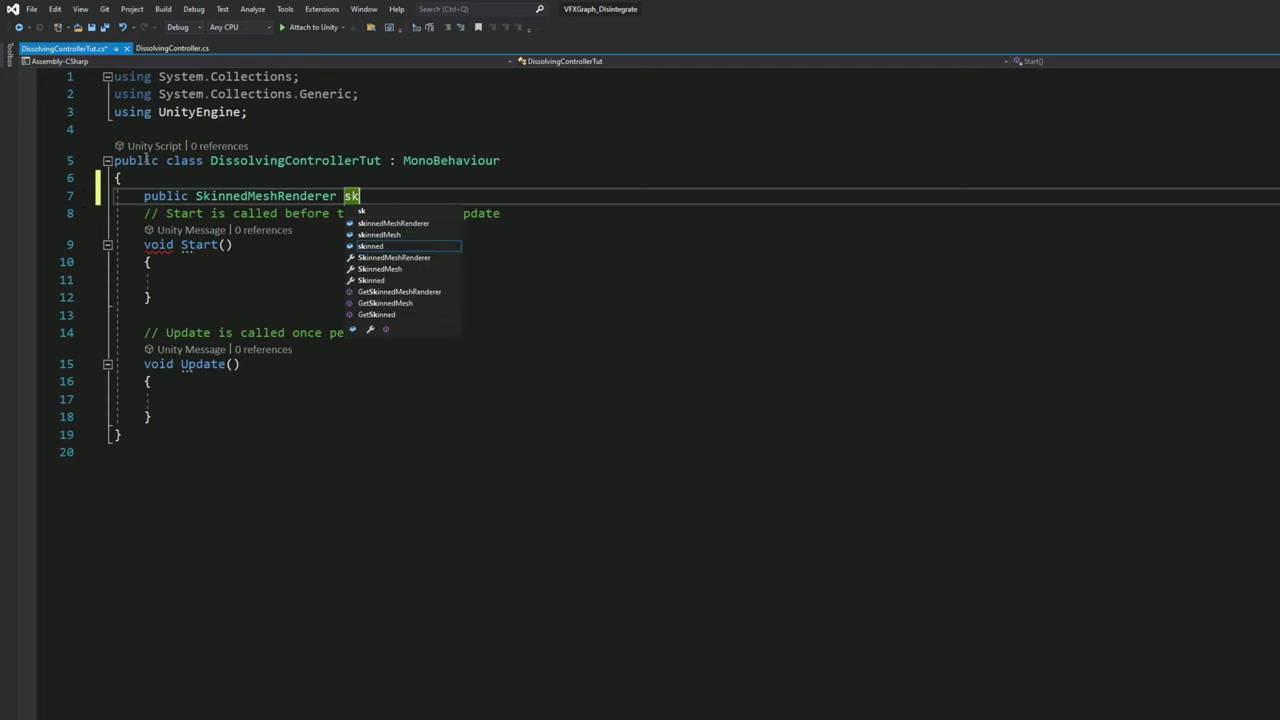
{"action": "type", "text": "innedMesh;"}
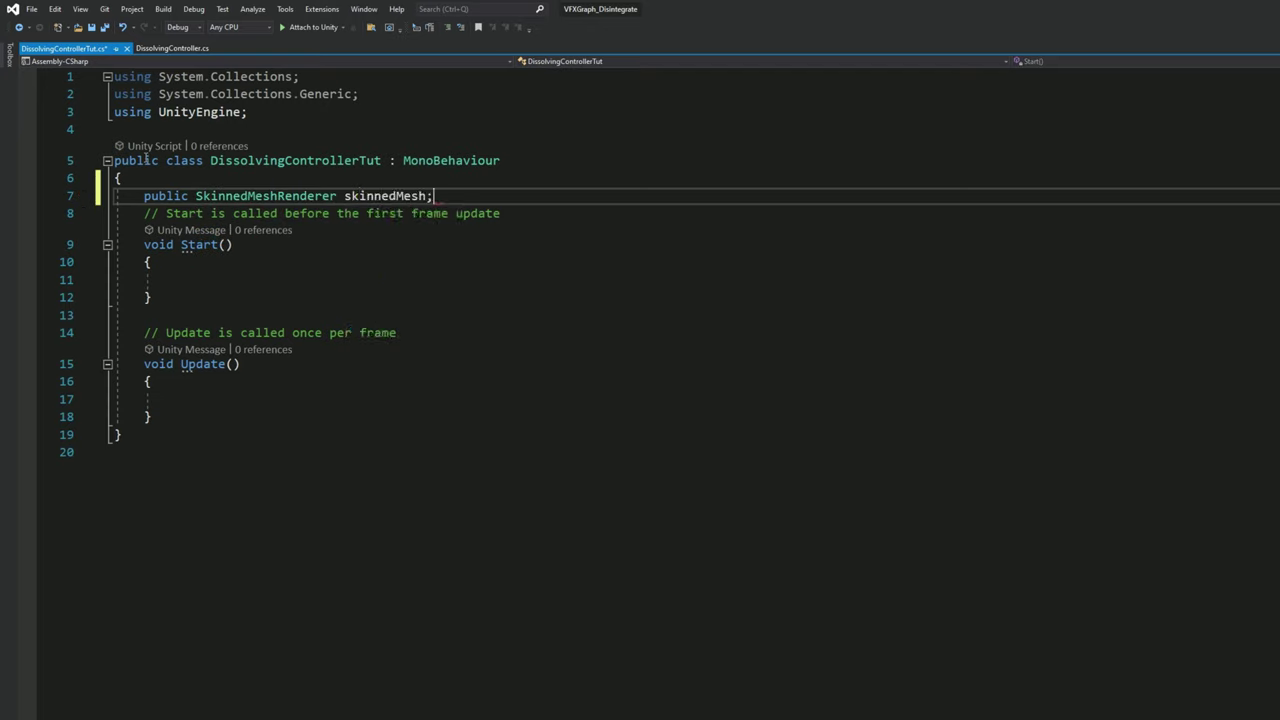
Replace the comment above Start with a private Material[] field named skinnedMaterials
{"action": "left_click", "coordinate": [513, 213]}
{"action": "key", "text": "shift+Home"}
{"action": "key", "text": "Return"}
{"action": "type", "text": "privat"}
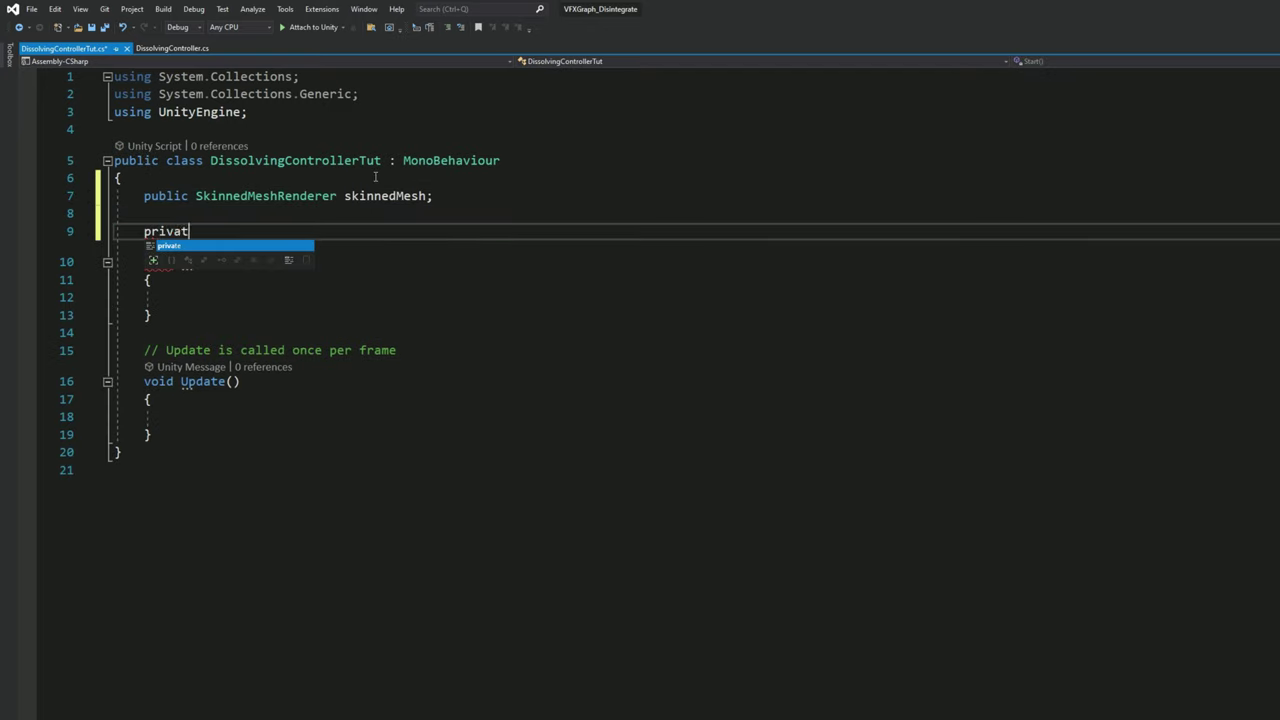
{"action": "type", "text": "e Material[] skinned"}
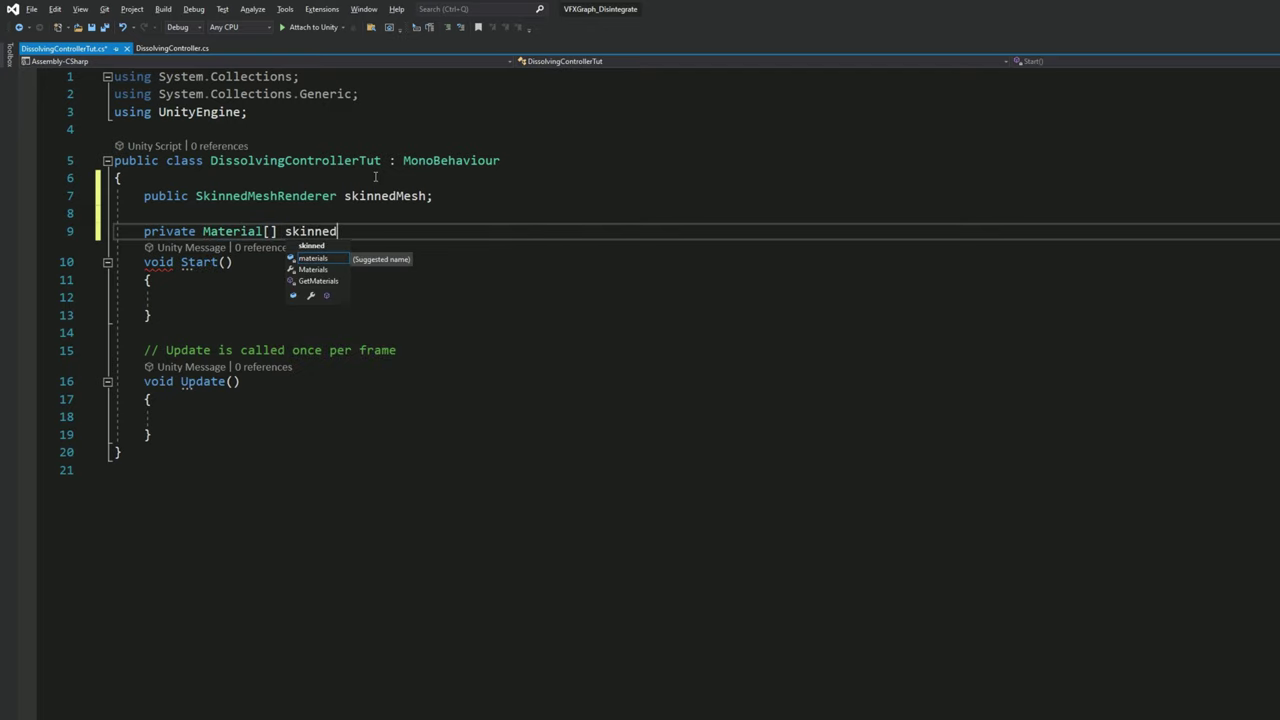
{"action": "type", "text": "Materials;"}
{"action": "key", "text": "Return"}
In Start, assign skinnedMesh.materials to skinnedMaterials when skinnedMesh is not null
{"action": "left_click", "coordinate": [221, 313]}
{"action": "type", "text": "if(ski"}
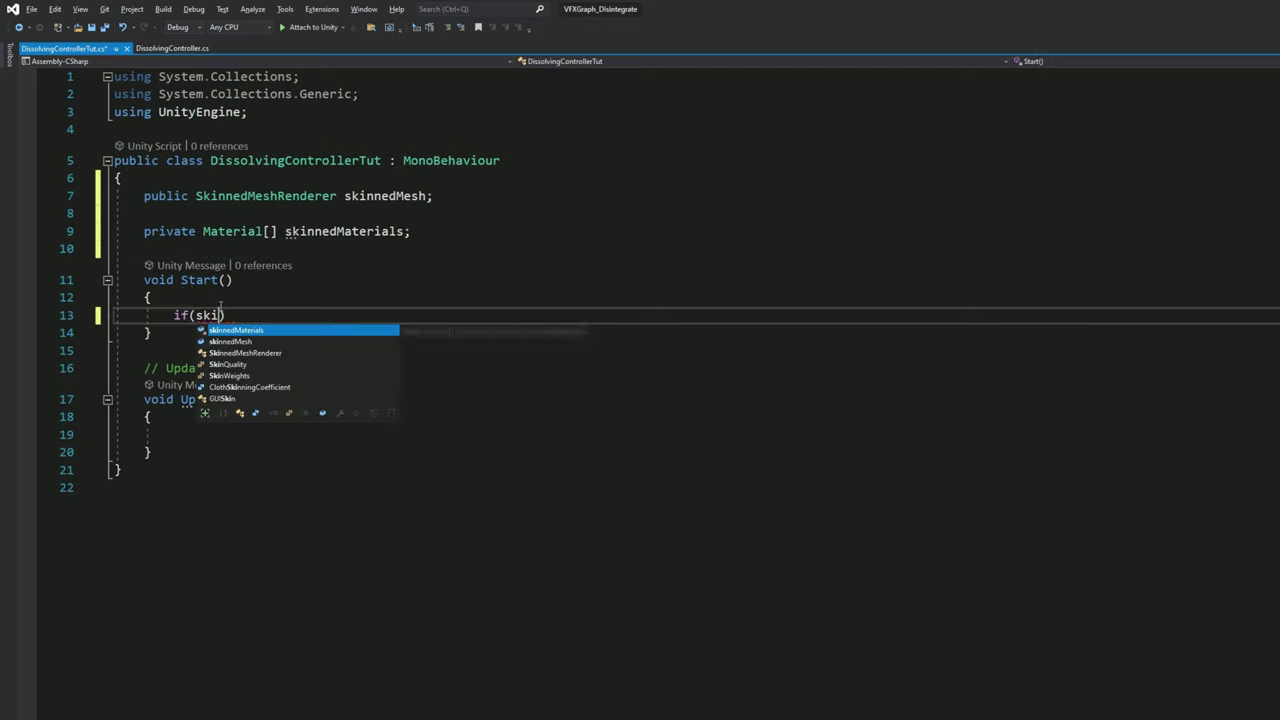
{"action": "key", "text": "Down"}
{"action": "type", "text": "nnedMesh != nu"}
{"action": "key", "text": "Return"}
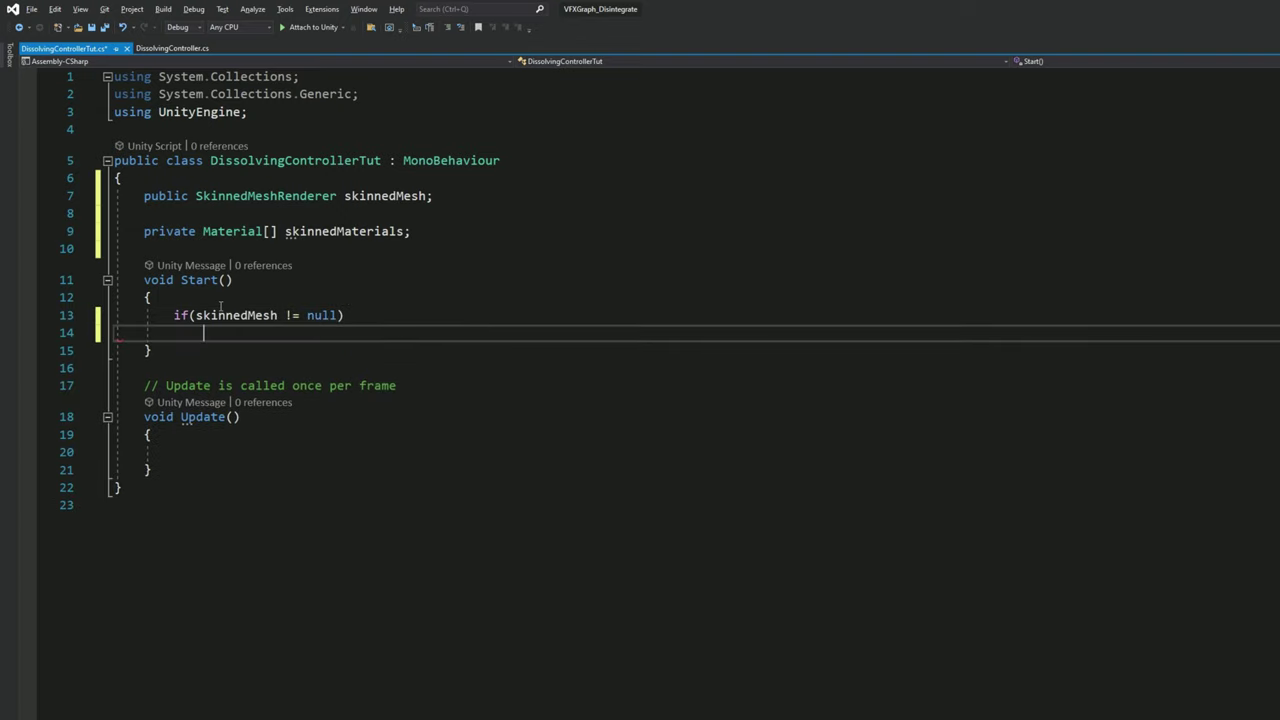
{"action": "type", "text": "skin"}
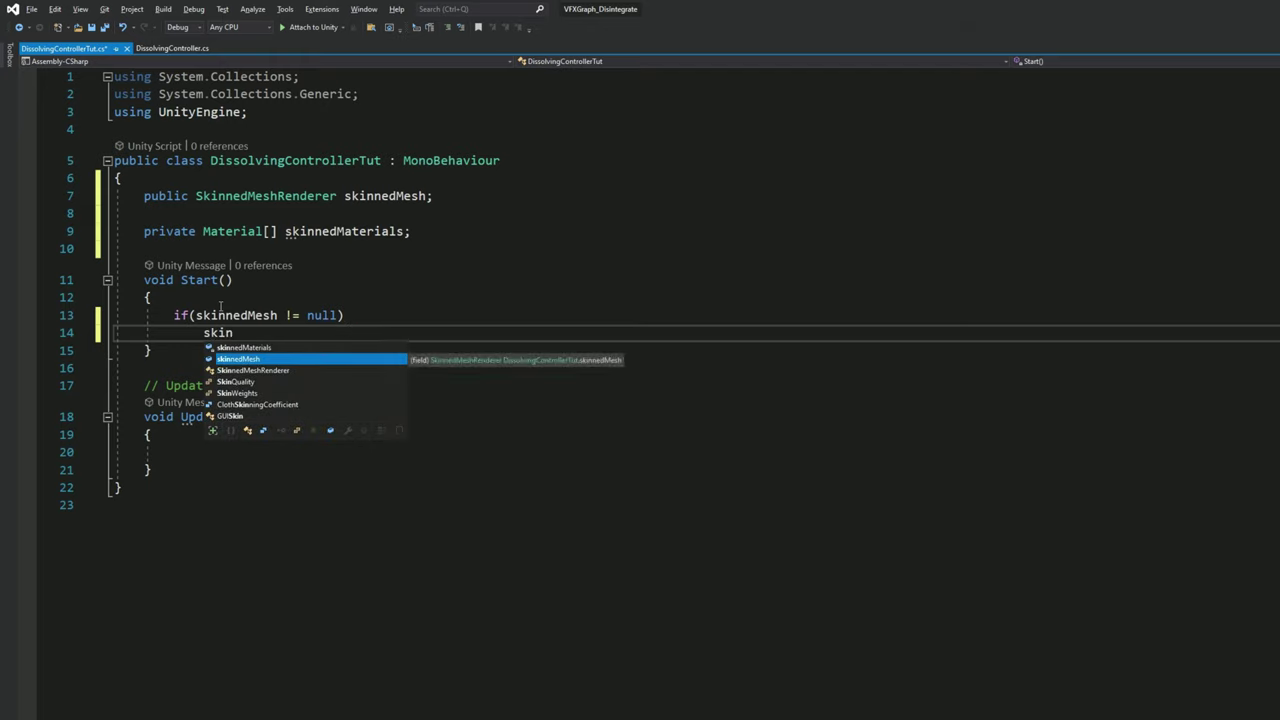
{"action": "type", "text": "nedMaterials = skin"}
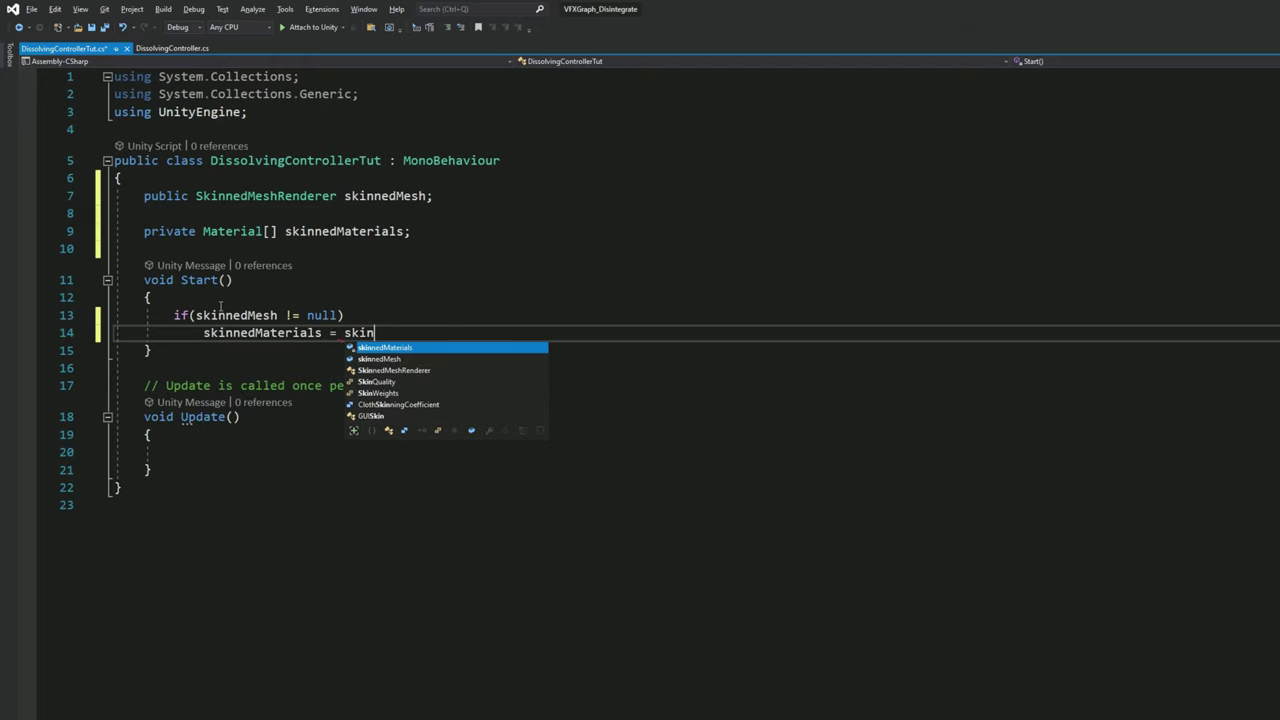
{"action": "type", "text": "nedMesh.mater"}
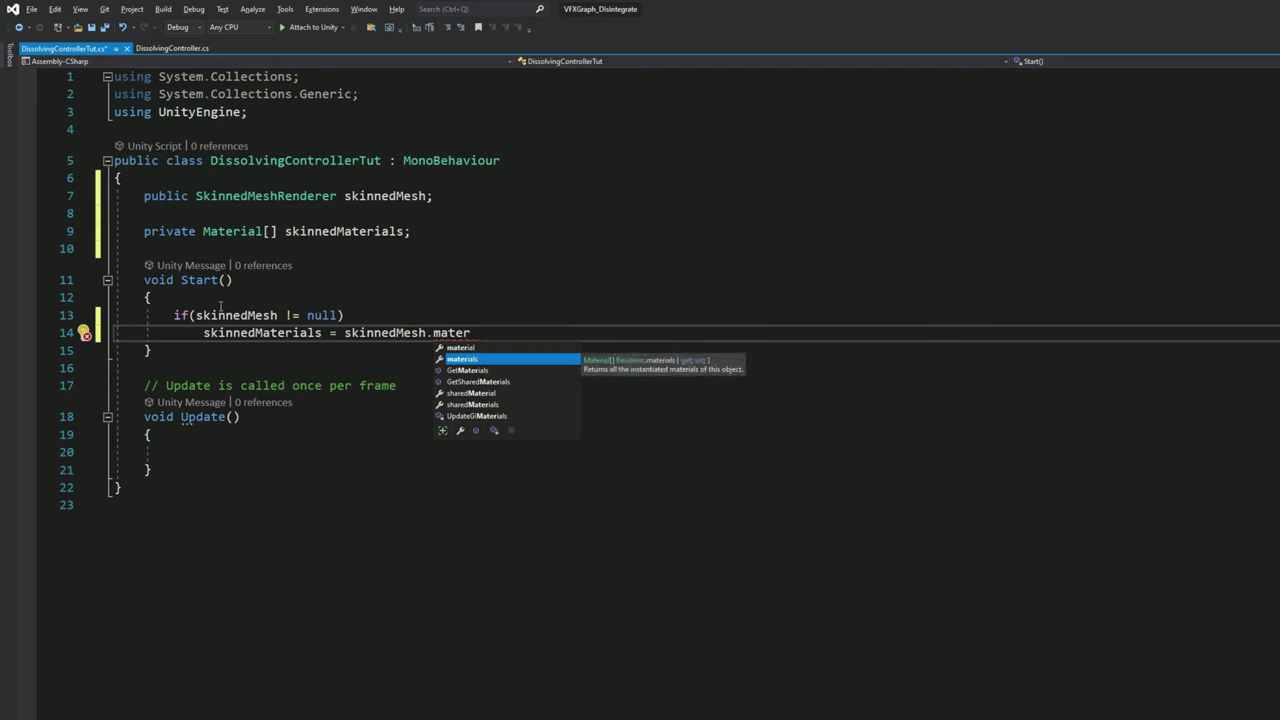
{"action": "key", "text": "Tab"}
{"action": "type", "text": ";"}
In Update, add an if condition checking Input.GetKeyDown (KeyCode.Space)
{"action": "left_click", "coordinate": [180, 452]}
{"action": "type", "text": "if"}
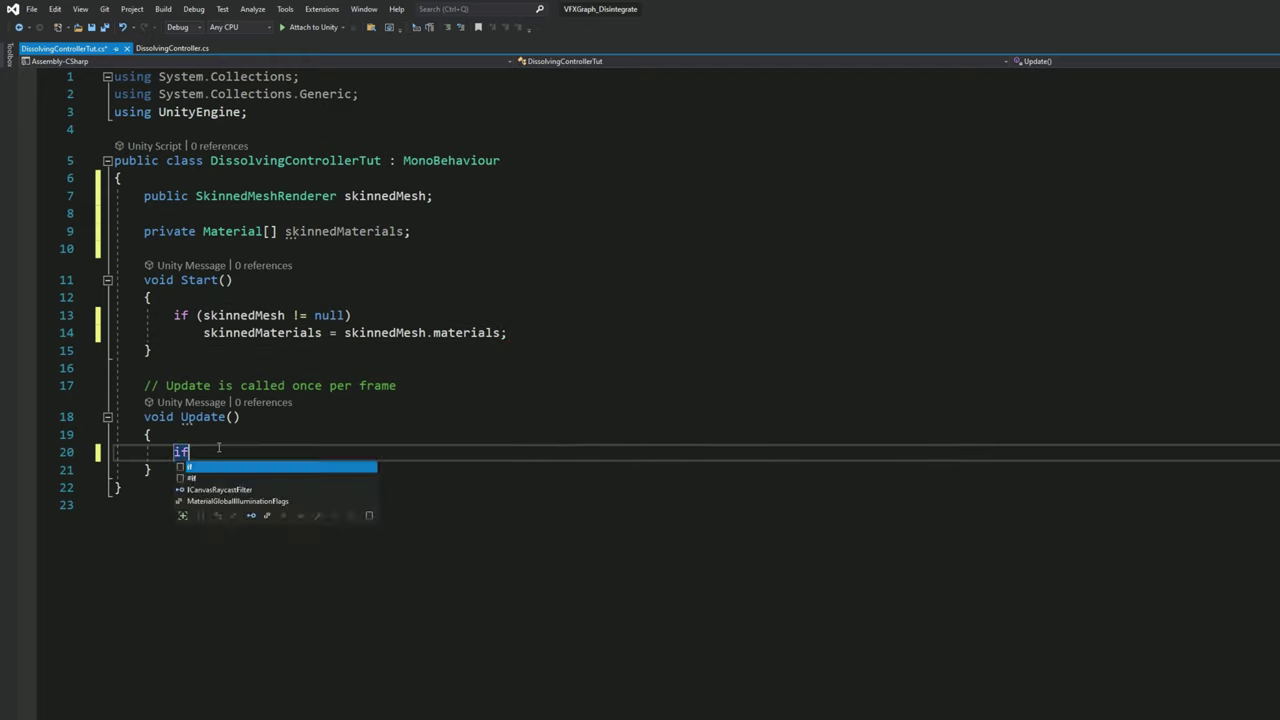
{"action": "type", "text": "(Input.GetKeyDown (KeyCode."}
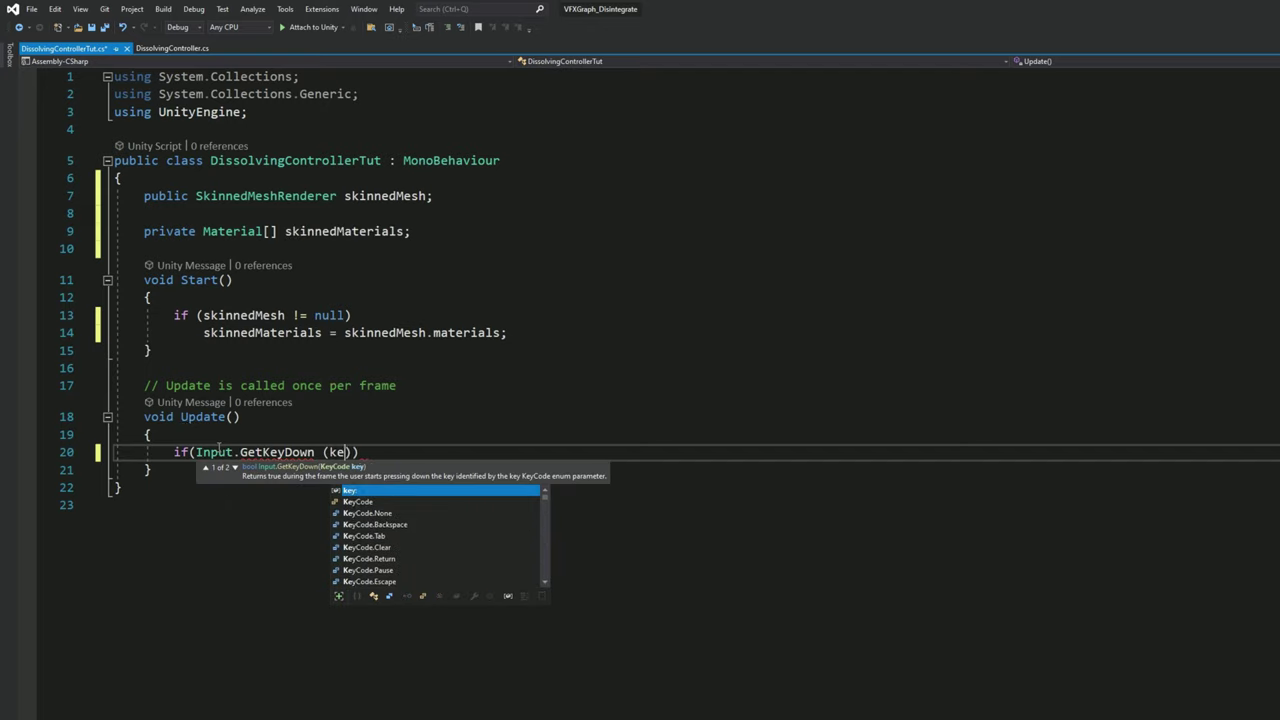
{"action": "type", "text": "spa))"}
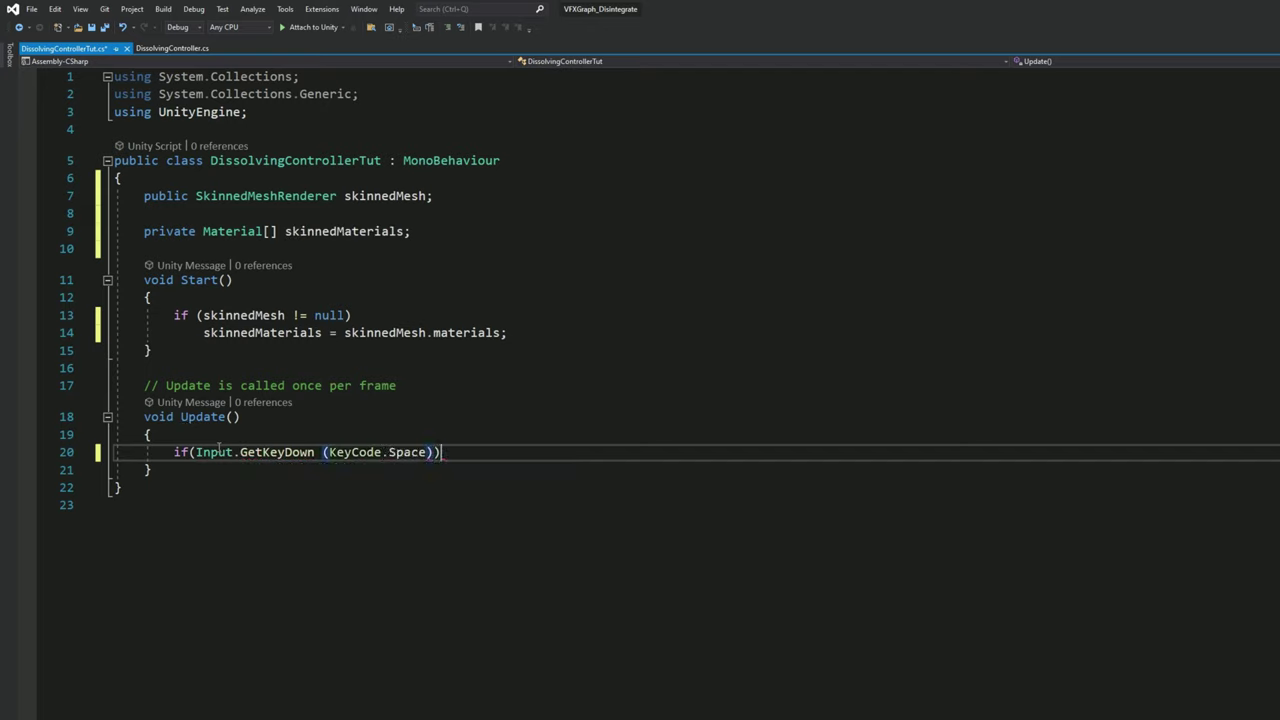
Inside the Space key check, add a block that calls StartCoroutine(DissolveCo())
{"action": "key", "text": "Return"}
{"action": "type", "text": "{"}
{"action": "key", "text": "Return"}
{"action": "type", "text": "Start"}
{"action": "type", "text": "Coroutine (Dissol"}
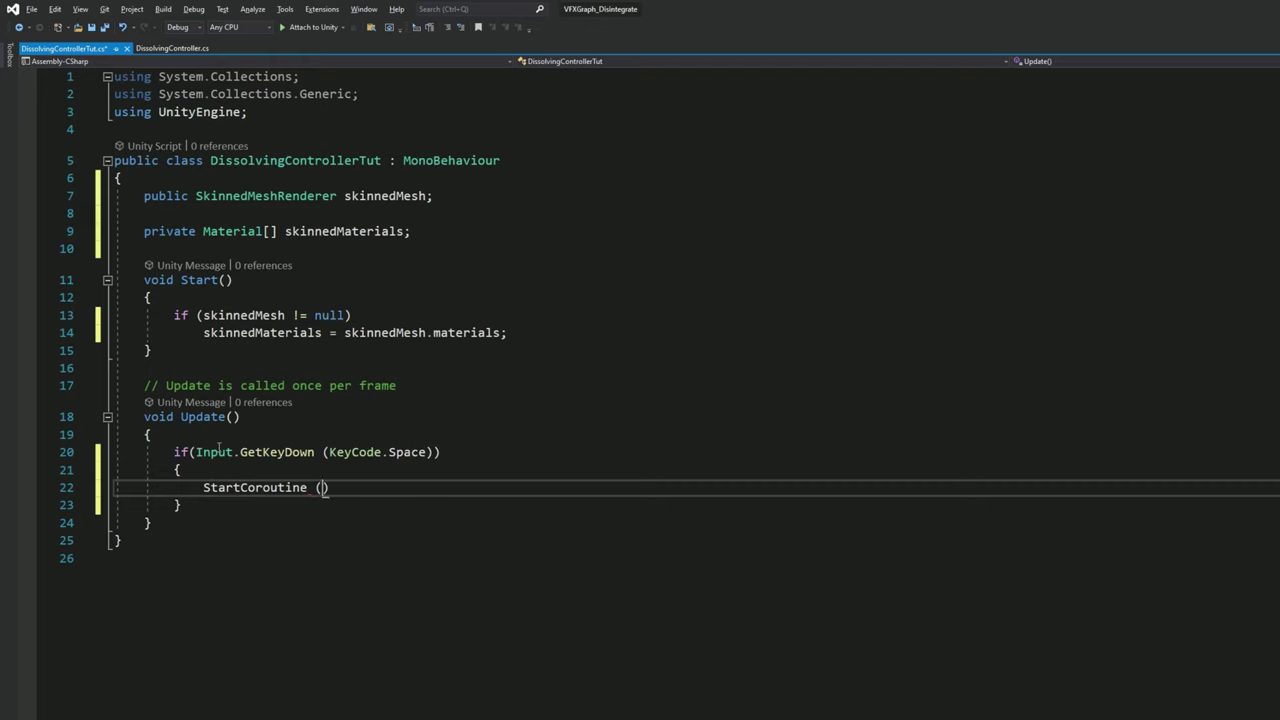
{"action": "type", "text": "veCo())"}
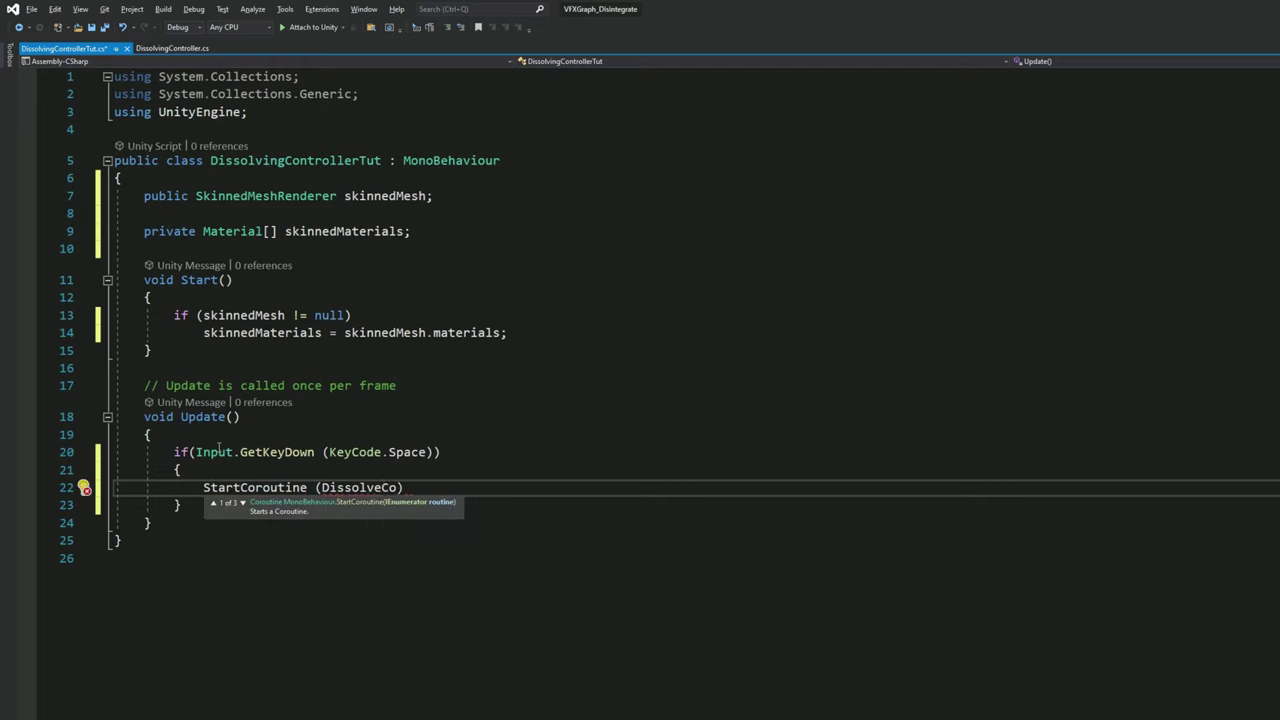
{"action": "type", "text": ";"}
Declare an IEnumerator method named DissolveCo below Update and open its body
{"action": "scroll", "coordinate": [218, 449], "scroll_direction": "down", "scroll_amount": 2}
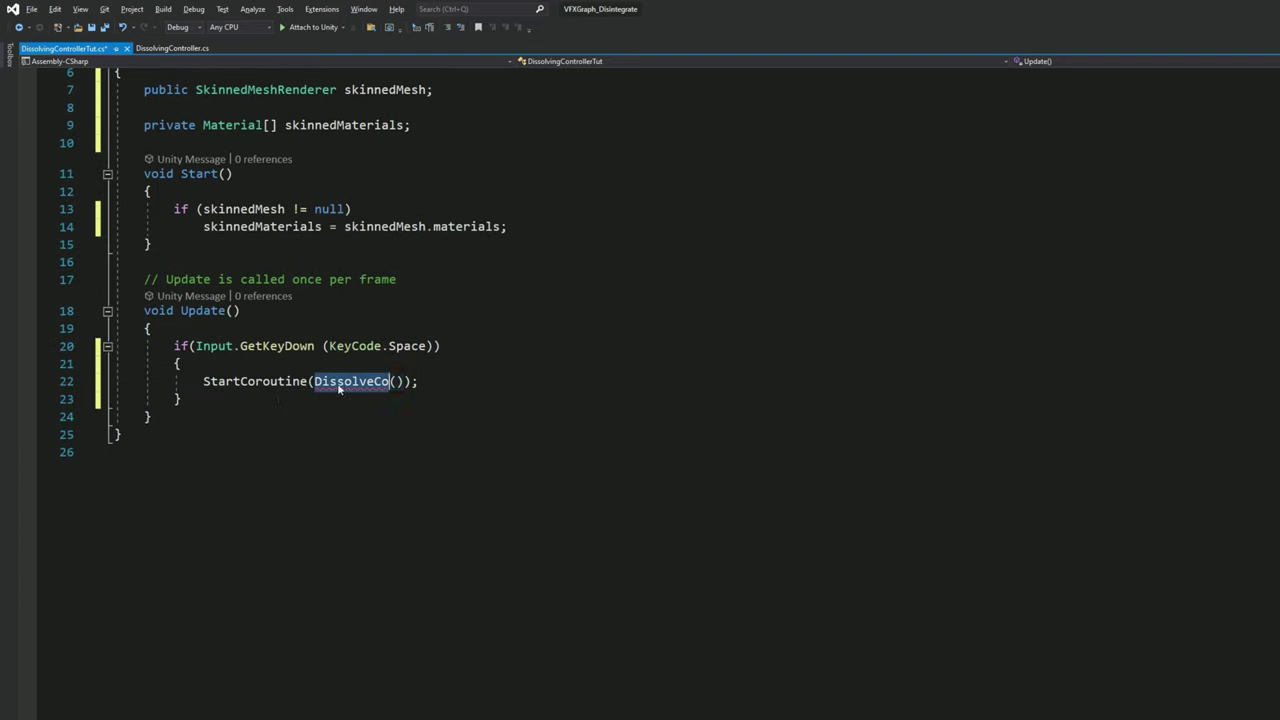
{"action": "left_click", "coordinate": [166, 418]}
{"action": "key", "text": "Return"}
{"action": "key", "text": "Return"}
{"action": "type", "text": "ienu"}
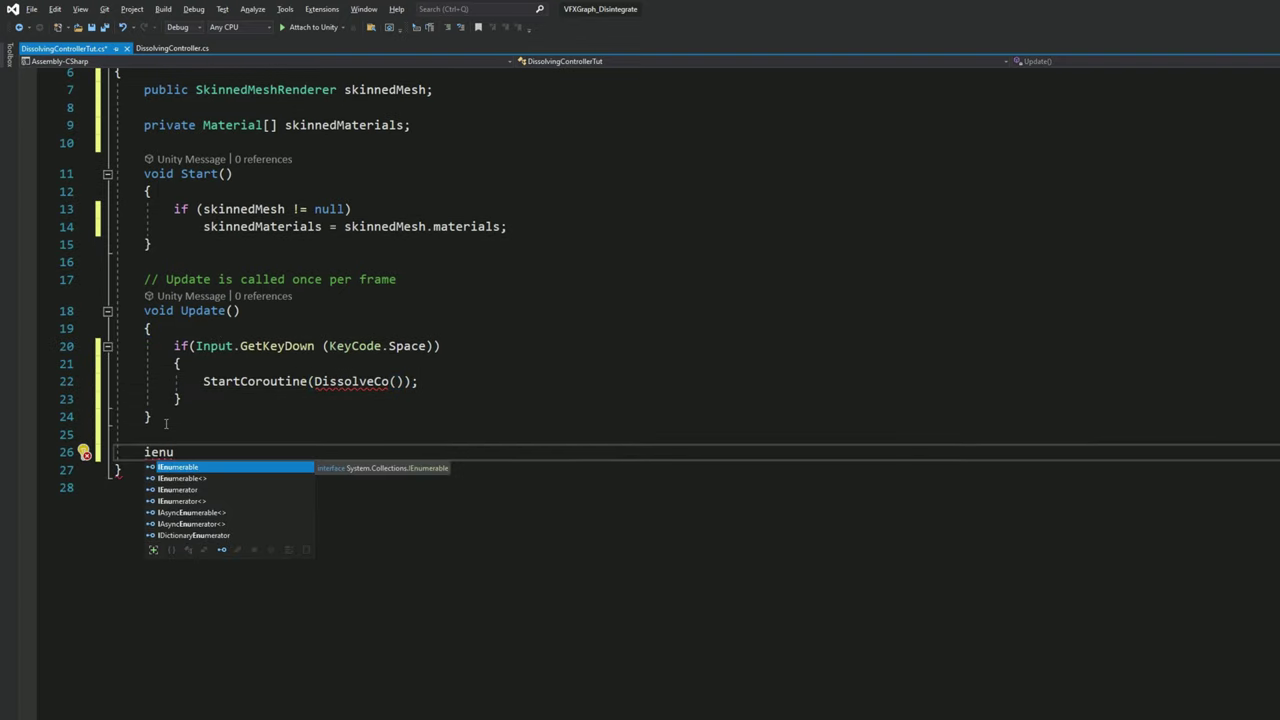
{"action": "key", "text": "Tab"}
{"action": "type", "text": "DissolveCo"}
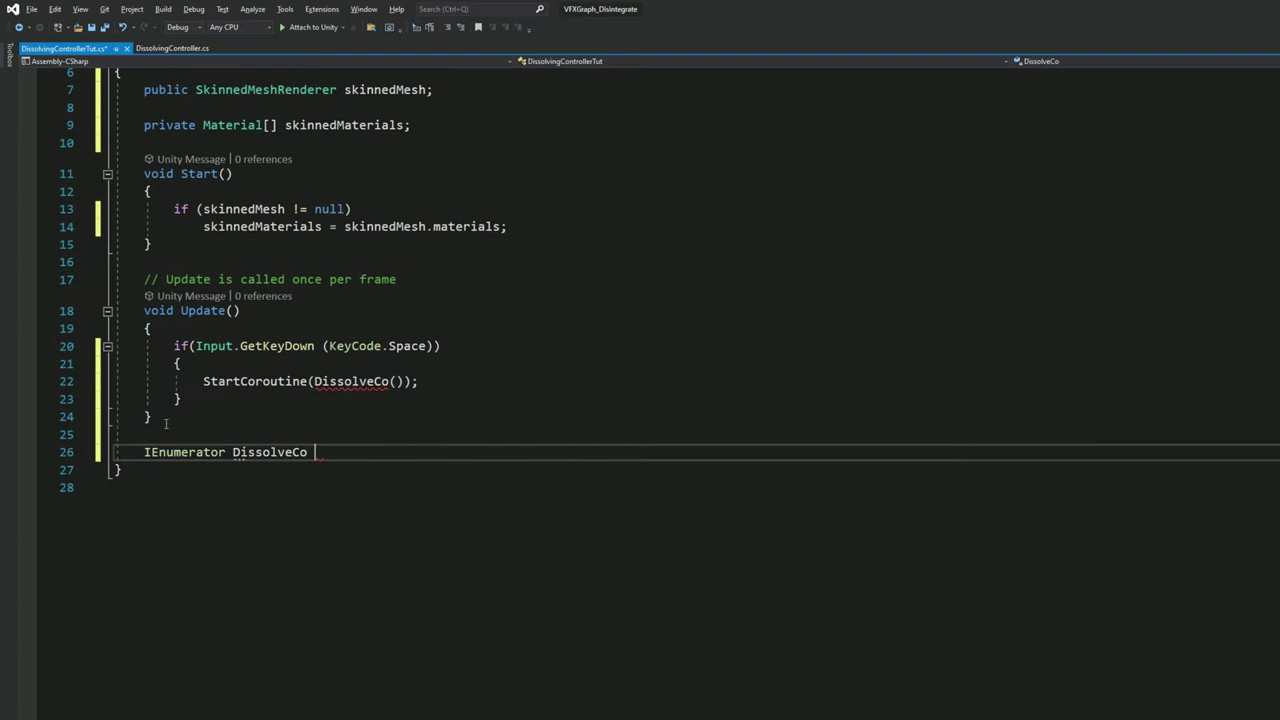
{"action": "type", "text": " ()"}
{"action": "key", "text": "Return"}
{"action": "type", "text": "{"}
In DissolveCo, add an if block that checks skinnedMaterials.Length >0
{"action": "key", "text": "Return"}
{"action": "type", "text": "if(skinnedMaterials.Length >0)"}
{"action": "key", "text": "Return"}
{"action": "type", "text": "{"}
{"action": "key", "text": "Return"}
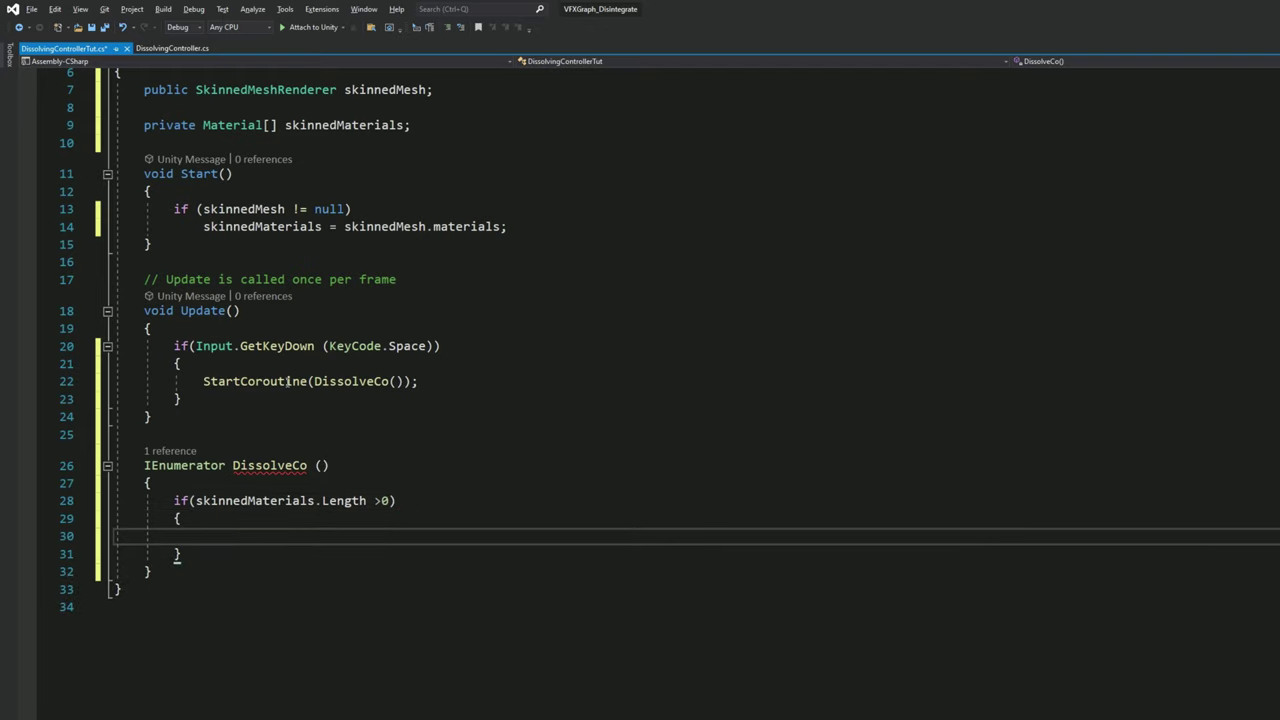
Inside the length check, write a while condition skinnedMaterials[0].GetFloat("") < 1 with the property name left empty
{"action": "type", "text": "while(skin"}
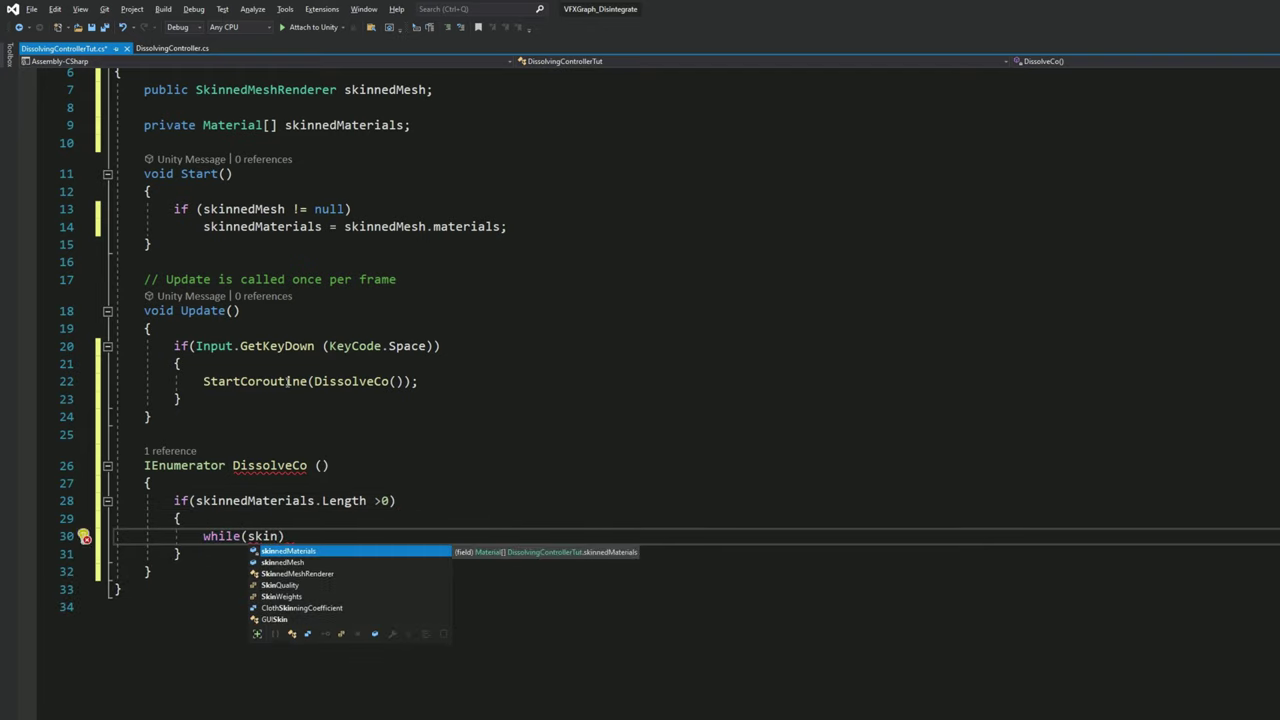
{"action": "key", "text": "Tab"}
{"action": "type", "text": "[0"}
{"action": "type", "text": ".get"}
{"action": "scroll", "coordinate": [512, 410], "scroll_direction": "down", "scroll_amount": 2}
{"action": "key", "text": "Tab"}
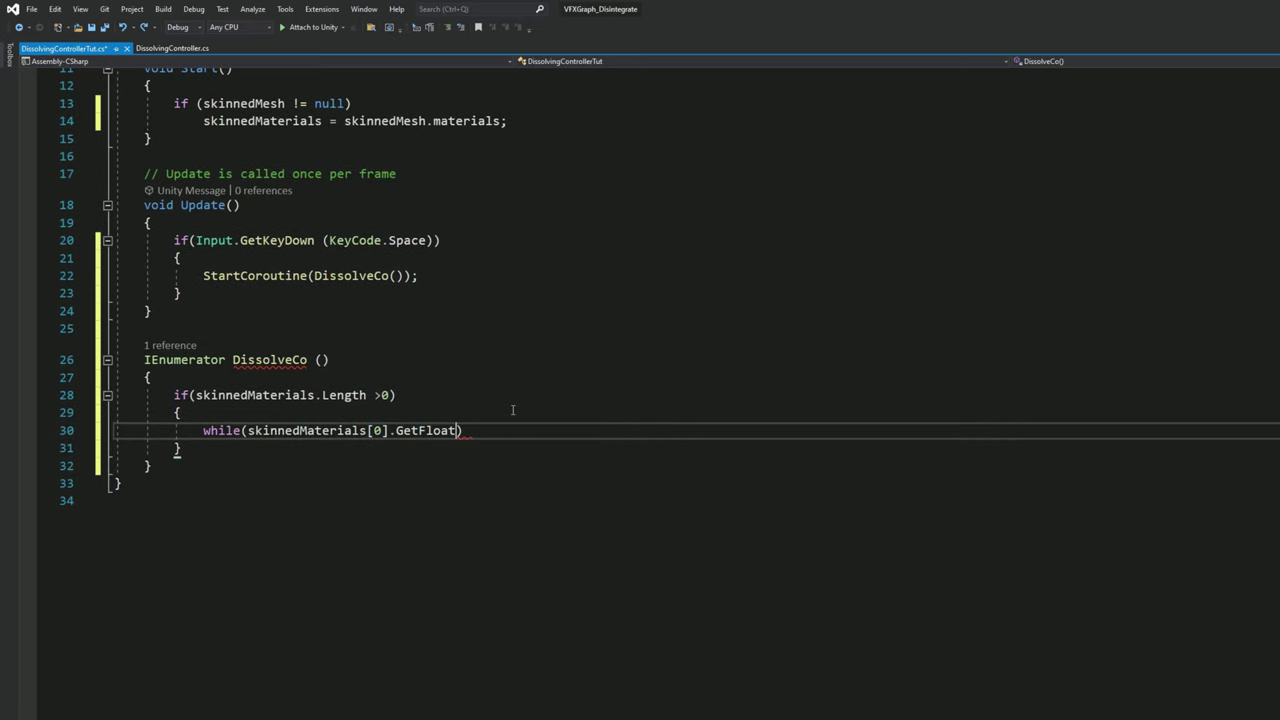
{"action": "type", "text": "(\""}
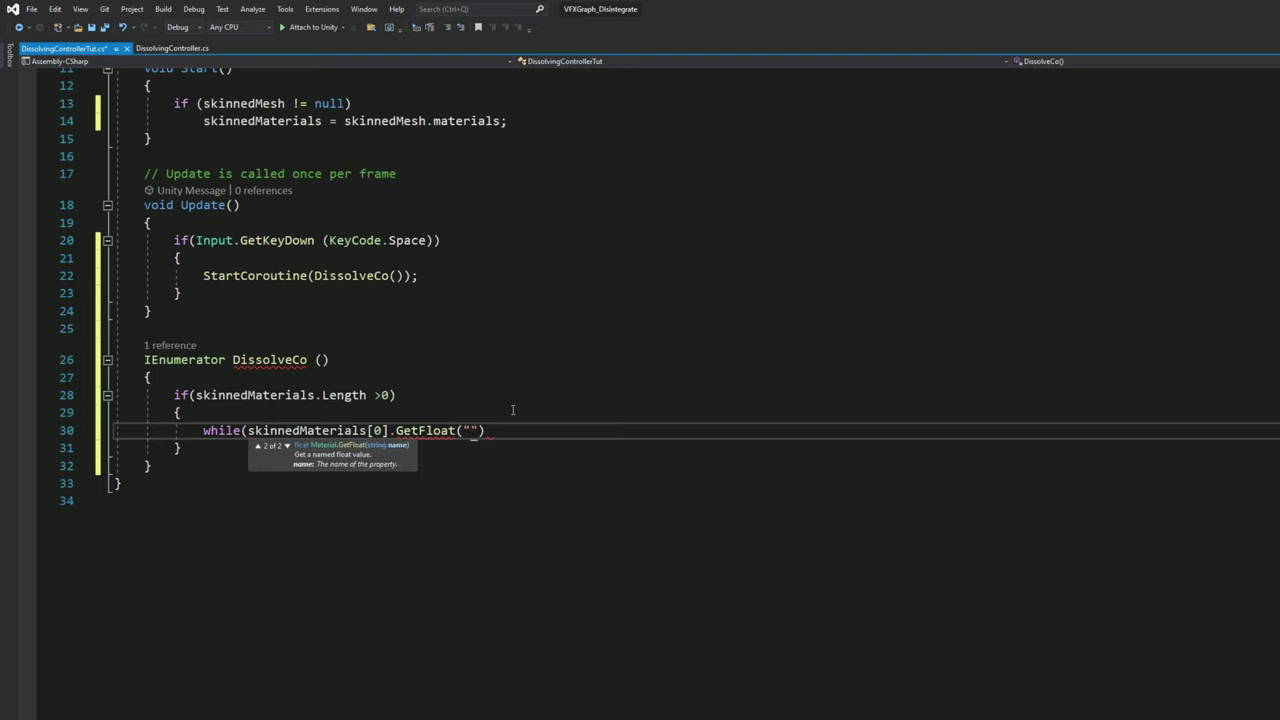
{"action": "type", "text": "\") < 1"}
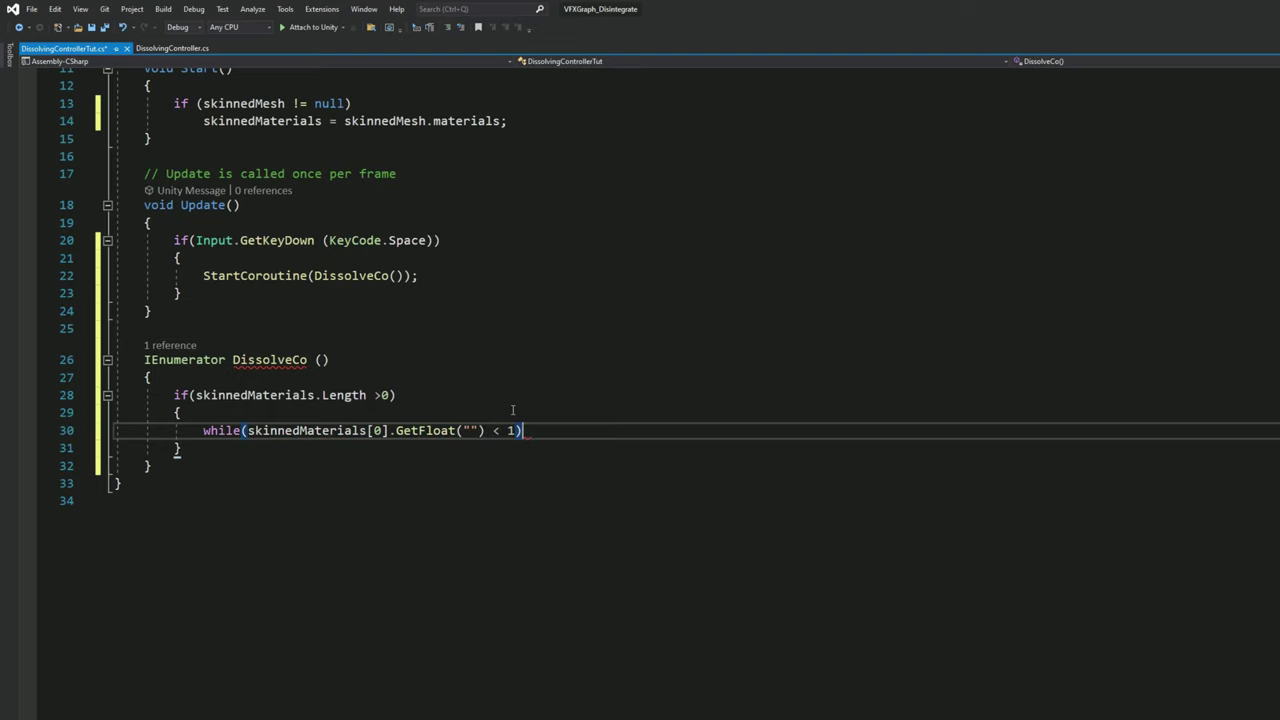
Give the while loop a braced body containing the placeholder comment //decrease
{"action": "key", "text": "Return"}
{"action": "type", "text": "{"}
{"action": "key", "text": "Return"}
{"action": "left_click", "coordinate": [512, 410]}
{"action": "left_click", "coordinate": [485, 431]}
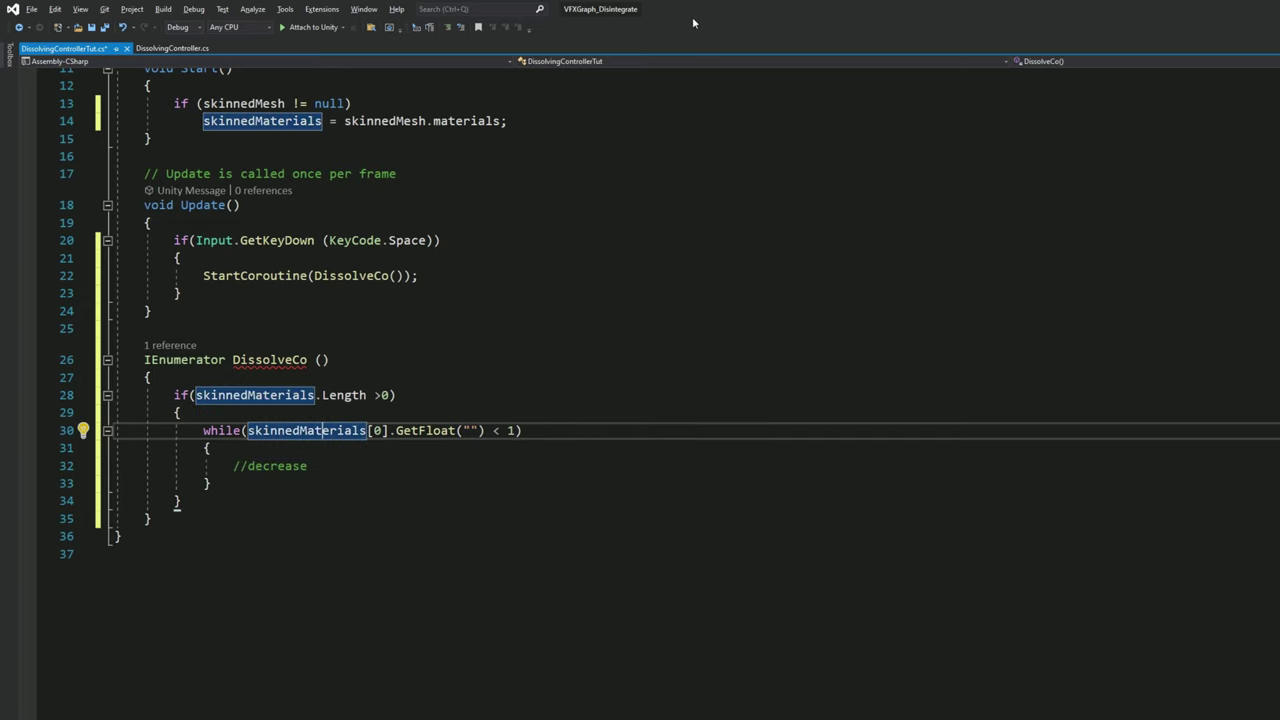
Copy the DissolveAmount property's reference from DissolveShader_tut in Unity and paste _DissolveAmount into the script's empty GetFloat string
{"action": "left_click_drag", "start_coordinate": [684, 14], "coordinate": [690, 500]}
{"action": "left_click", "coordinate": [378, 224]}
{"action": "left_click_drag", "start_coordinate": [1077, 164], "coordinate": [1012, 170]}
{"action": "key", "text": "ctrl+c"}
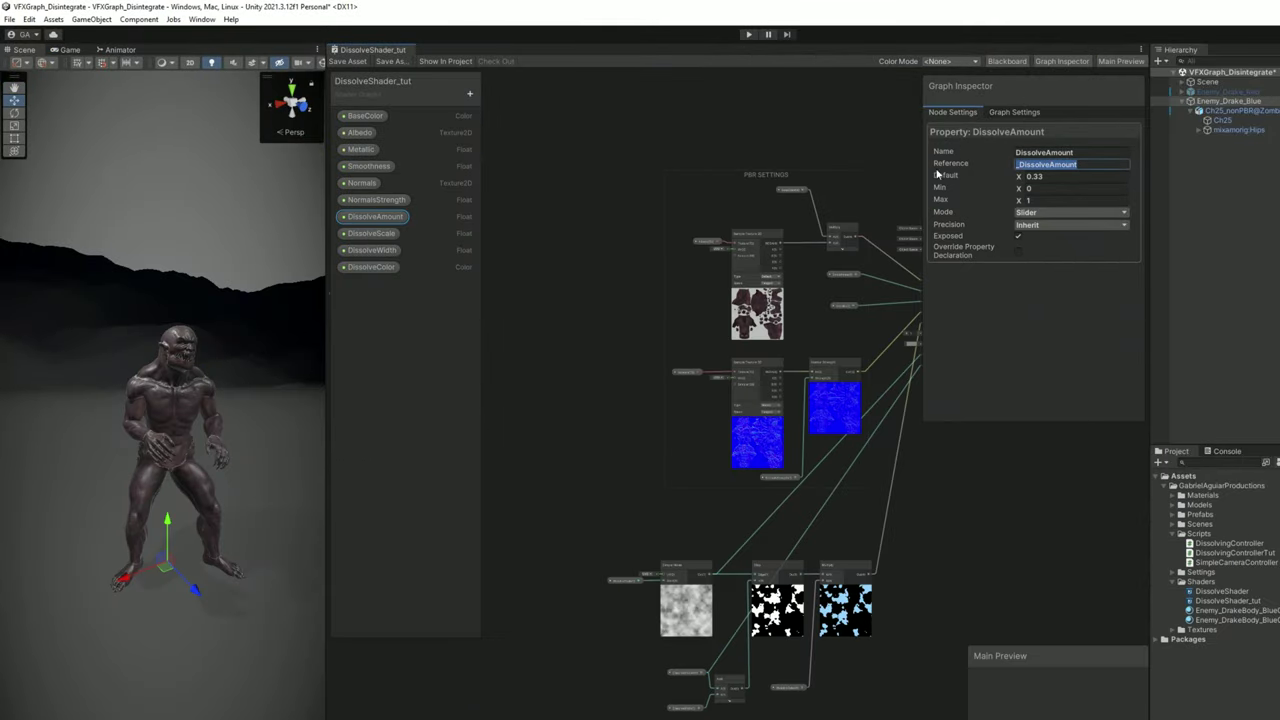
{"action": "key", "text": "alt+Tab"}
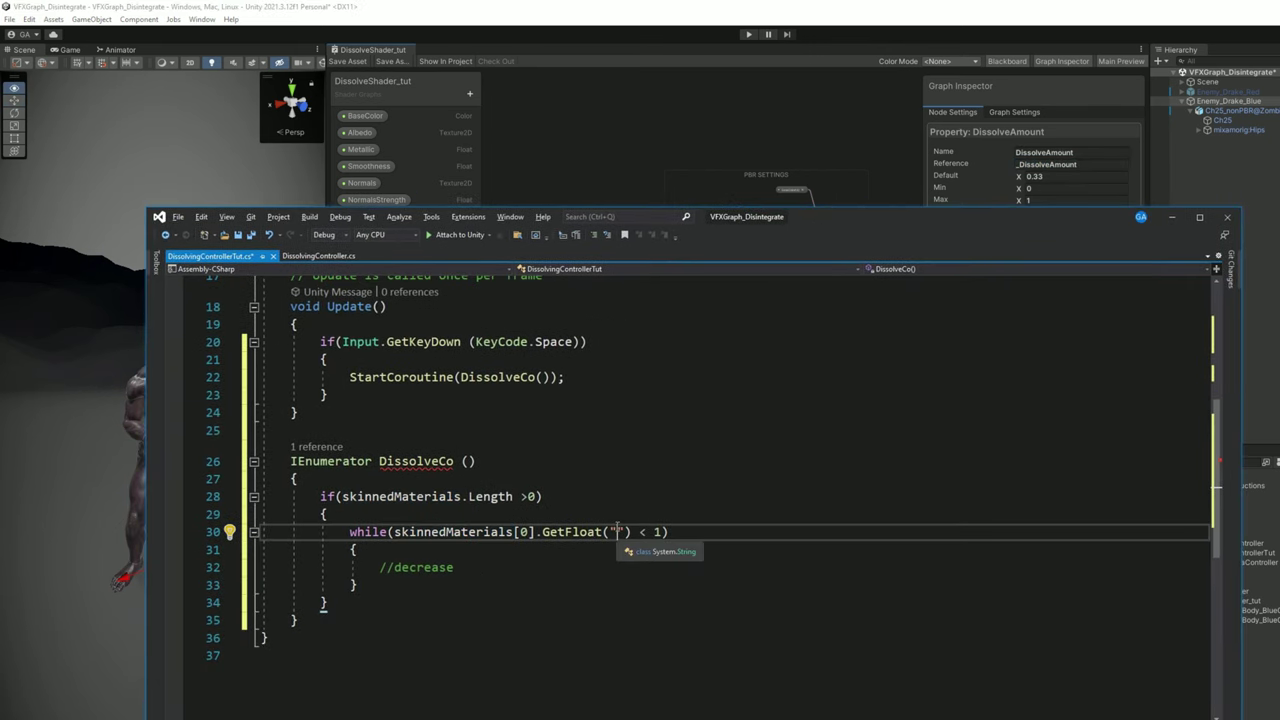
{"action": "key", "text": "ctrl+v"}
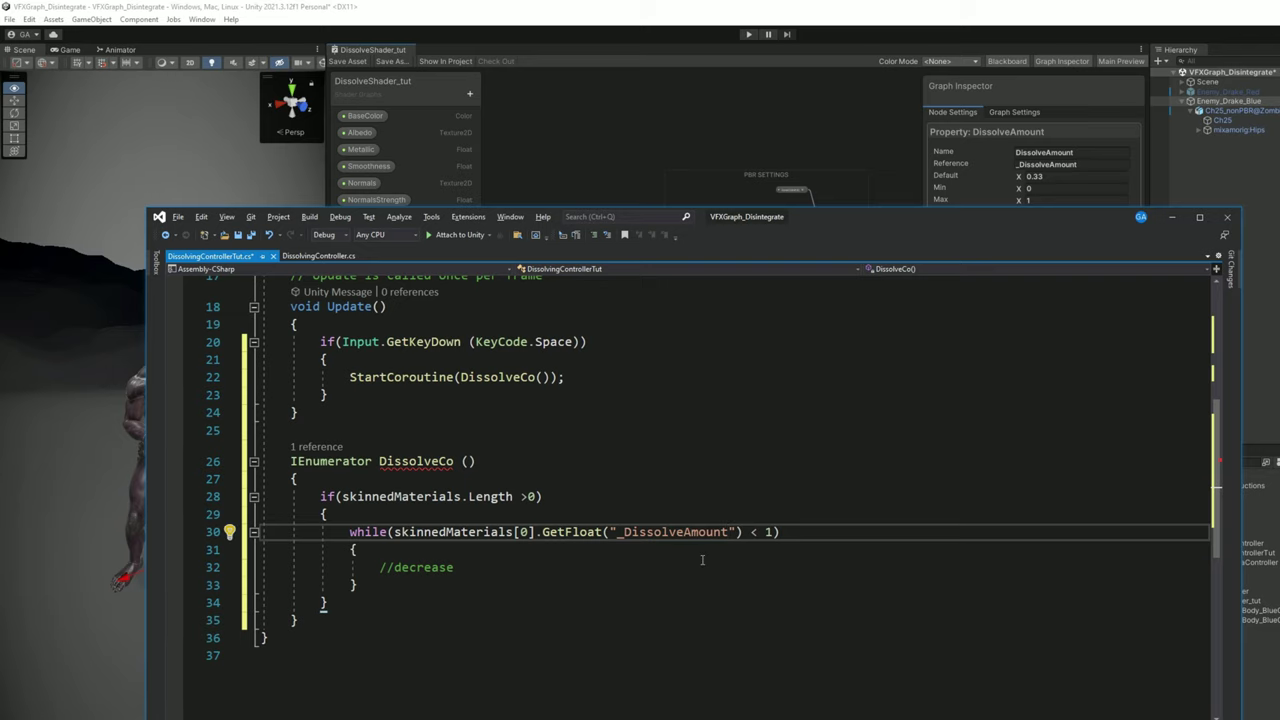
Declare float counter = 0; above the while loop in DissolveCo, followed by a blank line
{"action": "scroll", "coordinate": [702, 560], "scroll_direction": "down", "scroll_amount": 1}
{"action": "left_click", "coordinate": [388, 459]}
{"action": "key", "text": "Return"}
{"action": "type", "text": "float counter = 0;"}
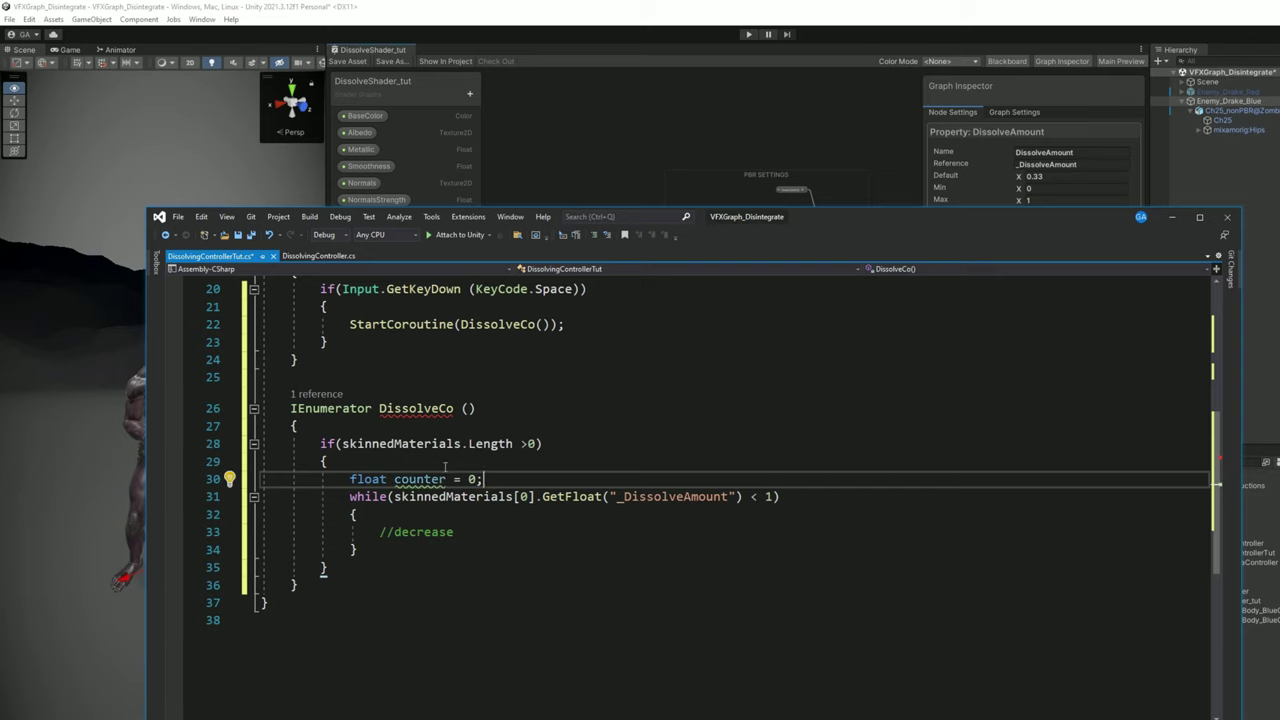
{"action": "key", "text": "Return"}
Replace the //decrease comment in the while loop with counter += dissolveRate;
{"action": "left_click_drag", "start_coordinate": [454, 549], "coordinate": [380, 549]}
{"action": "type", "text": "counte"}
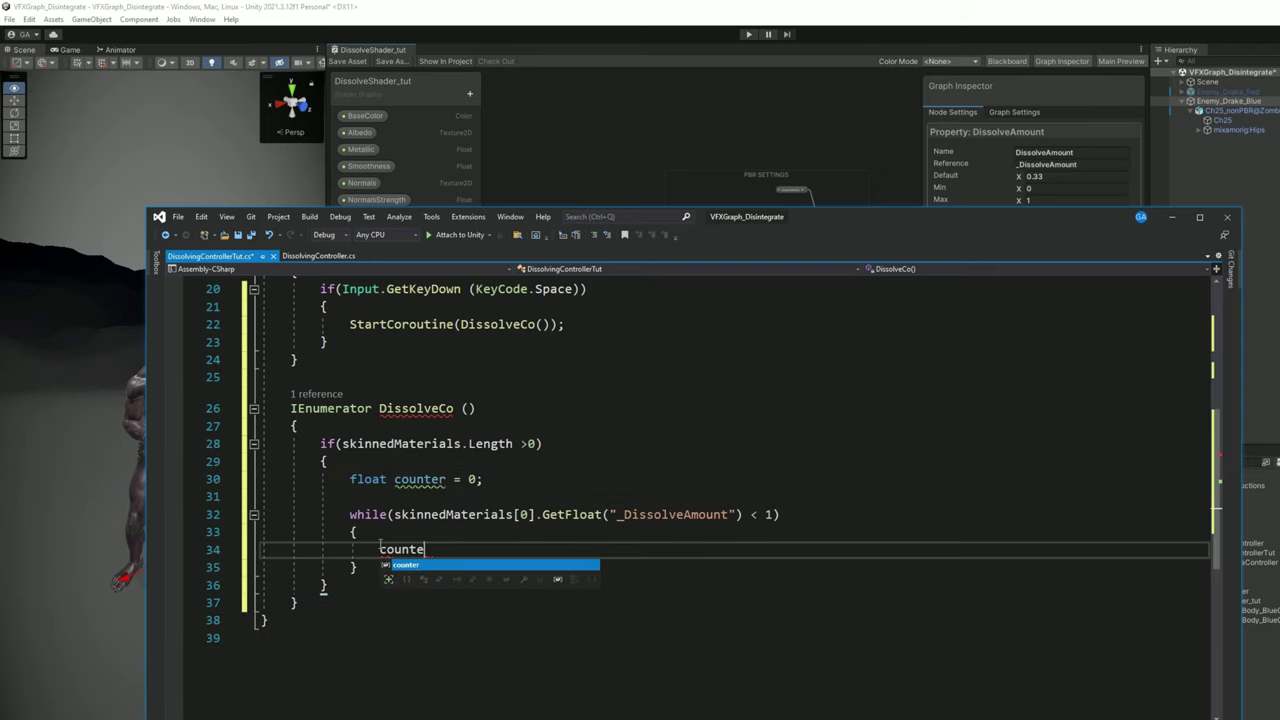
{"action": "type", "text": "r += dissolveRate"}
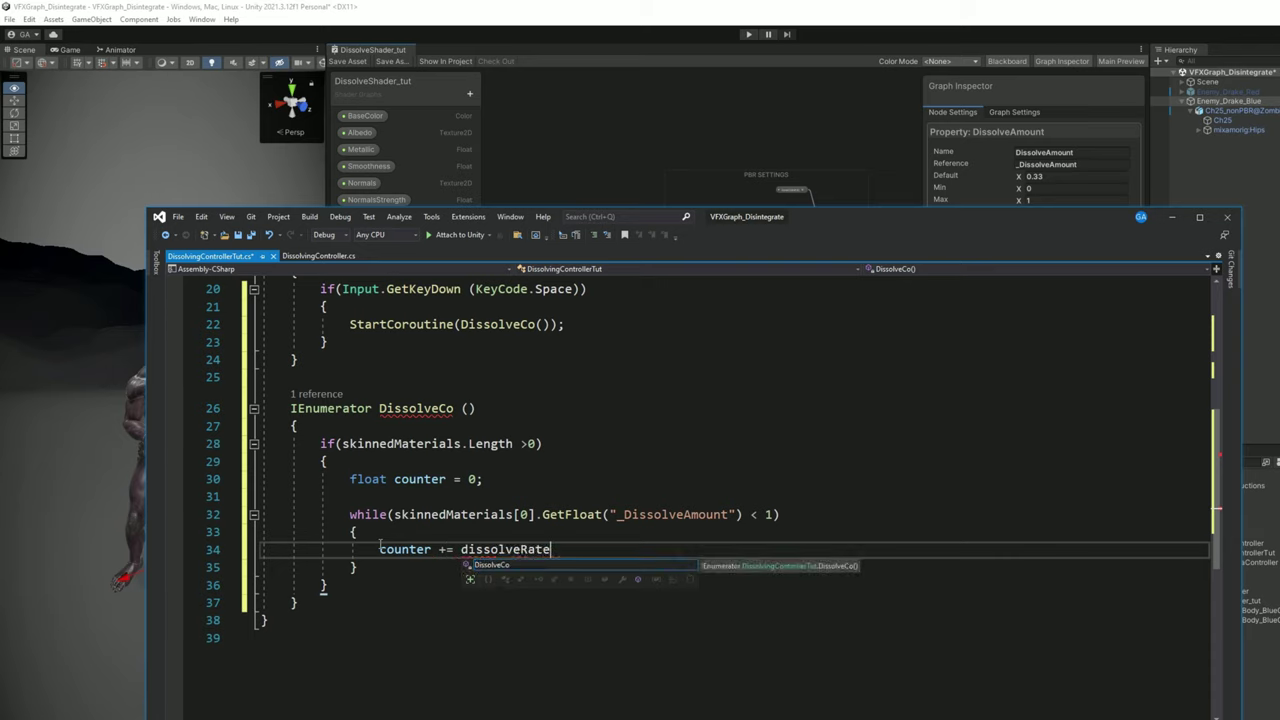
{"action": "type", "text": ";"}
Below the counter increment, add a braced for loop with int i from 0 while i<skinnedMaterials.Length, using i++
{"action": "key", "text": "Return"}
{"action": "type", "text": "for(int i"}
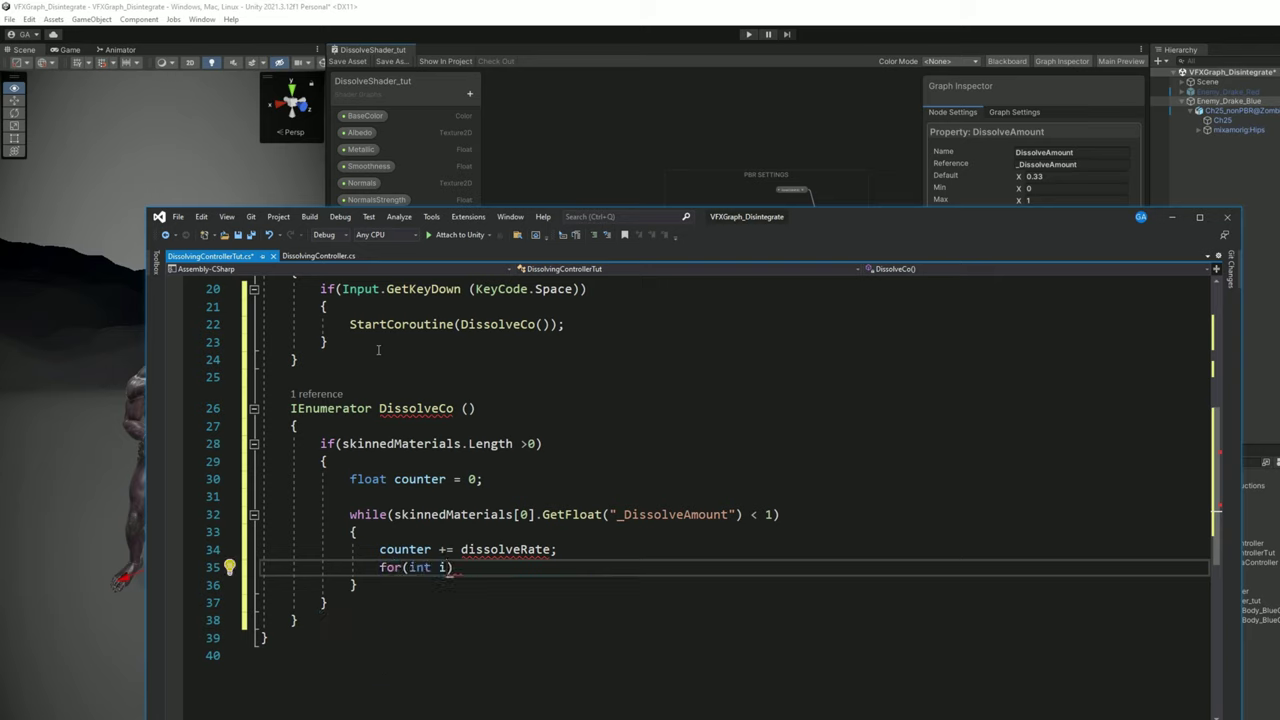
{"action": "type", "text": "=0; i<skinnedMaterials.Length"}
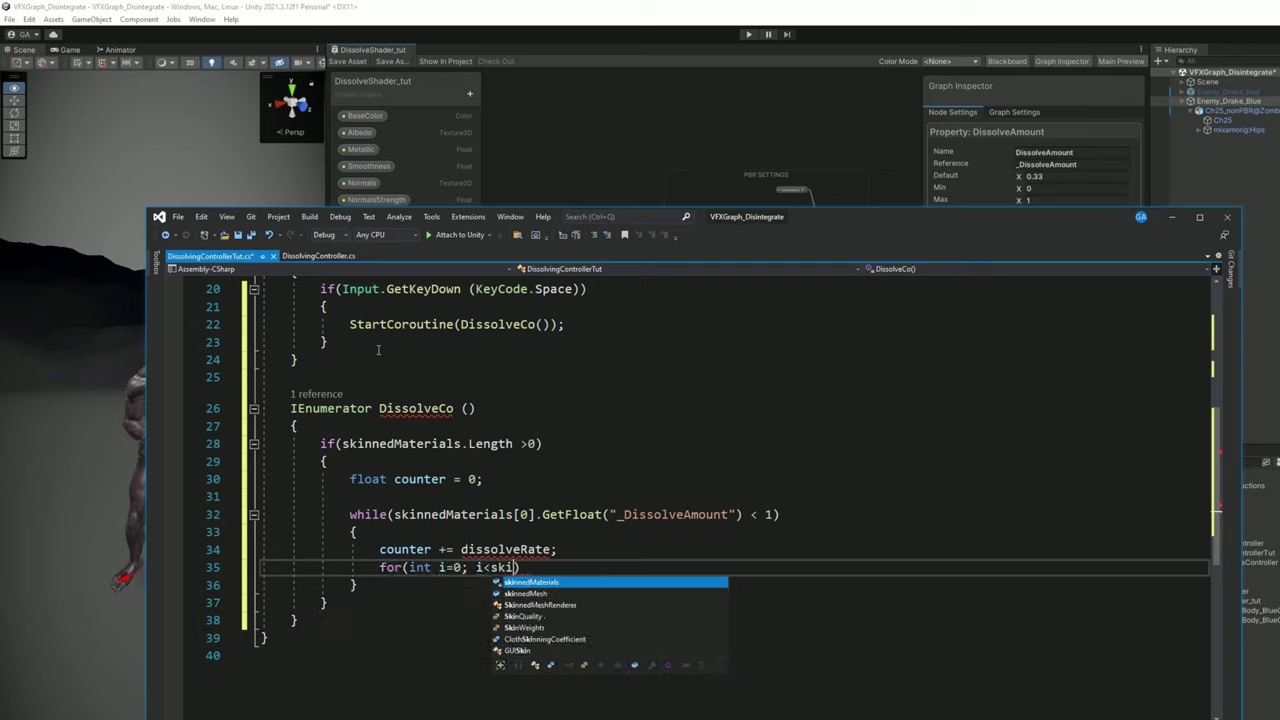
{"action": "type", "text": "; i+"}
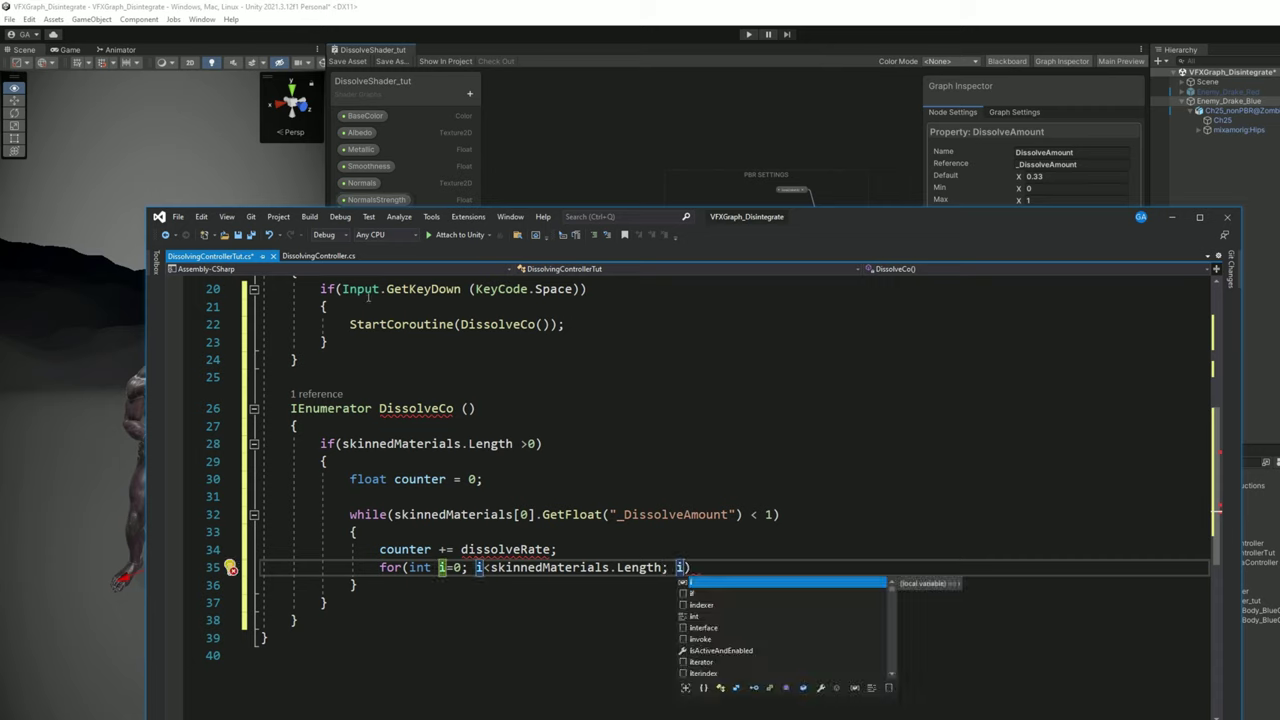
{"action": "type", "text": "+)"}
{"action": "key", "text": "Return"}
{"action": "type", "text": "{"}
{"action": "key", "text": "Return"}
In the for loop, set each material's dissolve value with skinnedMaterials[i].SetFloat("_DissolveAmount", counter);
{"action": "type", "text": "skinnedMaterials"}
{"action": "type", "text": "[i].SetFloat"}
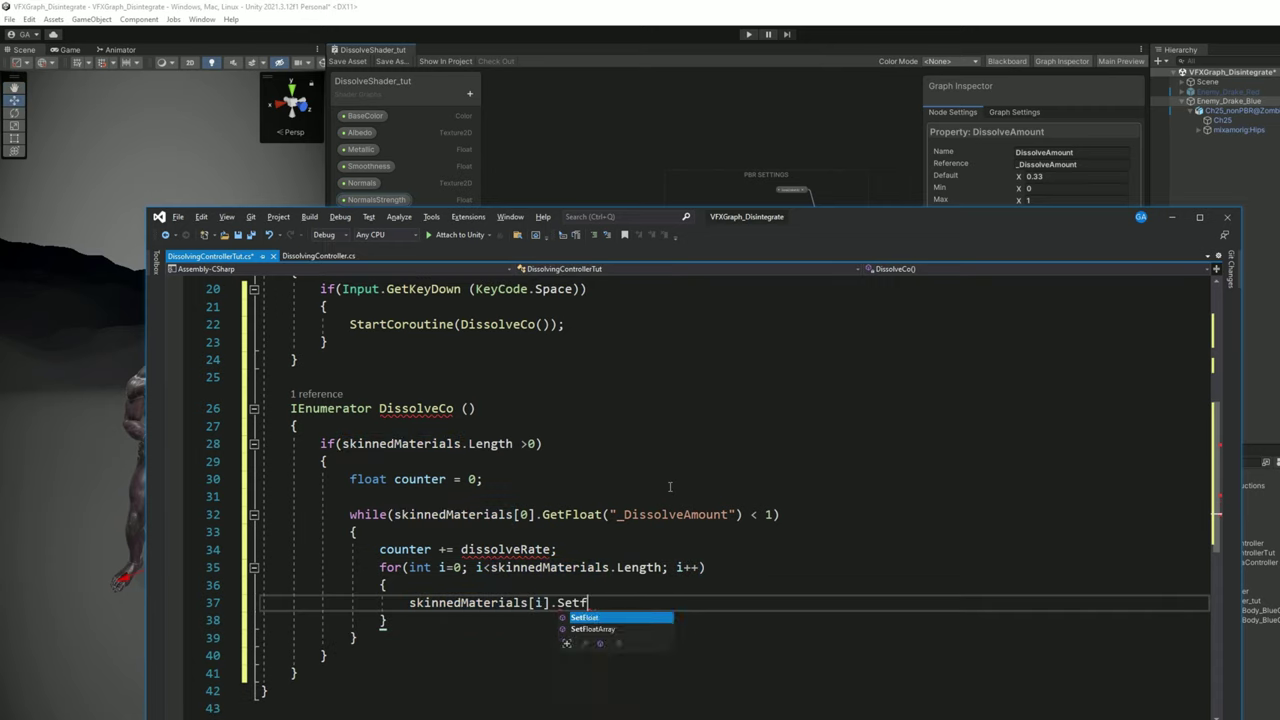
{"action": "left_click_drag", "start_coordinate": [603, 514], "coordinate": [737, 514]}
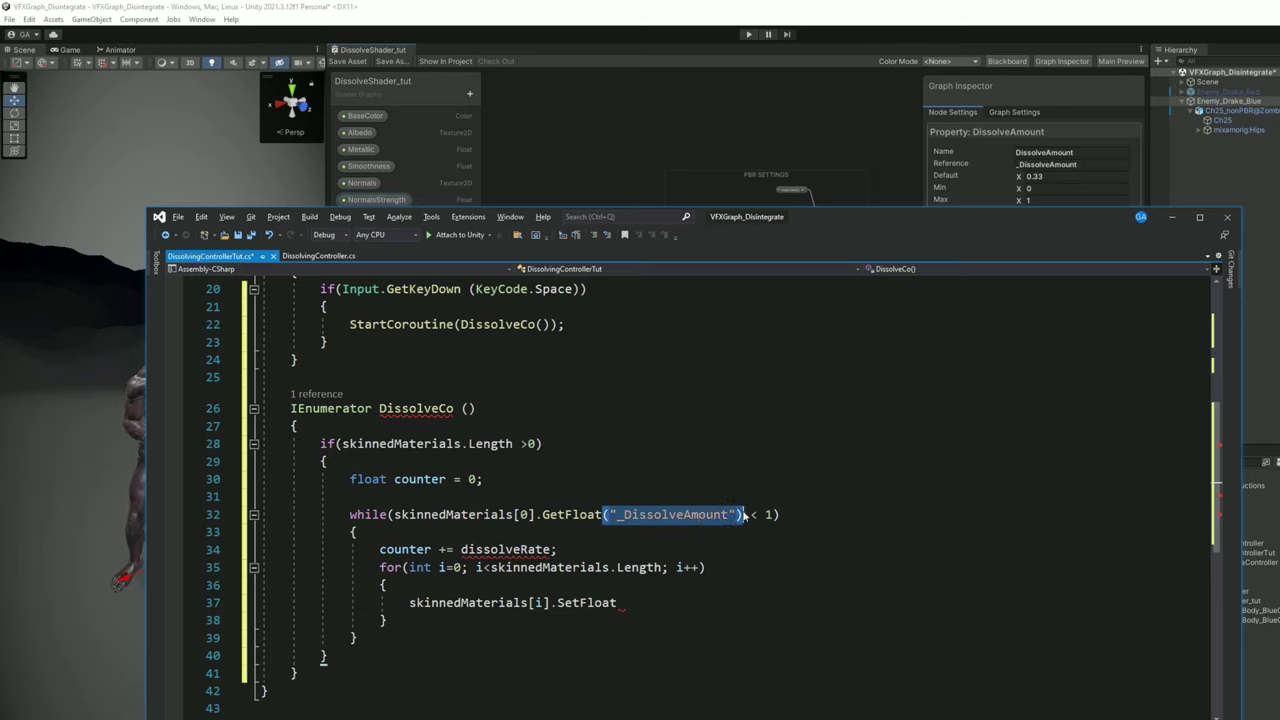
{"action": "key", "text": "ctrl+c"}
{"action": "left_click", "coordinate": [617, 602]}
{"action": "key", "text": "ctrl+v"}
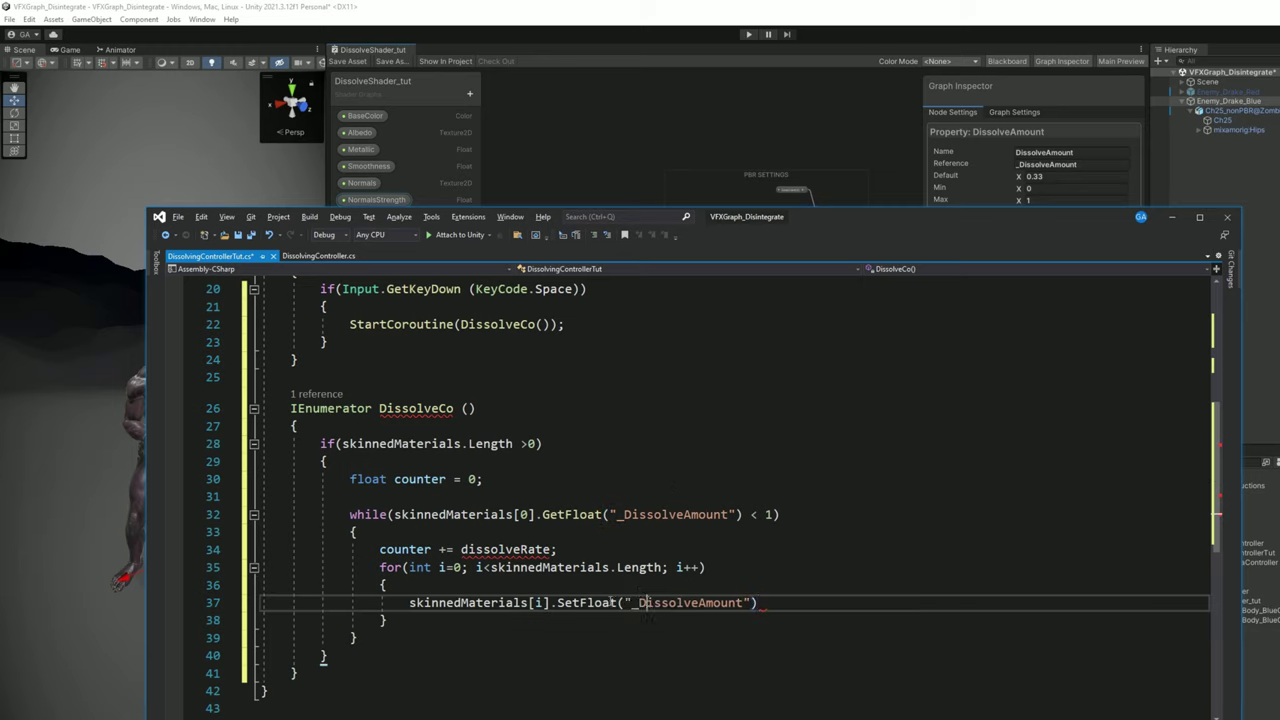
{"action": "type", "text": ", counter)"}
After the for loop, add yield return new WaitForSeconds(refreshRate); inside the while loop
{"action": "left_click", "coordinate": [460, 622]}
{"action": "key", "text": "Return"}
{"action": "scroll", "coordinate": [534, 575], "scroll_direction": "down", "scroll_amount": 1}
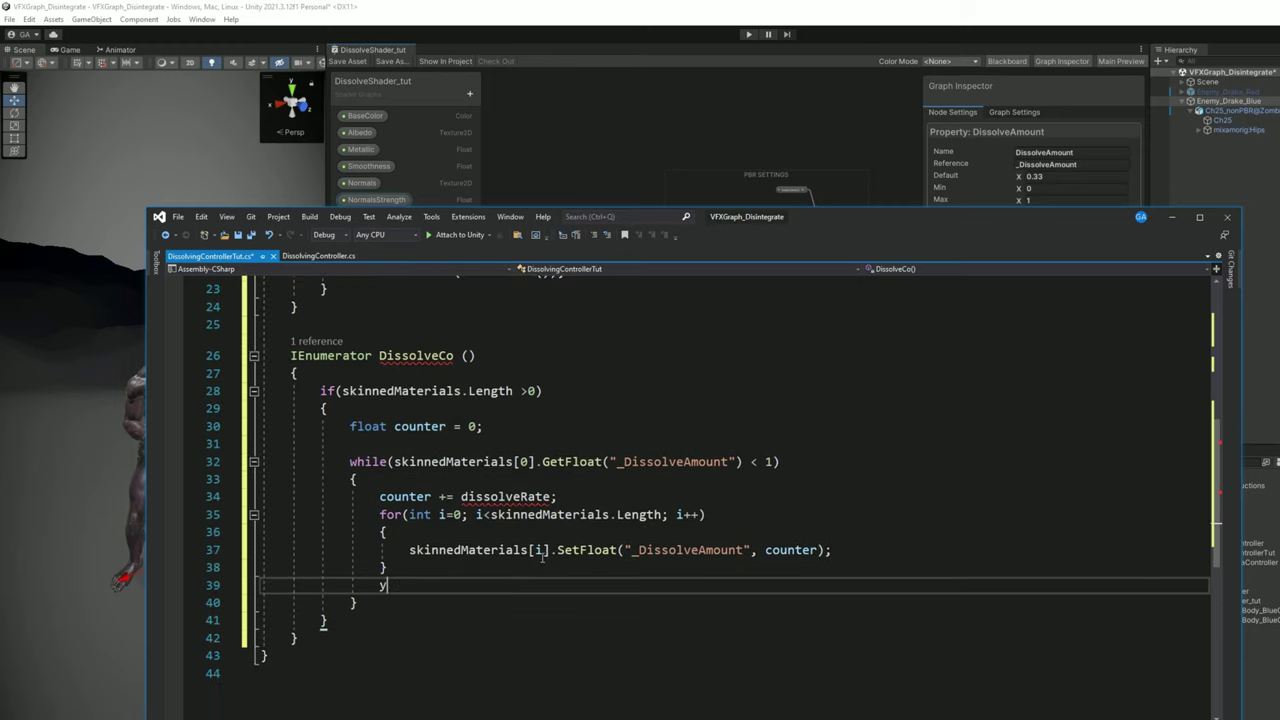
{"action": "type", "text": "yield ret"}
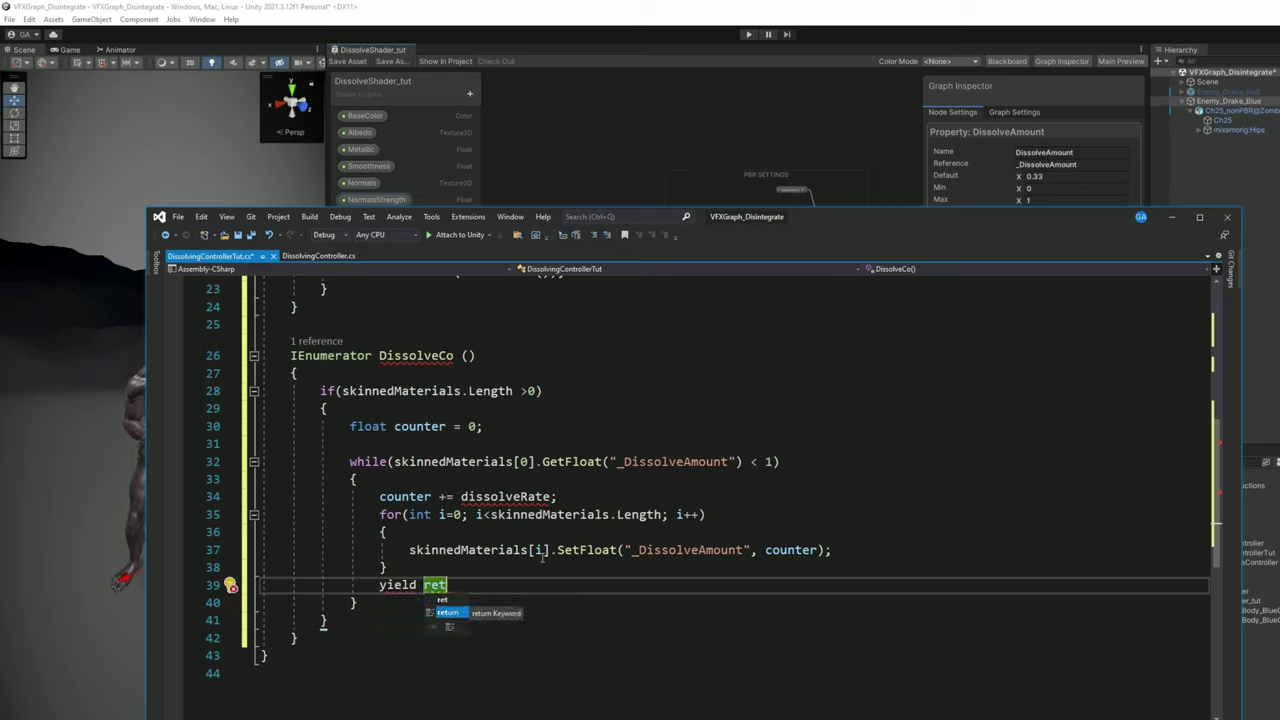
{"action": "type", "text": "urn new wait"}
{"action": "key", "text": "Down"}
{"action": "key", "text": "Down"}
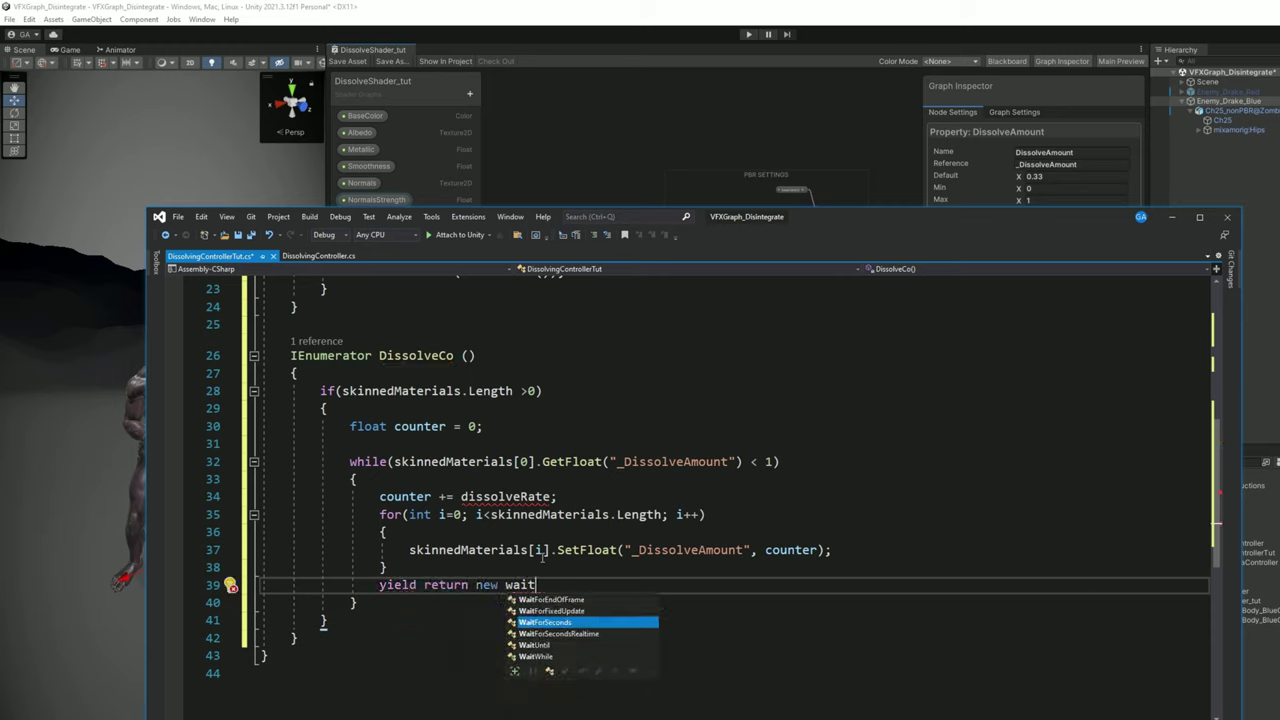
{"action": "key", "text": "Tab"}
{"action": "type", "text": "(refres"}
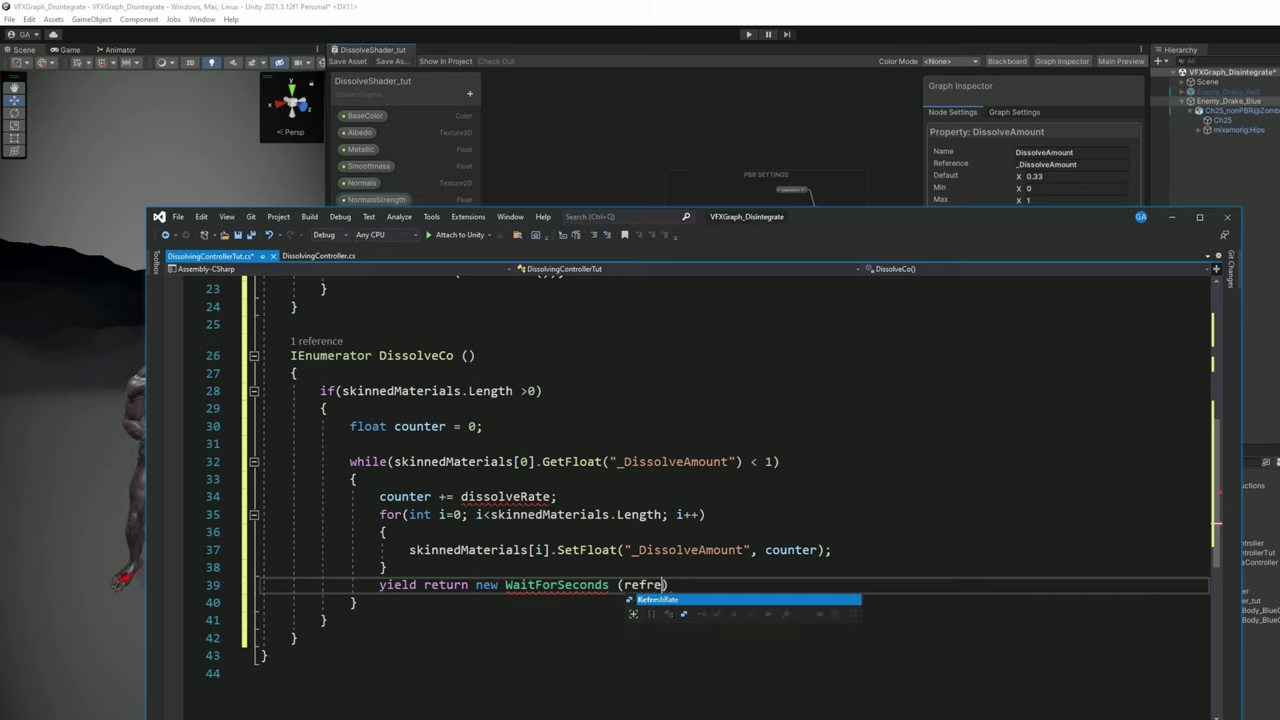
{"action": "type", "text": "hRate;"}
Below the skinnedMesh field, declare public floats dissolveRate = 0.0125f and refreshRate = 0.025f, and save the script
{"action": "left_click", "coordinate": [502, 496]}
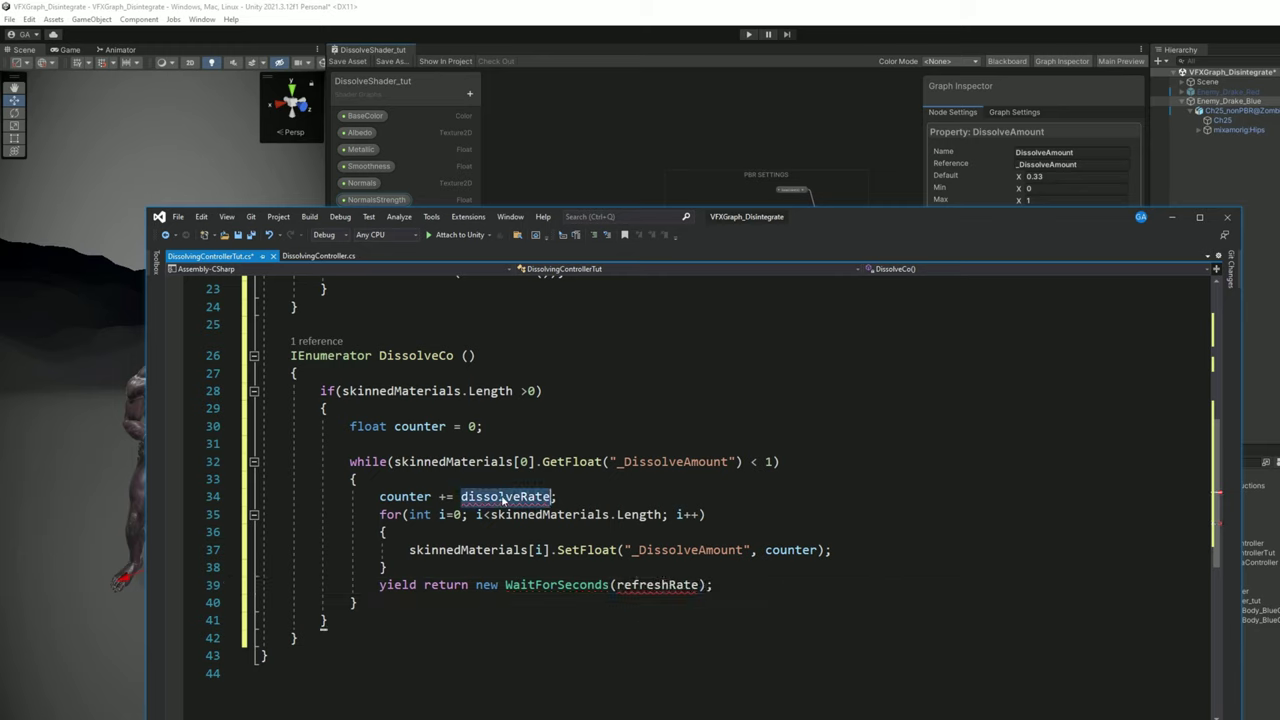
{"action": "scroll", "coordinate": [389, 470], "scroll_direction": "up", "scroll_amount": 7}
{"action": "left_click", "coordinate": [592, 405]}
{"action": "key", "text": "Return"}
{"action": "type", "text": "public float dissolveRate = 0.0125f;"}
{"action": "key", "text": "Return"}
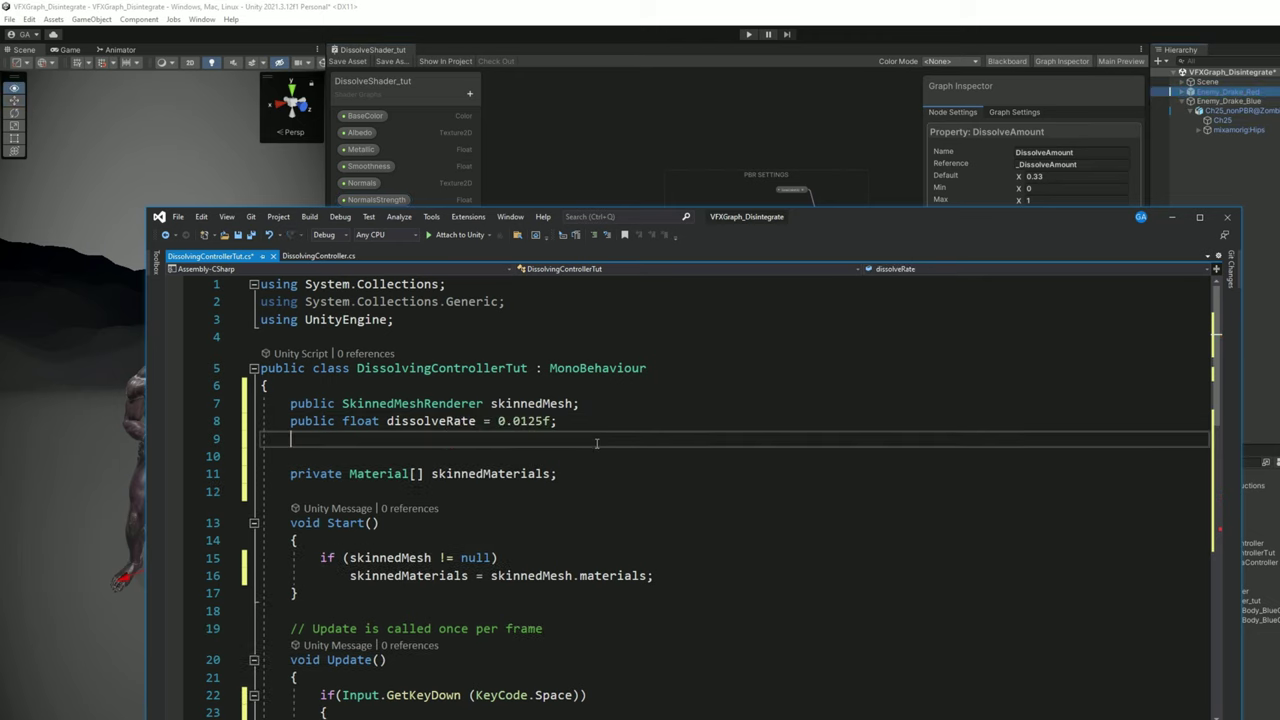
{"action": "type", "text": "public float refreshRate = 0.025f;"}
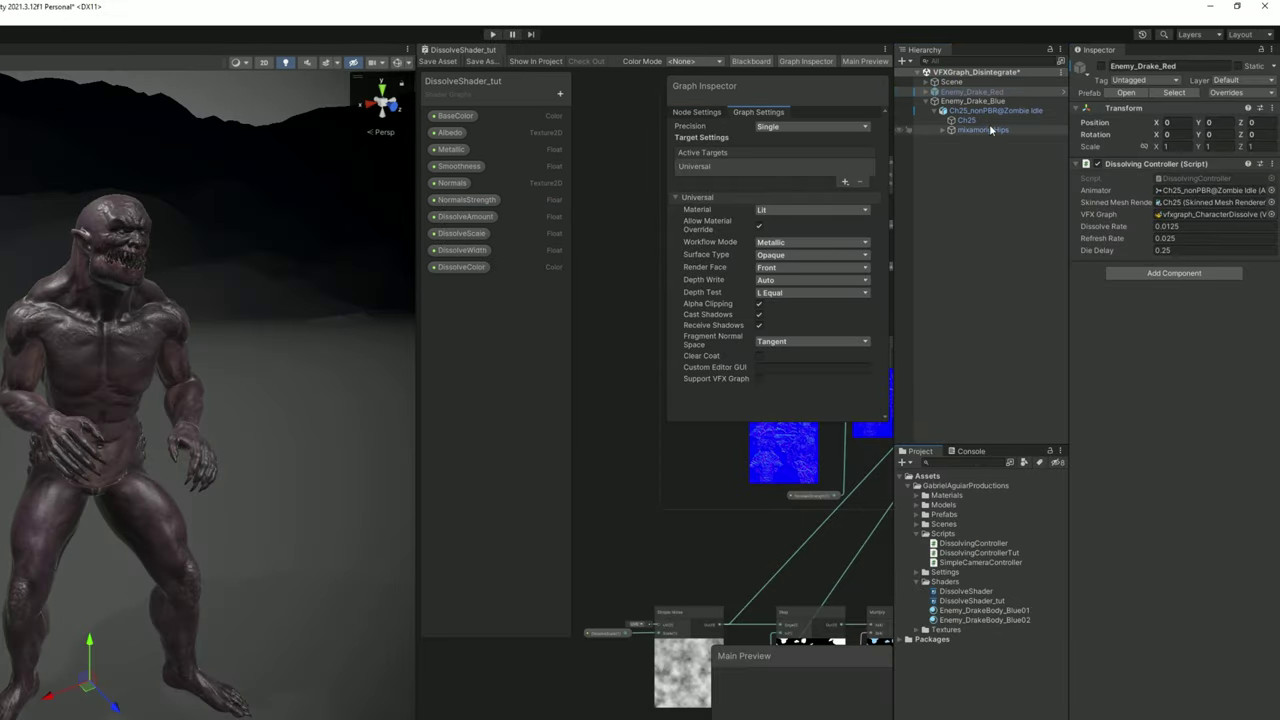
Switch to Unity and try to assign Ch25_nonPBR@Zombie Idle as the Skinned Mesh of Enemy_Drake_Blue's Dissolving Controller Tut
{"action": "left_click", "coordinate": [995, 102]}
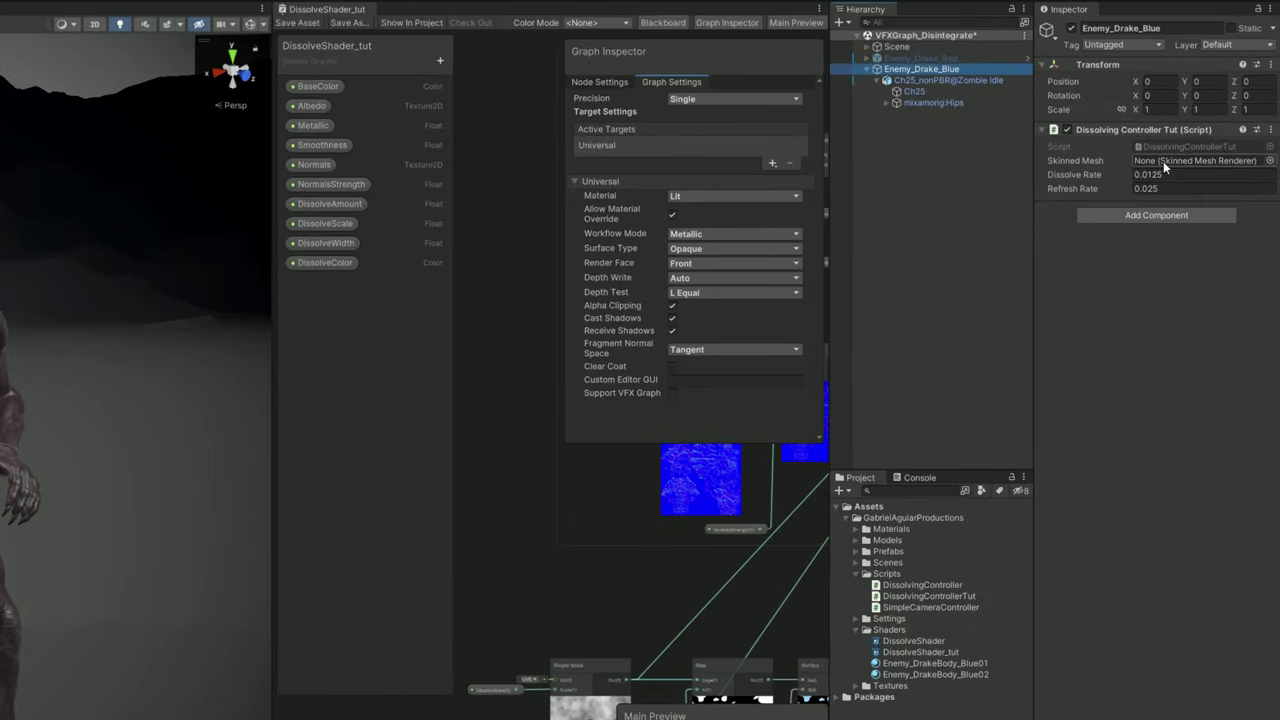
{"action": "left_click_drag", "start_coordinate": [942, 82], "coordinate": [1158, 166]}
Add a 3D Cube to the scene and select it to inspect its Mesh Renderer component
{"action": "right_click", "coordinate": [918, 181]}
{"action": "mouse_move", "coordinate": [983, 364]}
{"action": "left_click", "coordinate": [1135, 366]}
{"action": "left_click", "coordinate": [900, 114]}
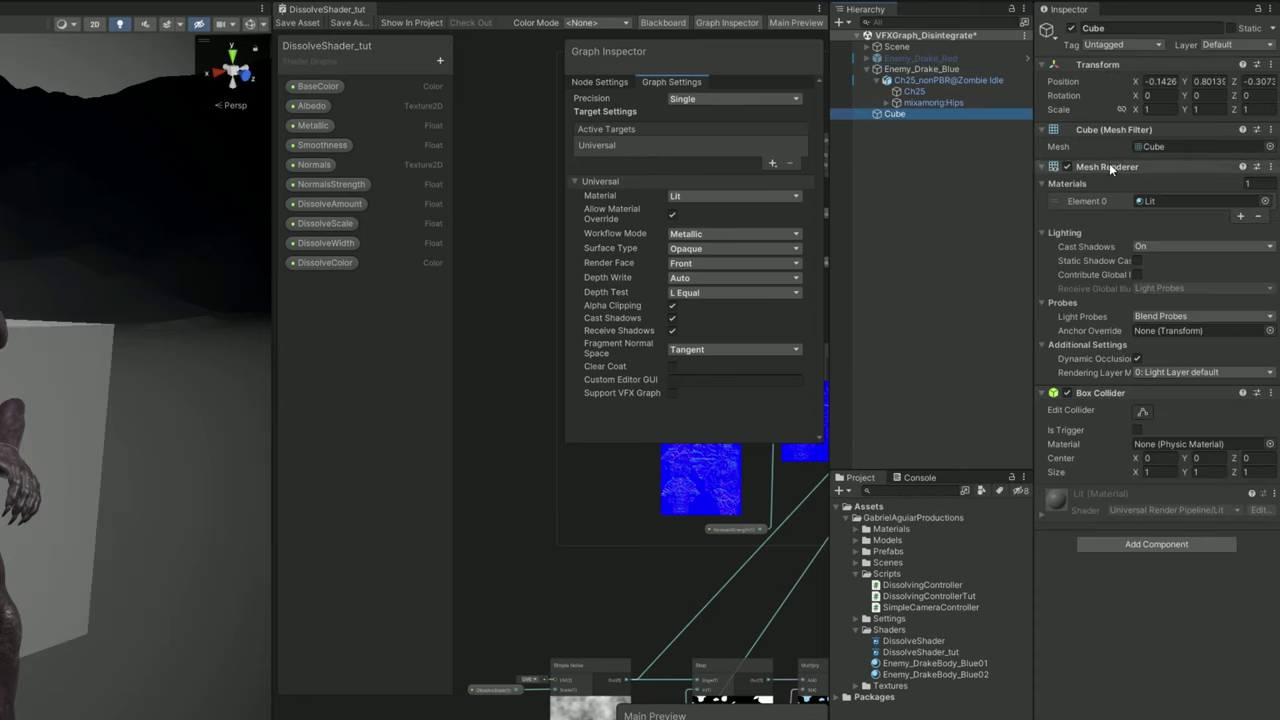
Delete the Cube from the scene and select Enemy_Drake_Blue to show its Dissolving Controller Tut settings
{"action": "key", "text": "Delete"}
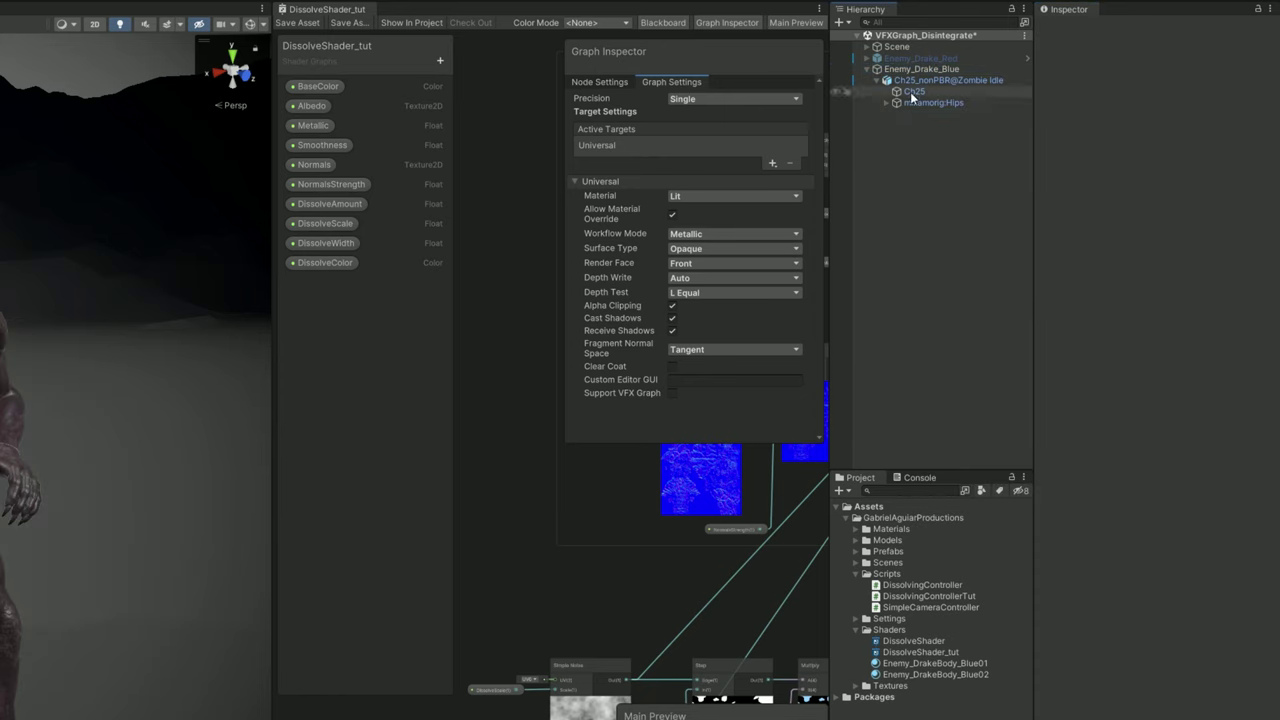
{"action": "left_click", "coordinate": [905, 80]}
{"action": "left_click", "coordinate": [900, 68]}
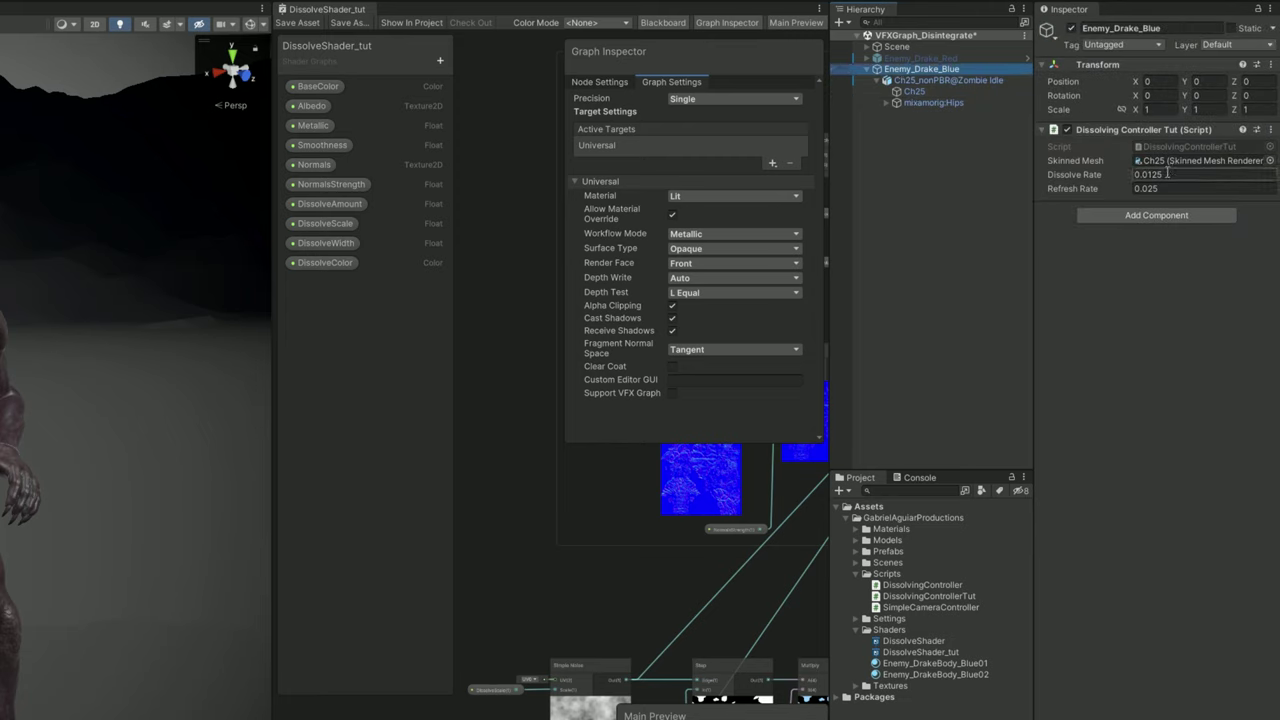
Inspect the dissolve values of Ch25's two materials during the play mode test, and stop play mode
{"action": "left_click", "coordinate": [930, 91]}
{"action": "scroll", "coordinate": [1135, 670], "scroll_direction": "down", "scroll_amount": 5}
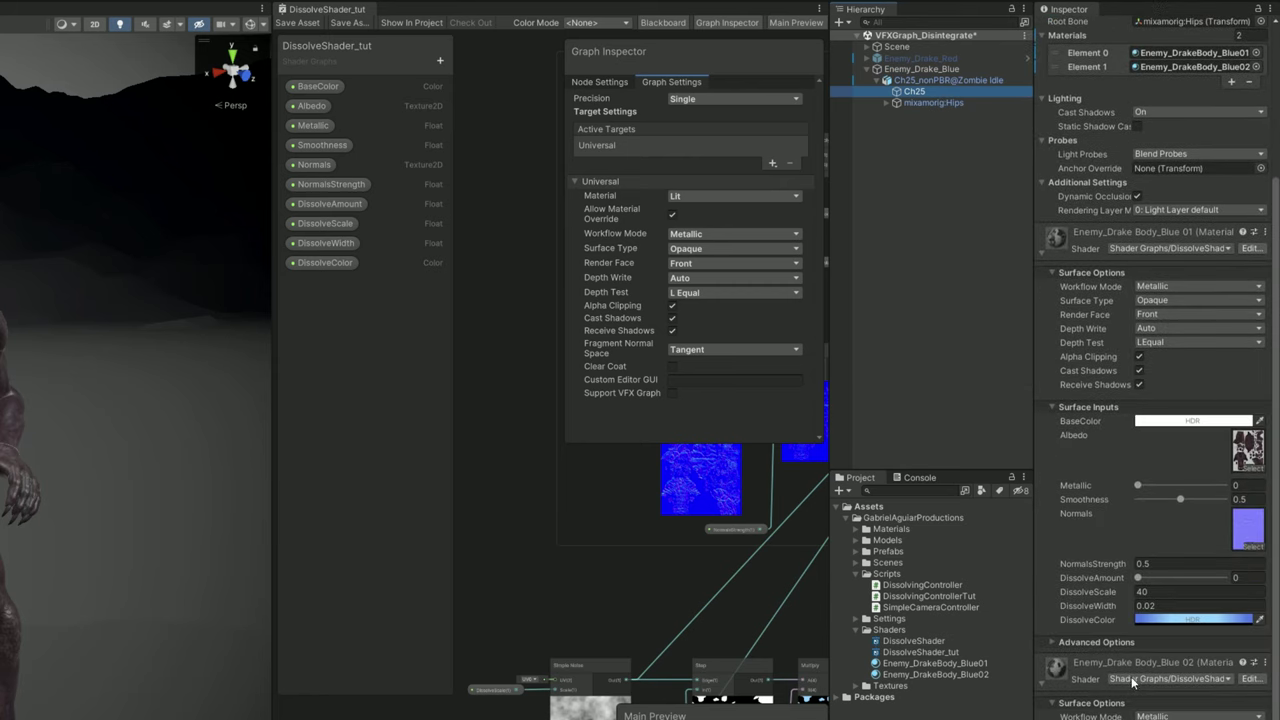
{"action": "scroll", "coordinate": [1133, 682], "scroll_direction": "down", "scroll_amount": 2}
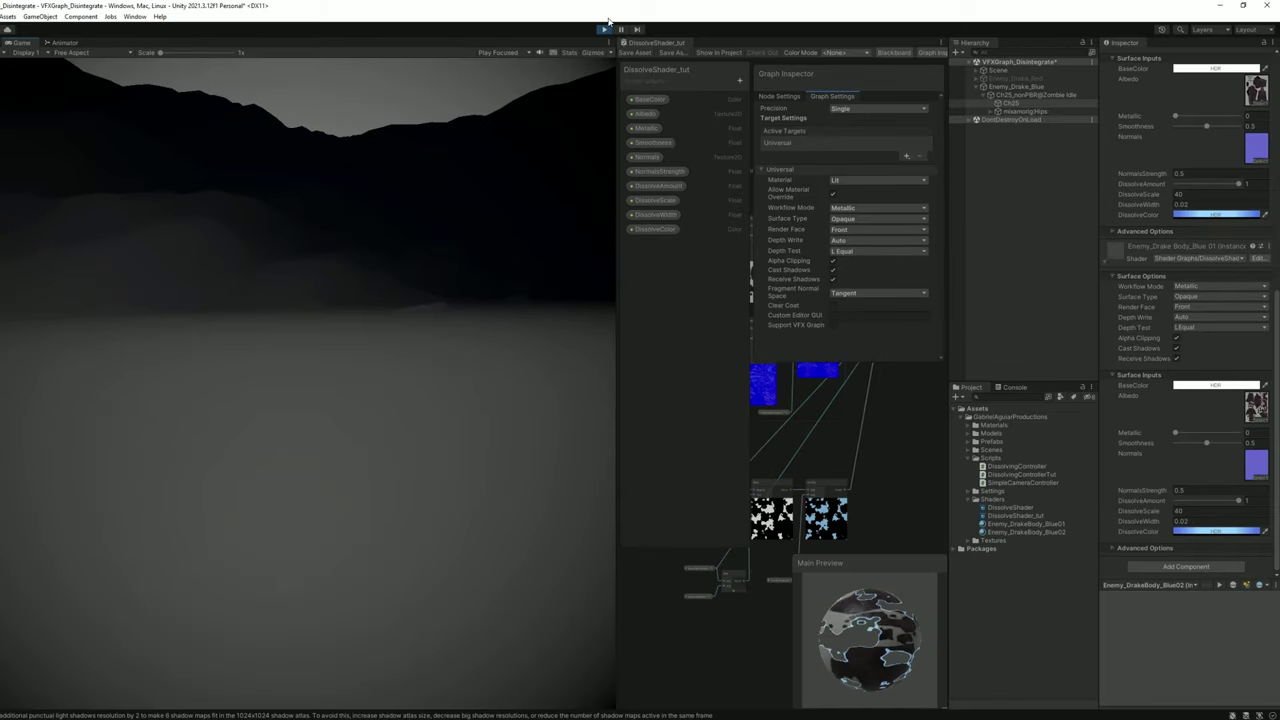
{"action": "left_click", "coordinate": [604, 28]}
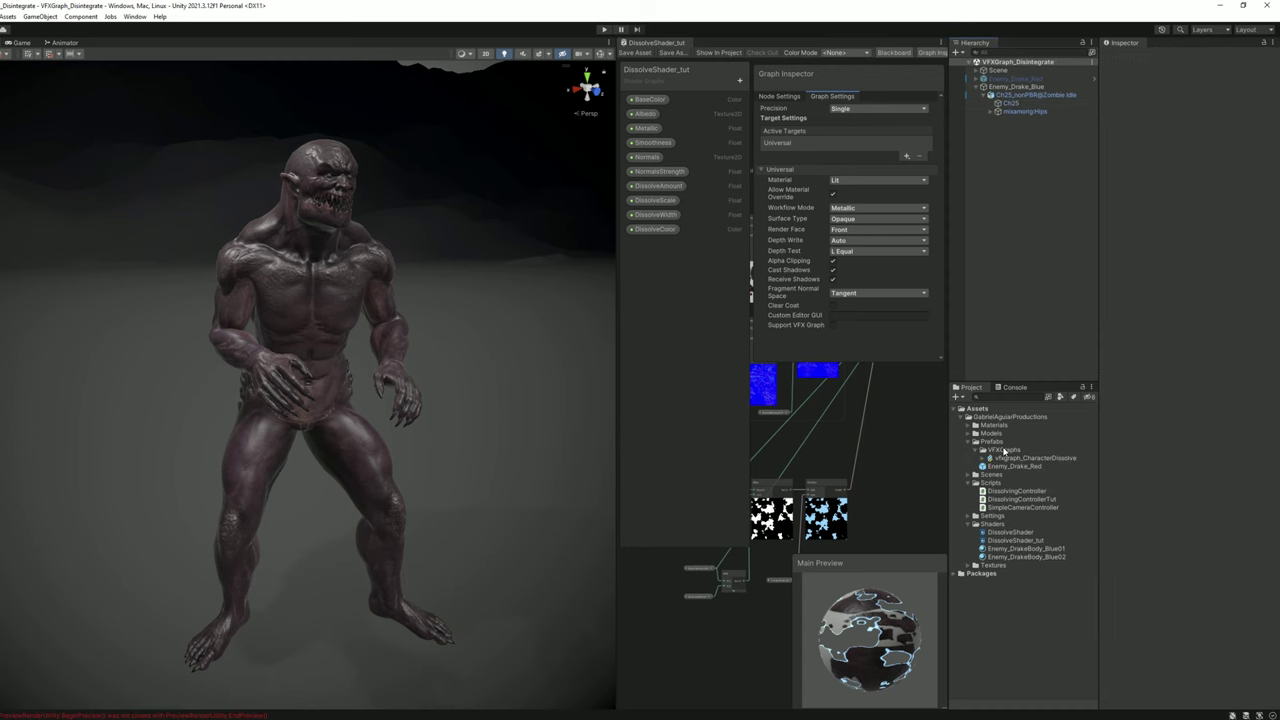
Create a Visual Effect Graph named vfxgraph_CharacterDissolve_tut in the VFXGraphs folder
{"action": "left_click", "coordinate": [1005, 450]}
{"action": "right_click", "coordinate": [1004, 450]}
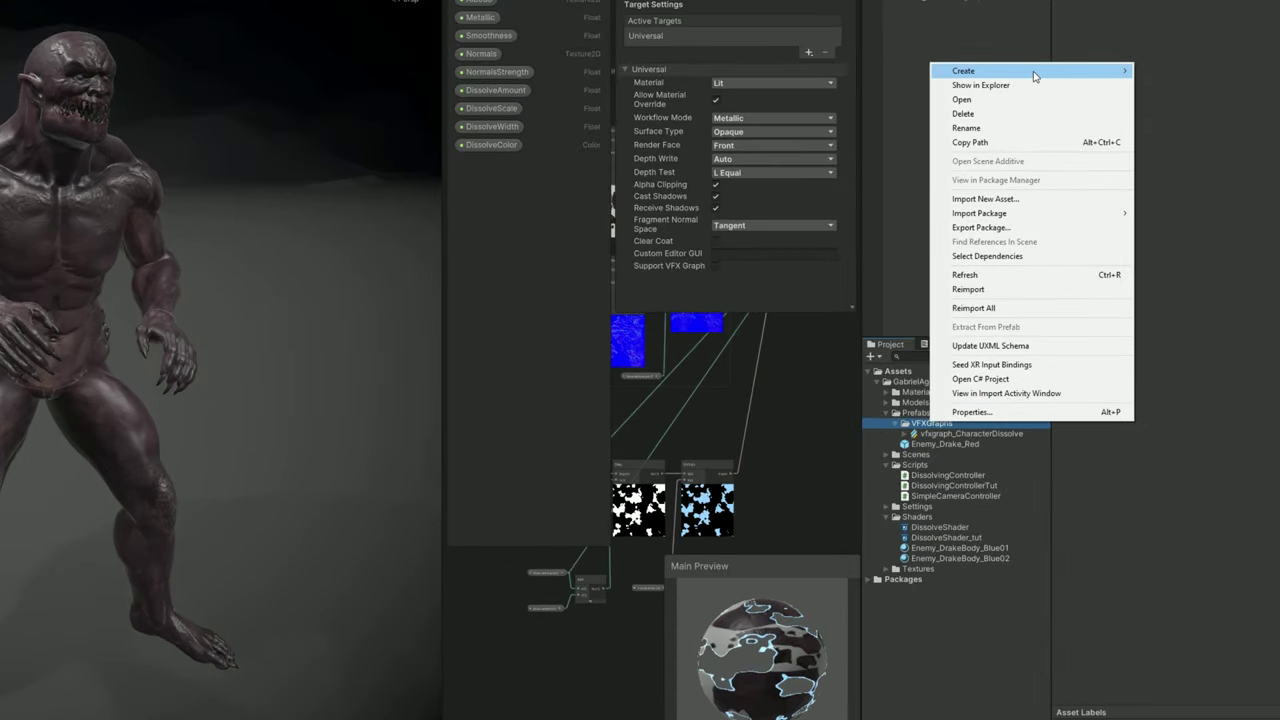
{"action": "mouse_move", "coordinate": [1035, 171]}
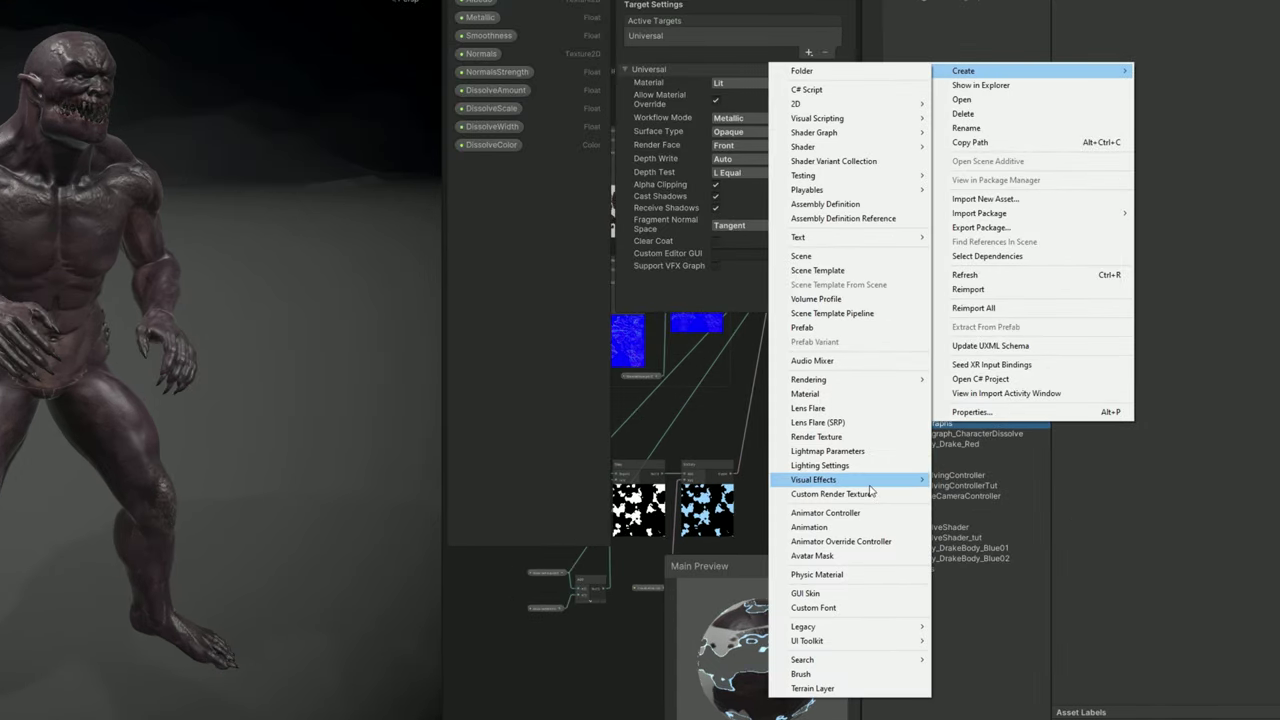
{"action": "mouse_move", "coordinate": [872, 486]}
{"action": "left_click", "coordinate": [948, 480]}
{"action": "type", "text": "vfxgrap"}
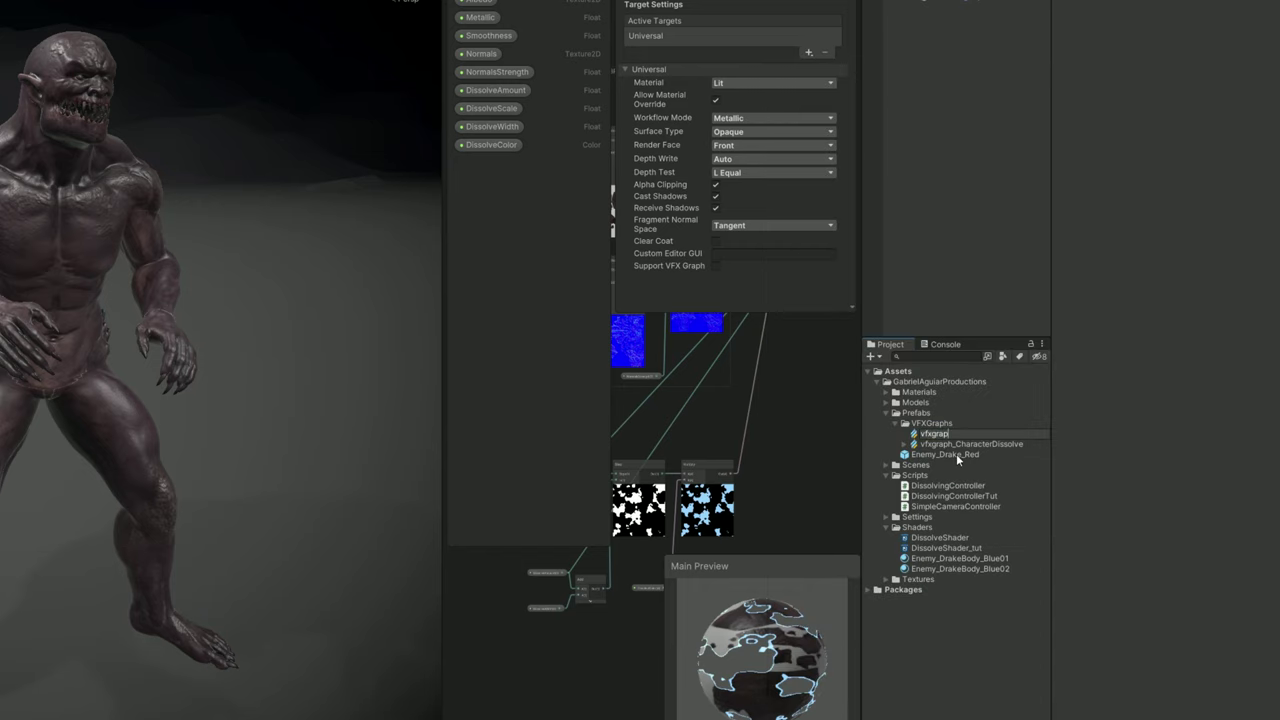
{"action": "type", "text": "h_CharacterDissolve_tut"}
{"action": "key", "text": "Return"}
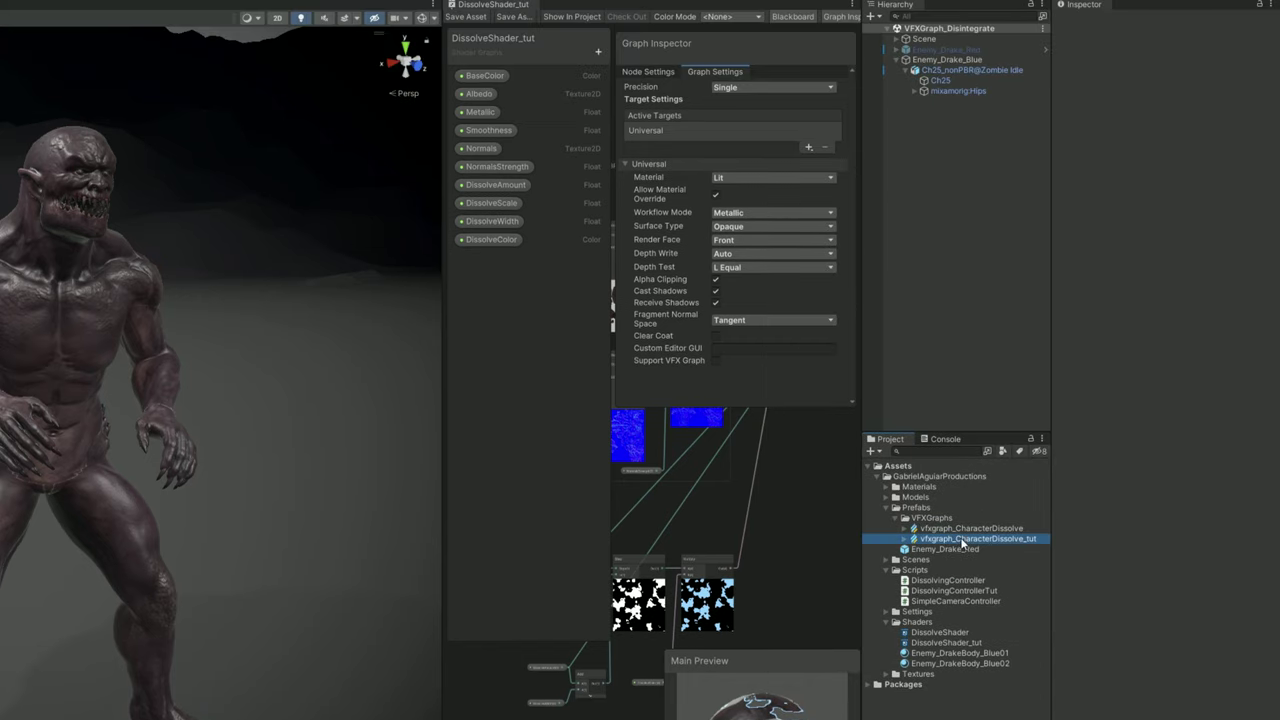
Add vfxgraph_CharacterDissolve_tut to the scene, open its graph for editing, and dock it beside DissolveShader_tut with a wider graph area
{"action": "left_click_drag", "start_coordinate": [1008, 216], "coordinate": [965, 58]}
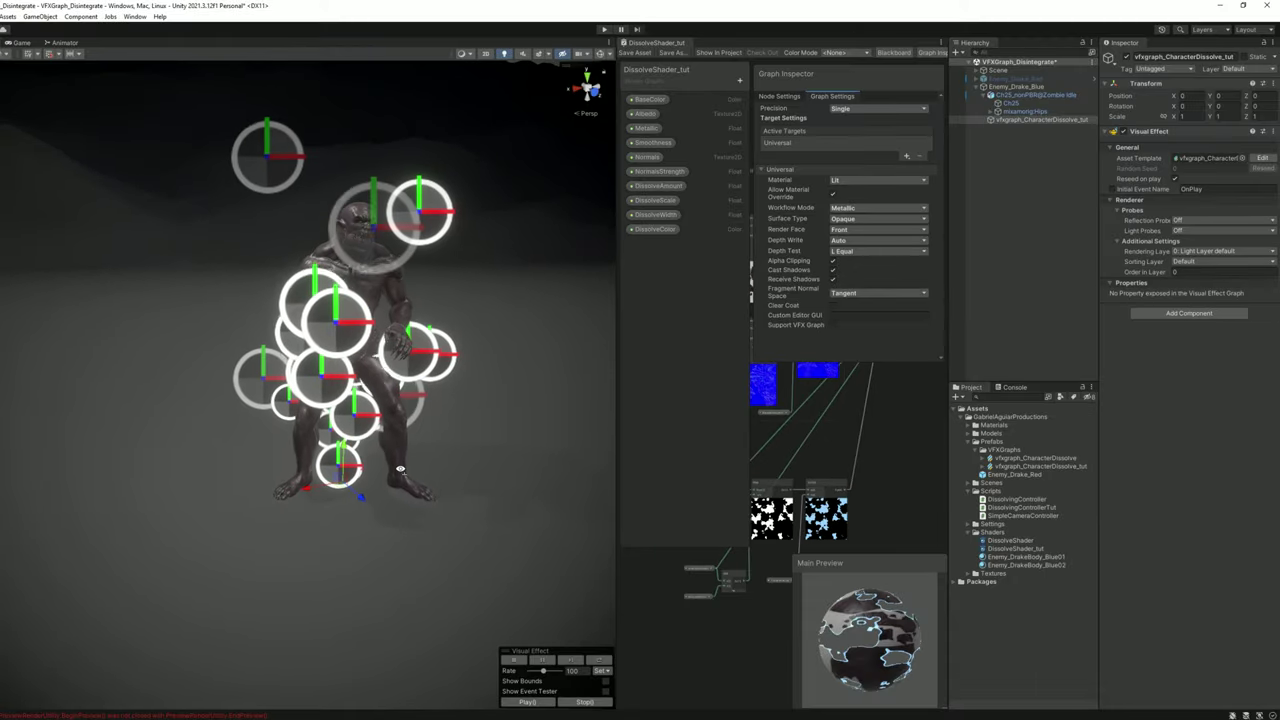
{"action": "left_click", "coordinate": [1262, 158]}
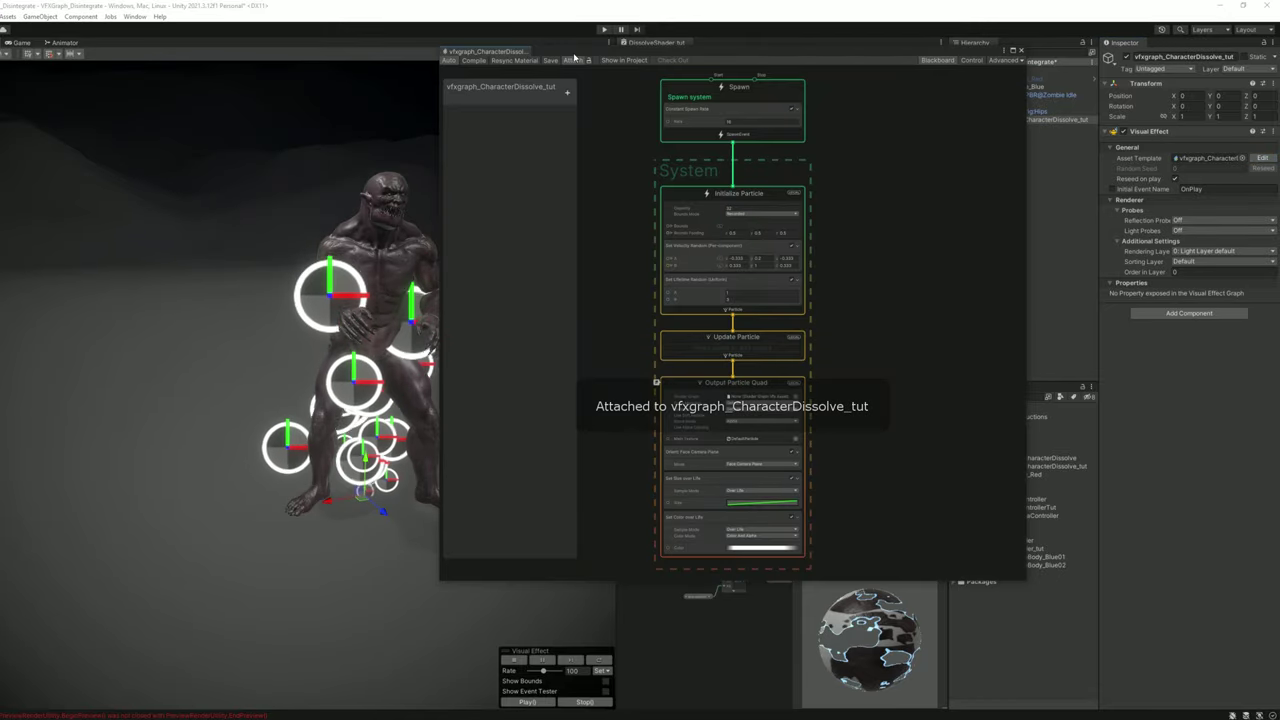
{"action": "left_click_drag", "start_coordinate": [542, 53], "coordinate": [714, 50]}
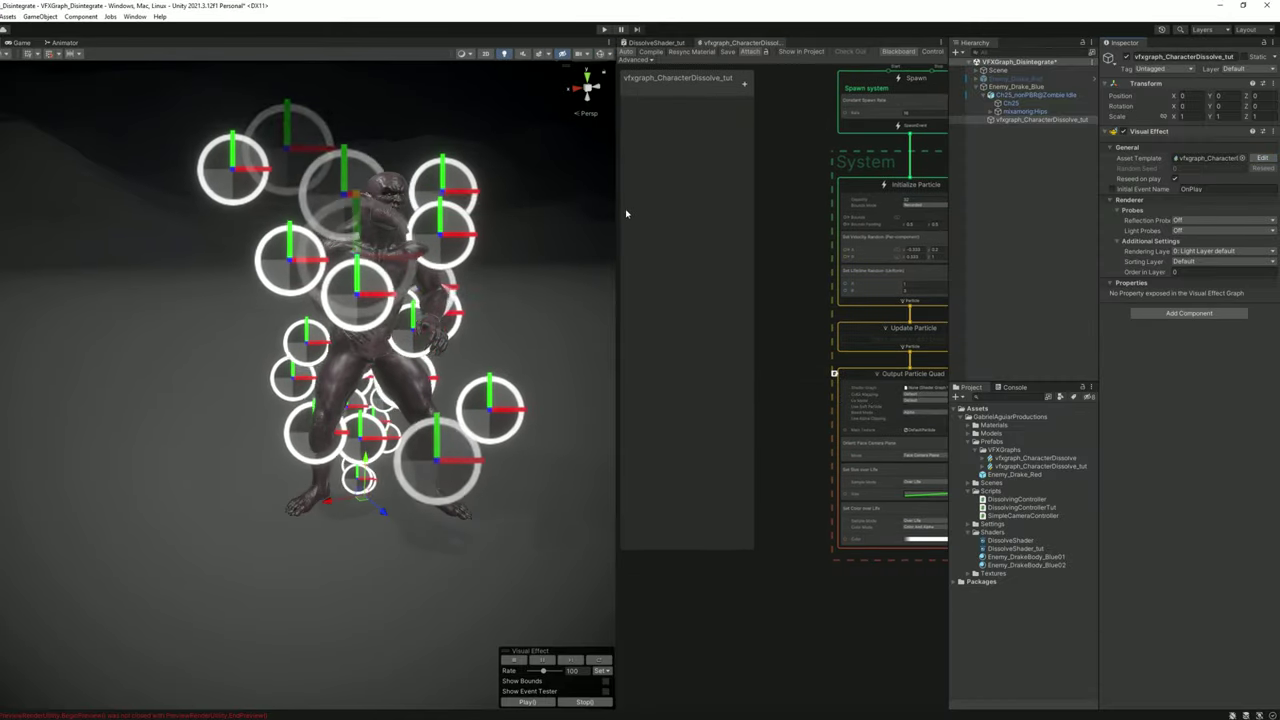
{"action": "left_click_drag", "start_coordinate": [615, 211], "coordinate": [360, 211]}
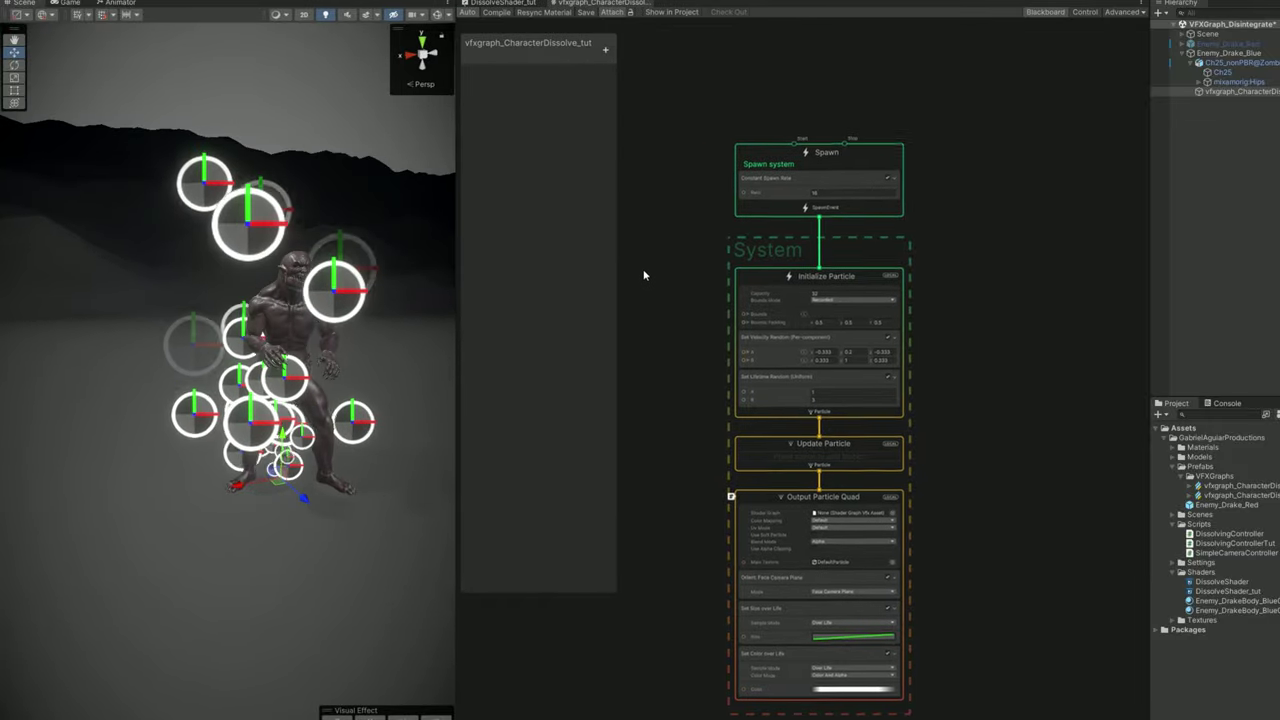
Set both Loop Duration and Loop Count of the Spawn context to Constant
{"action": "scroll", "coordinate": [684, 180], "scroll_direction": "up", "scroll_amount": 3}
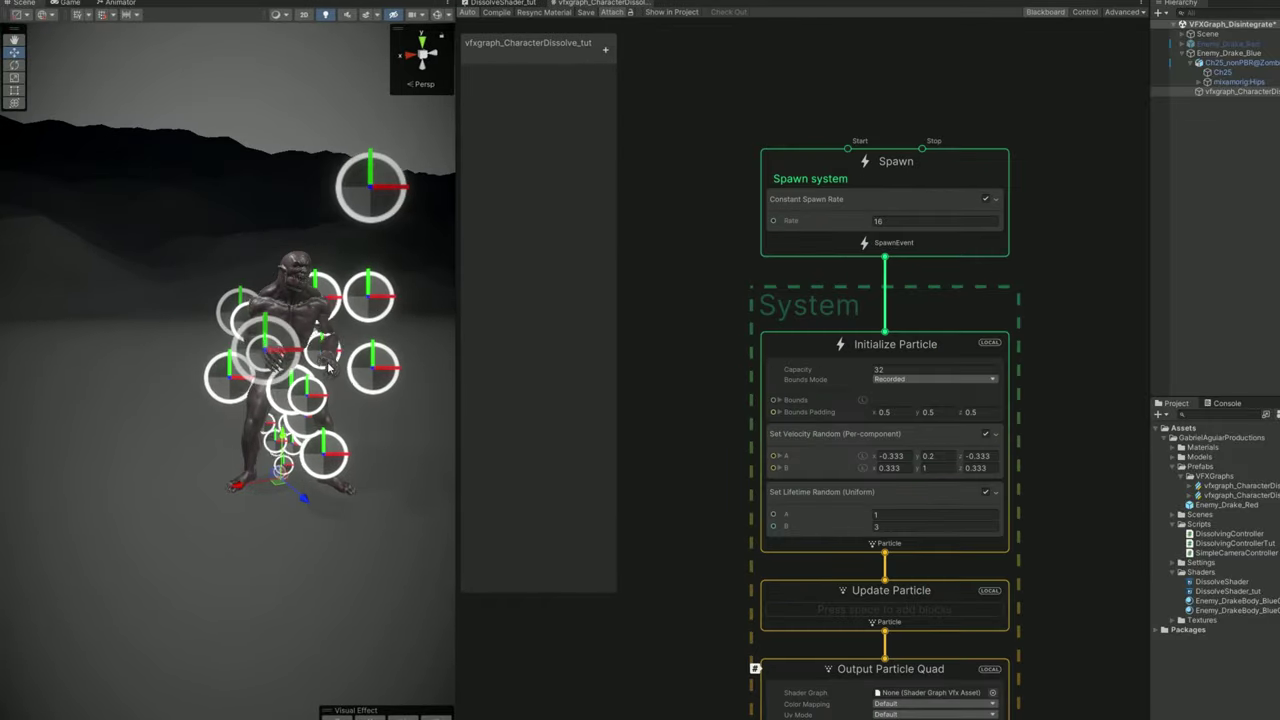
{"action": "left_click", "coordinate": [815, 172]}
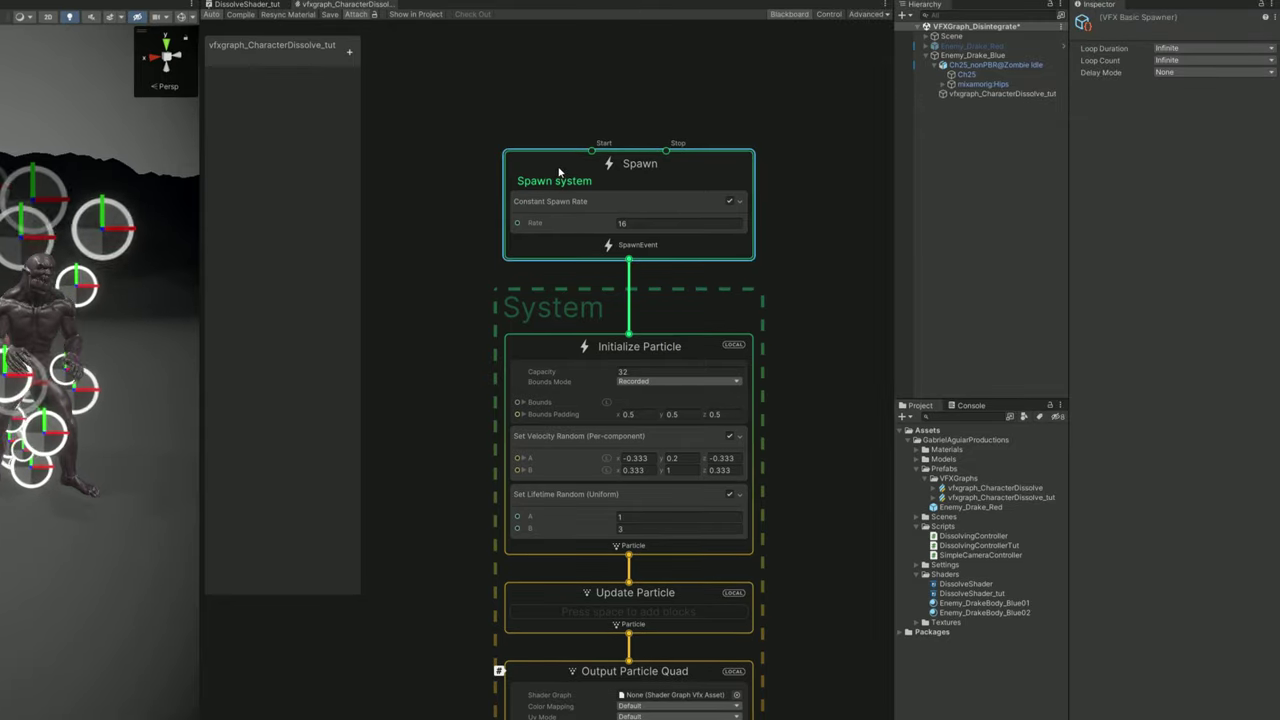
{"action": "left_click", "coordinate": [1185, 48]}
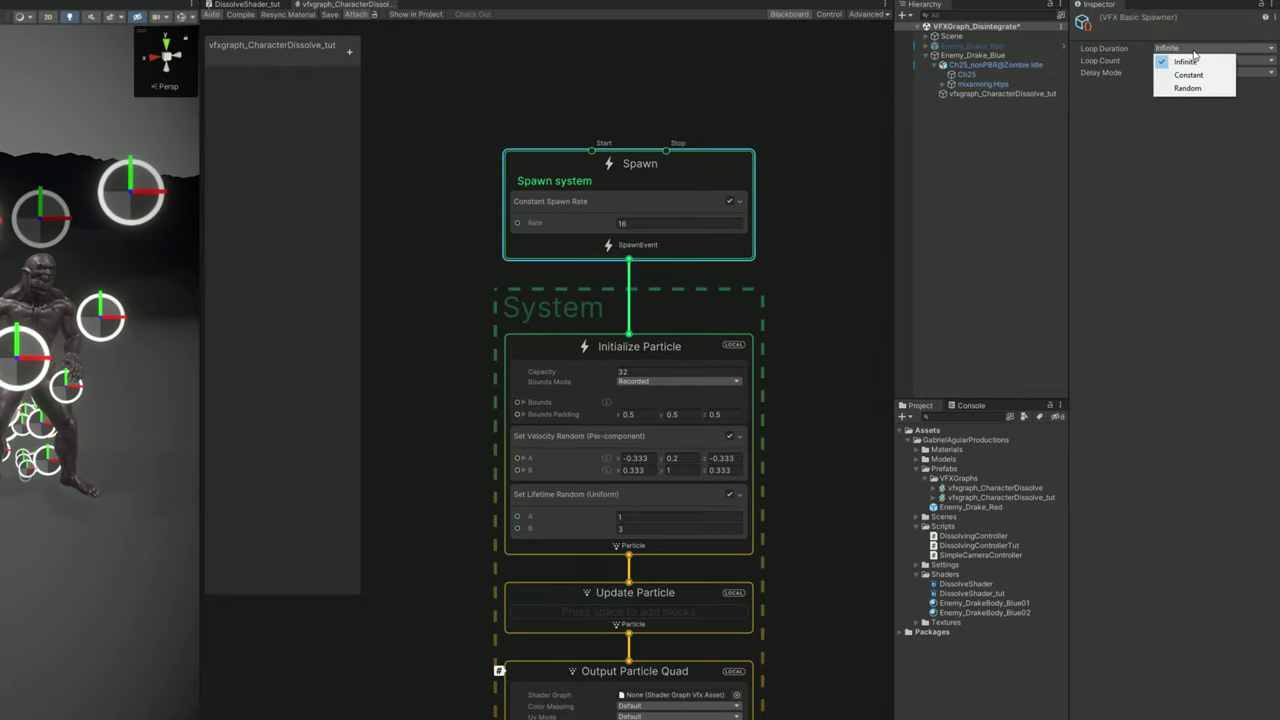
{"action": "left_click", "coordinate": [1188, 75]}
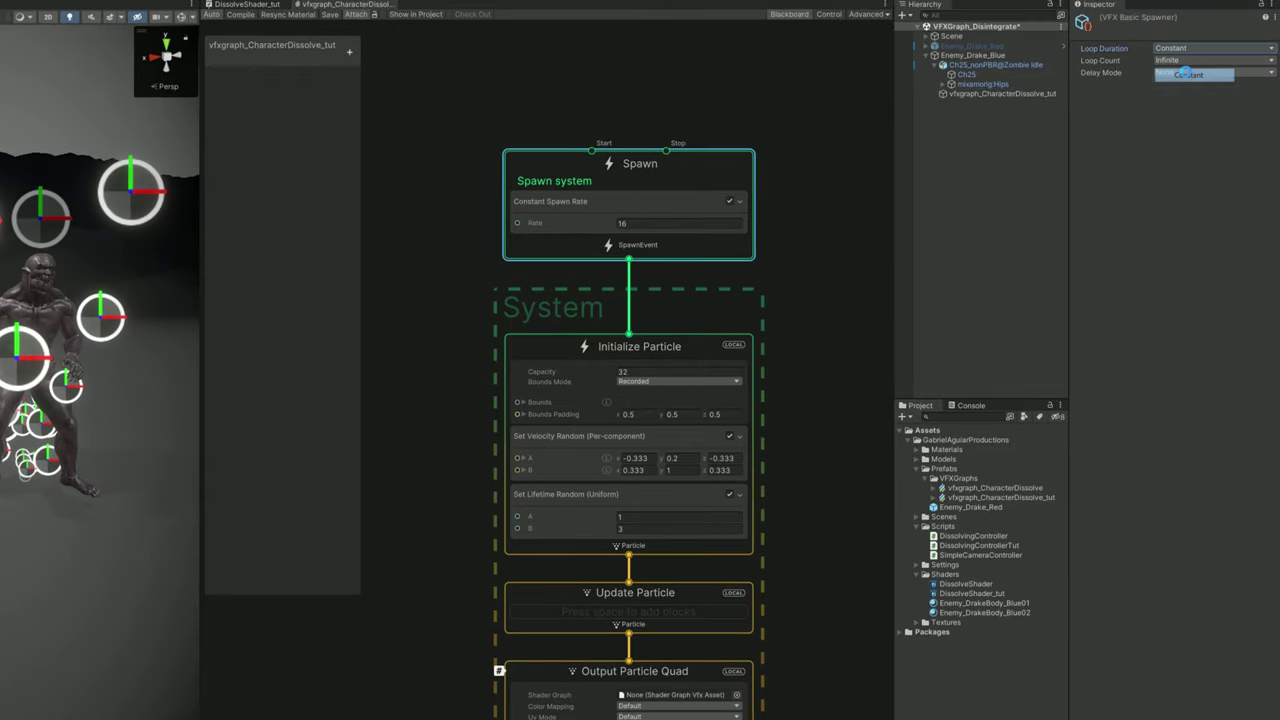
{"action": "left_click", "coordinate": [1190, 60]}
{"action": "left_click", "coordinate": [1188, 86]}
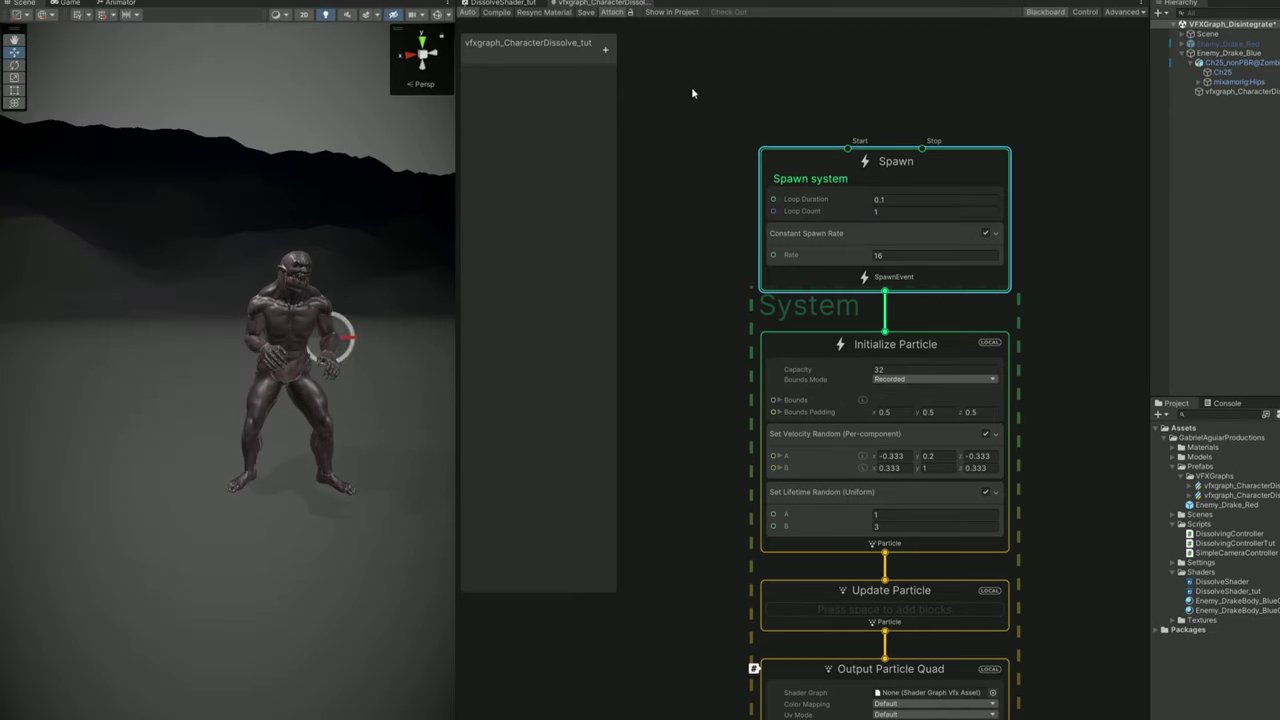
Connect an exposed float property named Duration, value 1.5, to Spawn's Loop Duration, and set the Constant Spawn Rate to 1000
{"action": "left_click", "coordinate": [349, 51]}
{"action": "left_click", "coordinate": [635, 262]}
{"action": "type", "text": "Duration"}
{"action": "left_click", "coordinate": [471, 73]}
{"action": "left_click_drag", "start_coordinate": [501, 81], "coordinate": [771, 200]}
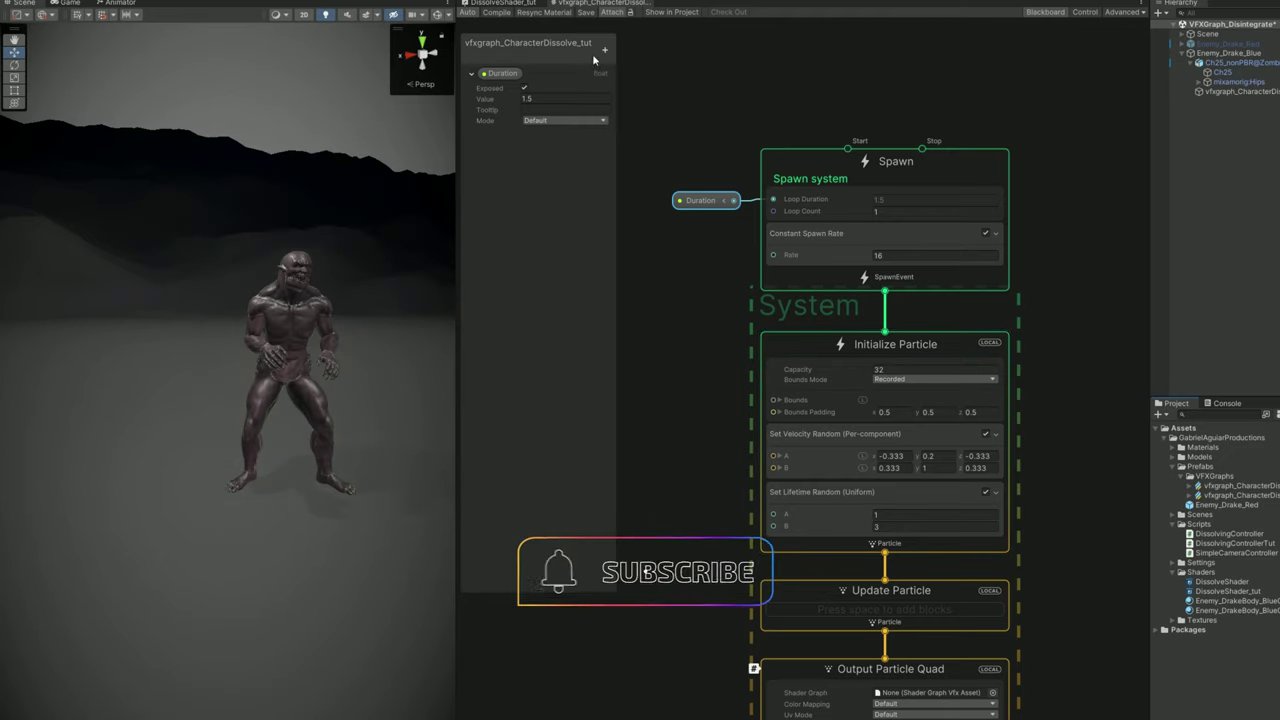
{"action": "left_click", "coordinate": [925, 256]}
{"action": "type", "text": "1000"}
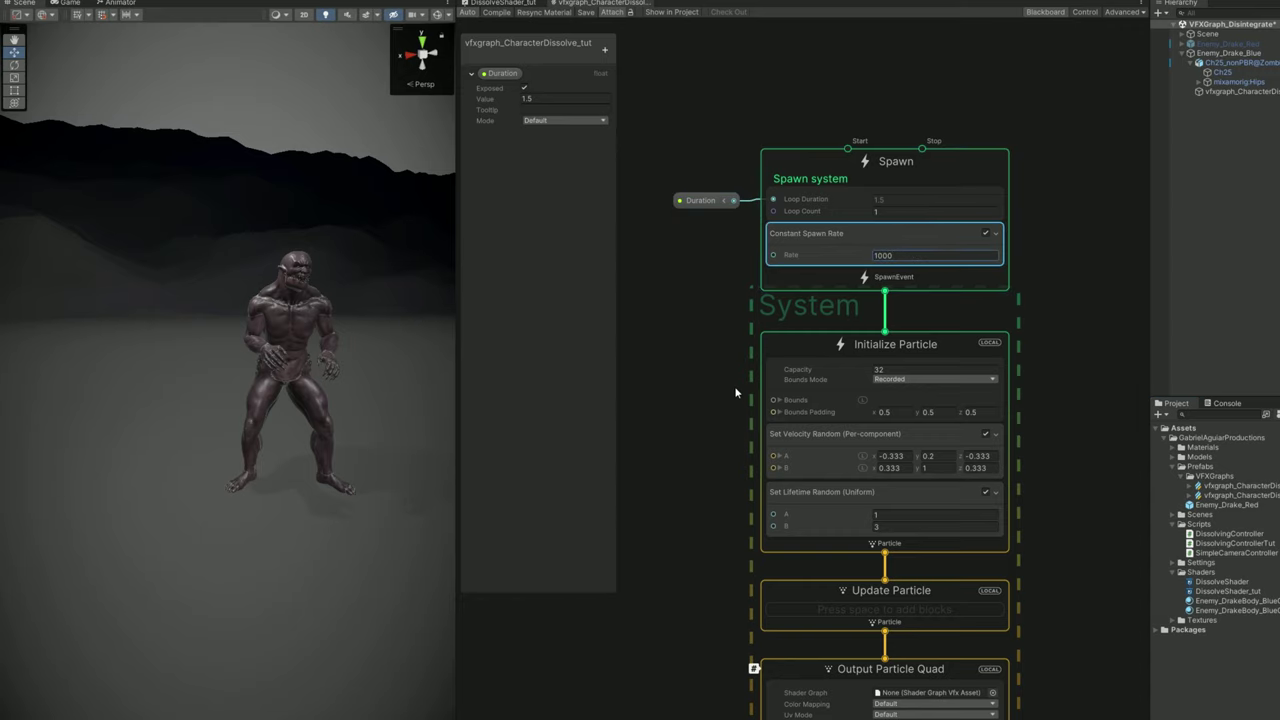
Set Initialize Particle's Capacity to 100000 and its Bounds Mode to Manual
{"action": "scroll", "coordinate": [760, 360], "scroll_direction": "up", "scroll_amount": 2}
{"action": "left_click", "coordinate": [935, 324]}
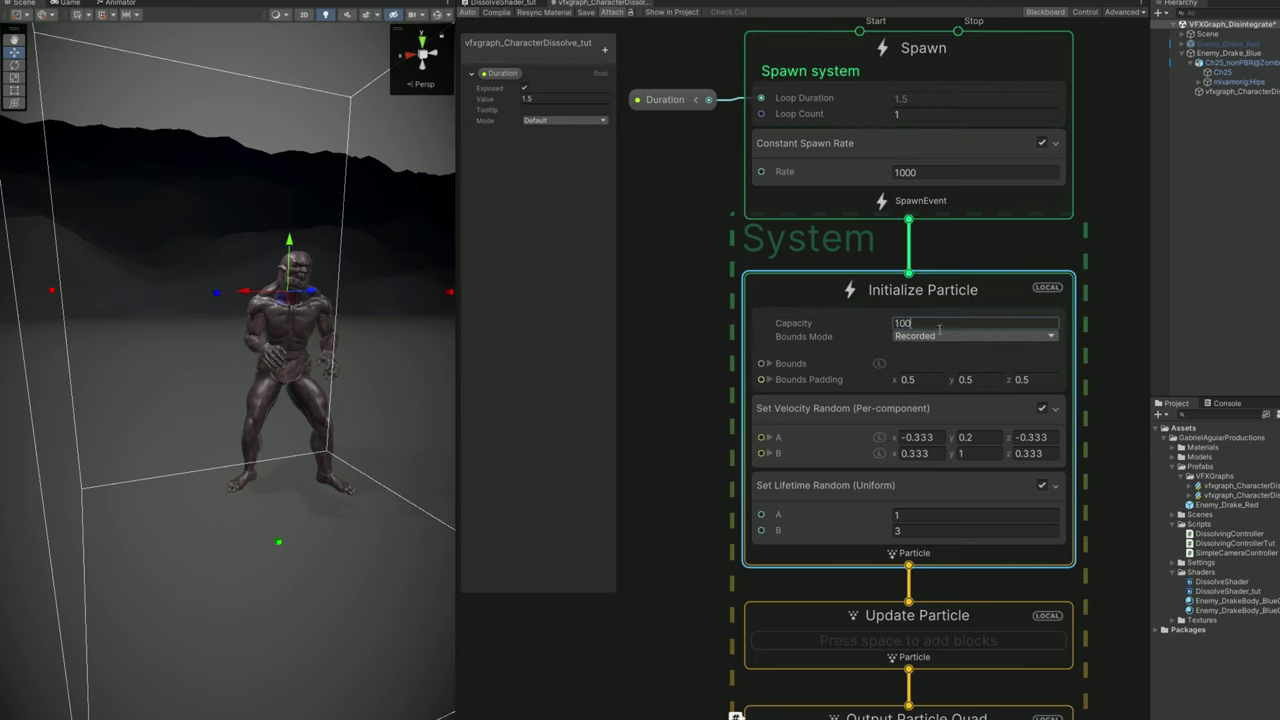
{"action": "type", "text": "100000"}
{"action": "left_click", "coordinate": [925, 336]}
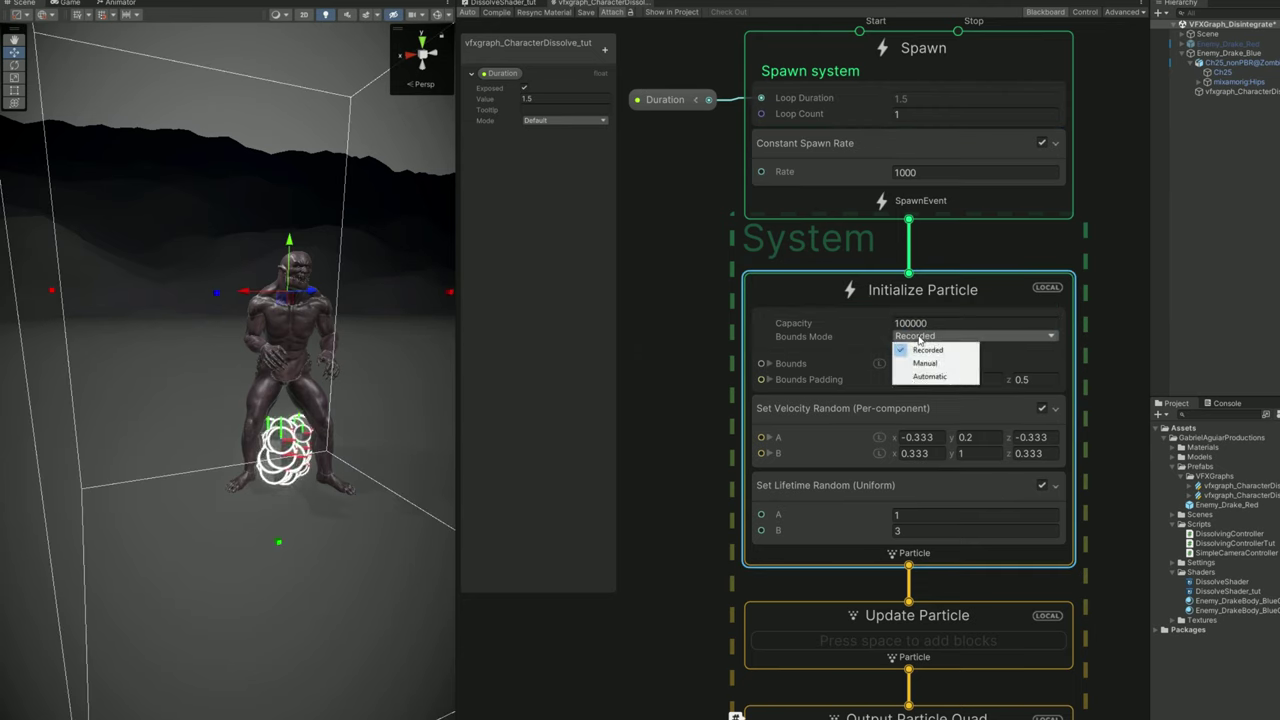
{"action": "left_click", "coordinate": [921, 360]}
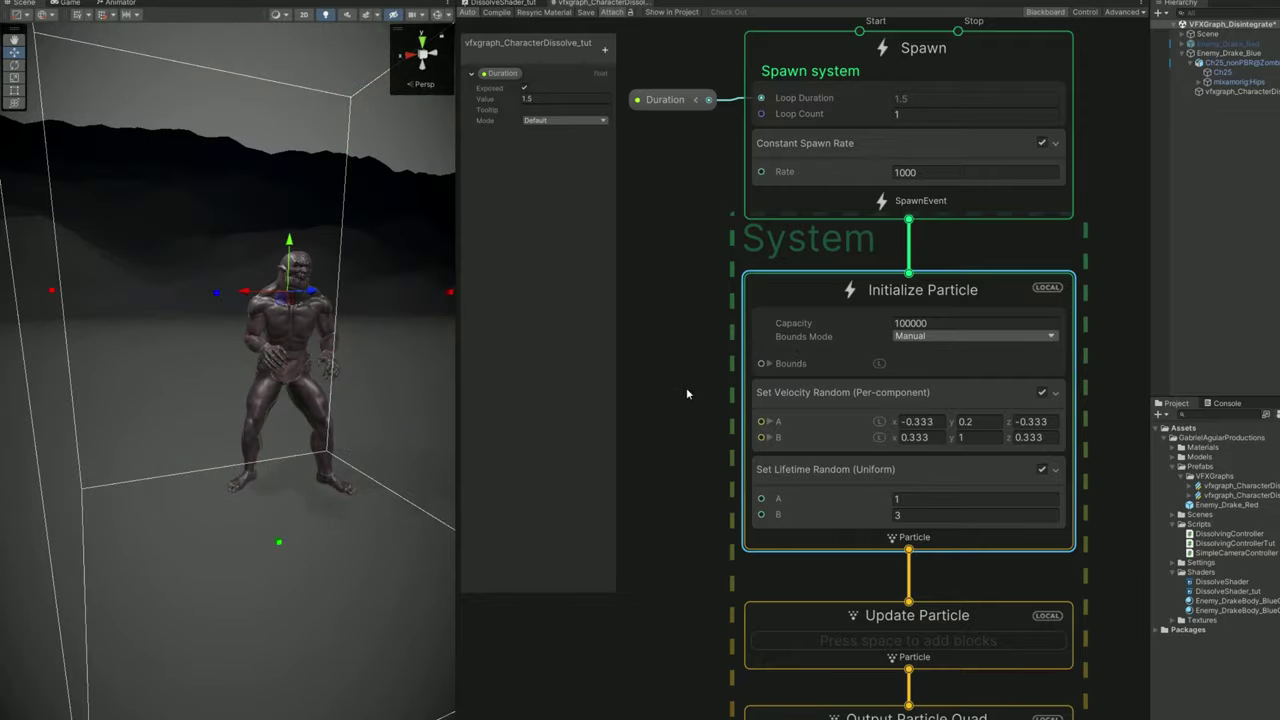
Set the Set Velocity Random block's A to (1, 5, 1) and B to (-1, 2, -1)
{"action": "left_click", "coordinate": [917, 421]}
{"action": "type", "text": "1"}
{"action": "key", "text": "Tab"}
{"action": "type", "text": "5"}
{"action": "key", "text": "Tab"}
{"action": "type", "text": "1"}
{"action": "left_click", "coordinate": [905, 438]}
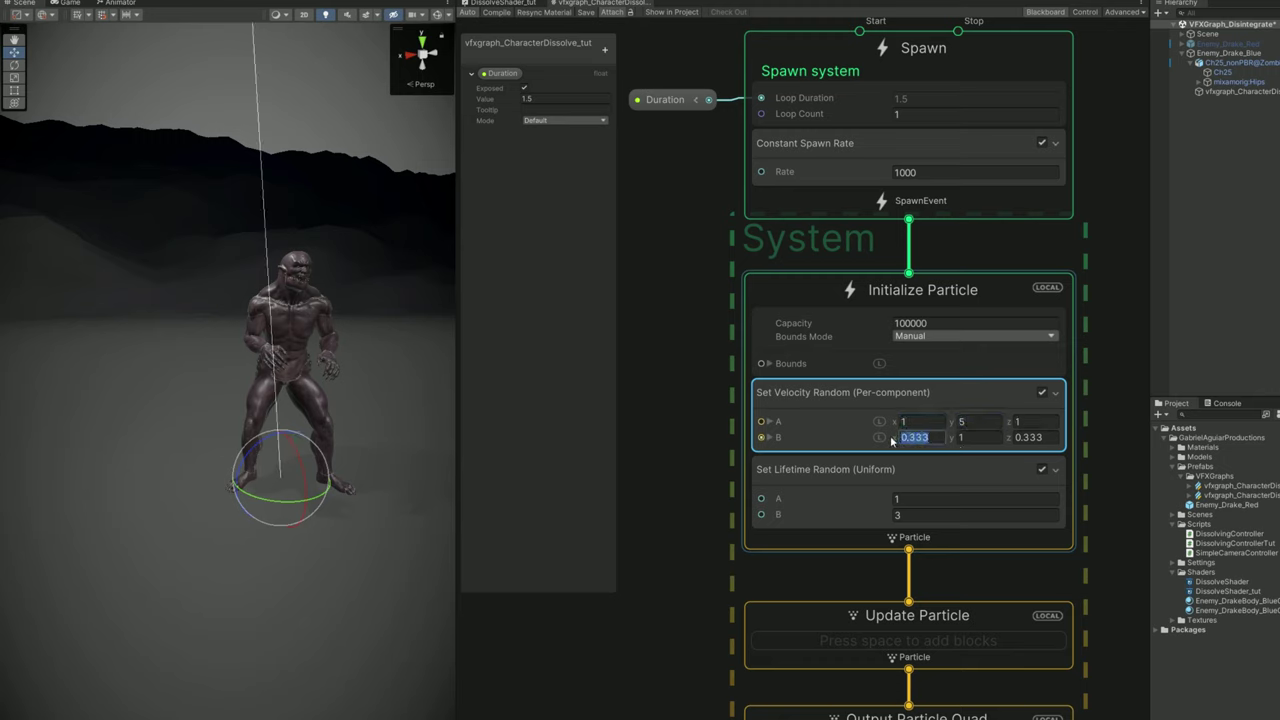
{"action": "left_click", "coordinate": [1027, 437]}
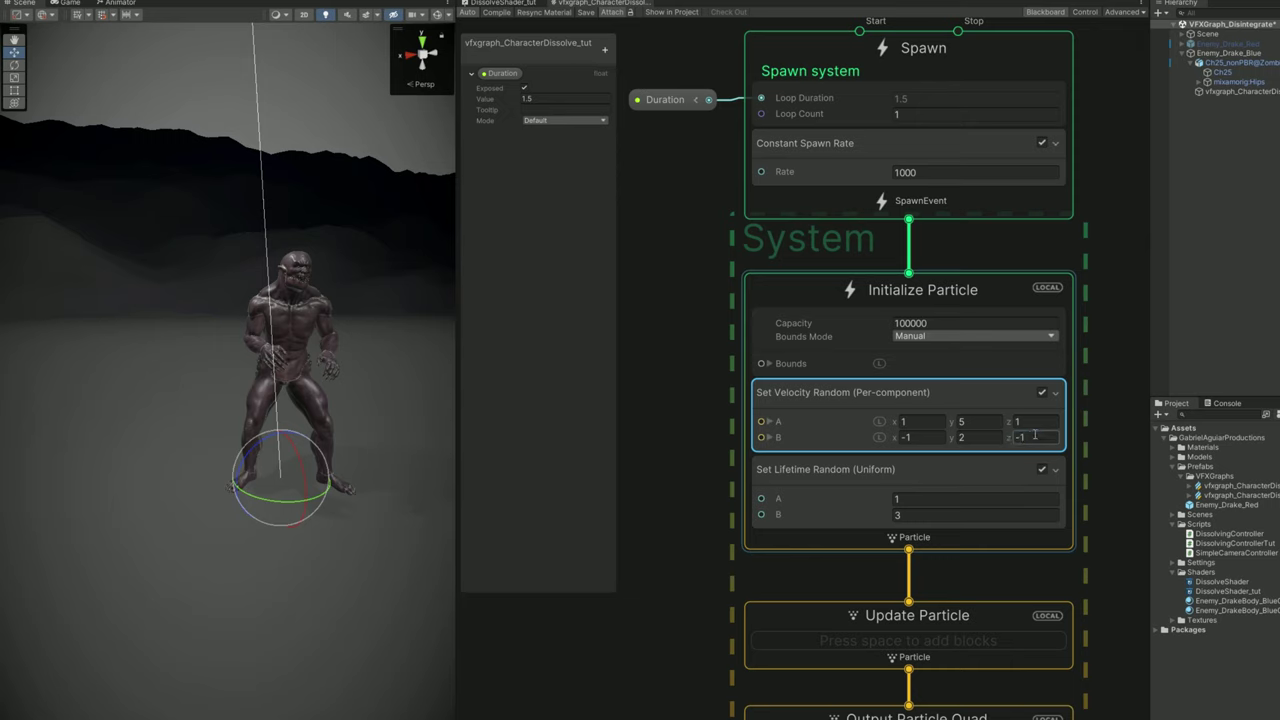
{"action": "left_click", "coordinate": [899, 421]}
Set the random lifetime range to A 0.2 and B 1.2, and select vfxgraph_CharacterDissolve_tut in the scene to preview the particles
{"action": "left_click", "coordinate": [937, 500]}
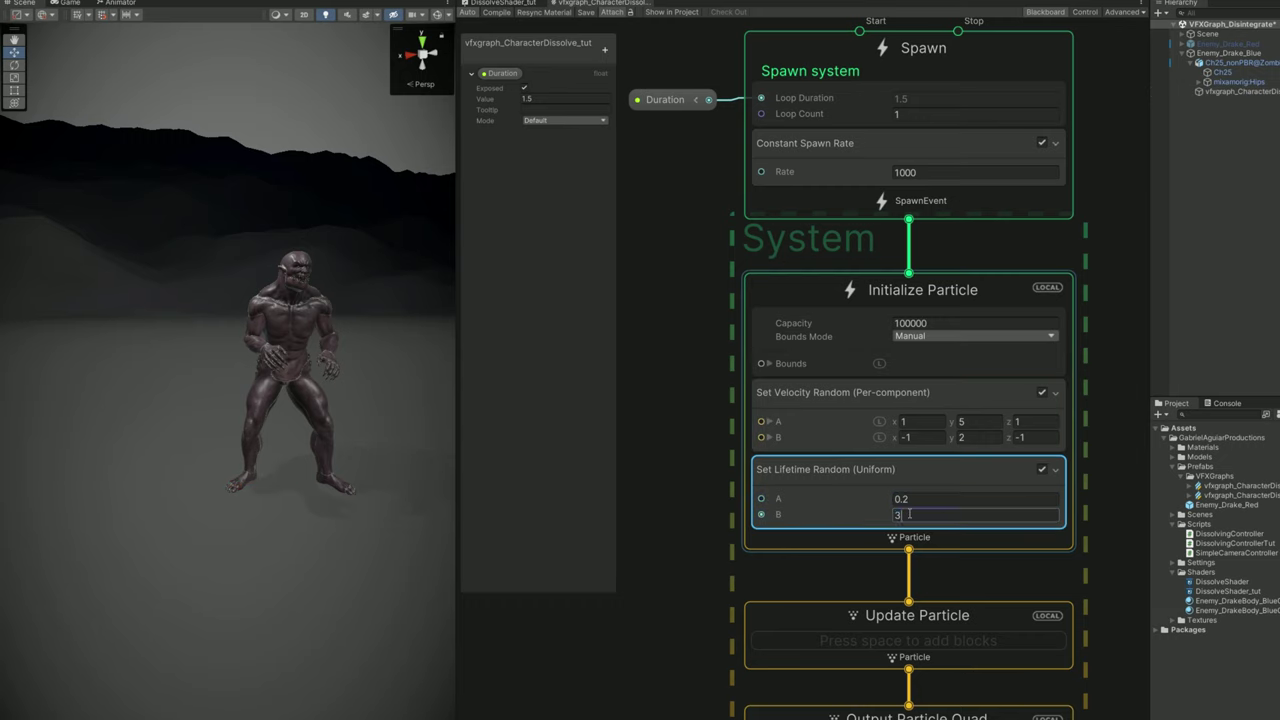
{"action": "middle_click_drag", "start_coordinate": [814, 575], "coordinate": [818, 394]}
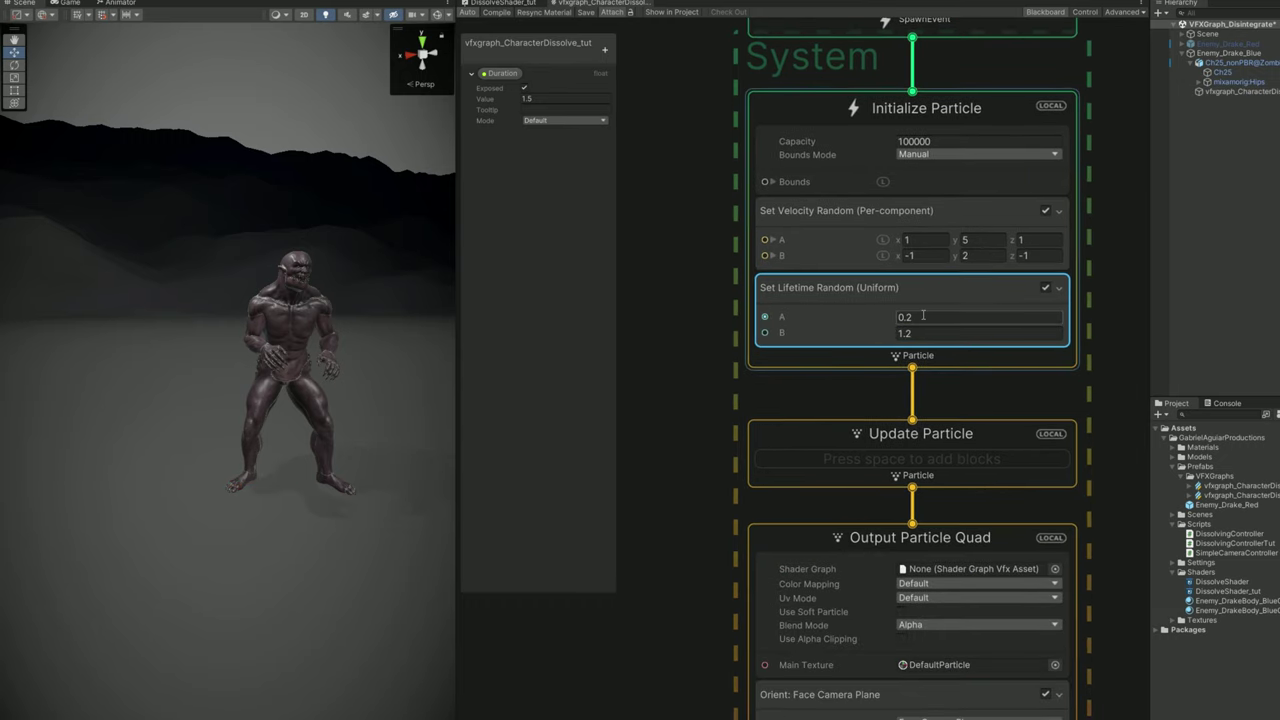
{"action": "left_click", "coordinate": [1250, 92]}
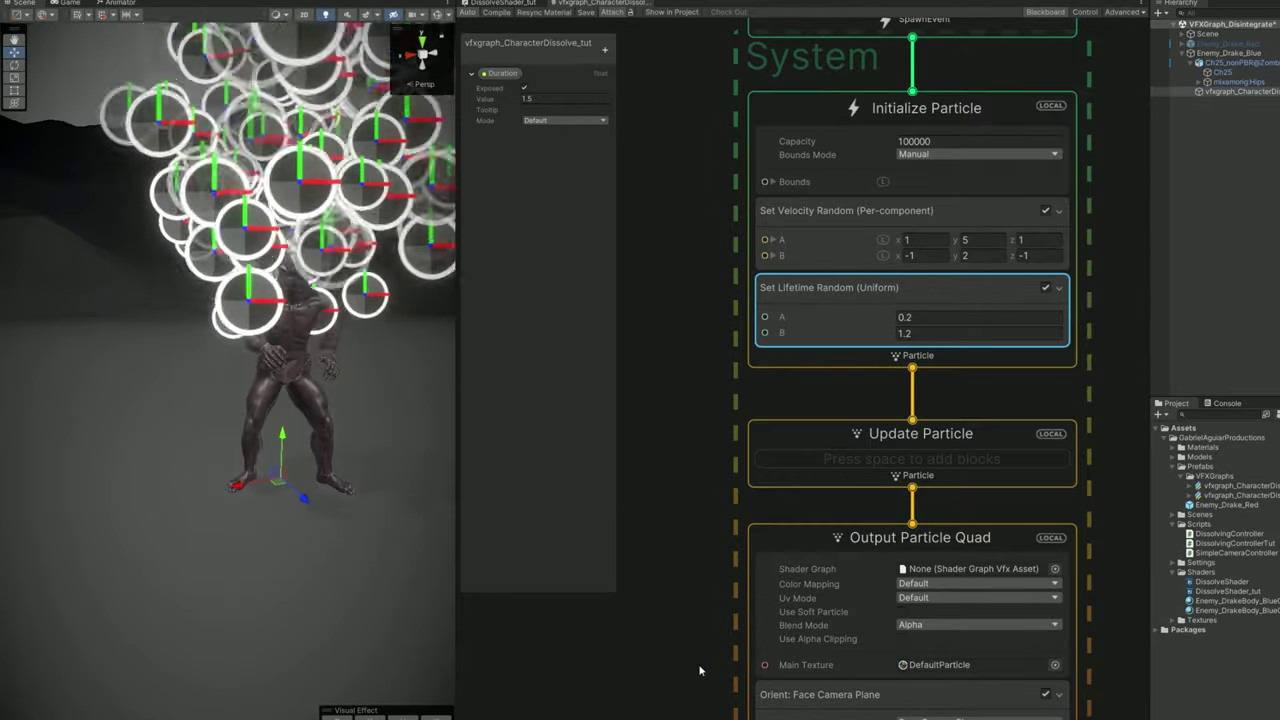
Add a Position (Skinned Mesh) block to the Initialize Particle context
{"action": "middle_click_drag", "start_coordinate": [676, 654], "coordinate": [697, 719]}
{"action": "left_click", "coordinate": [815, 448]}
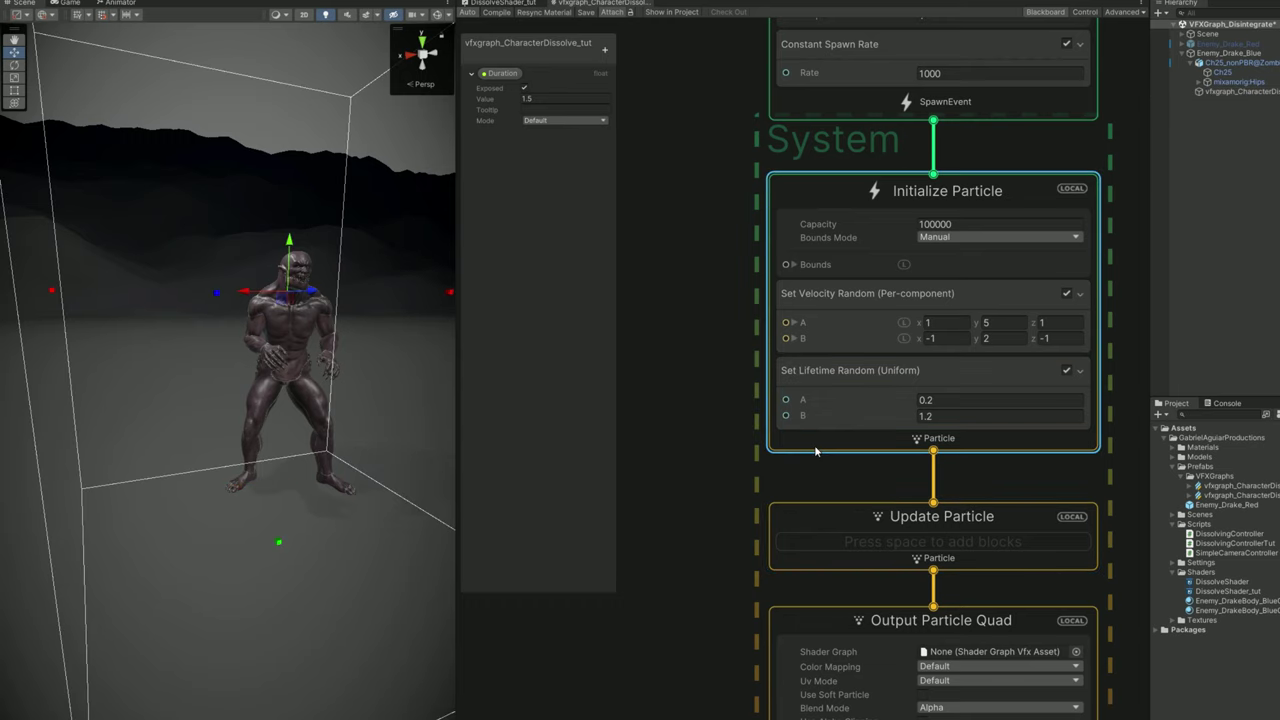
{"action": "key", "text": "space"}
{"action": "type", "text": "sk"}
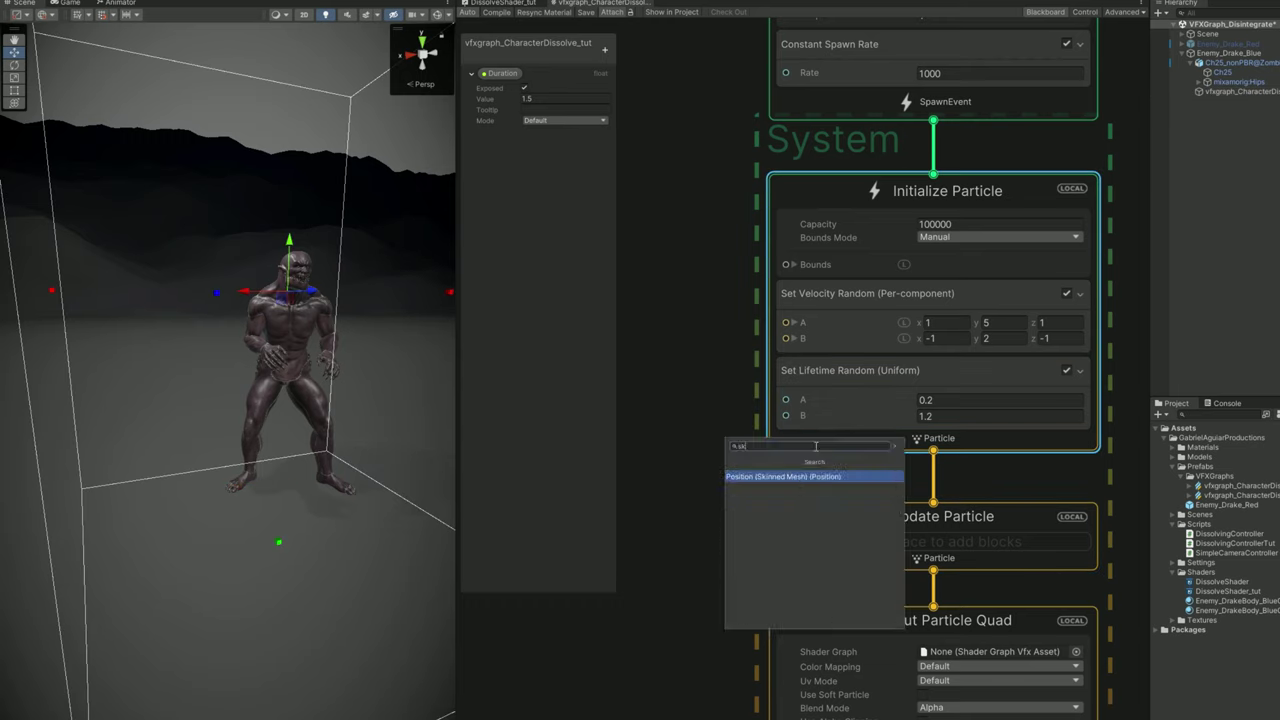
{"action": "left_click", "coordinate": [803, 476]}
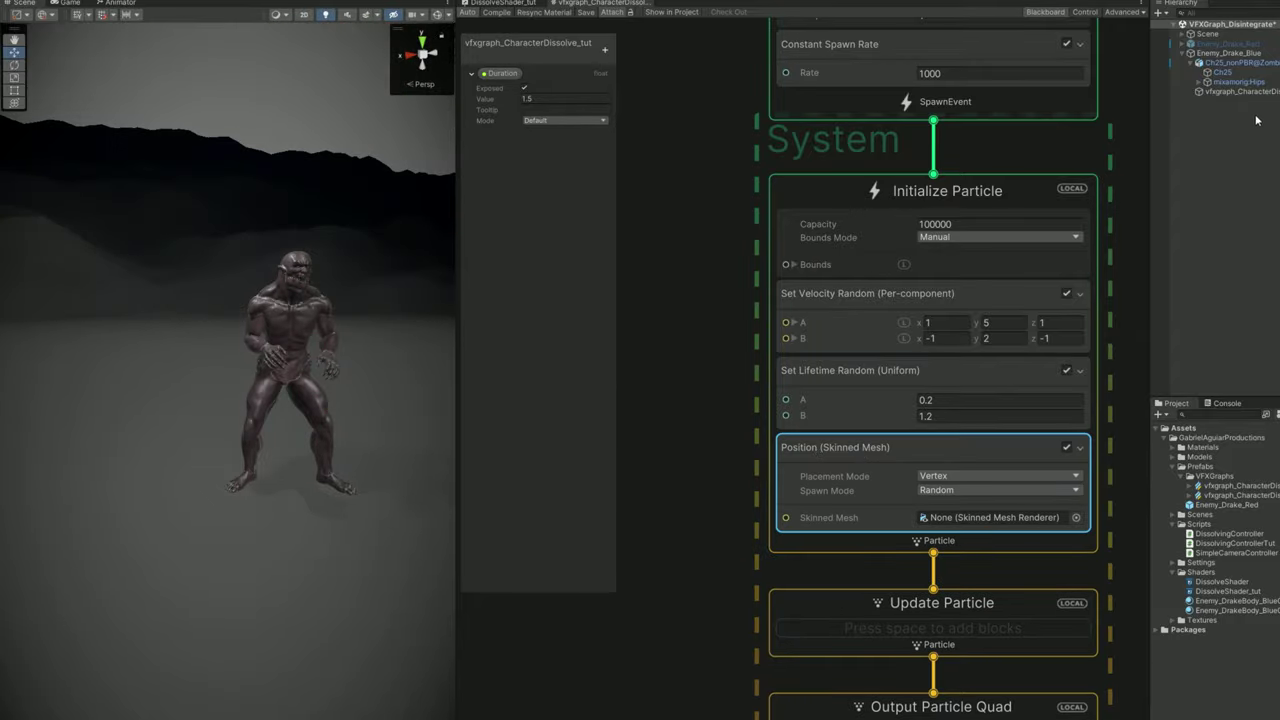
Add a SkinnedMeshRenderer property named SkinnedMeshRenderer and connect its node to the Skinned Mesh input of the Position block
{"action": "left_click", "coordinate": [1232, 72]}
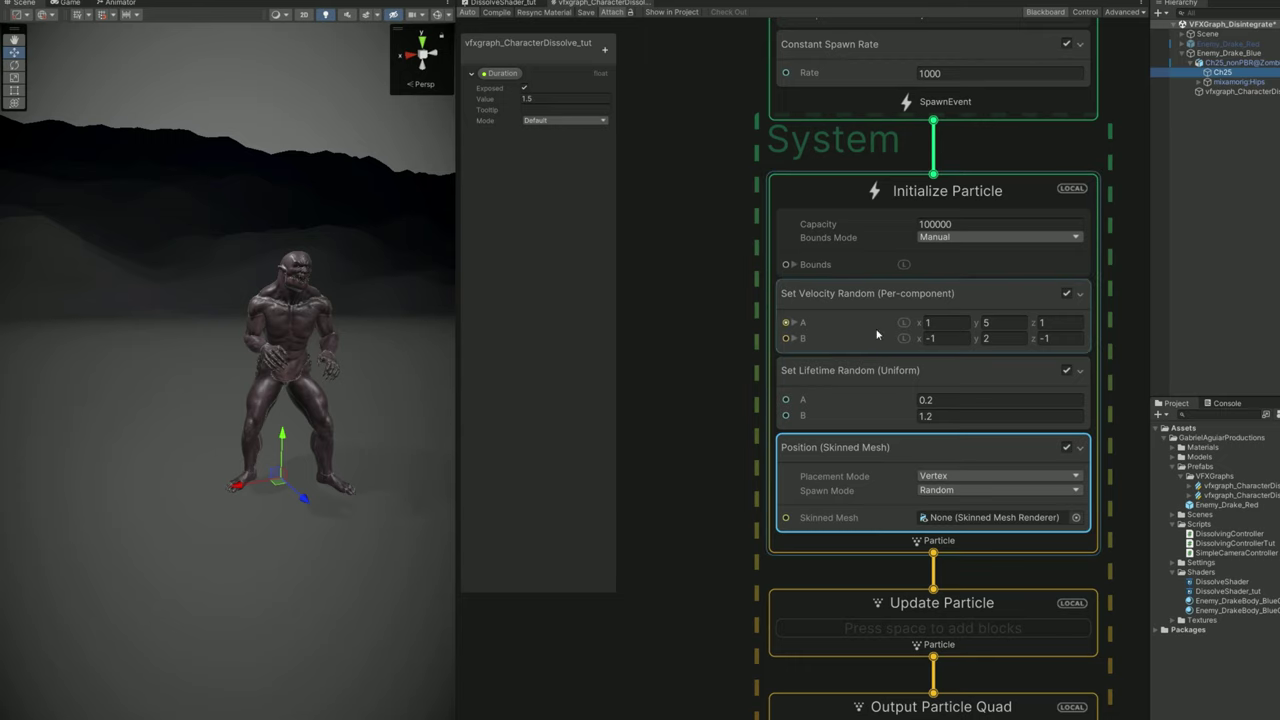
{"action": "left_click", "coordinate": [627, 133]}
{"action": "left_click", "coordinate": [604, 52]}
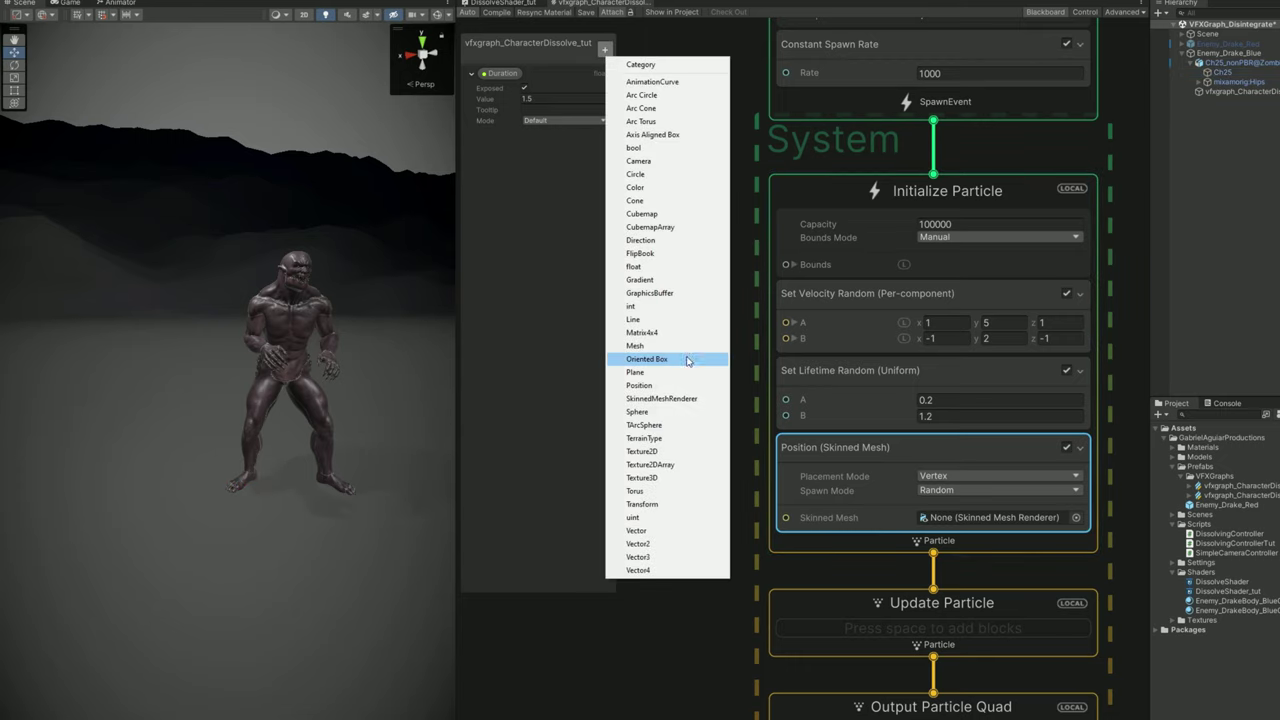
{"action": "left_click", "coordinate": [665, 400]}
{"action": "double_click", "coordinate": [507, 141]}
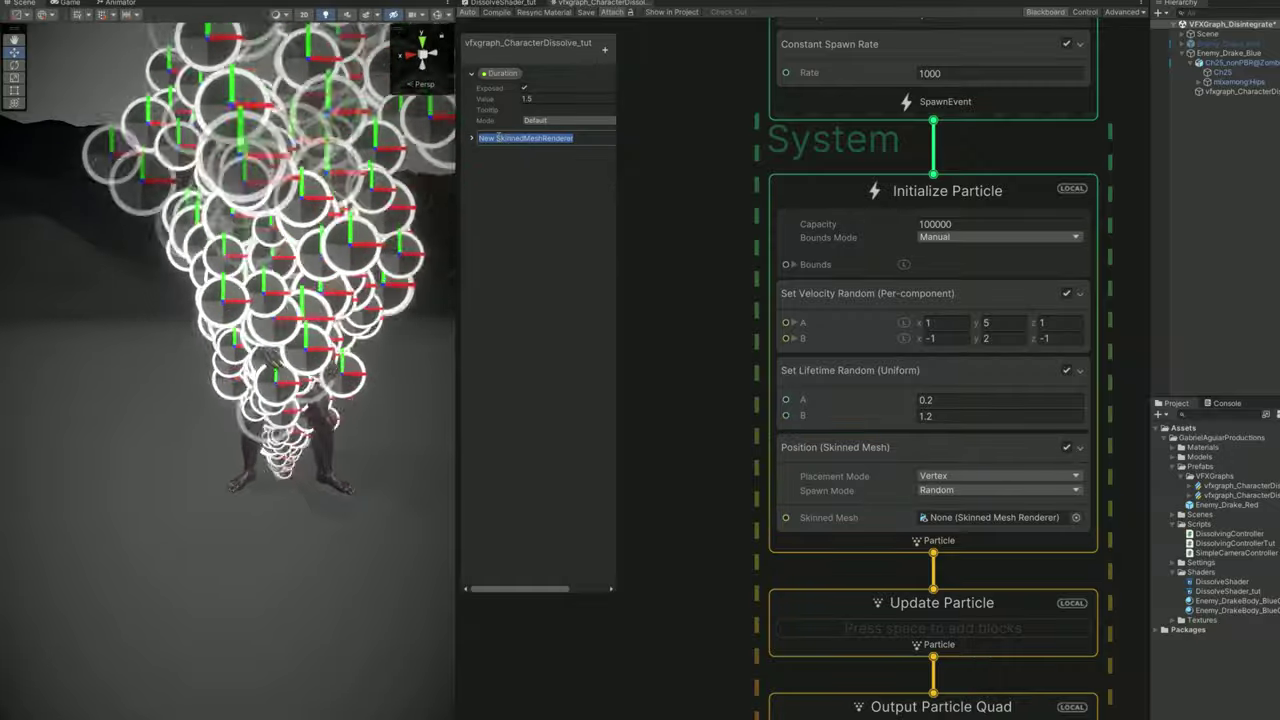
{"action": "left_click_drag", "start_coordinate": [504, 138], "coordinate": [640, 485]}
{"action": "key", "text": "BackSpace"}
{"action": "key", "text": "Return"}
{"action": "left_click_drag", "start_coordinate": [779, 491], "coordinate": [786, 518]}
{"action": "left_click_drag", "start_coordinate": [716, 488], "coordinate": [662, 520]}
Set the Position (Skinned Mesh) block's Placement Mode to Surface
{"action": "left_click", "coordinate": [955, 476]}
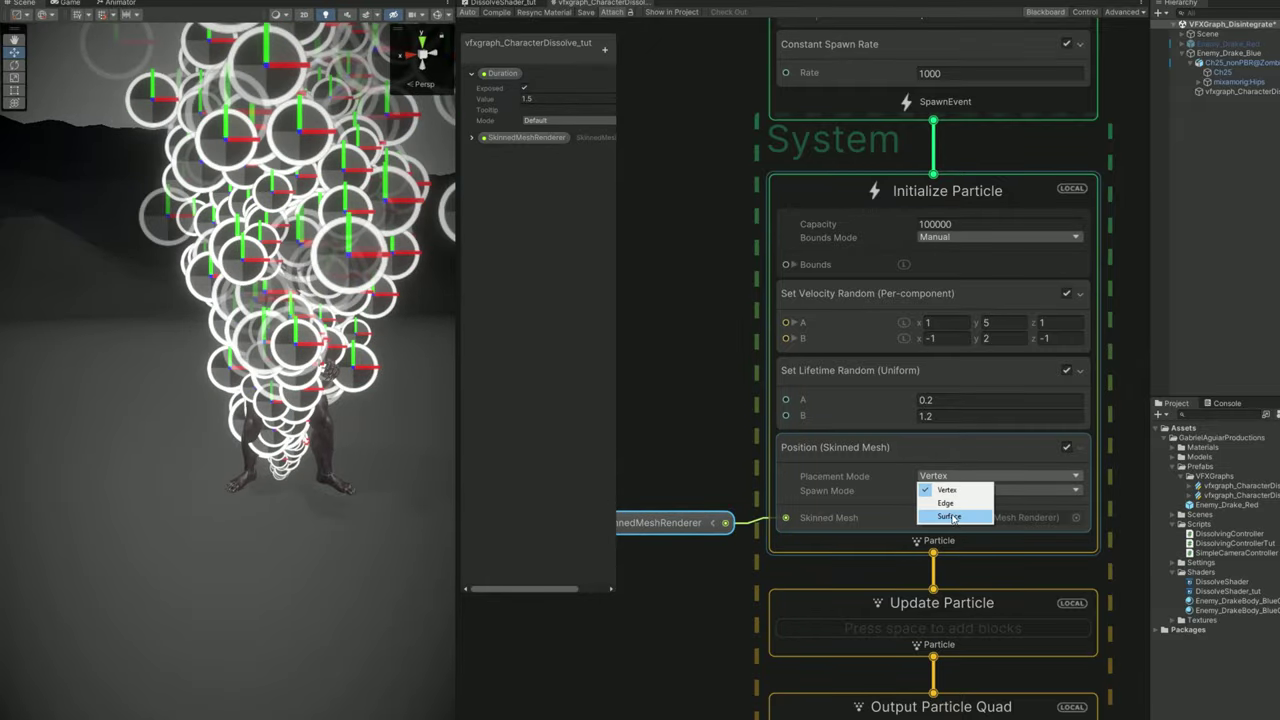
{"action": "left_click", "coordinate": [952, 517]}
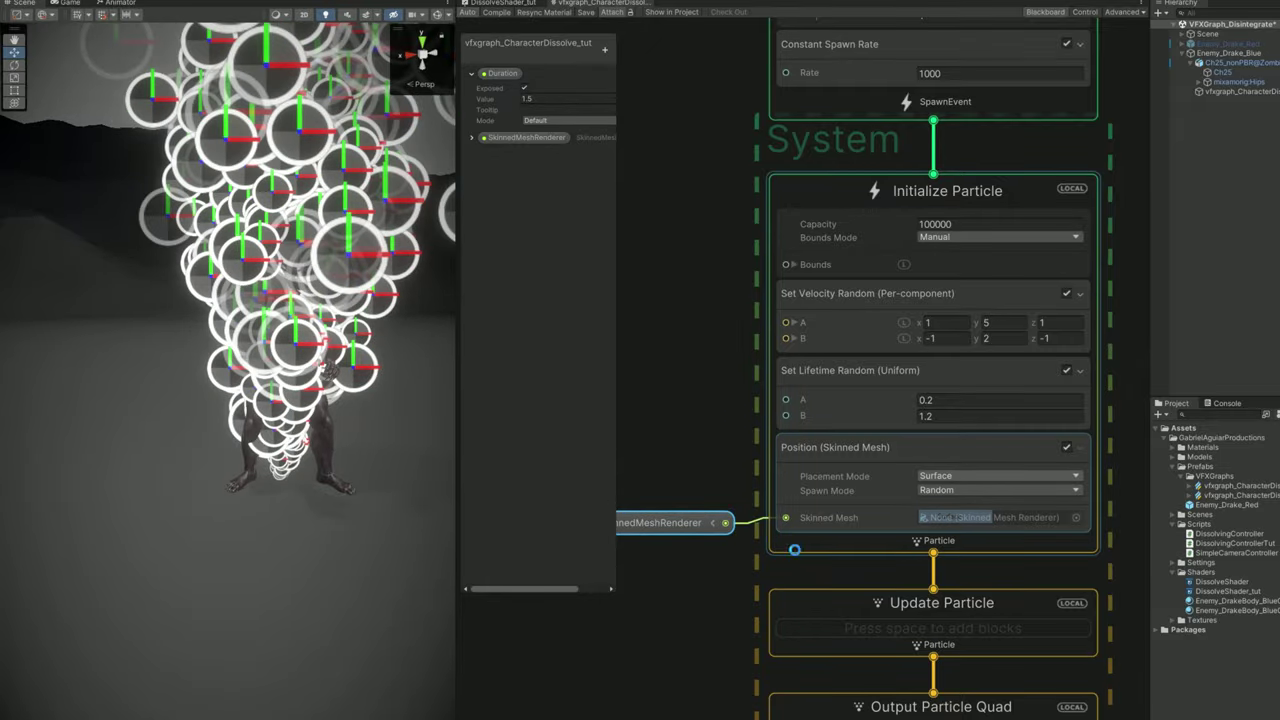
{"action": "middle_click_drag", "start_coordinate": [740, 568], "coordinate": [795, 448]}
{"action": "left_click_drag", "start_coordinate": [723, 397], "coordinate": [719, 394]}
Add a Set Position block below the Position (Skinned Mesh) block in the Initialize Particle context
{"action": "left_click", "coordinate": [910, 425]}
{"action": "key", "text": "space"}
{"action": "type", "text": "s"}
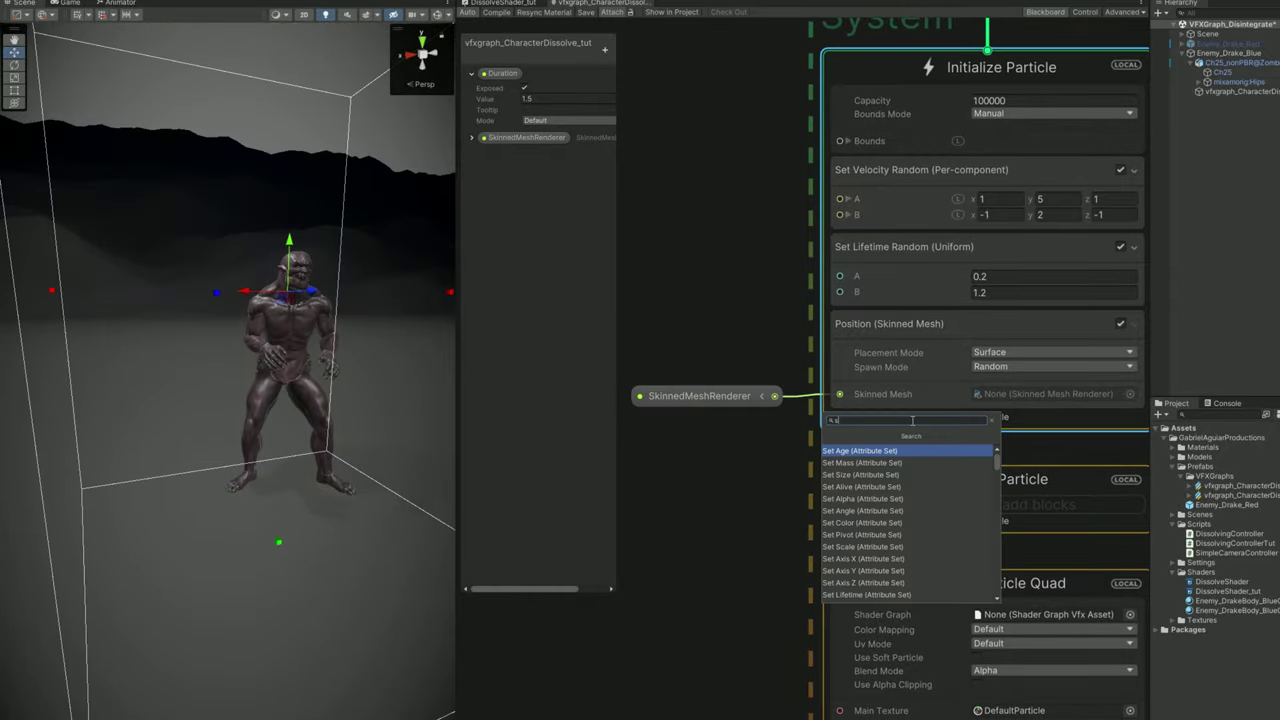
{"action": "type", "text": "et posi"}
{"action": "key", "text": "Return"}
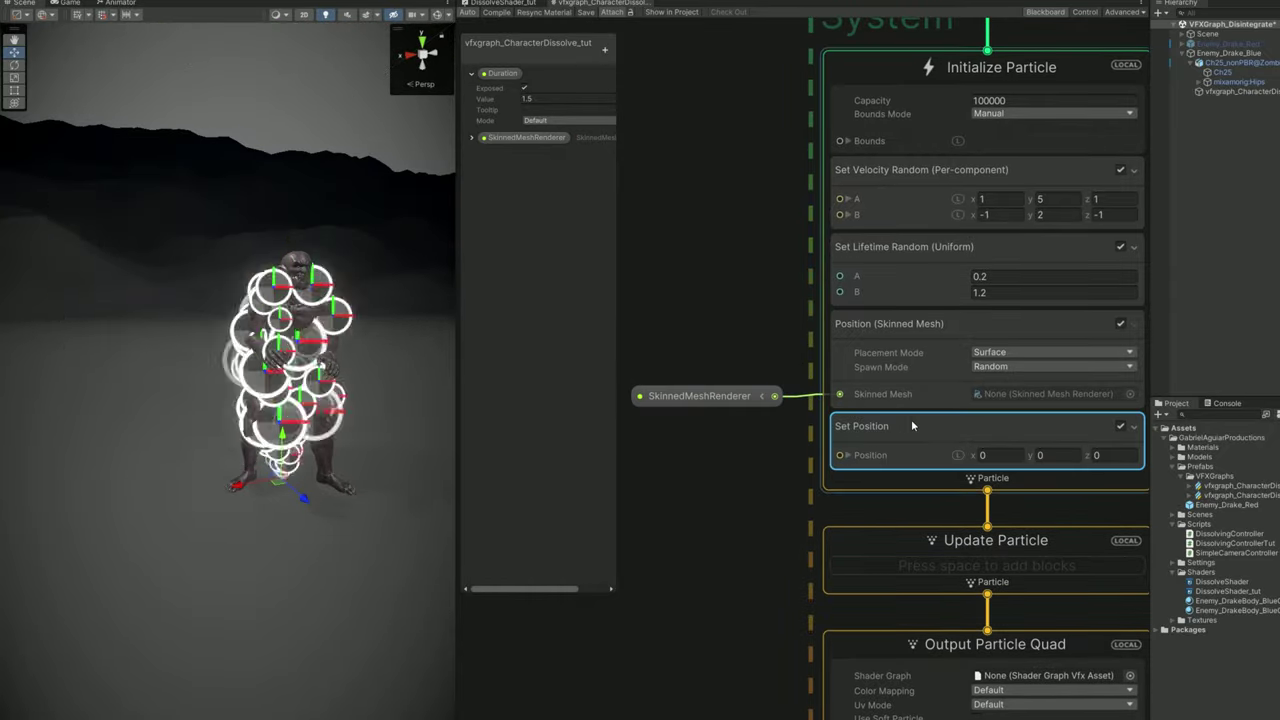
Add a Get Attribute: position (Current) node in the empty graph area beside the Initialize Particle context
{"action": "middle_click_drag", "start_coordinate": [812, 476], "coordinate": [980, 433]}
{"action": "left_click_drag", "start_coordinate": [881, 362], "coordinate": [877, 354]}
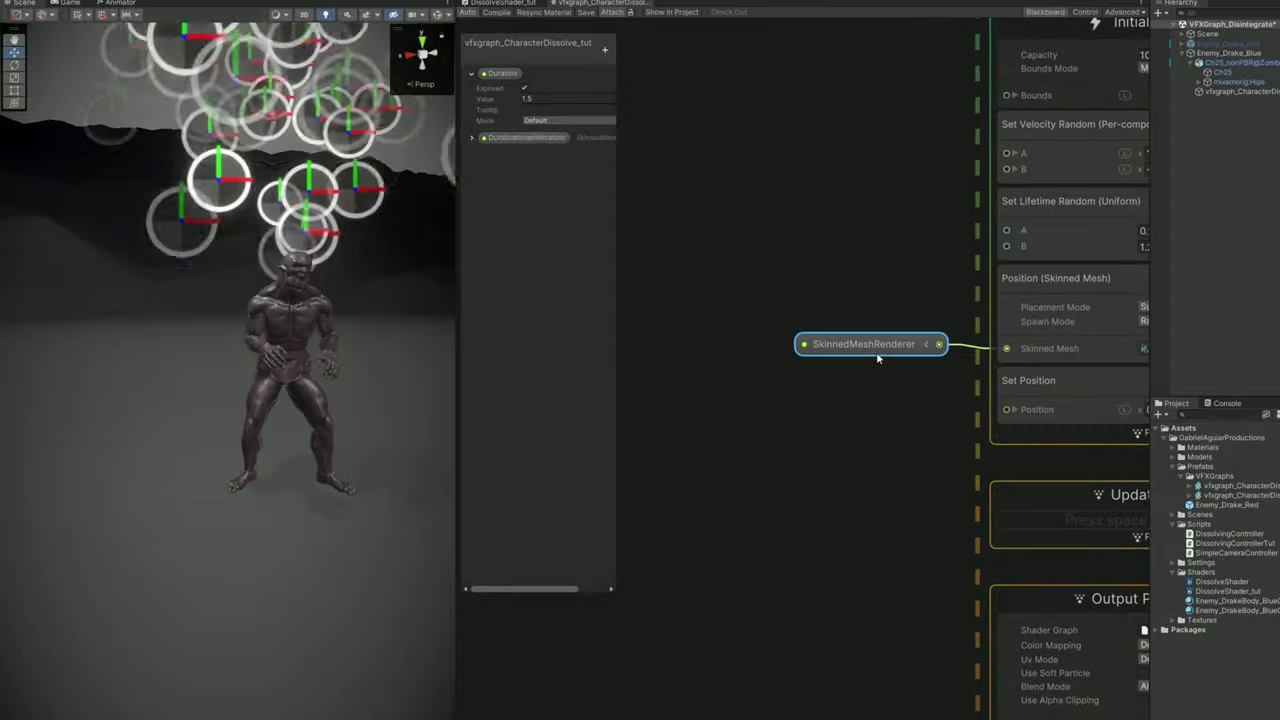
{"action": "middle_click_drag", "start_coordinate": [763, 422], "coordinate": [815, 399]}
{"action": "scroll", "coordinate": [814, 397], "scroll_direction": "down", "scroll_amount": 1}
{"action": "left_click", "coordinate": [752, 390]}
{"action": "key", "text": "space"}
{"action": "type", "text": "get position"}
{"action": "key", "text": "Return"}
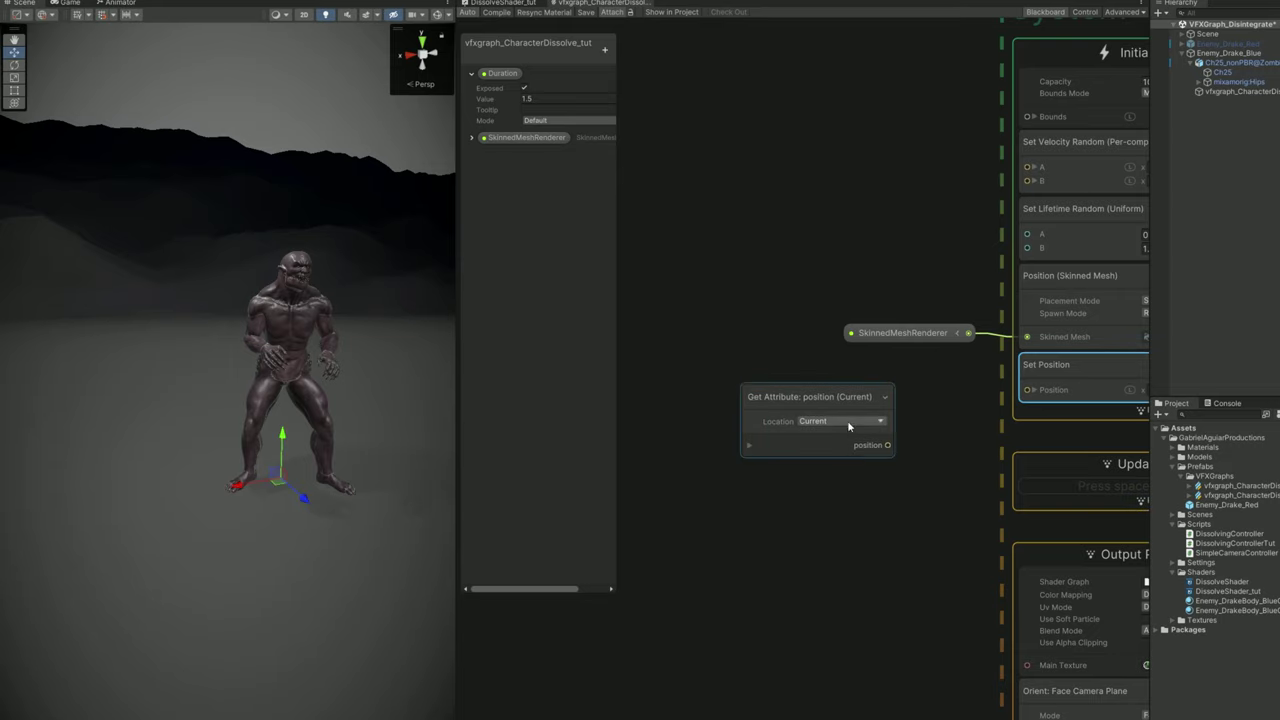
{"action": "left_click_drag", "start_coordinate": [847, 420], "coordinate": [714, 439]}
Add a Transform (Position) node and connect the Get Attribute node's position output to its Position input
{"action": "left_click", "coordinate": [862, 396]}
{"action": "key", "text": "space"}
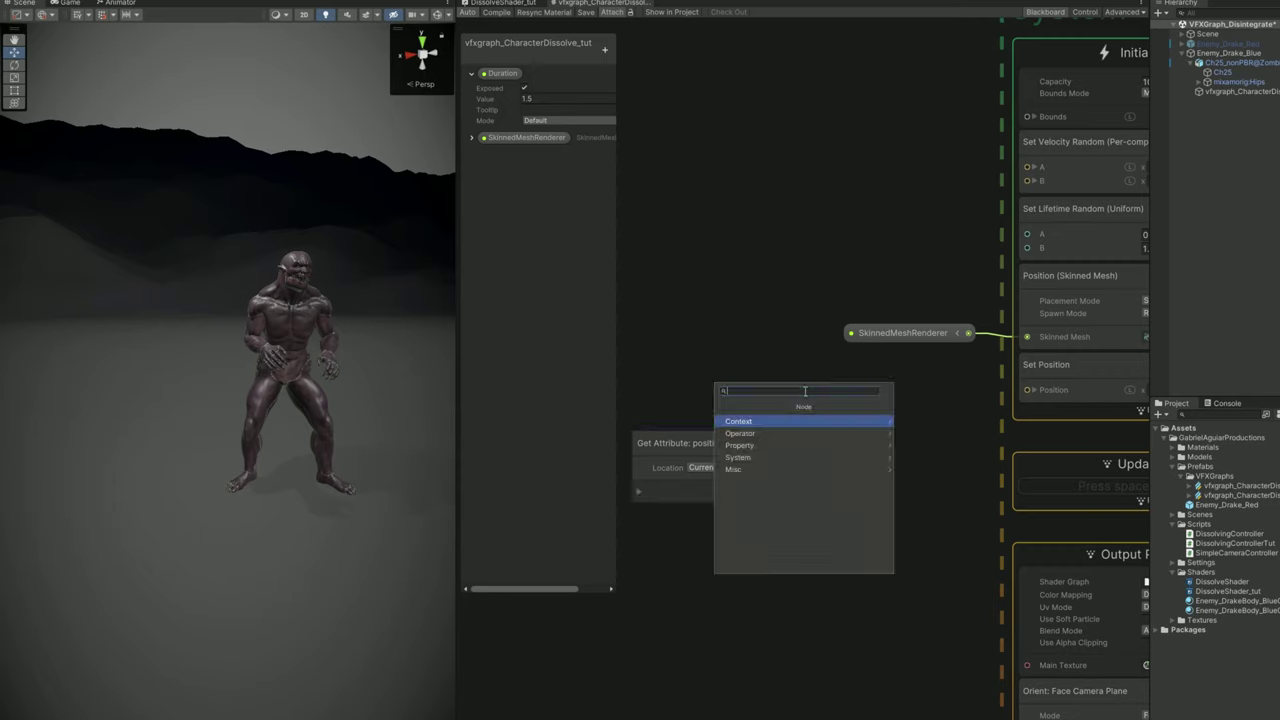
{"action": "type", "text": "trans"}
{"action": "key", "text": "Down"}
{"action": "key", "text": "Down"}
{"action": "key", "text": "Down"}
{"action": "key", "text": "Down"}
{"action": "key", "text": "Down"}
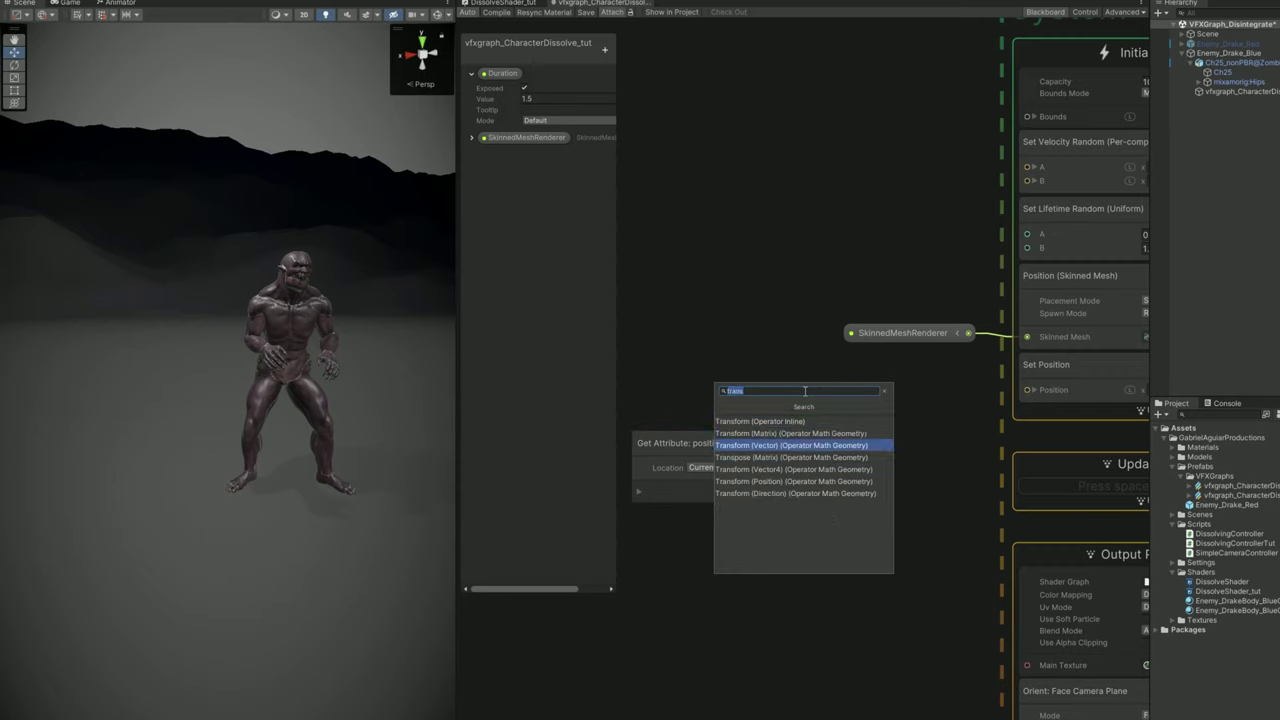
{"action": "key", "text": "Return"}
{"action": "left_click_drag", "start_coordinate": [840, 413], "coordinate": [820, 389]}
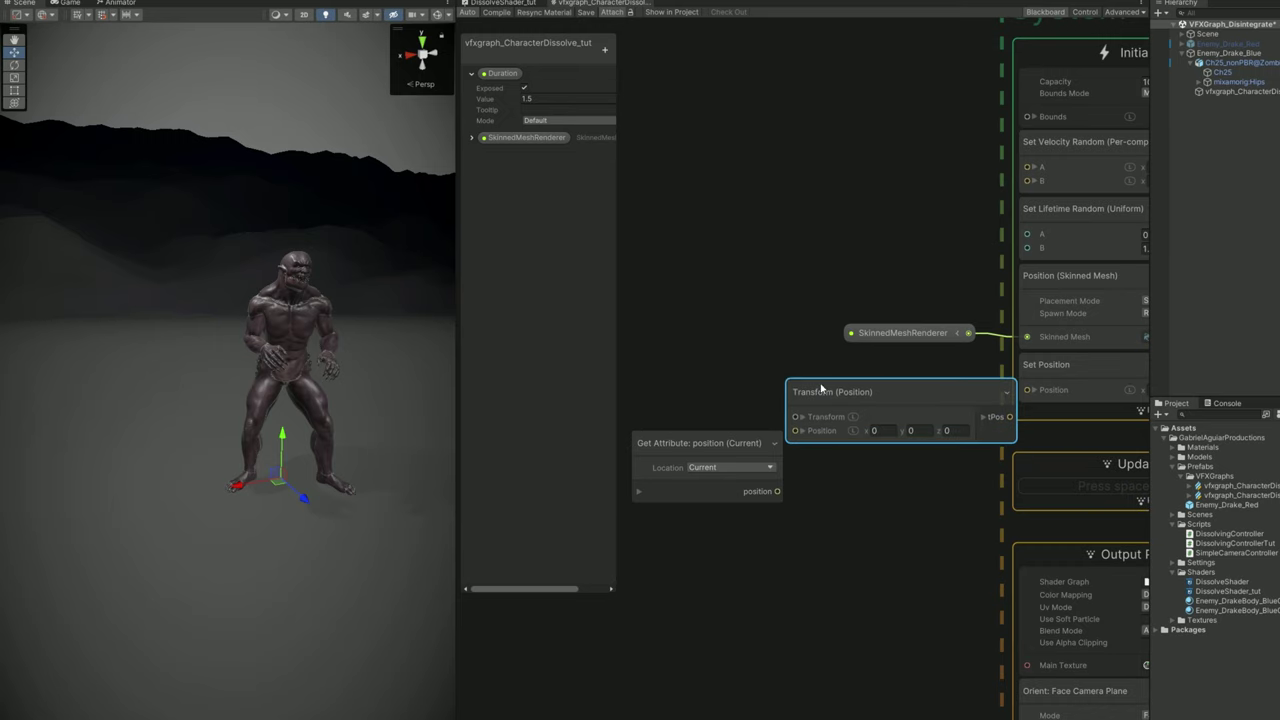
{"action": "left_click_drag", "start_coordinate": [785, 496], "coordinate": [777, 486]}
{"action": "left_click_drag", "start_coordinate": [797, 440], "coordinate": [797, 431]}
{"action": "left_click_drag", "start_coordinate": [721, 424], "coordinate": [707, 426]}
Create a Transform-type property named Transform and place its node in the graph beside the Transform (Position) node
{"action": "left_click", "coordinate": [604, 50]}
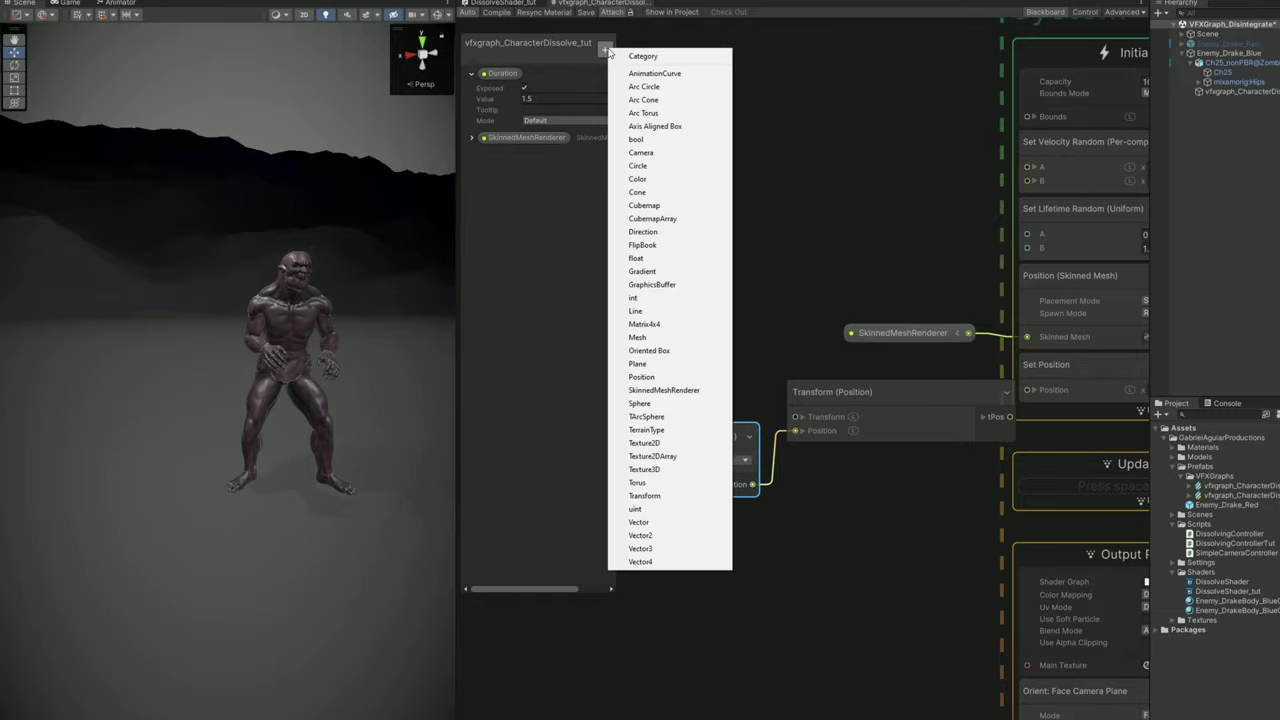
{"action": "left_click", "coordinate": [659, 495]}
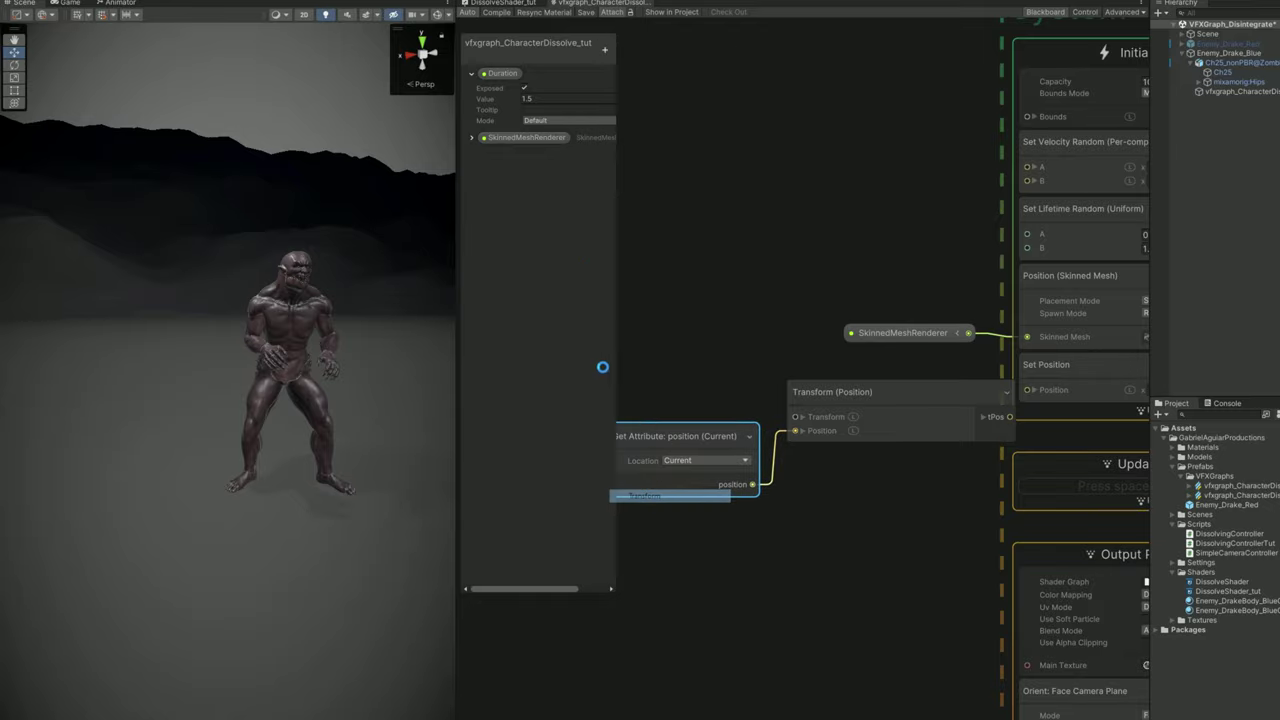
{"action": "type", "text": "Transform"}
{"action": "key", "text": "Return"}
{"action": "left_click_drag", "start_coordinate": [506, 156], "coordinate": [748, 393]}
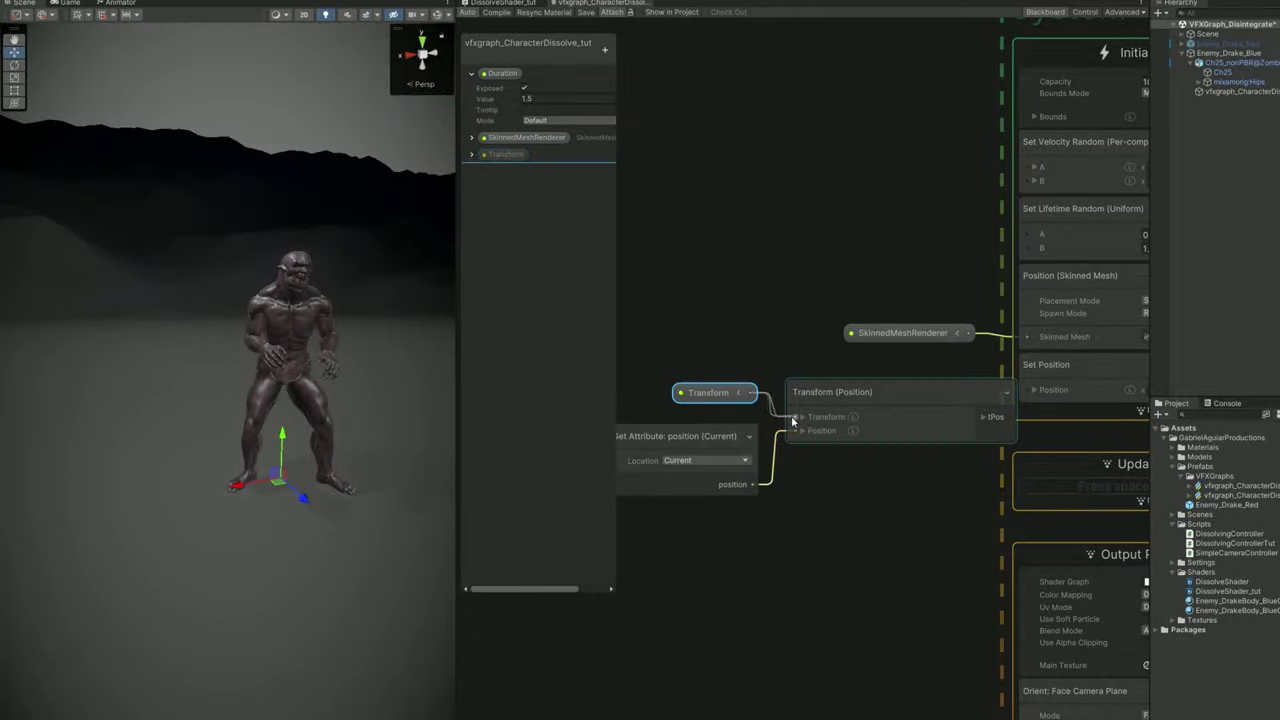
Wire the Transform property into the Transform (Position) node and its tPos output into the Set Position block, and compile the graph
{"action": "left_click_drag", "start_coordinate": [793, 418], "coordinate": [795, 417]}
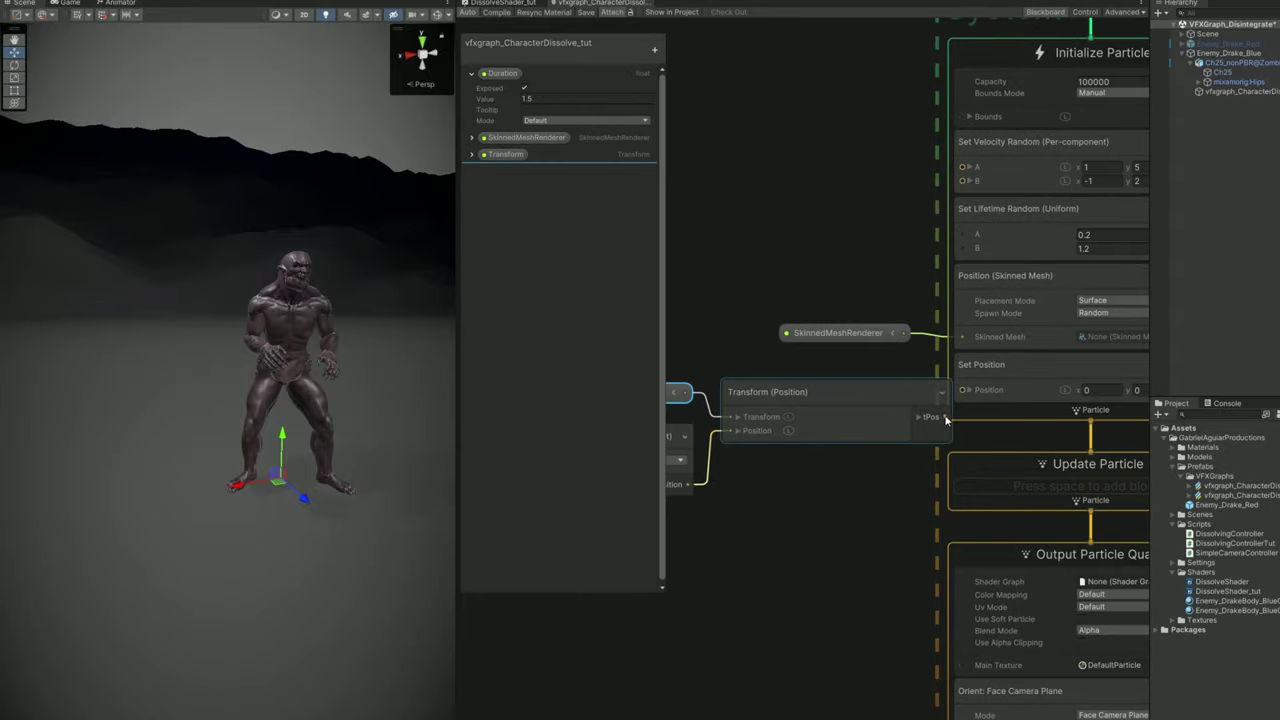
{"action": "left_click_drag", "start_coordinate": [946, 418], "coordinate": [965, 390]}
{"action": "scroll", "coordinate": [776, 481], "scroll_direction": "down", "scroll_amount": 1}
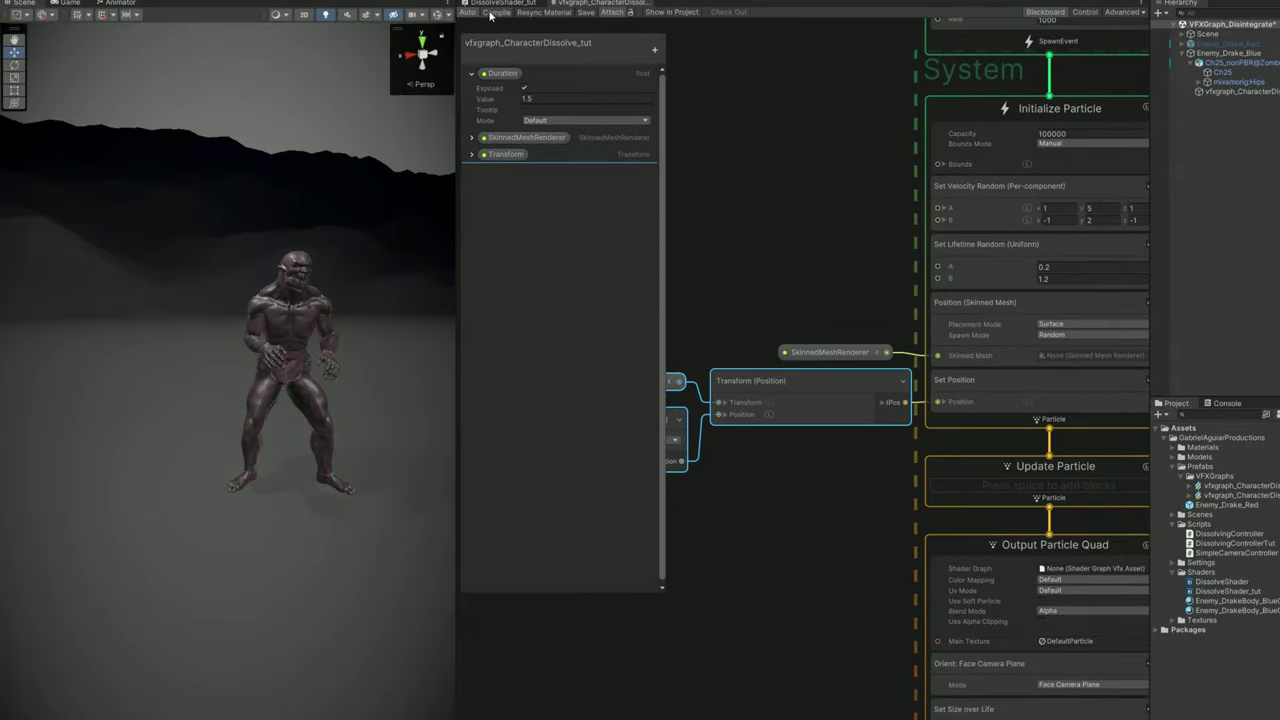
{"action": "left_click", "coordinate": [492, 13]}
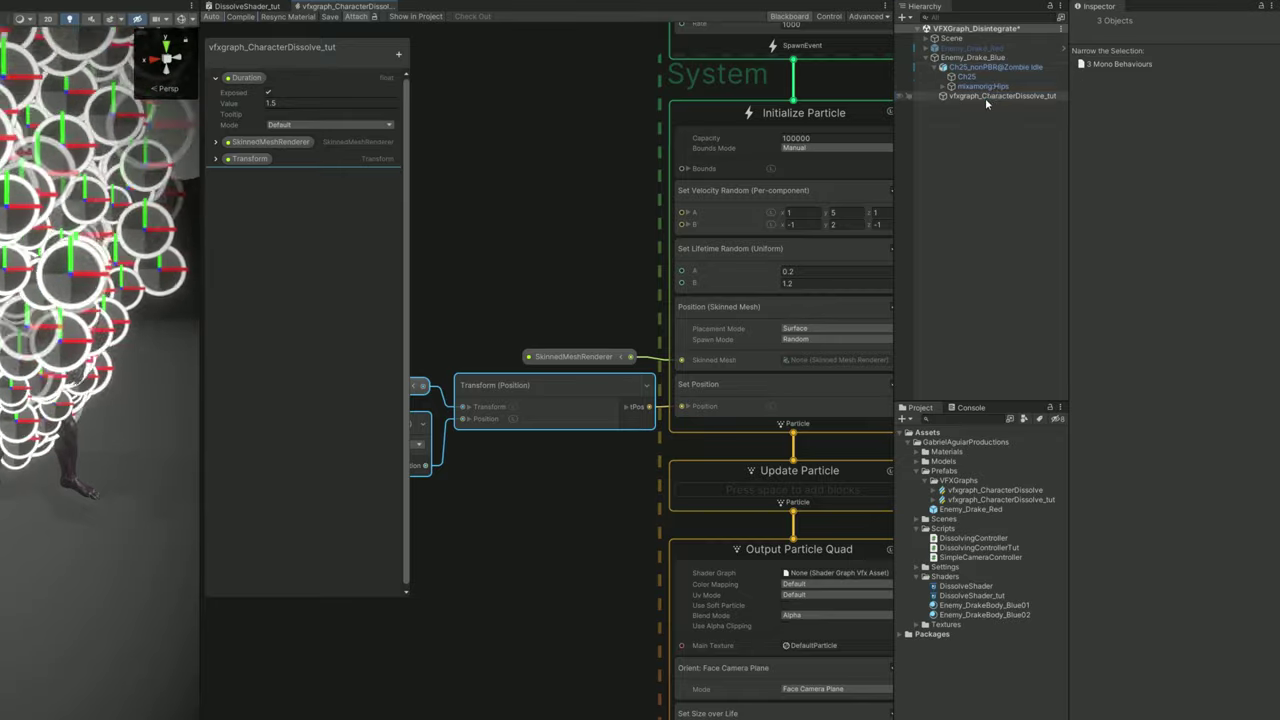
Assign the Ch25 mesh object to the SkinnedMeshRenderer property of vfxgraph_CharacterDissolve_tut
{"action": "left_click", "coordinate": [985, 98]}
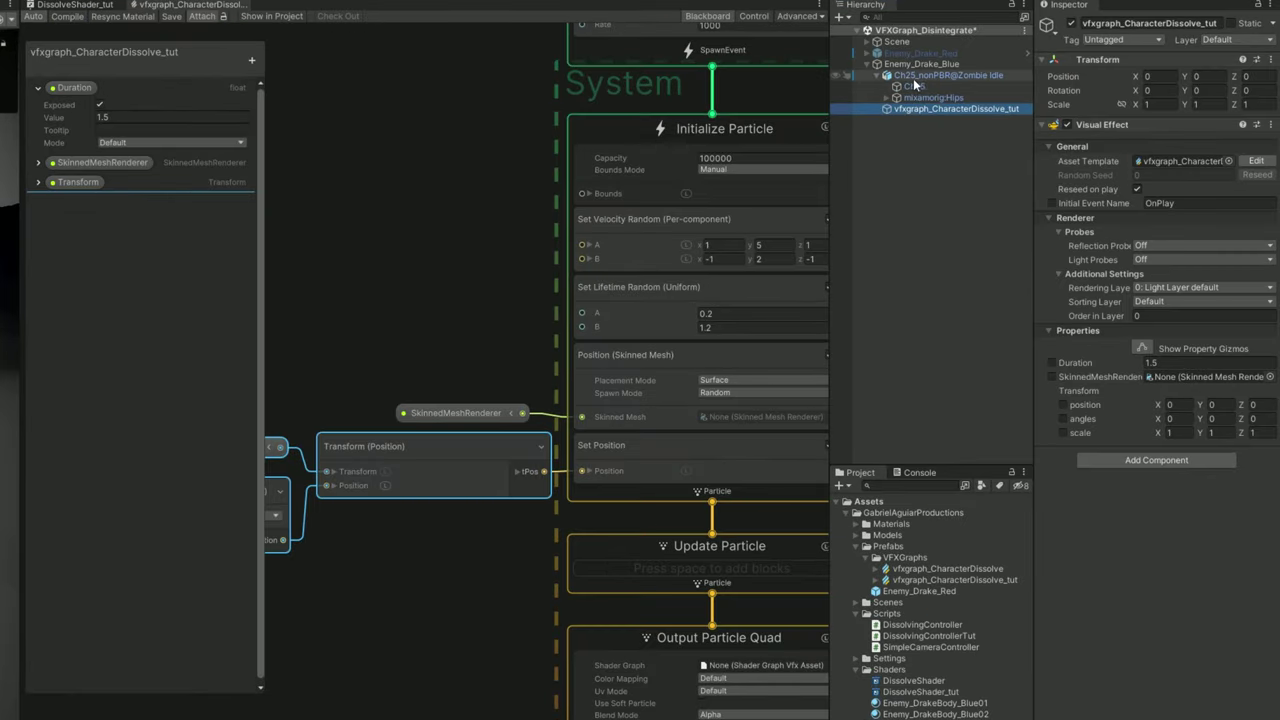
{"action": "left_click_drag", "start_coordinate": [913, 86], "coordinate": [1174, 374]}
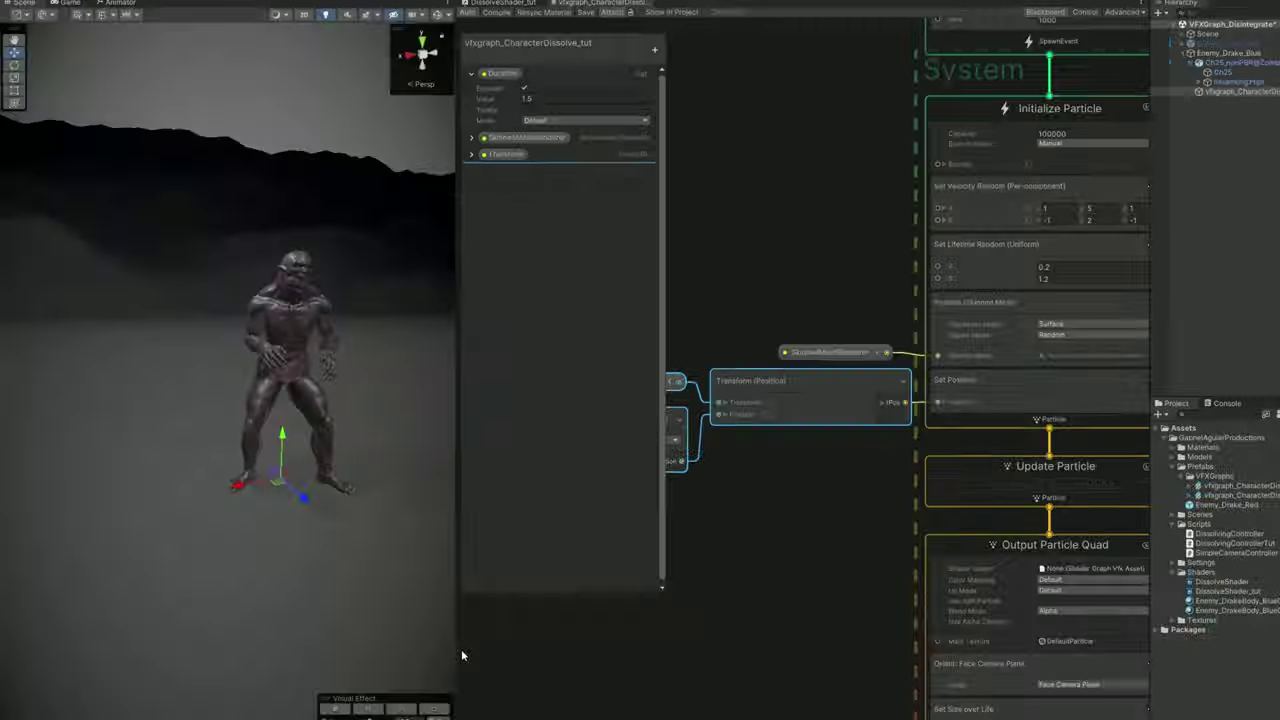
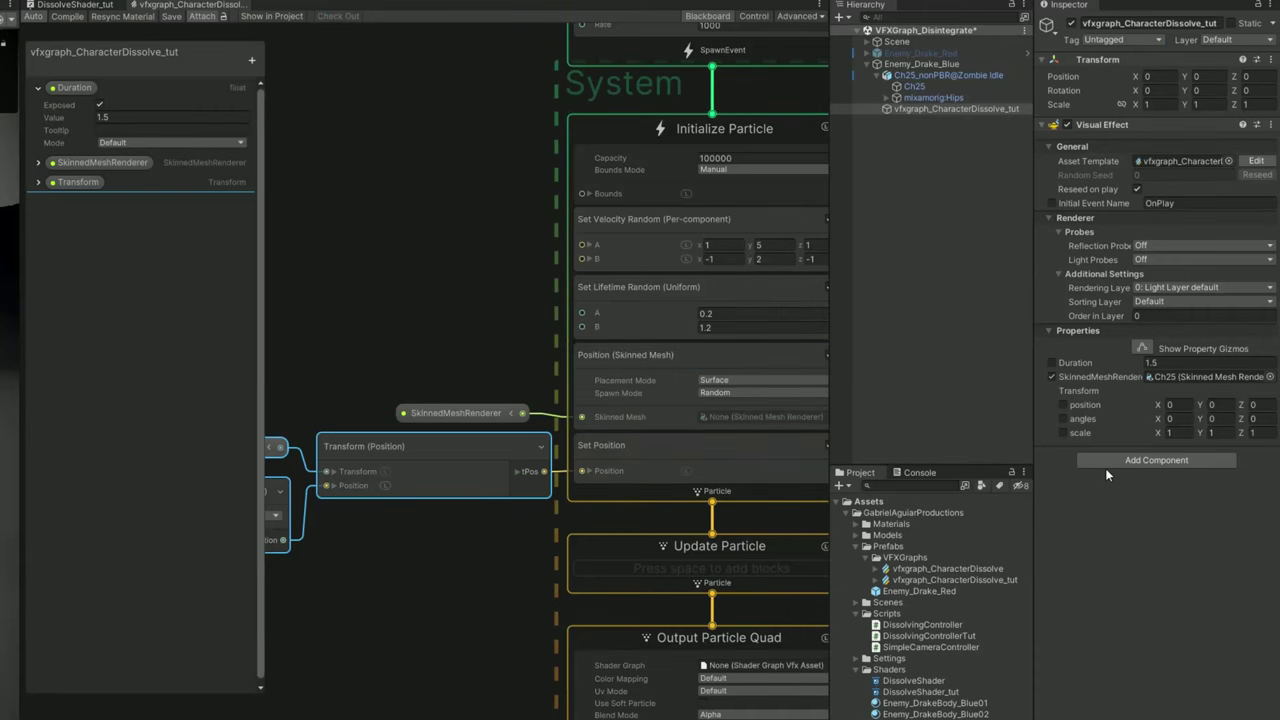
Add a Set Size block above Set Size over Life in the output context and make it uniform random between 0.005 and 0.03
{"action": "left_click", "coordinate": [594, 694]}
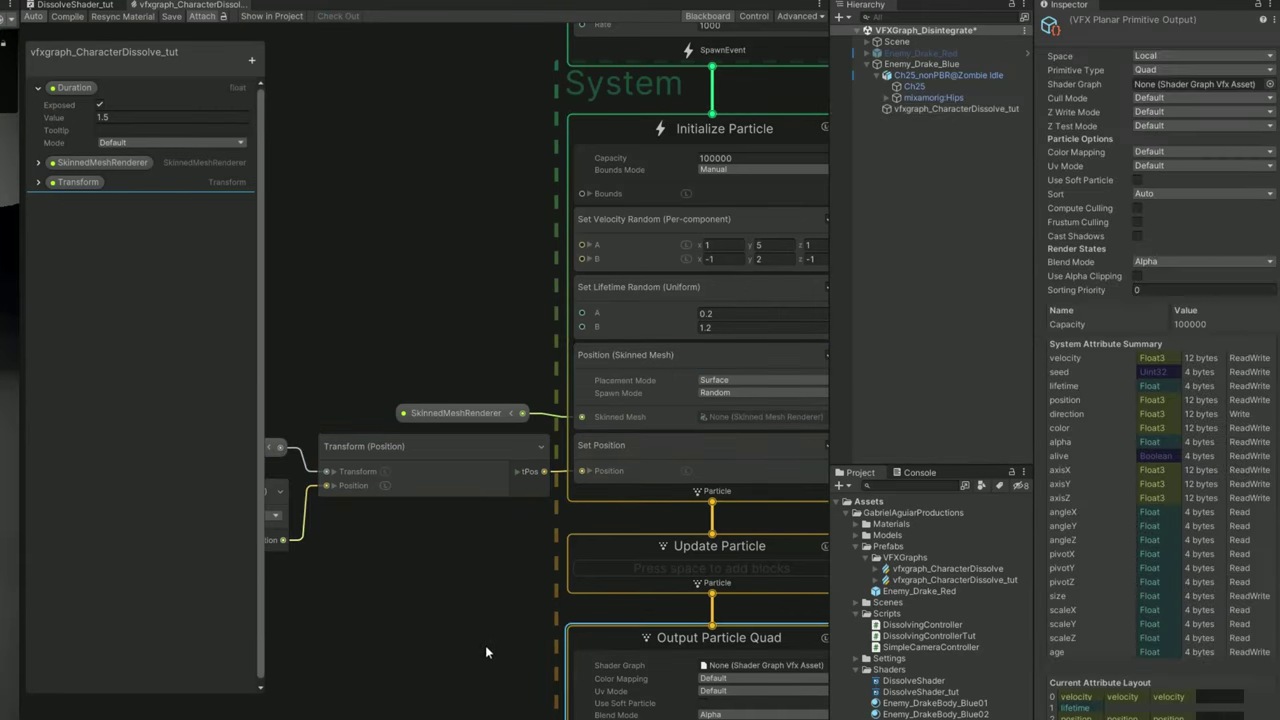
{"action": "middle_click_drag", "start_coordinate": [488, 654], "coordinate": [388, 409]}
{"action": "left_click", "coordinate": [512, 491]}
{"action": "key", "text": "space"}
{"action": "type", "text": "se"}
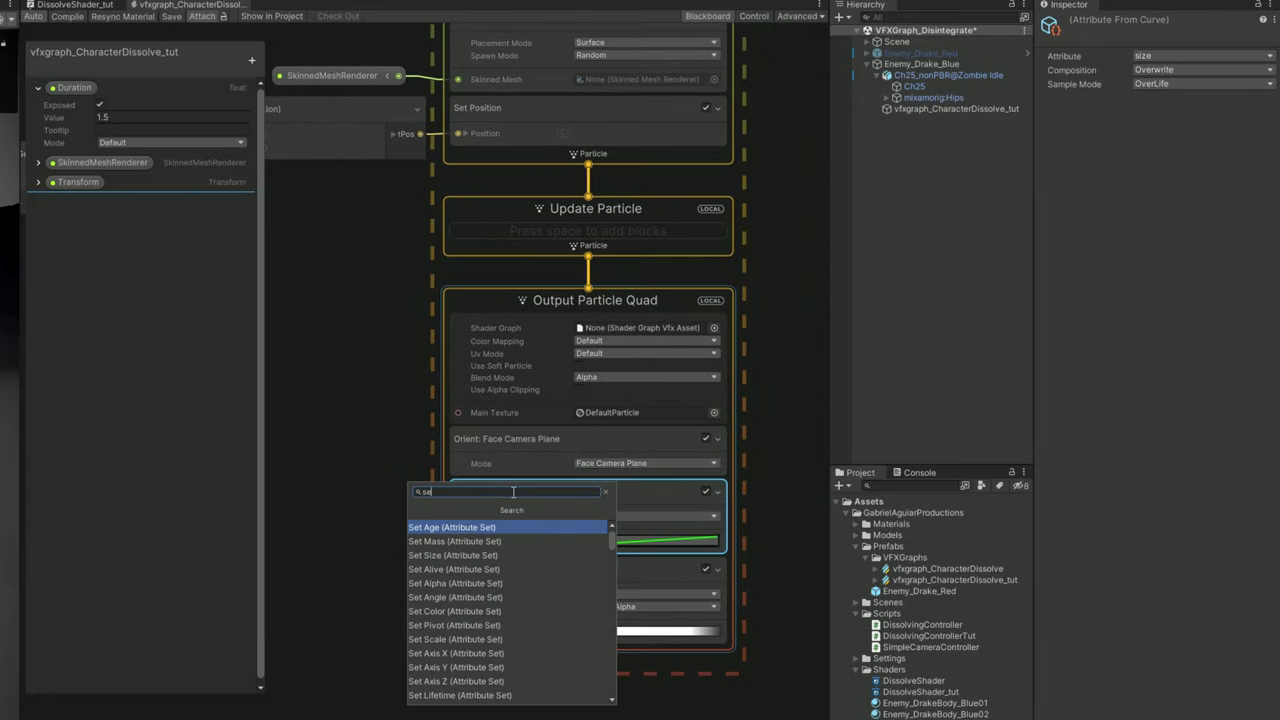
{"action": "type", "text": "t sio"}
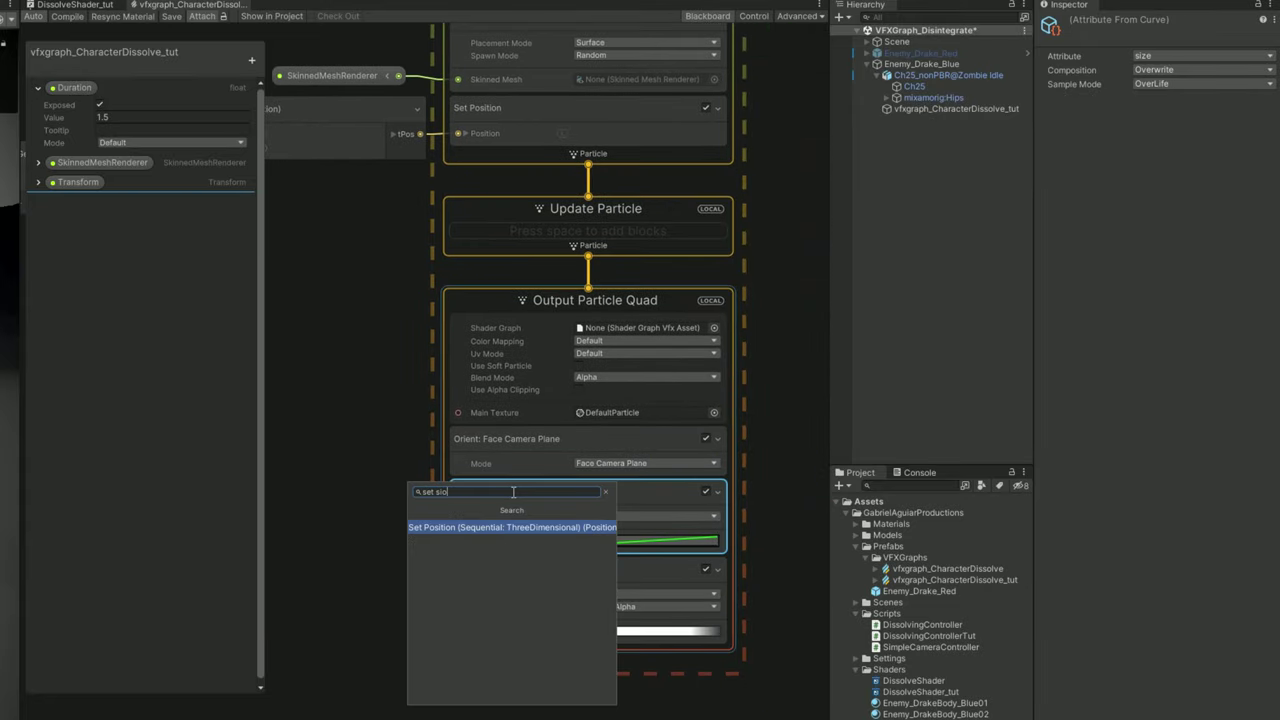
{"action": "key", "text": "BackSpace"}
{"action": "type", "text": "ze"}
{"action": "key", "text": "Return"}
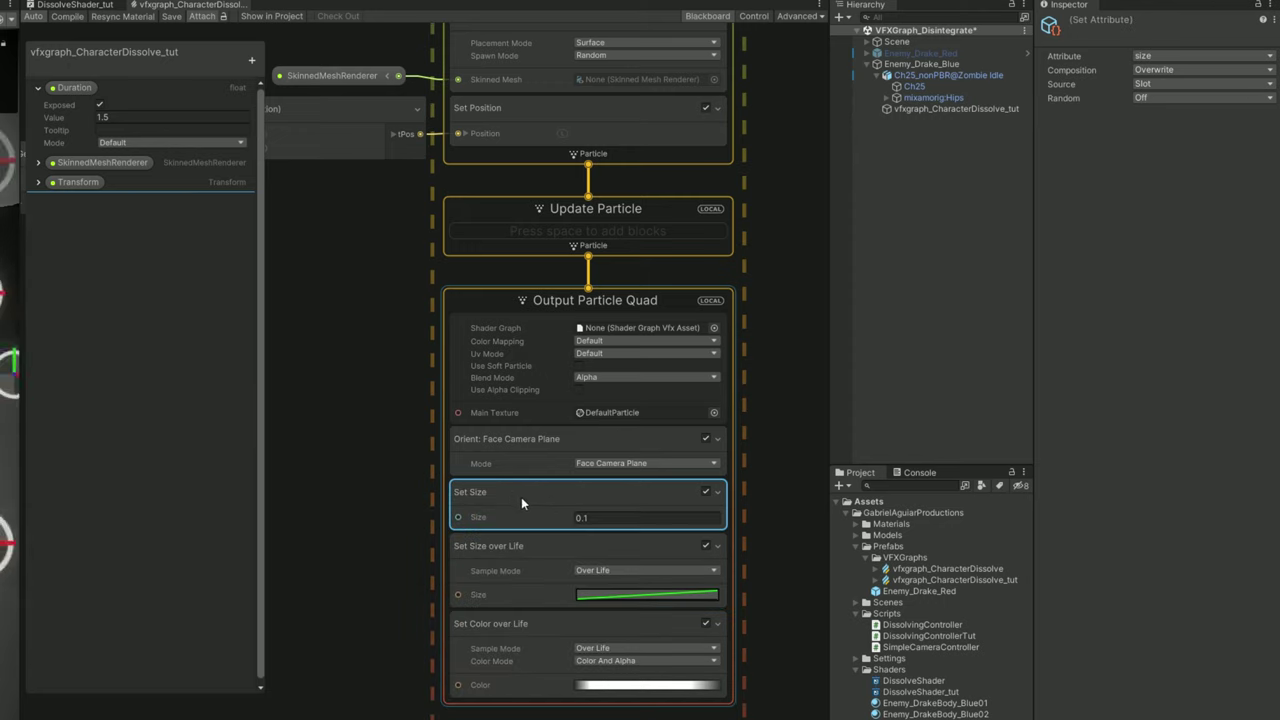
{"action": "left_click", "coordinate": [1144, 97]}
{"action": "left_click", "coordinate": [1157, 144]}
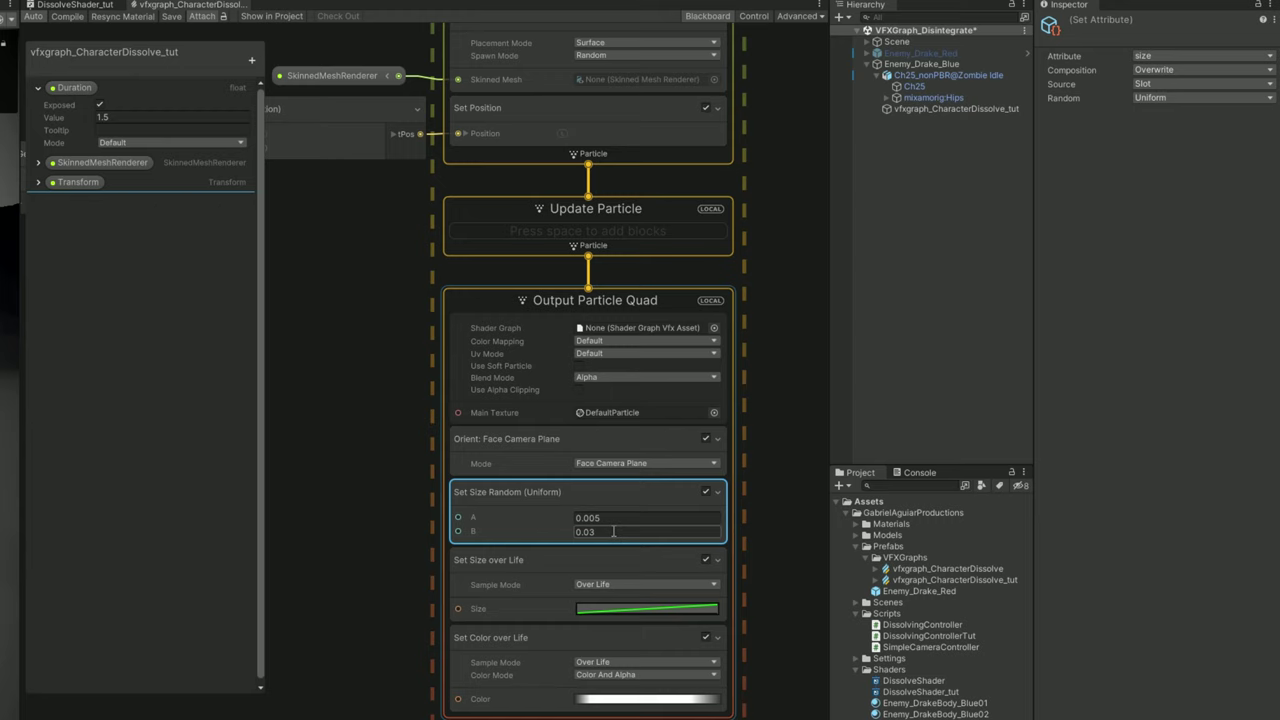
Set the Size over Life block's composition to Multiply and give its curve the preset that eases downward over life
{"action": "left_click", "coordinate": [605, 573]}
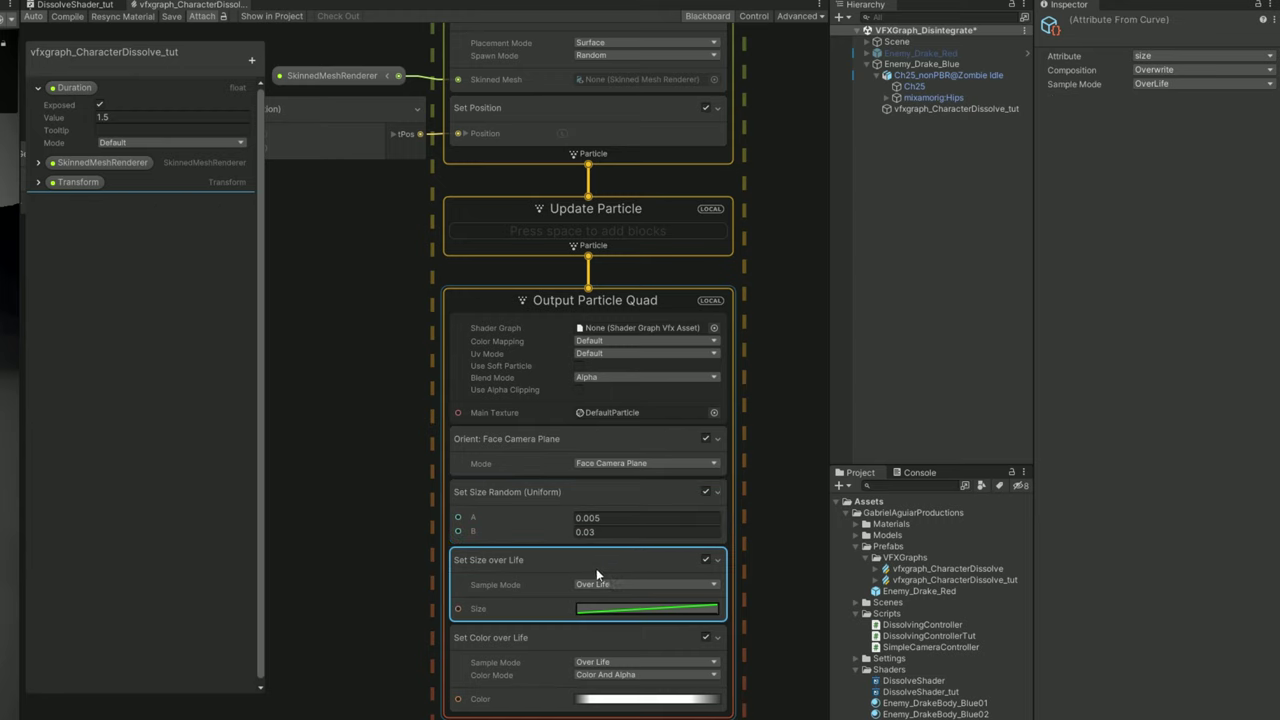
{"action": "left_click", "coordinate": [1155, 73]}
{"action": "left_click", "coordinate": [1159, 106]}
{"action": "left_click", "coordinate": [679, 610]}
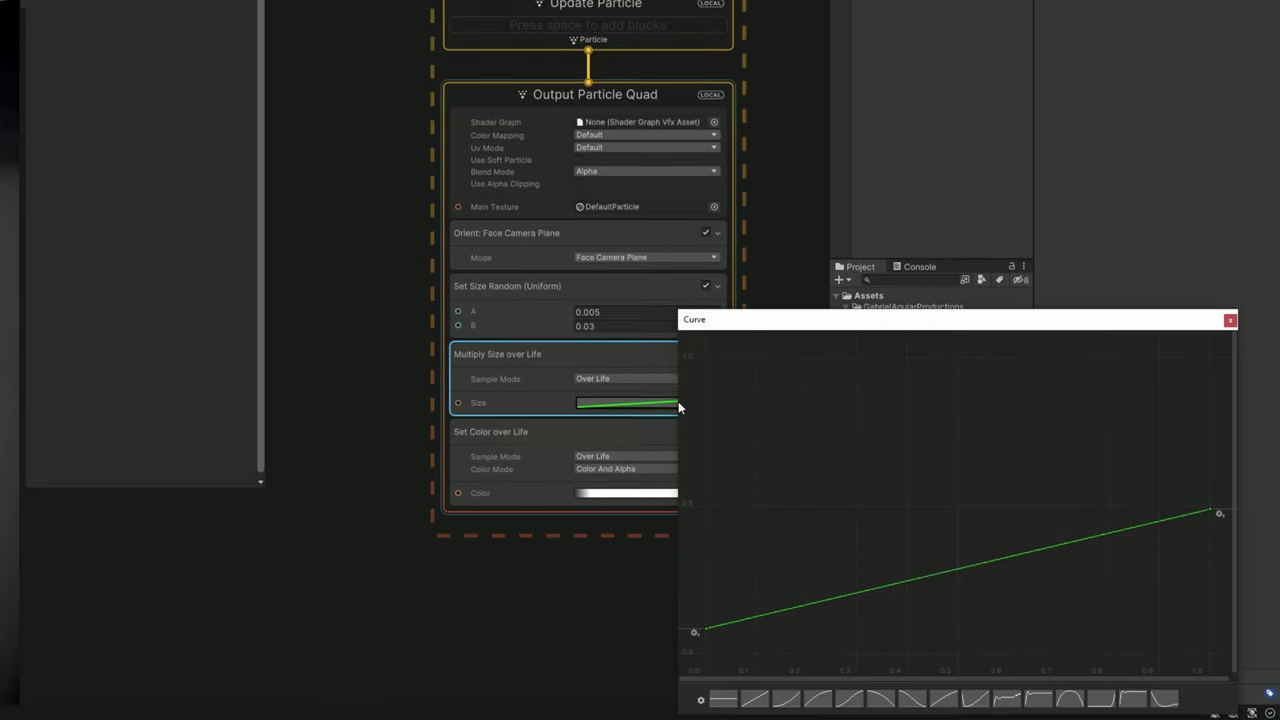
{"action": "left_click", "coordinate": [883, 701]}
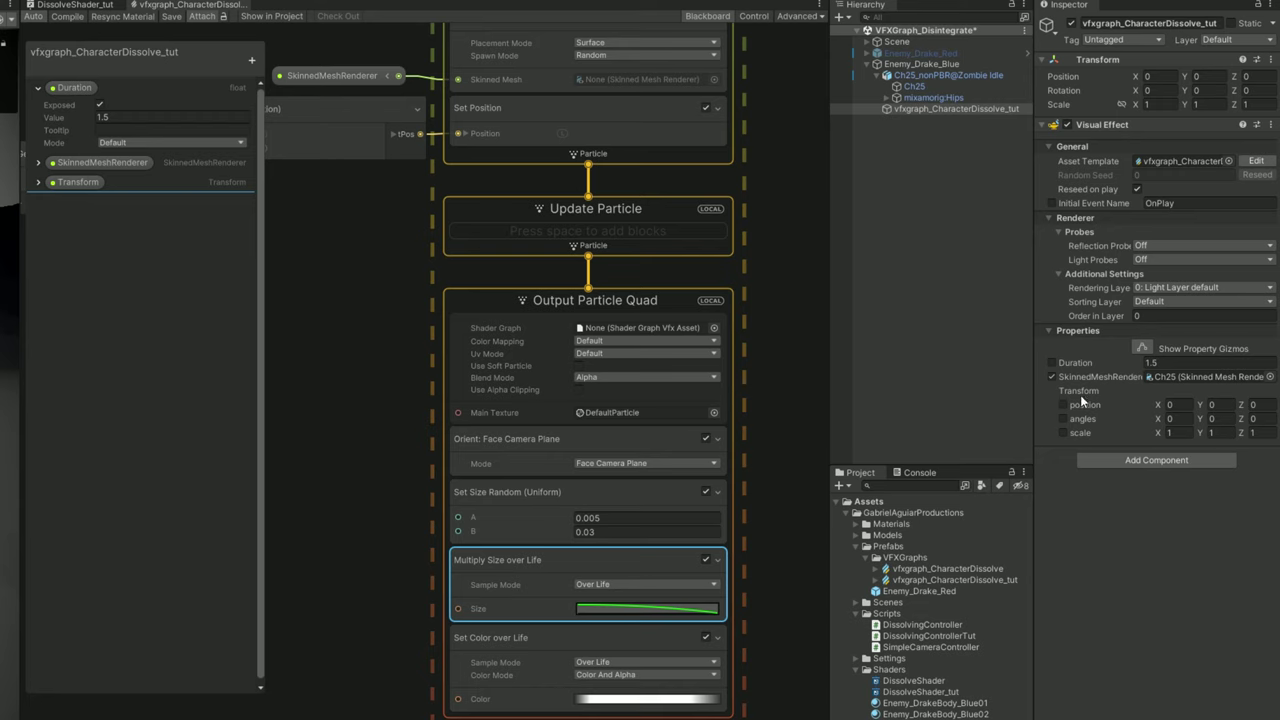
Add a VFX Property Binder component to vfxgraph_CharacterDissolve_tut and create a Transform property binding in it
{"action": "left_click", "coordinate": [1124, 461]}
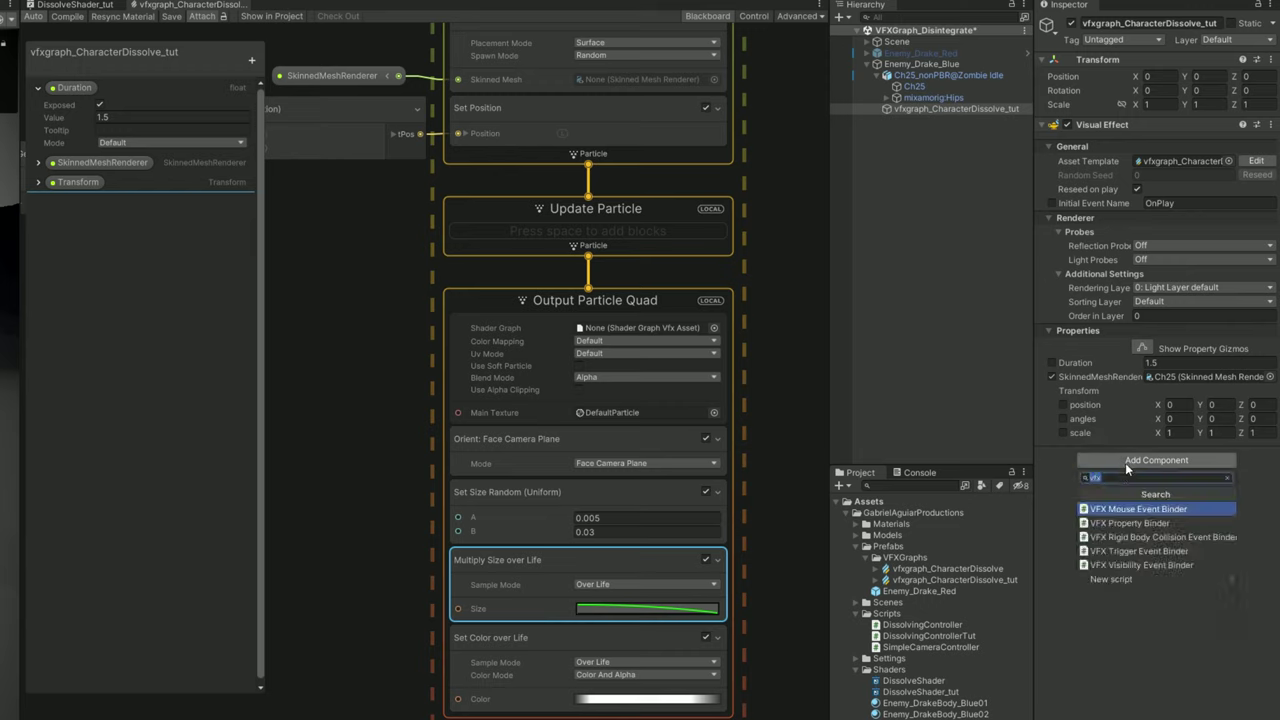
{"action": "left_click", "coordinate": [1158, 524]}
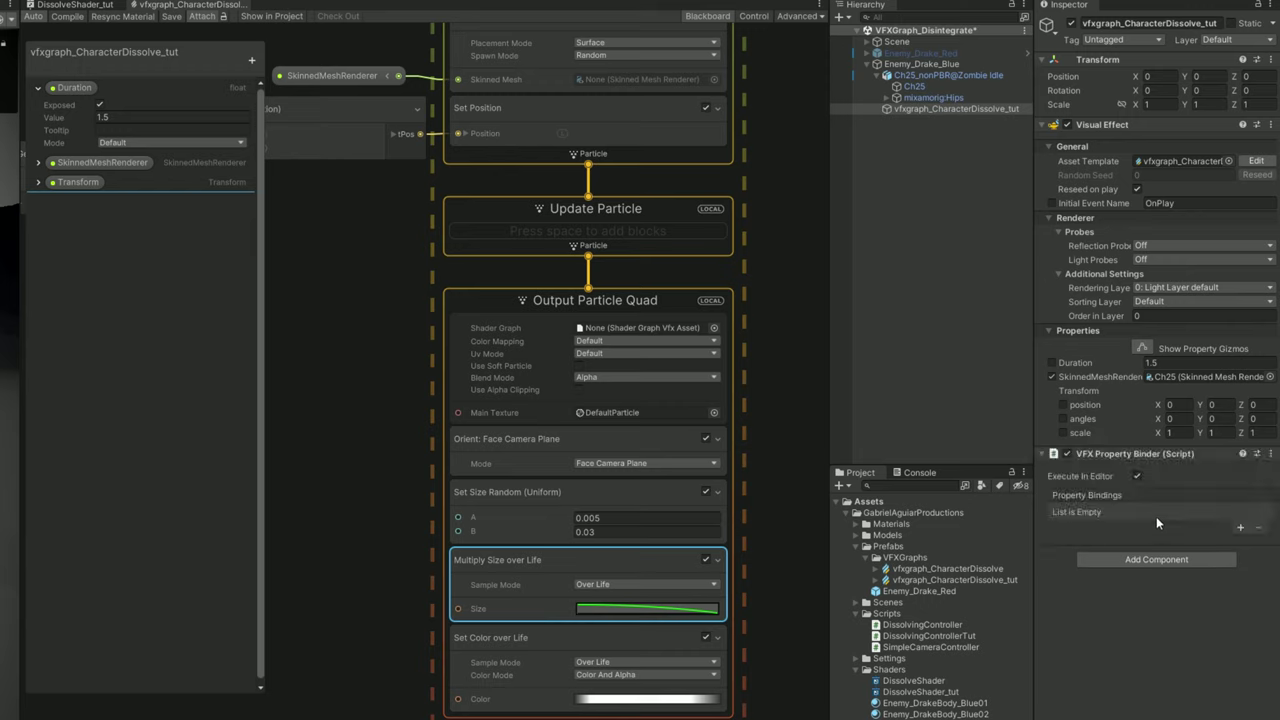
{"action": "left_click", "coordinate": [1239, 529]}
{"action": "mouse_move", "coordinate": [1199, 620]}
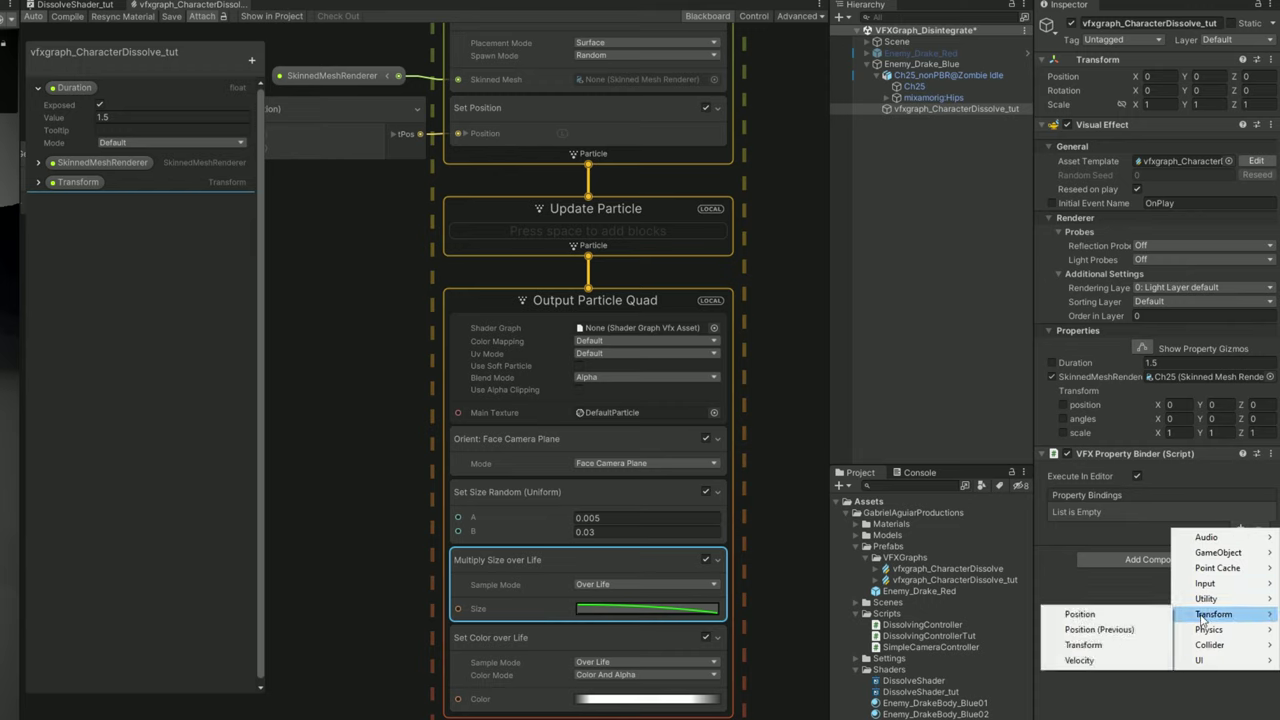
{"action": "left_click", "coordinate": [1121, 652]}
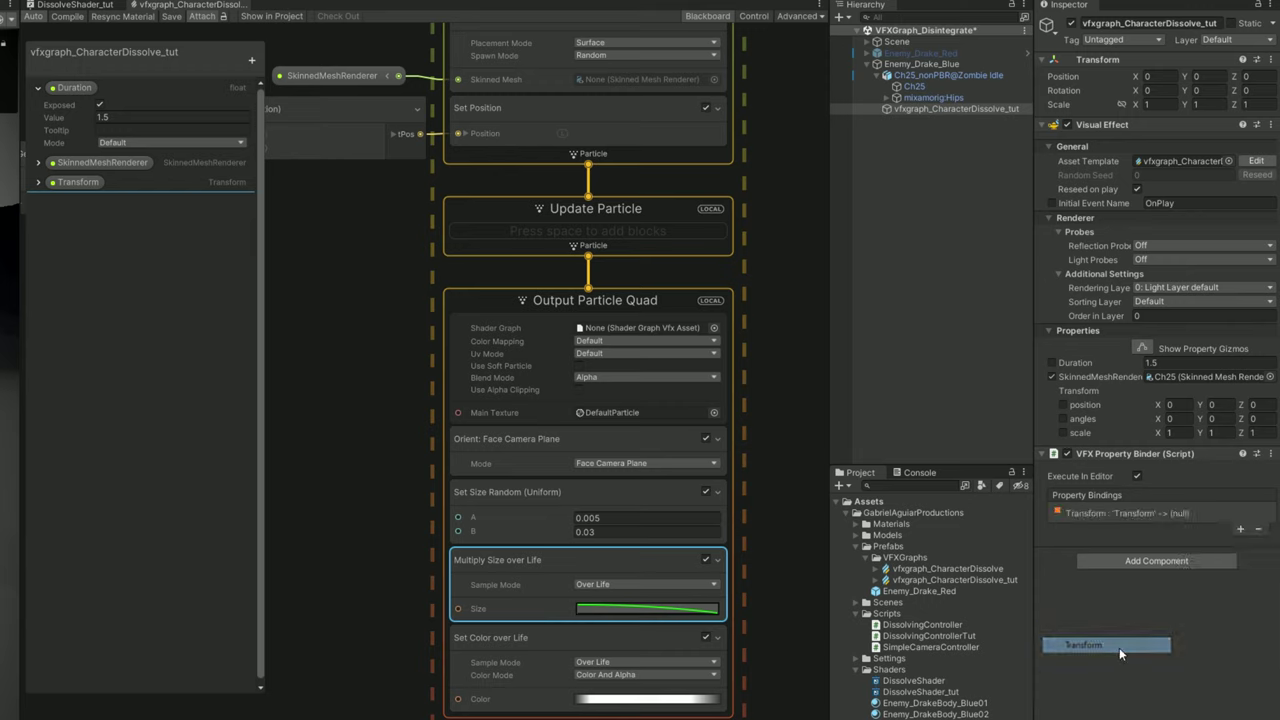
Check the binding's property name against the graph's Transform property and assign mixamorig:Hips as the binding's target
{"action": "left_click", "coordinate": [1165, 512]}
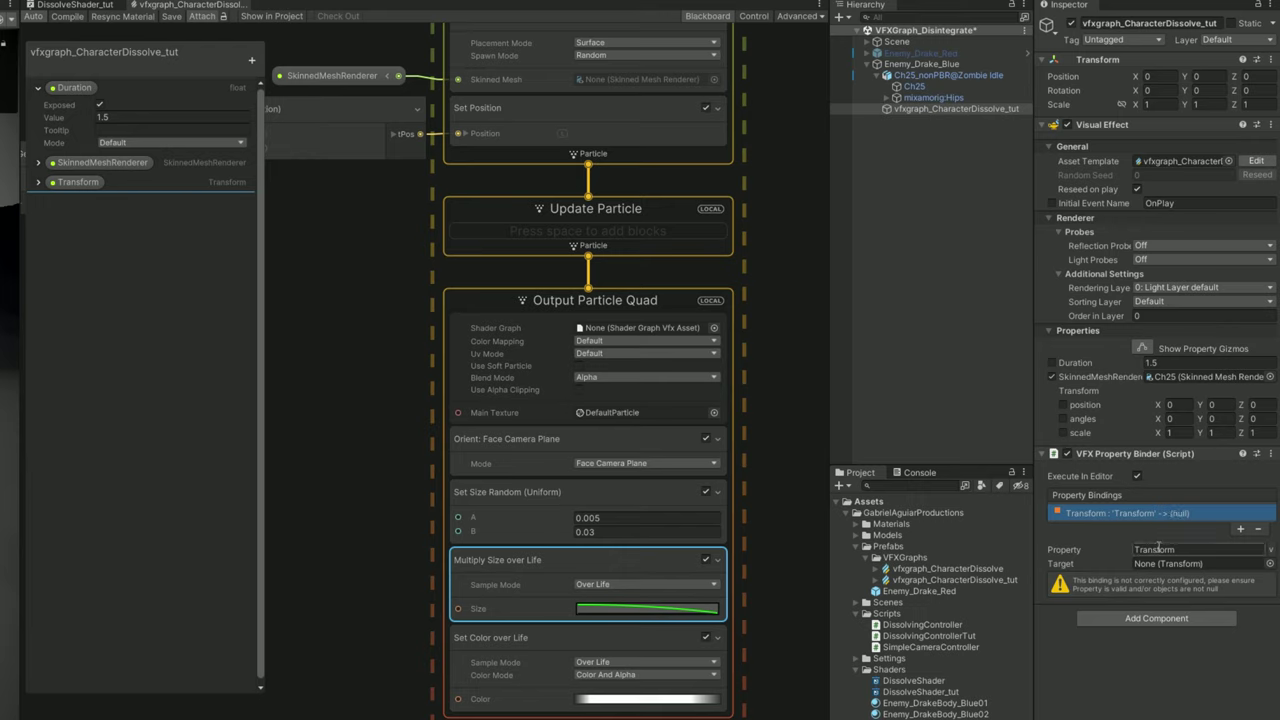
{"action": "left_click", "coordinate": [90, 184]}
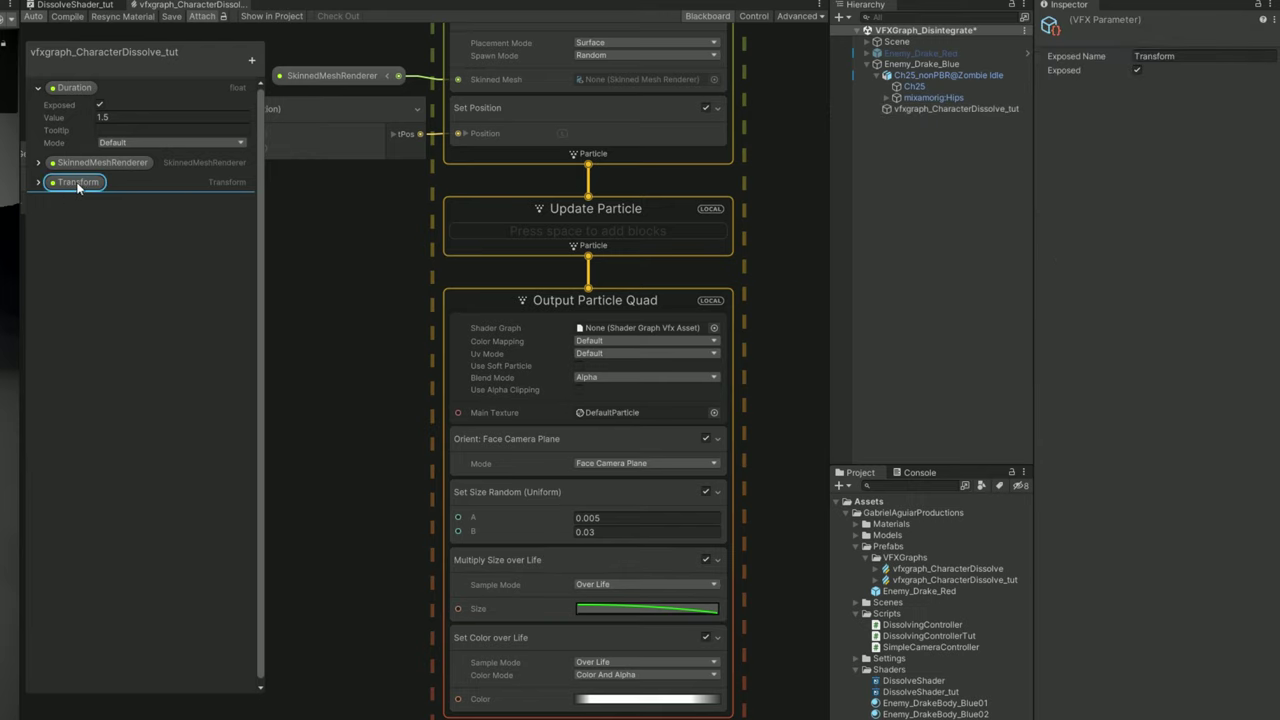
{"action": "double_click", "coordinate": [78, 184]}
{"action": "left_click", "coordinate": [905, 109]}
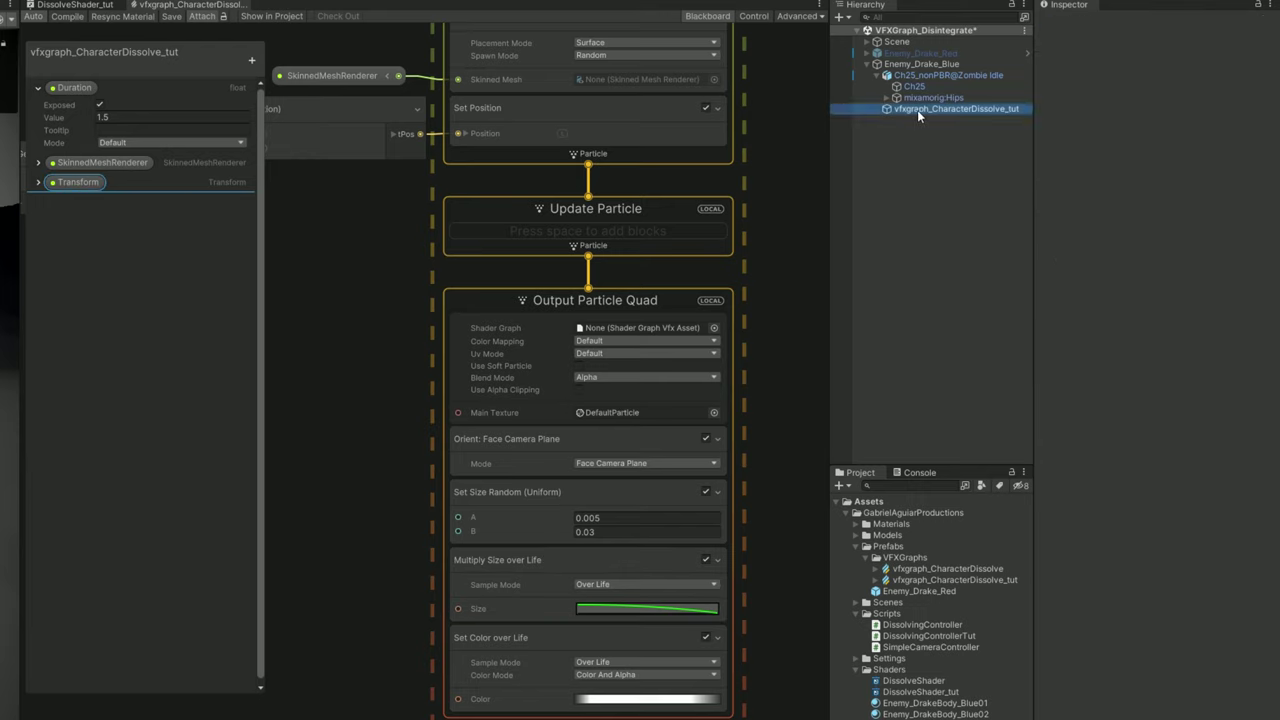
{"action": "left_click", "coordinate": [1128, 513]}
{"action": "left_click", "coordinate": [1160, 550]}
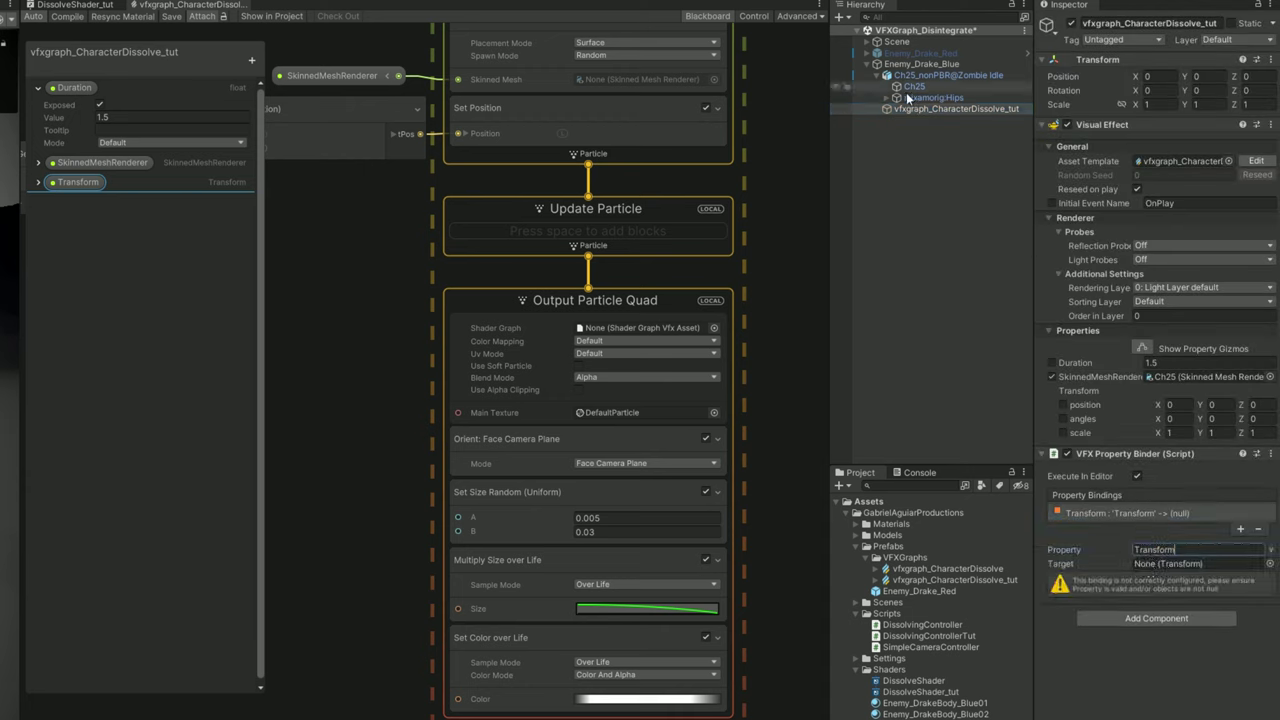
{"action": "left_click_drag", "start_coordinate": [950, 103], "coordinate": [1154, 564]}
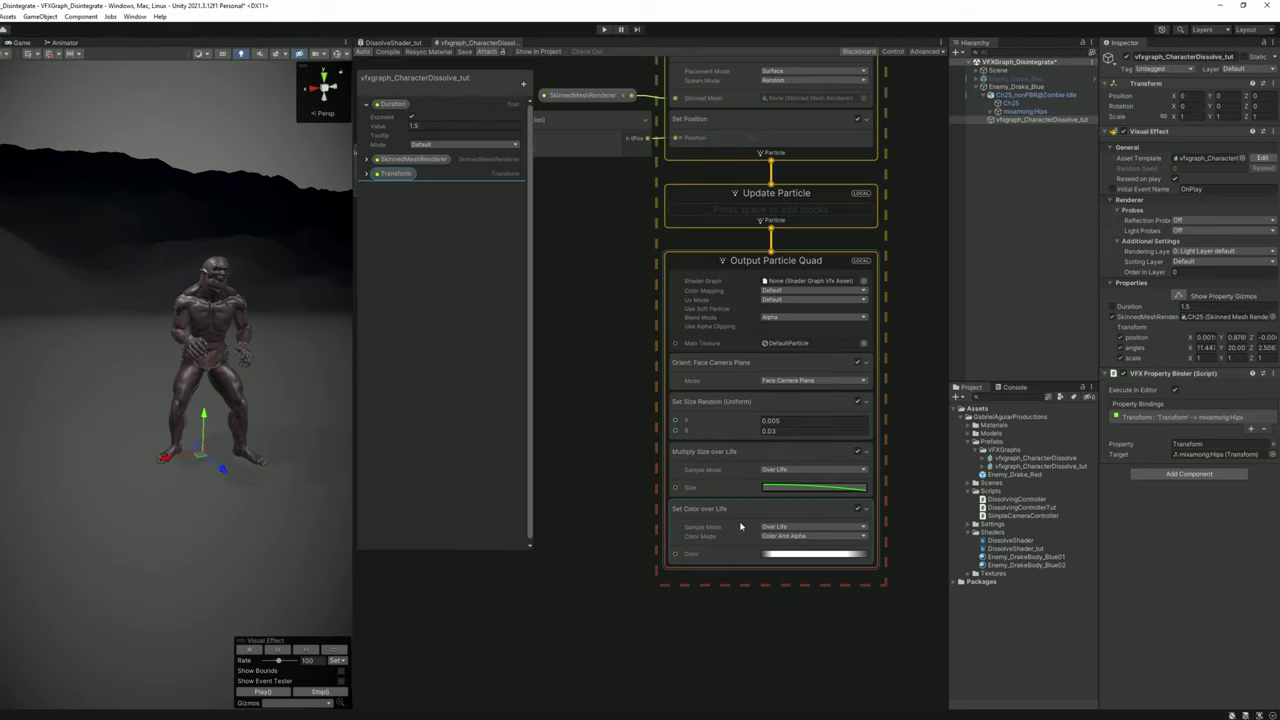
Select the Set Color over Life block in the output context and try to change its alpha composition
{"action": "left_click", "coordinate": [731, 520]}
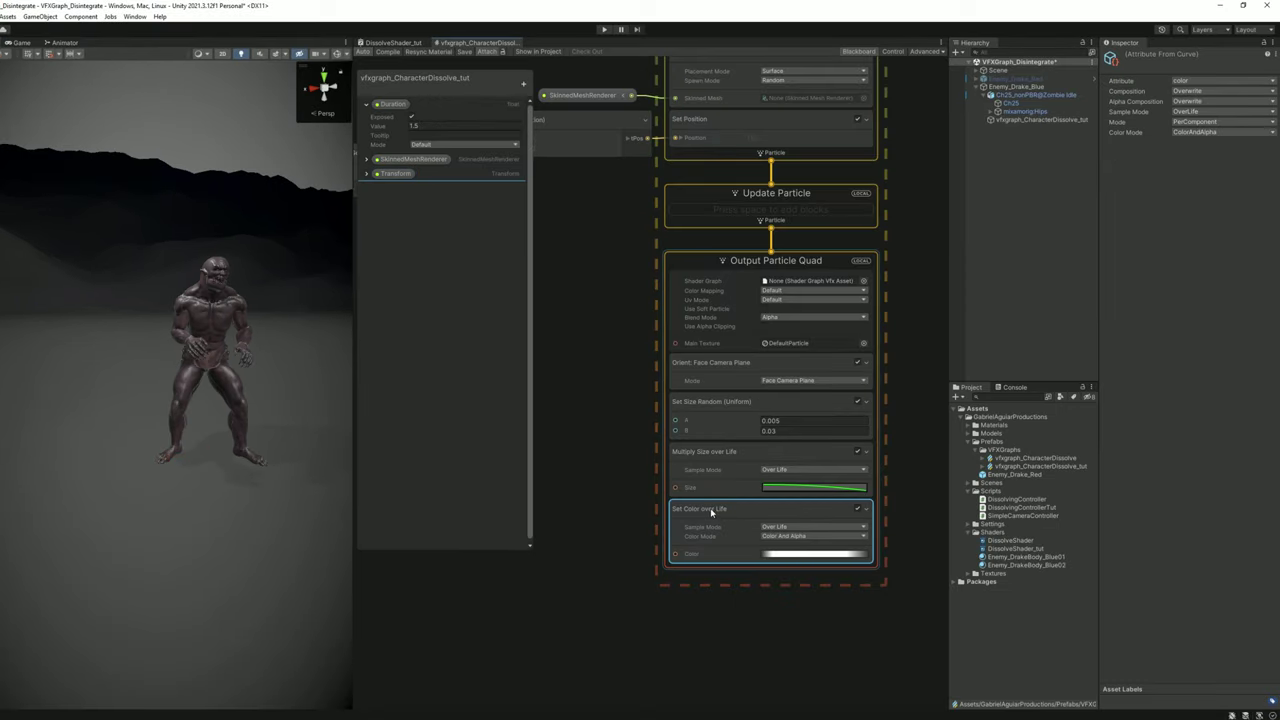
{"action": "left_click", "coordinate": [1185, 101]}
{"action": "left_click", "coordinate": [1194, 122]}
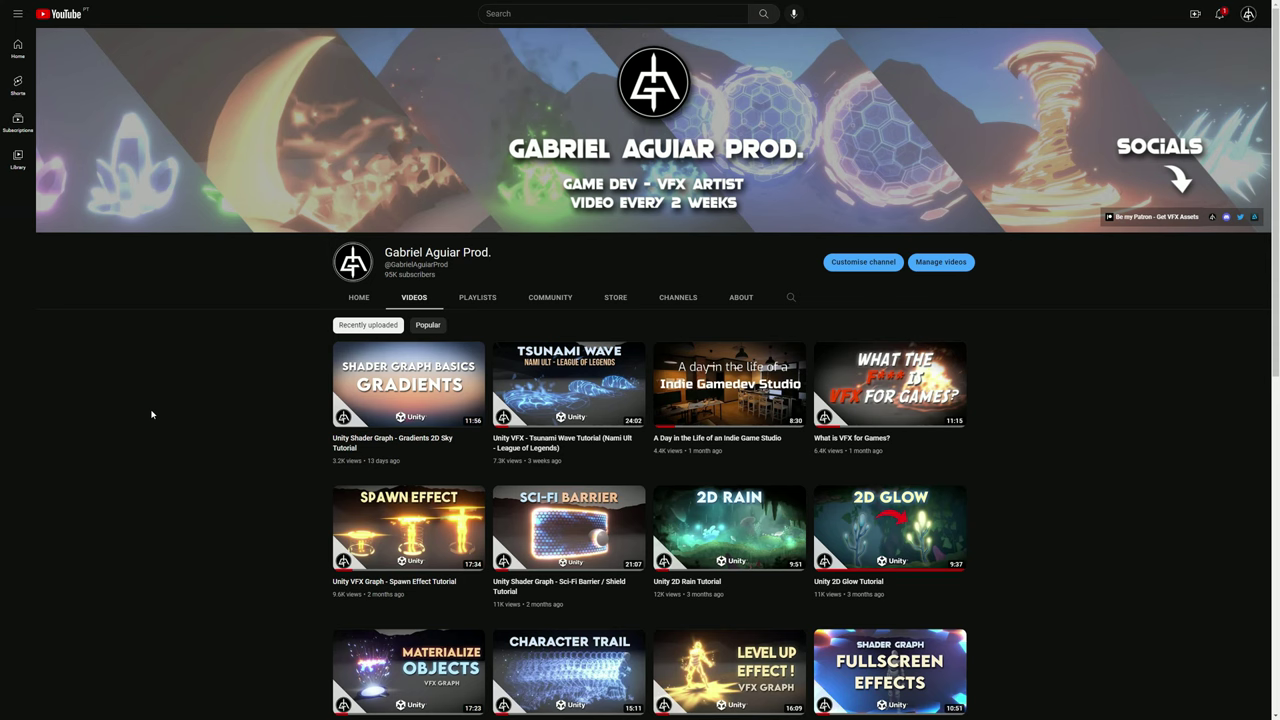
Switch to the YouTube channel's video list and look for the Character Effects (Skinned Mesh) tutorial and related VFX Graph videos
{"action": "scroll", "coordinate": [150, 415], "scroll_direction": "down", "scroll_amount": 4}
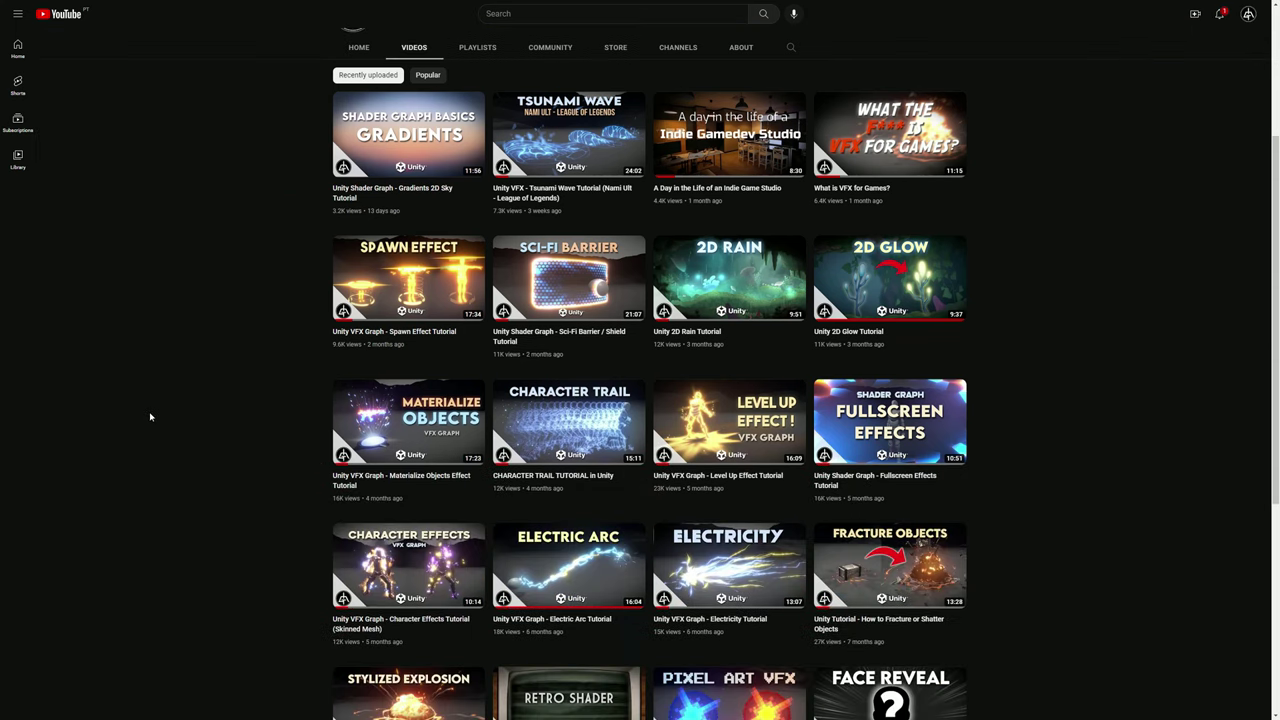
{"action": "left_click_drag", "start_coordinate": [297, 470], "coordinate": [387, 460]}
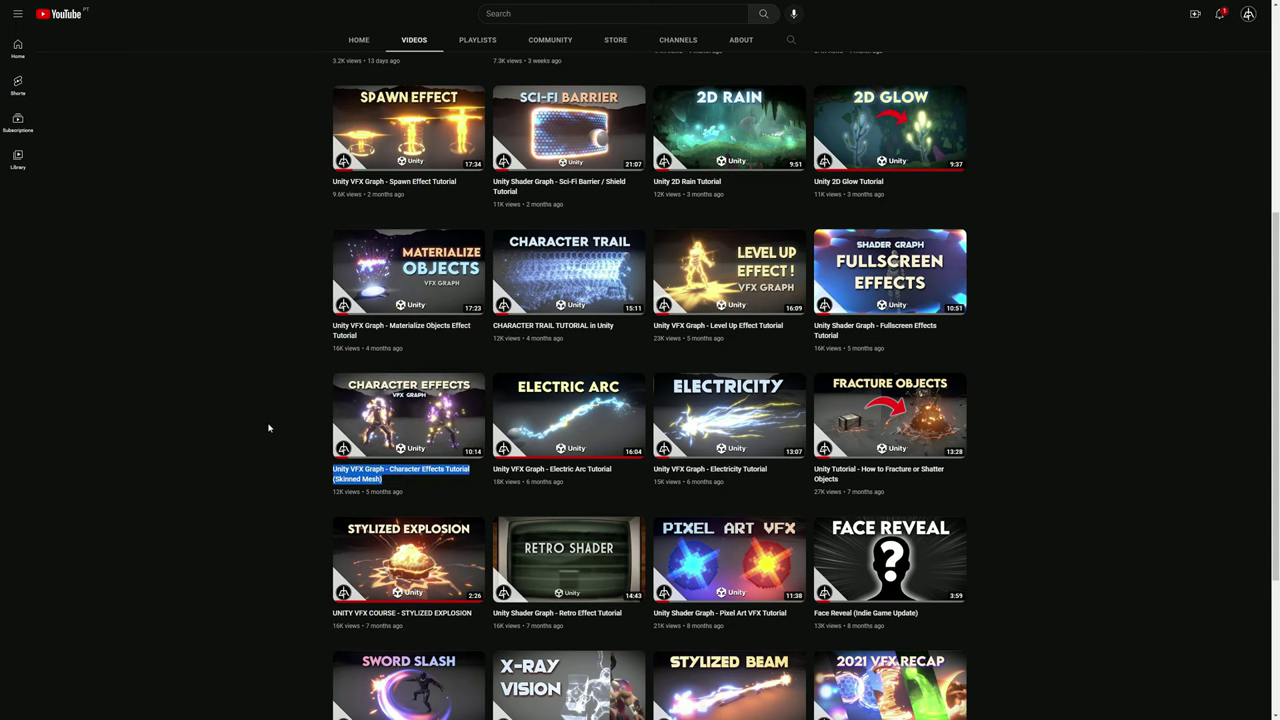
{"action": "left_click", "coordinate": [240, 461]}
{"action": "scroll", "coordinate": [236, 455], "scroll_direction": "down", "scroll_amount": 6}
{"action": "scroll", "coordinate": [493, 533], "scroll_direction": "down", "scroll_amount": 2}
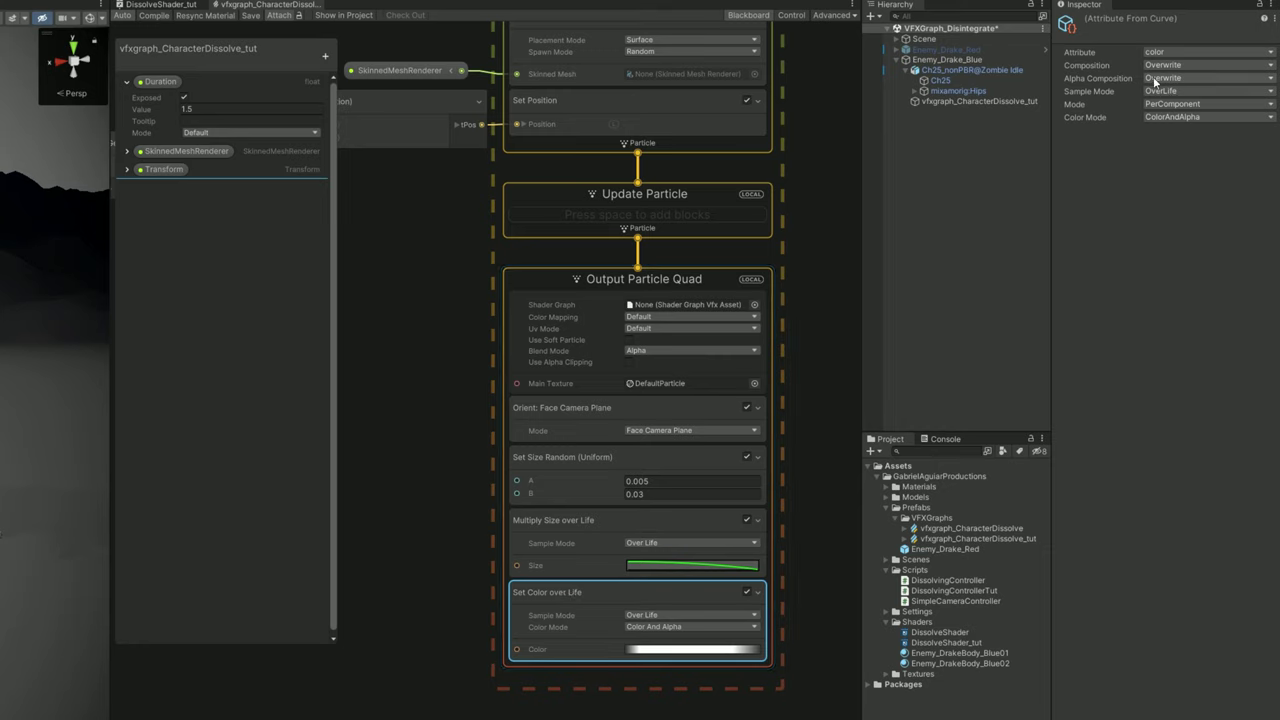
Set both Composition and Alpha Composition of the Color over Life block to Multiply
{"action": "left_click", "coordinate": [1168, 65]}
{"action": "left_click", "coordinate": [1168, 108]}
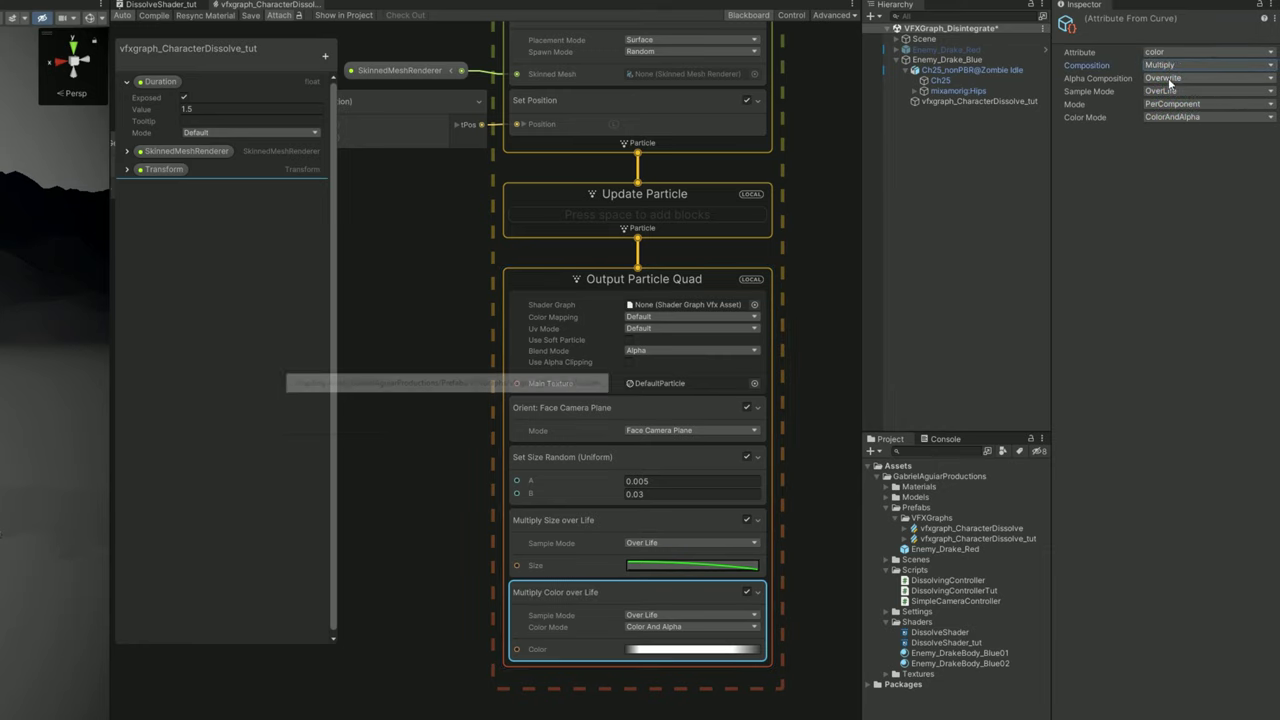
{"action": "left_click", "coordinate": [1168, 79]}
{"action": "left_click", "coordinate": [1168, 118]}
Remove the late opaque alpha key from the Color over Life gradient so it fades out gradually, and close the gradient editor
{"action": "left_click", "coordinate": [684, 650]}
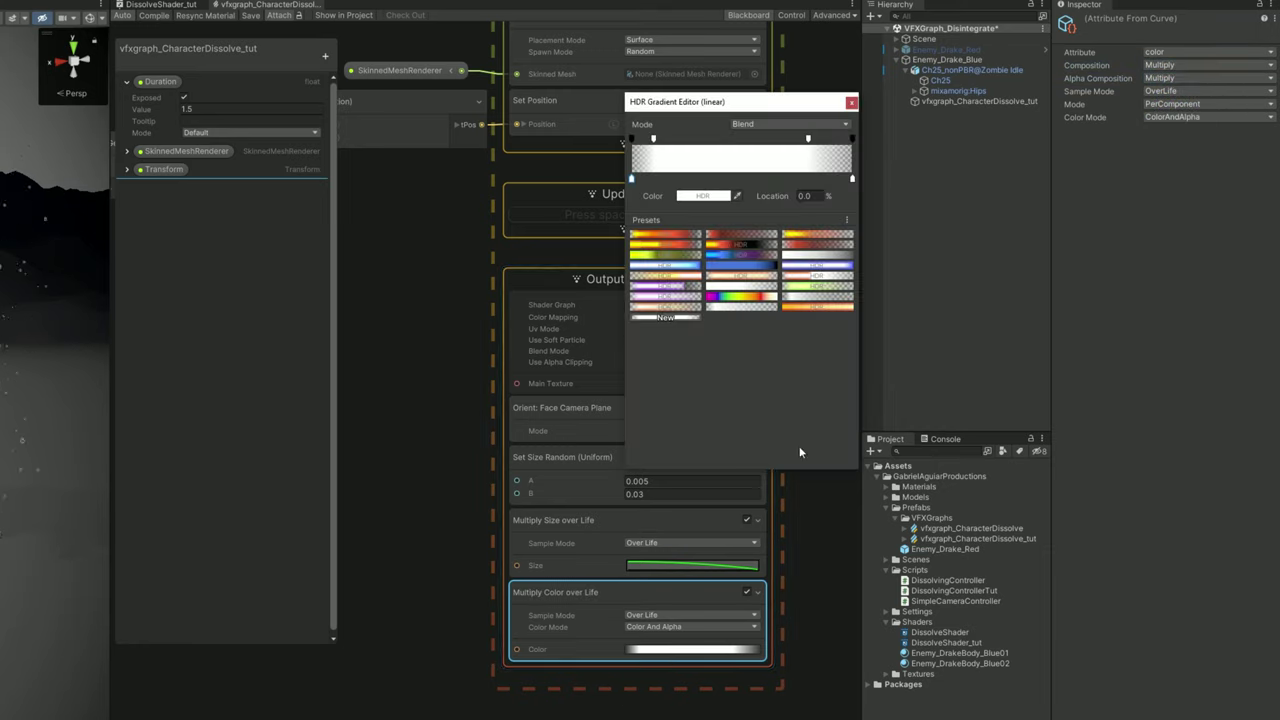
{"action": "left_click_drag", "start_coordinate": [807, 140], "coordinate": [690, 151]}
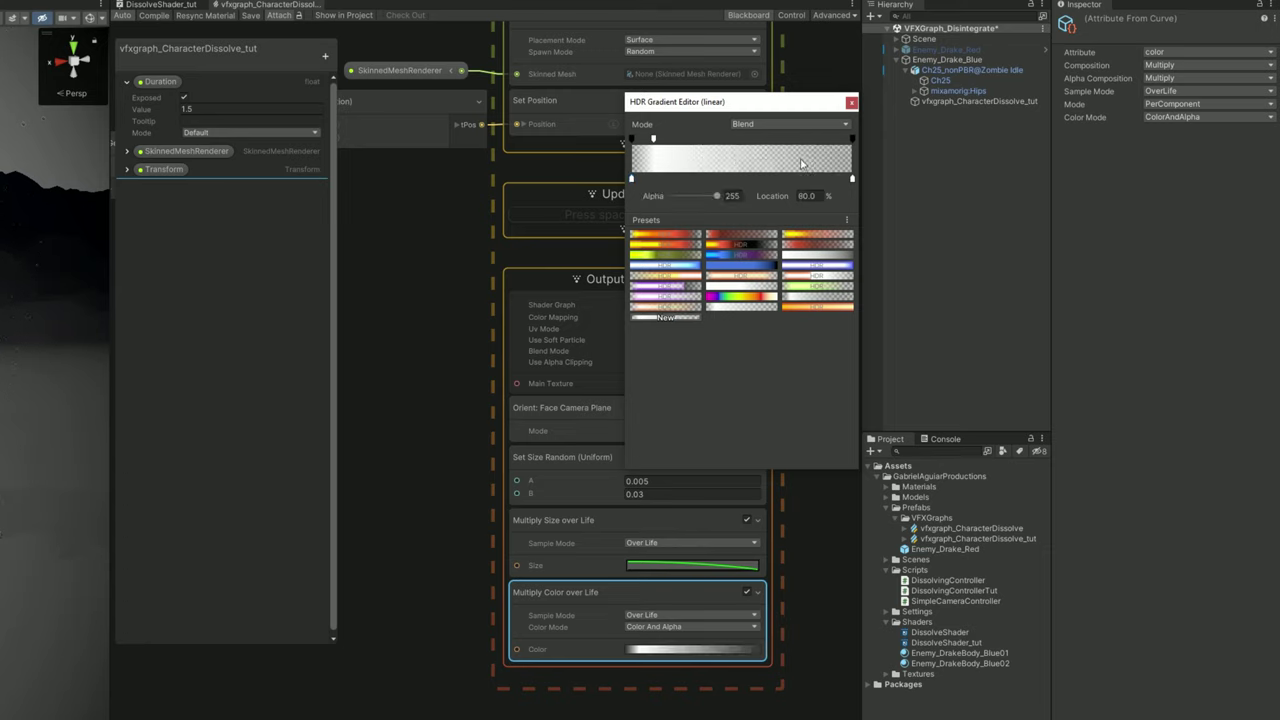
{"action": "left_click", "coordinate": [851, 104]}
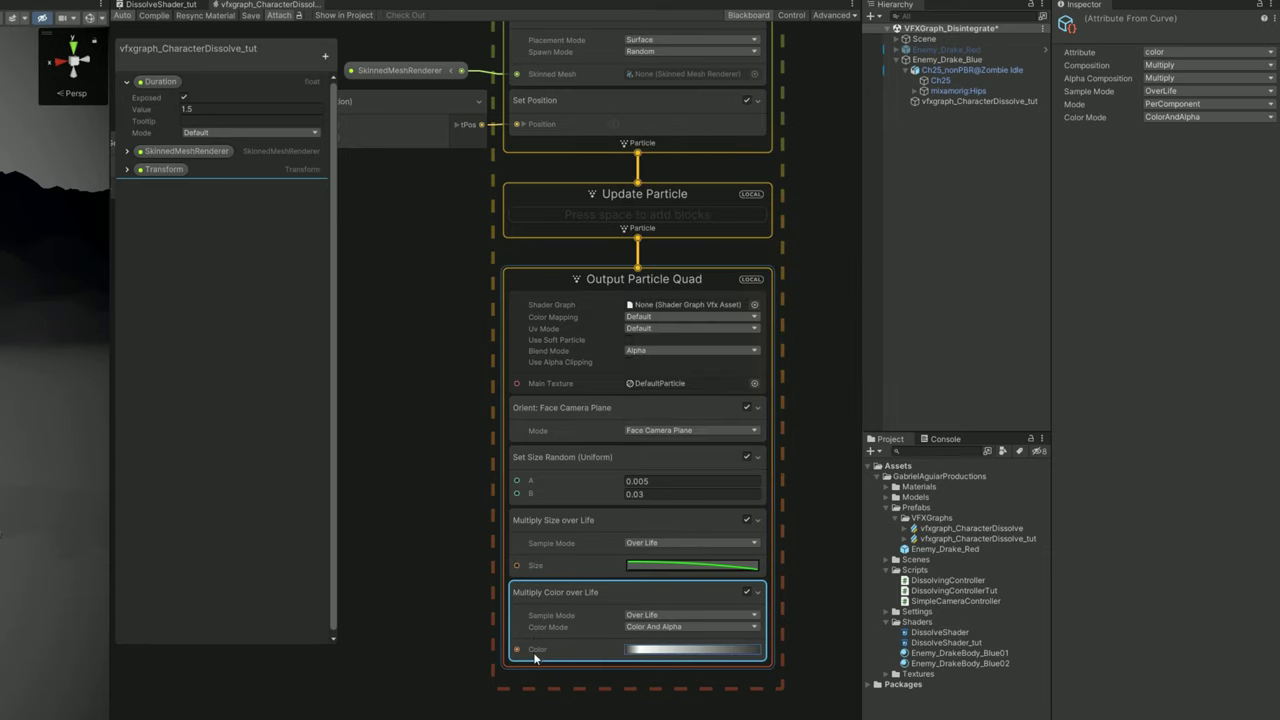
Add a Set Color block above Multiply Color over Life in the output context
{"action": "key", "text": "space"}
{"action": "type", "text": "set colo"}
{"action": "key", "text": "Return"}
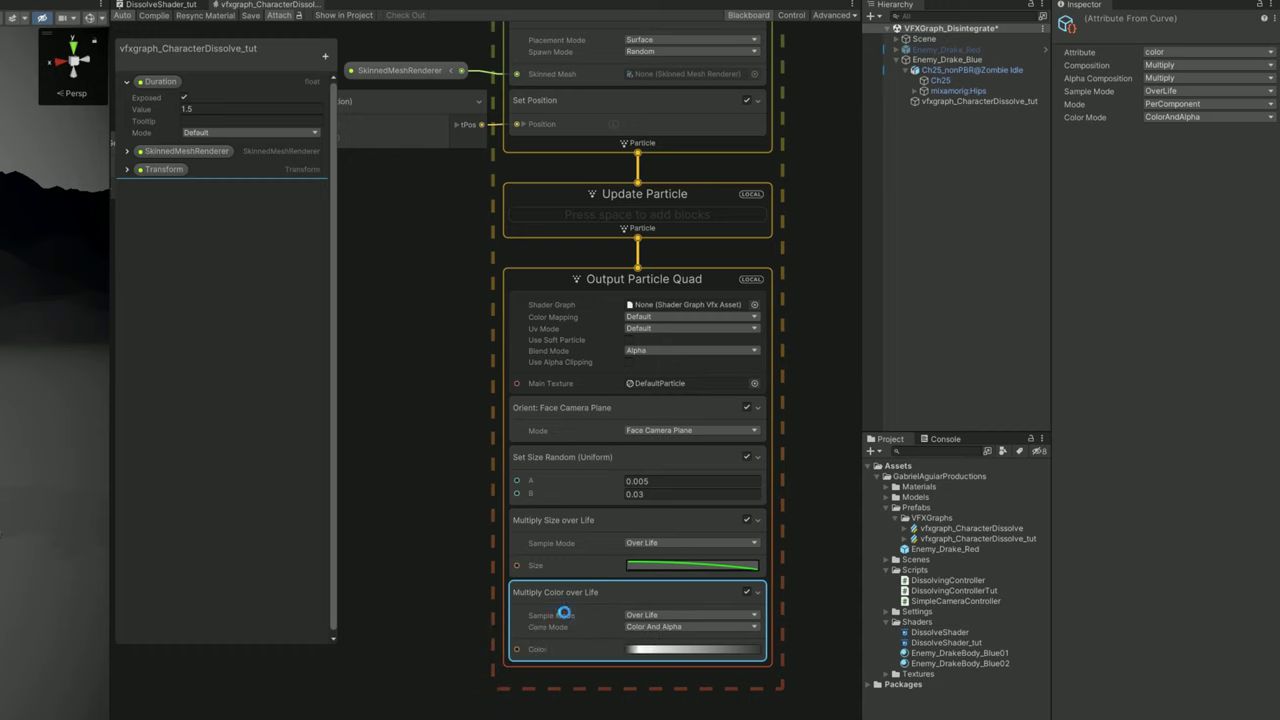
Create a Color-type property named Color and connect its node to the Set Color block's Color input
{"action": "left_click", "coordinate": [325, 56]}
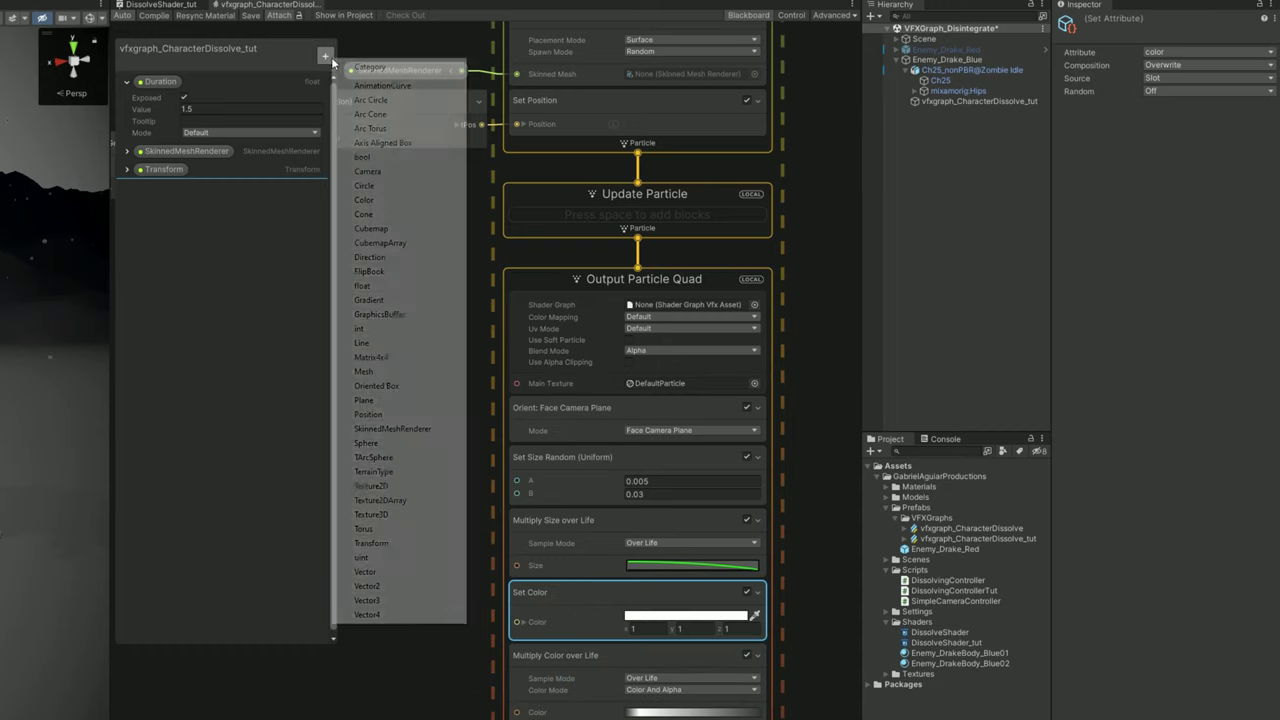
{"action": "left_click", "coordinate": [380, 200]}
{"action": "key", "text": "Return"}
{"action": "left_click", "coordinate": [127, 188]}
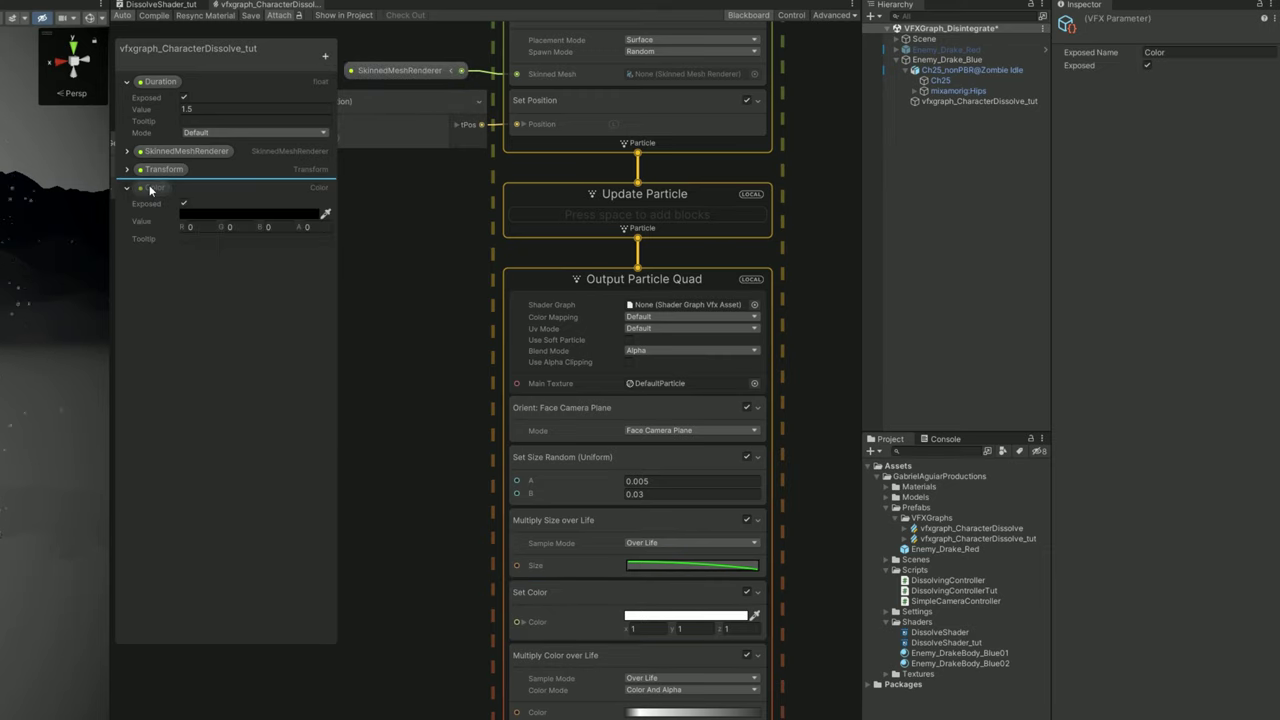
{"action": "left_click_drag", "start_coordinate": [491, 624], "coordinate": [519, 622]}
Set the Color property to a bright HDR orange with saturation 92, value 89 and intensity about 5, then select vfxgraph_CharacterDissolve_tut
{"action": "left_click", "coordinate": [199, 216]}
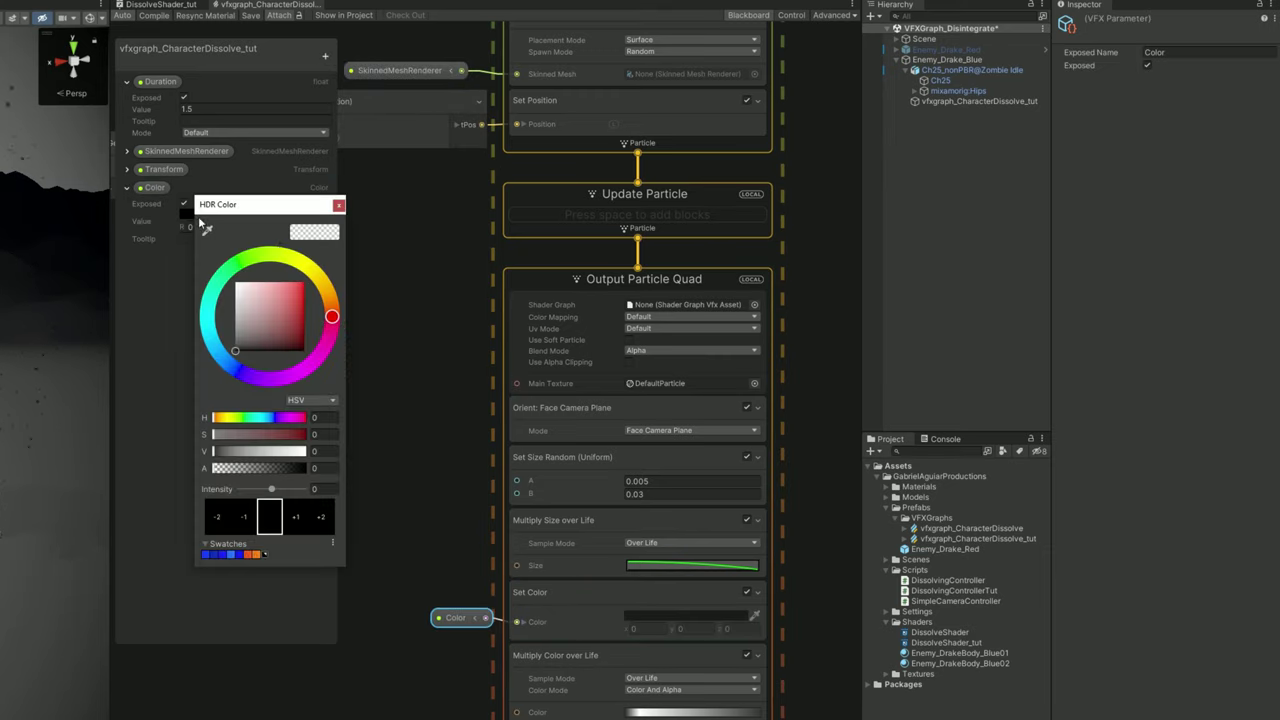
{"action": "left_click", "coordinate": [297, 302]}
{"action": "left_click", "coordinate": [334, 308]}
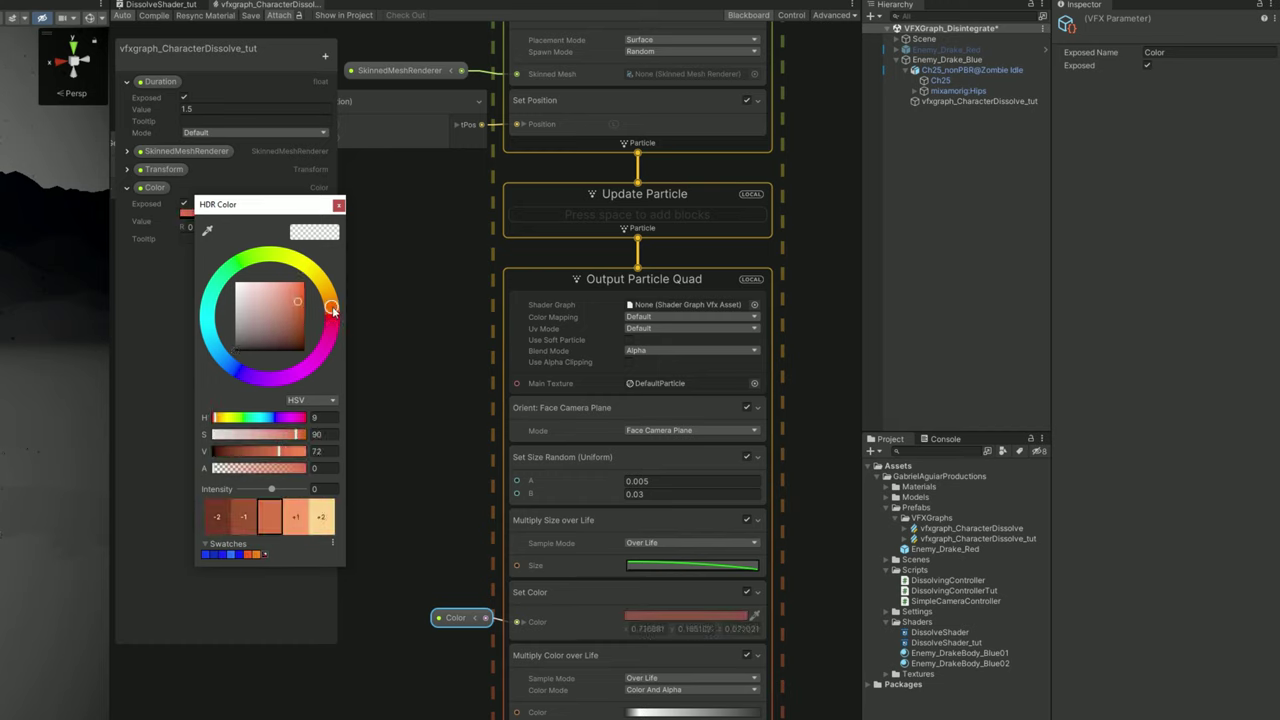
{"action": "left_click_drag", "start_coordinate": [304, 304], "coordinate": [300, 291]}
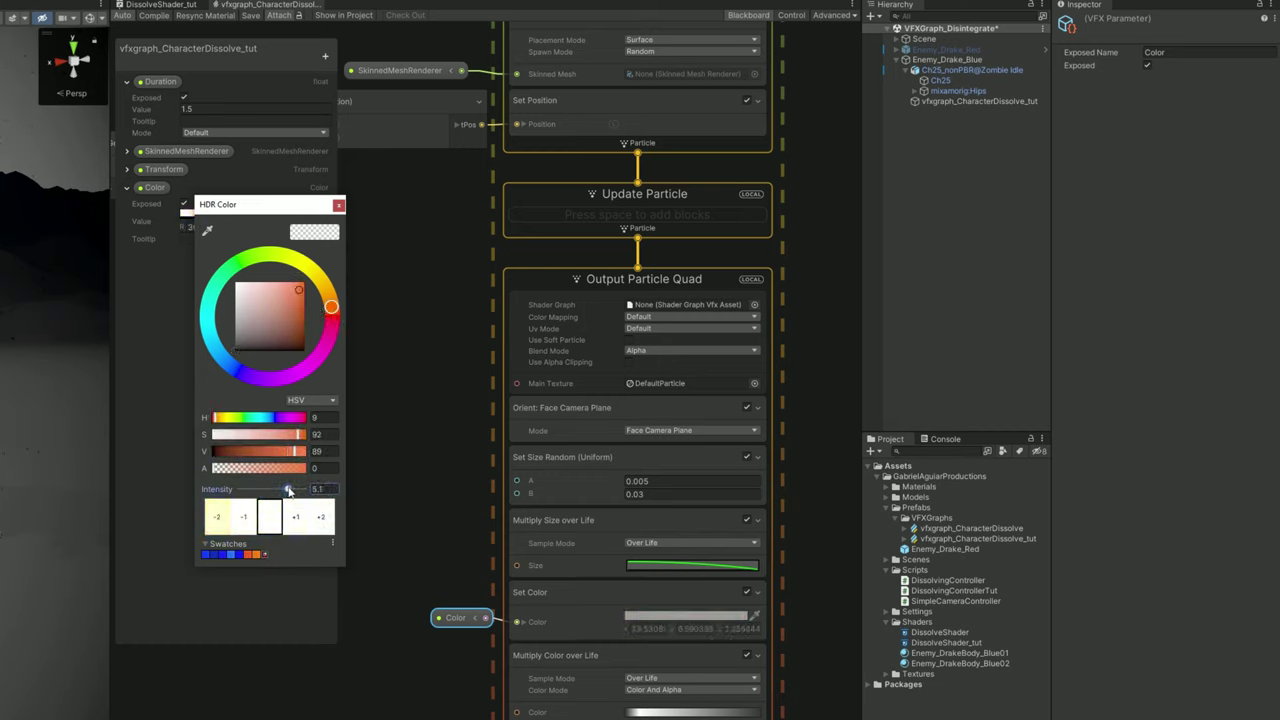
{"action": "left_click", "coordinate": [940, 101]}
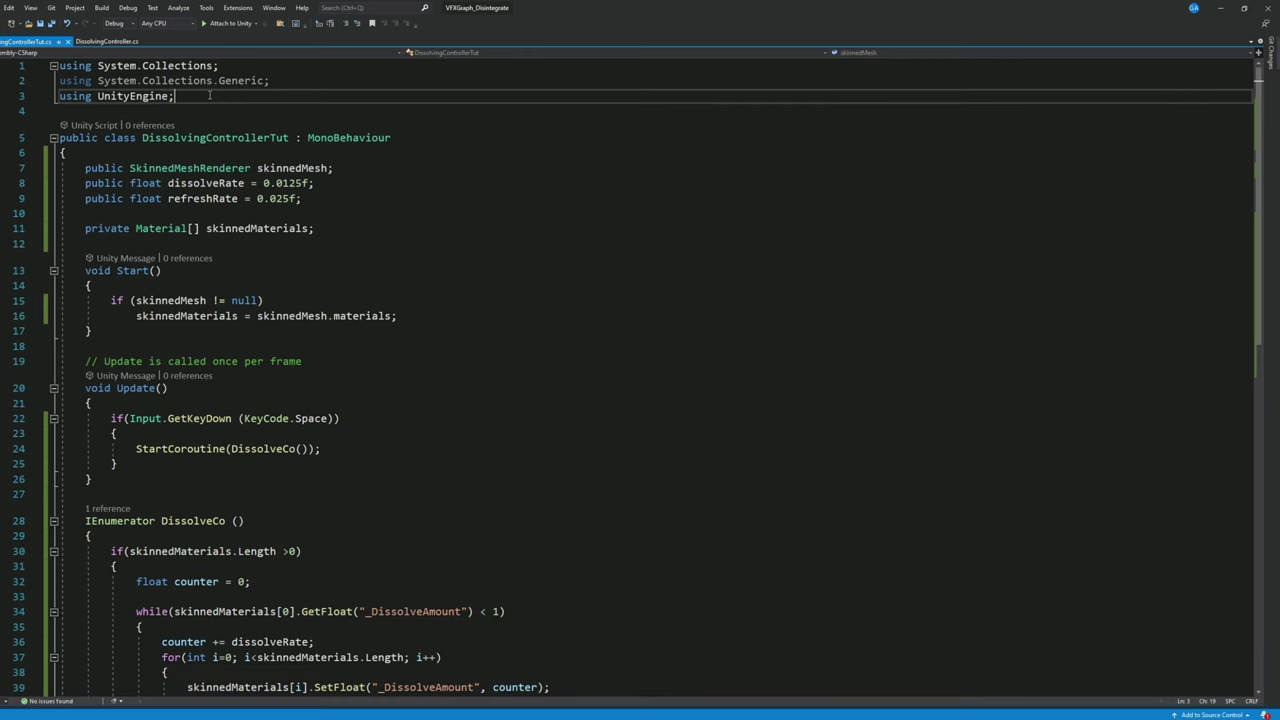
In Visual Studio, add "using UnityEngine.VFX;" to the DissolvingControllerTut script and delete the System.Collections.Generic using line
{"action": "key", "text": "Return"}
{"action": "type", "text": "using unit"}
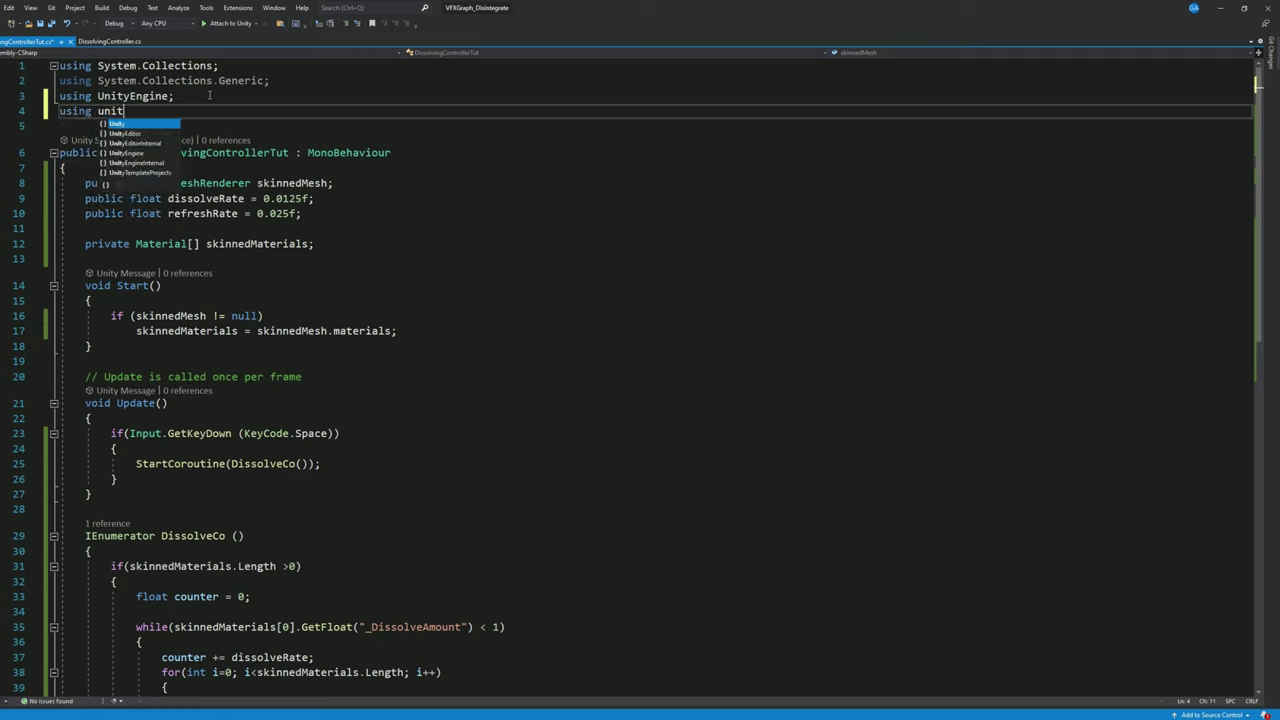
{"action": "type", "text": ".vf"}
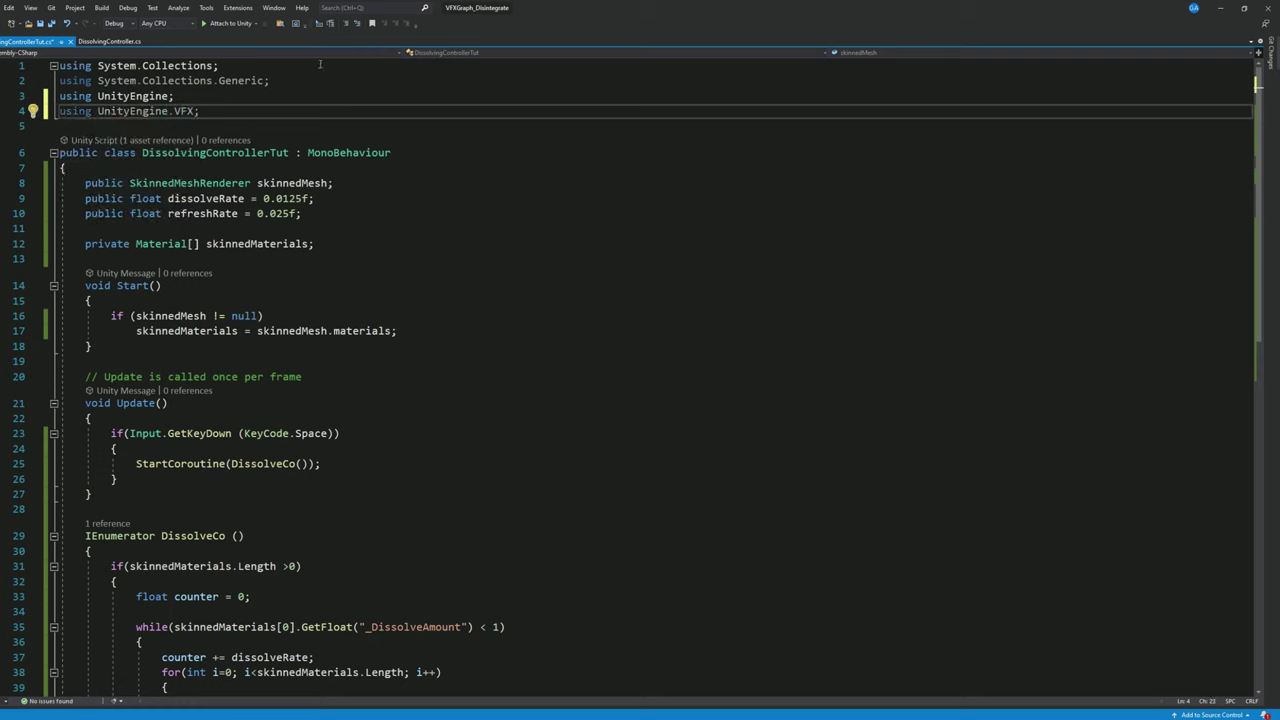
{"action": "left_click_drag", "start_coordinate": [304, 80], "coordinate": [304, 68]}
{"action": "key", "text": "BackSpace"}
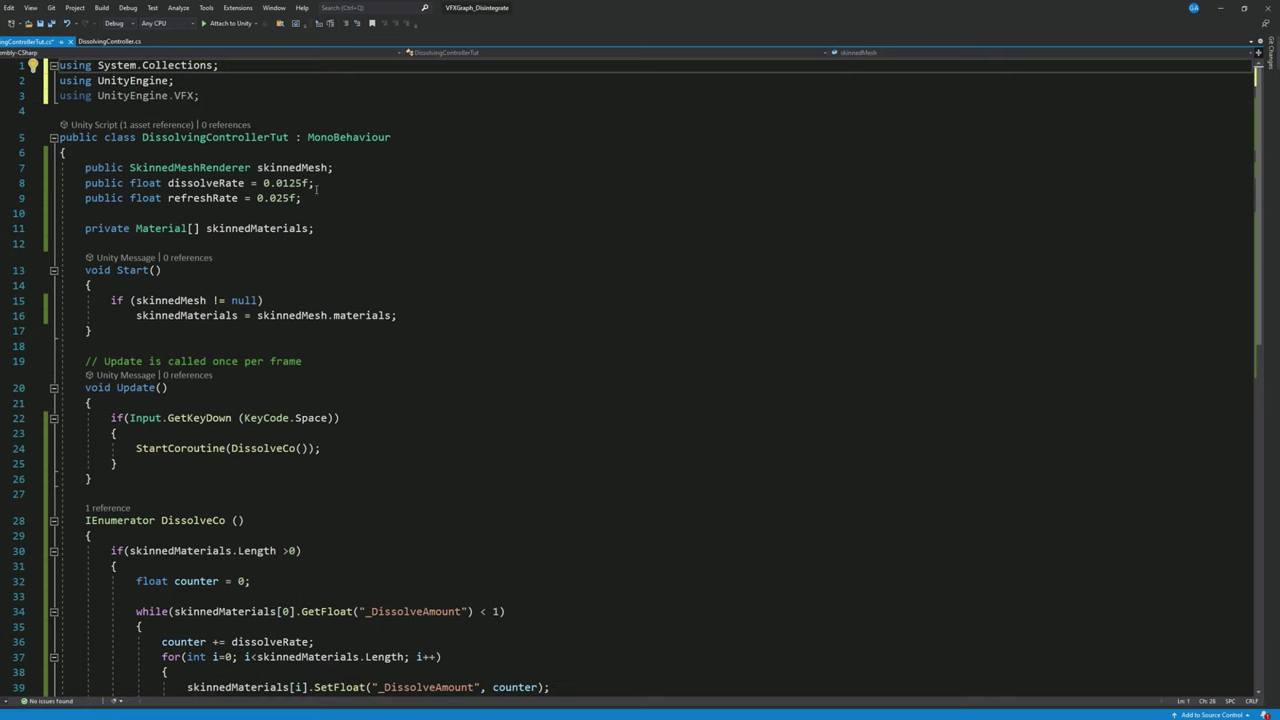
Declare a public VisualEffect field named VFXGraph below the skinnedMesh field in DissolvingControllerTut
{"action": "left_click", "coordinate": [352, 168]}
{"action": "key", "text": "Return"}
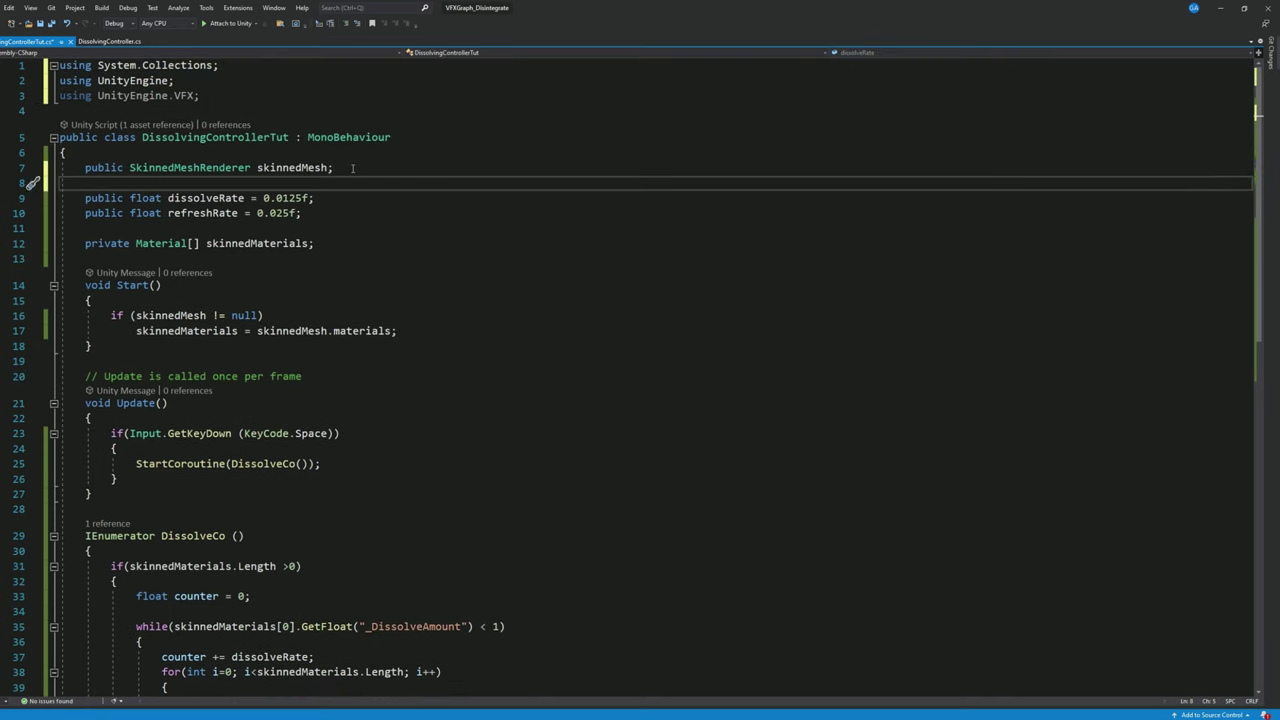
{"action": "type", "text": "public VisualEffect V"}
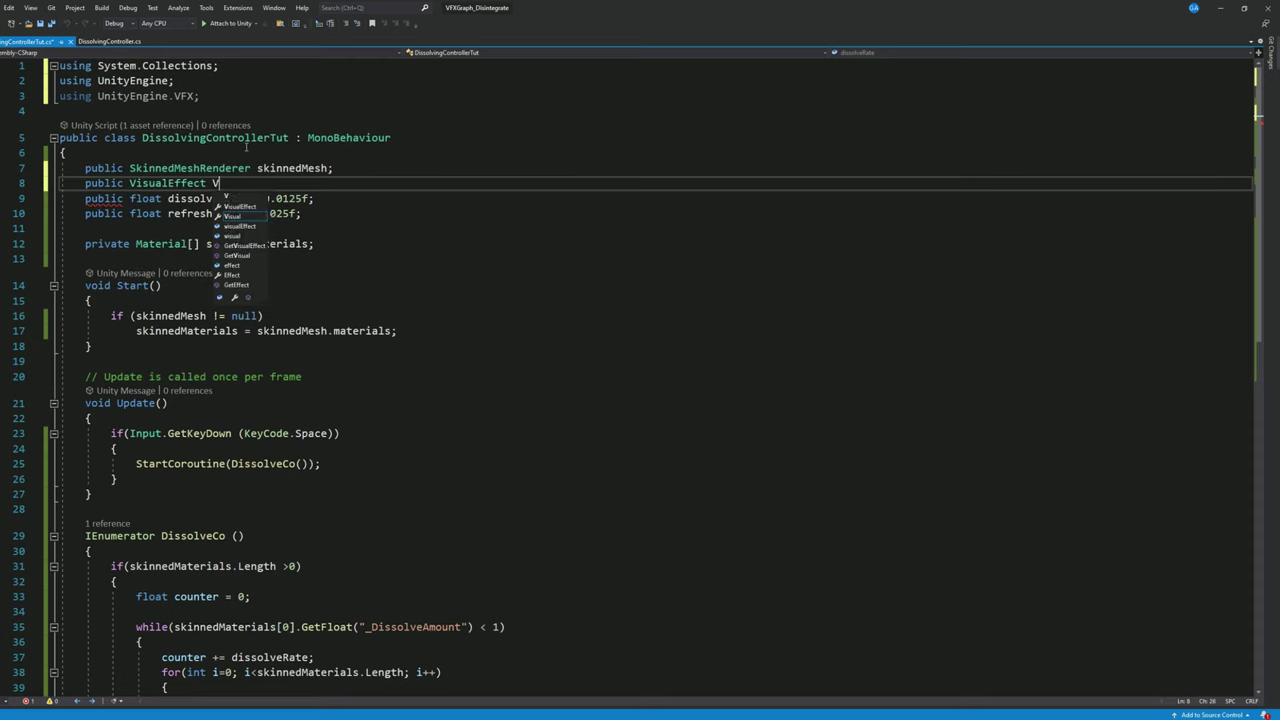
{"action": "type", "text": "FXGraph;"}
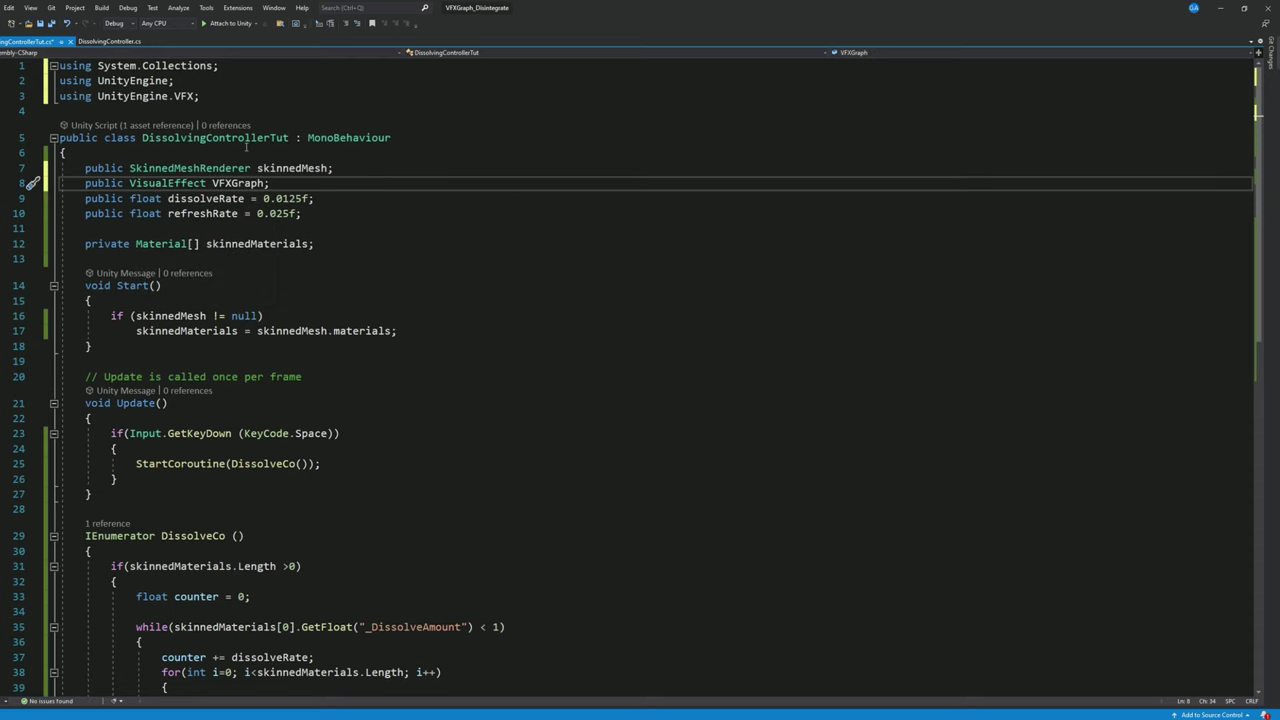
Add an if (VFXGraph != null) check at the start of the DissolveCo coroutine, above the skinnedMaterials length check
{"action": "scroll", "coordinate": [224, 396], "scroll_direction": "down", "scroll_amount": 7}
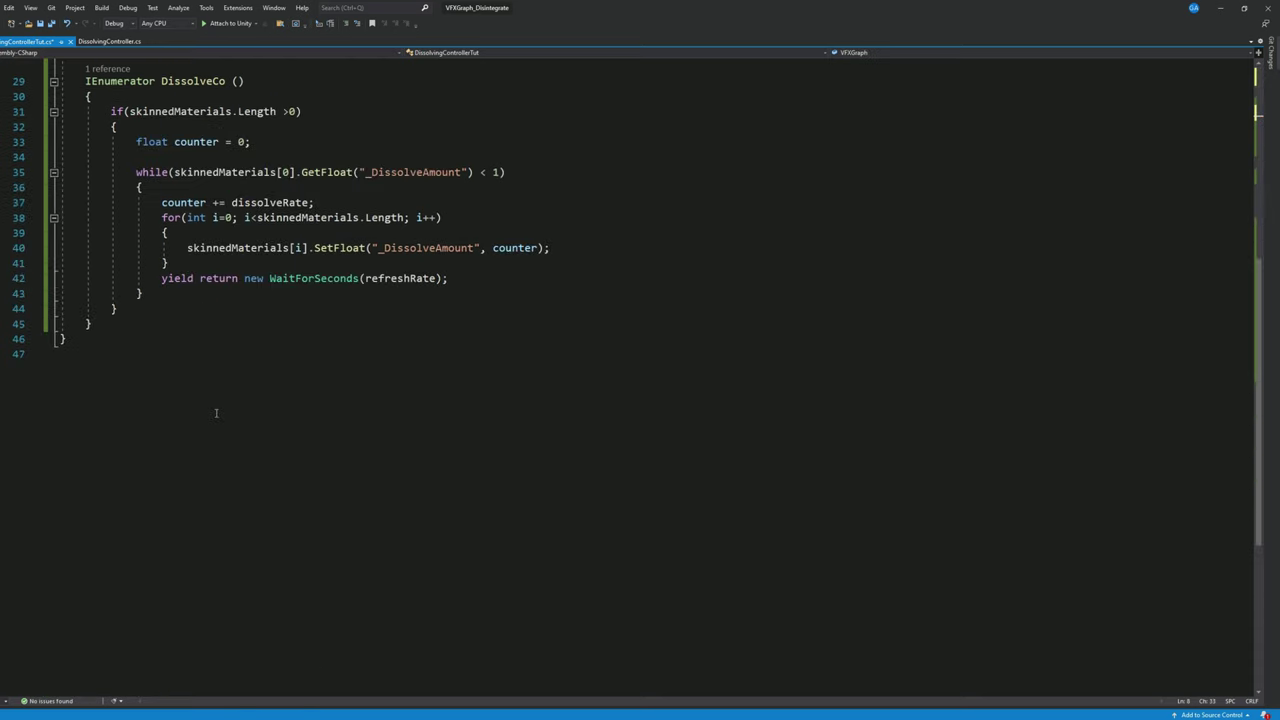
{"action": "scroll", "coordinate": [175, 345], "scroll_direction": "up", "scroll_amount": 3}
{"action": "left_click", "coordinate": [153, 318]}
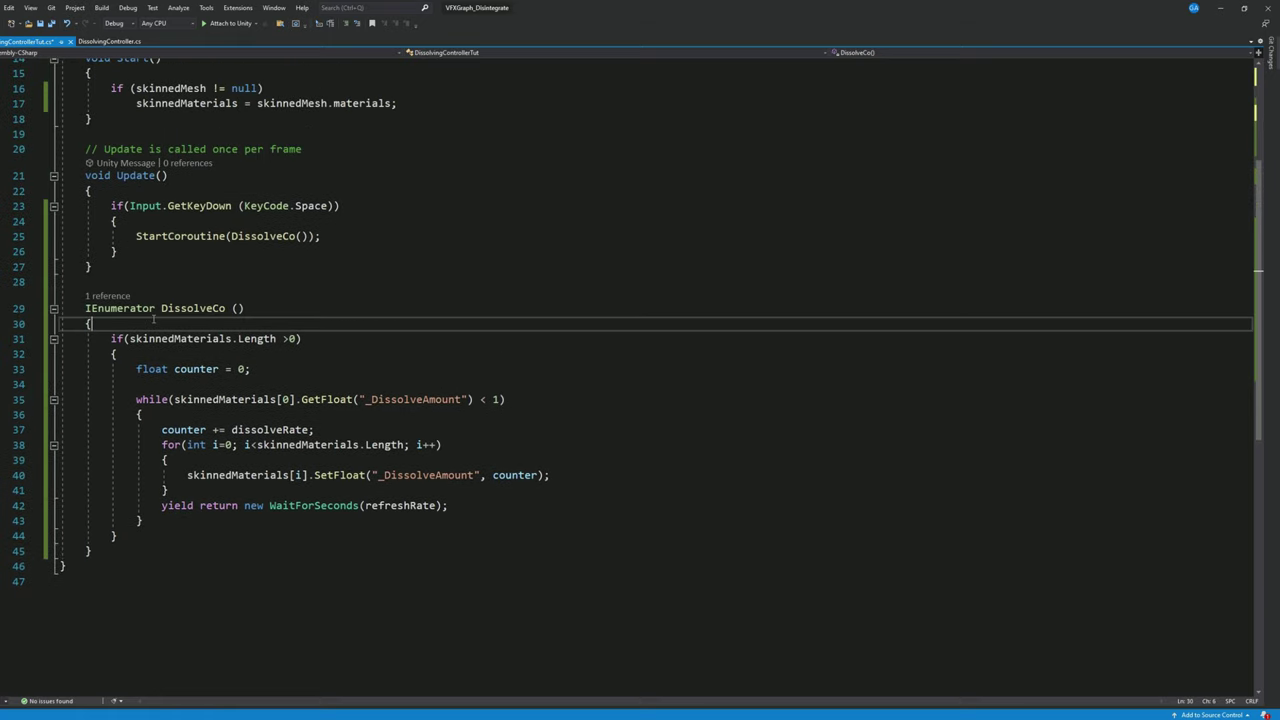
{"action": "key", "text": "Return"}
{"action": "key", "text": "Return"}
{"action": "left_click", "coordinate": [149, 330]}
{"action": "left_click", "coordinate": [148, 335]}
{"action": "type", "text": "if(VFXGraph"}
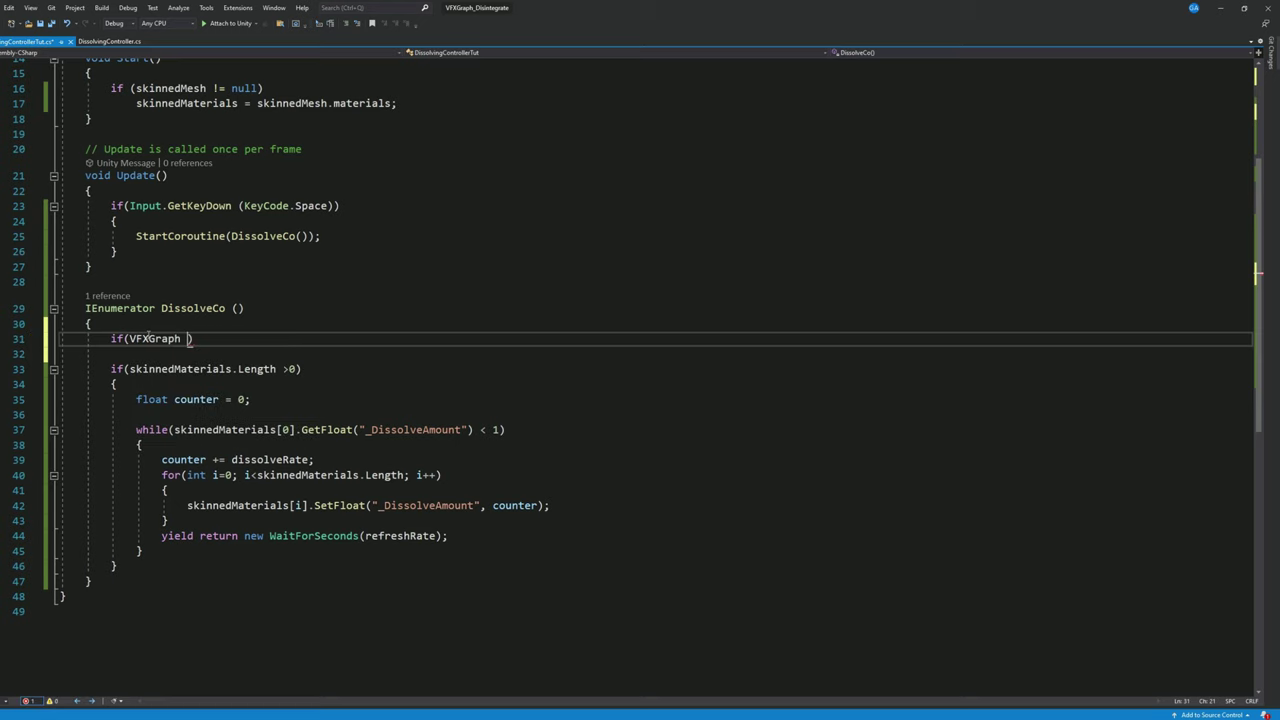
{"action": "type", "text": " != null"}
Give the null check a braced body that calls VFXGraph.Play()
{"action": "key", "text": "Return"}
{"action": "type", "text": "{"}
{"action": "key", "text": "Return"}
{"action": "type", "text": "VFXGraph."}
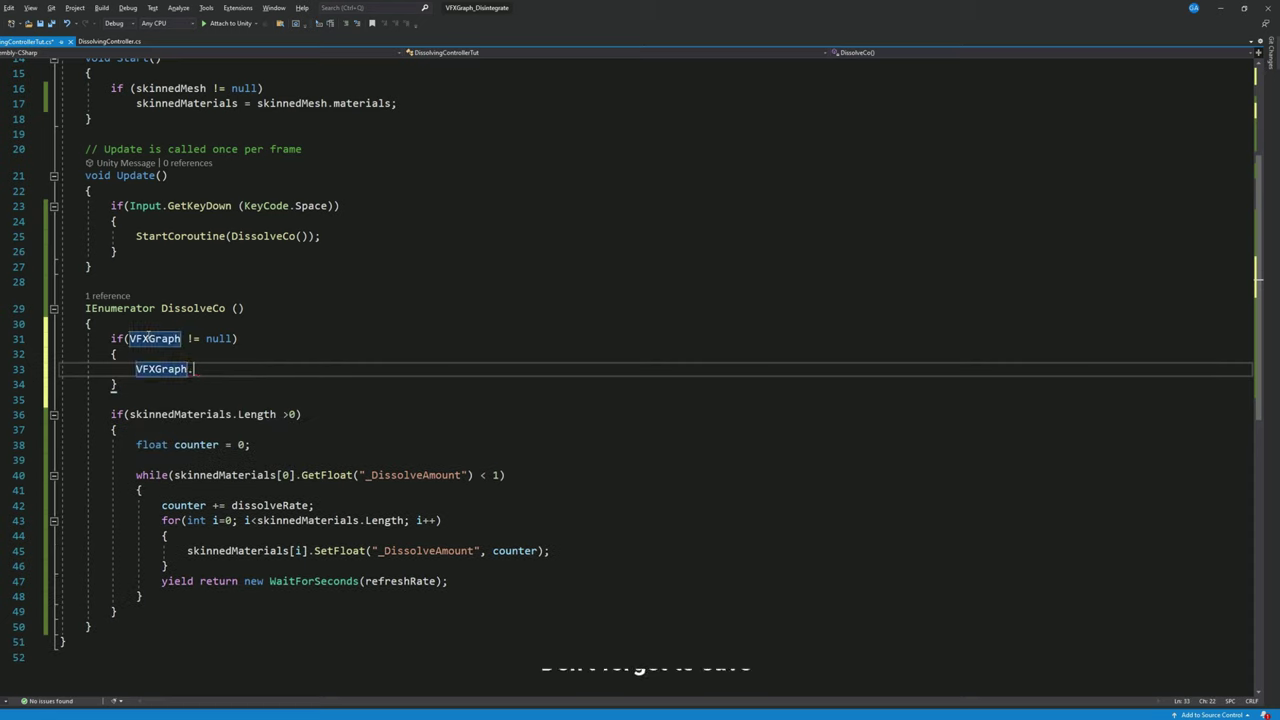
{"action": "type", "text": "pl"}
{"action": "key", "text": "Tab"}
{"action": "type", "text": "()"}
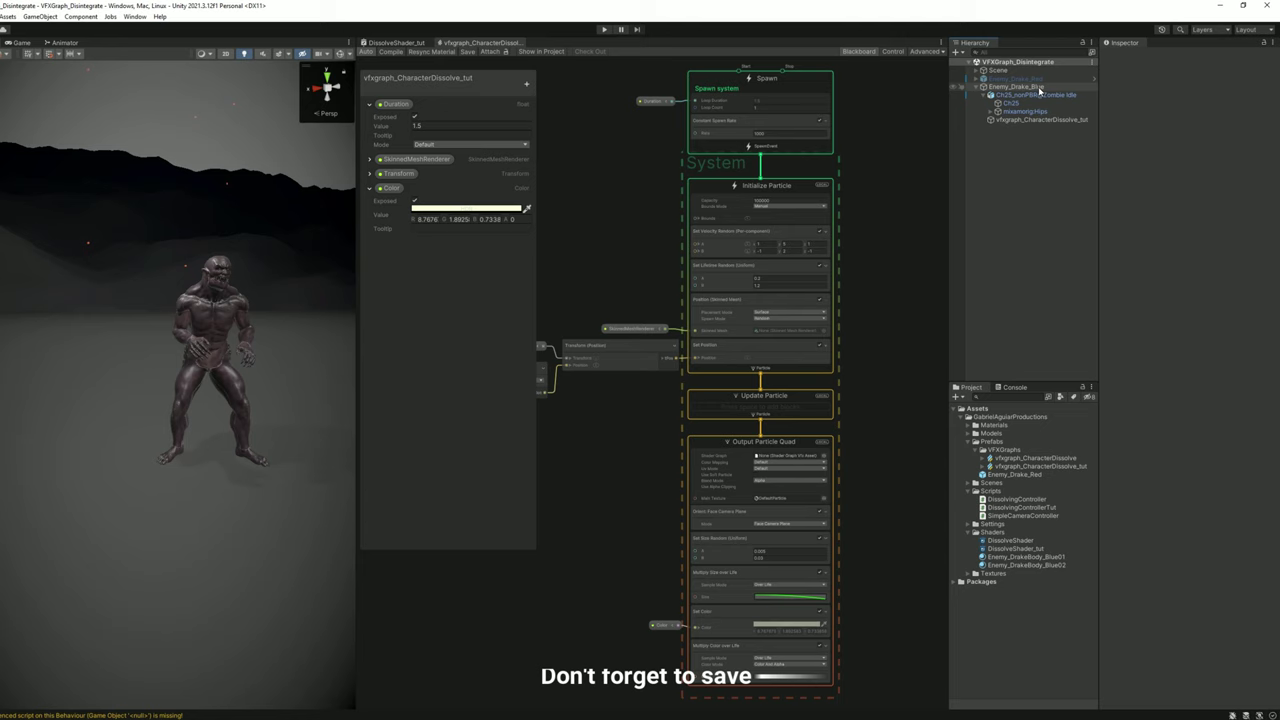
In Unity, assign vfxgraph_CharacterDissolve_tut to the VFX Graph field of Enemy_Drake_Blue's Dissolving Controller Tut script
{"action": "left_click", "coordinate": [1016, 87]}
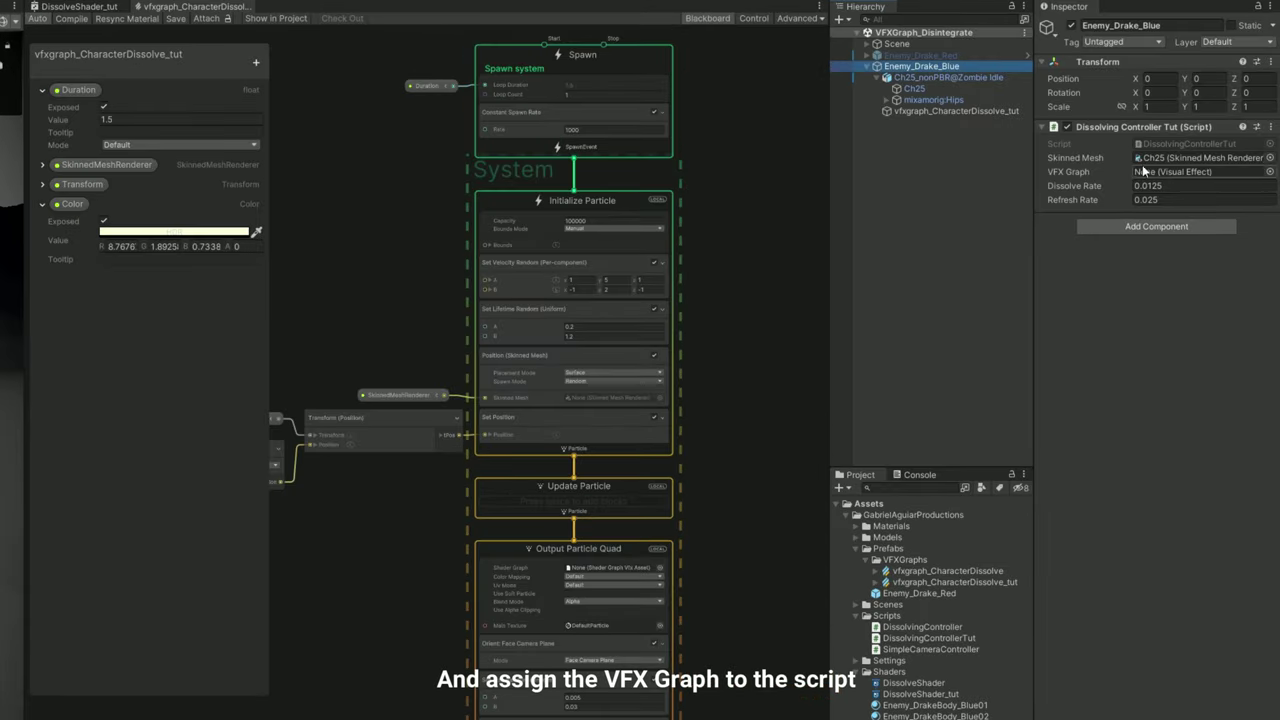
{"action": "left_click_drag", "start_coordinate": [1061, 119], "coordinate": [1176, 164]}
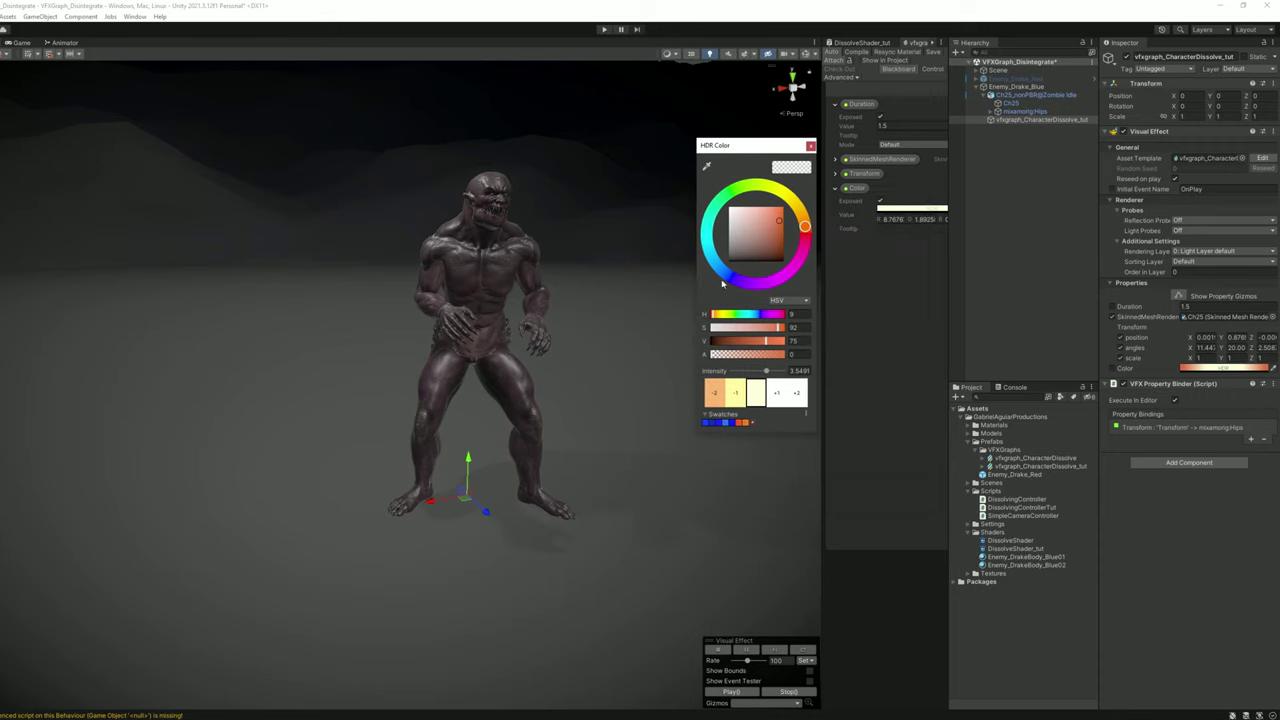
Set the effect instance's Color property to an HDR blue with hue 230 and saturation 90, and run the scene
{"action": "left_click", "coordinate": [724, 272]}
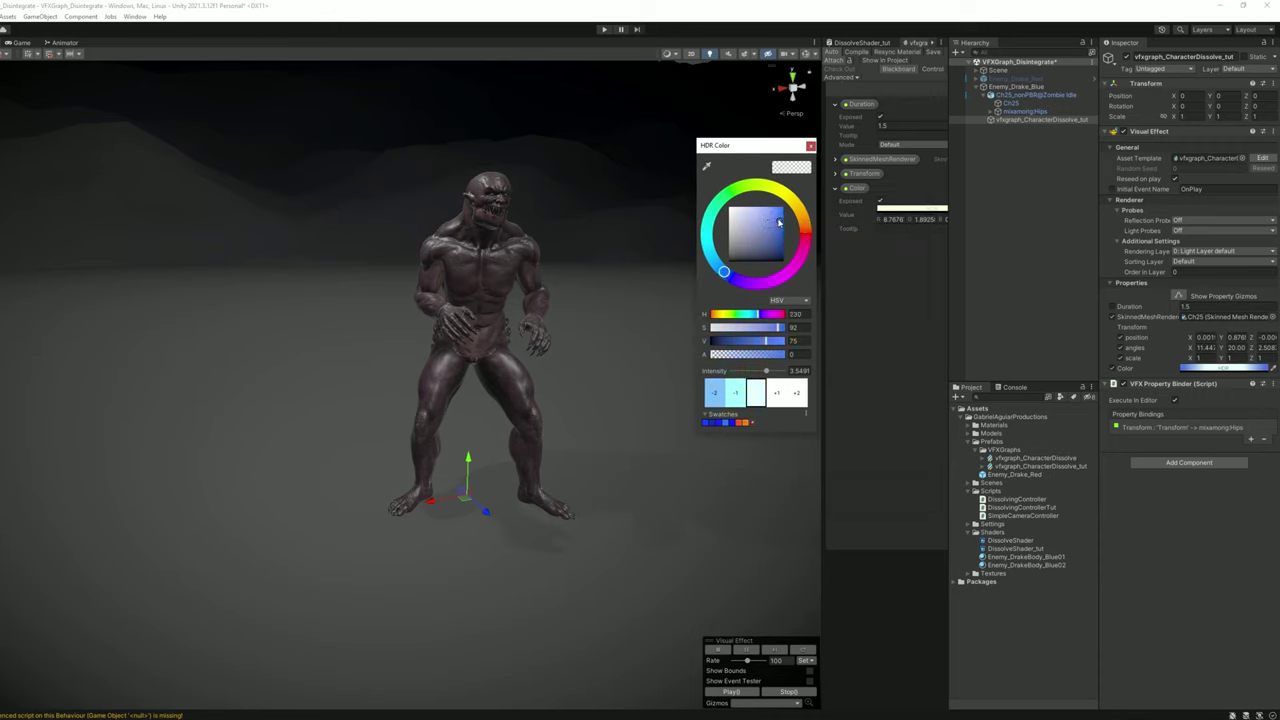
{"action": "left_click", "coordinate": [811, 146]}
{"action": "left_click", "coordinate": [605, 29]}
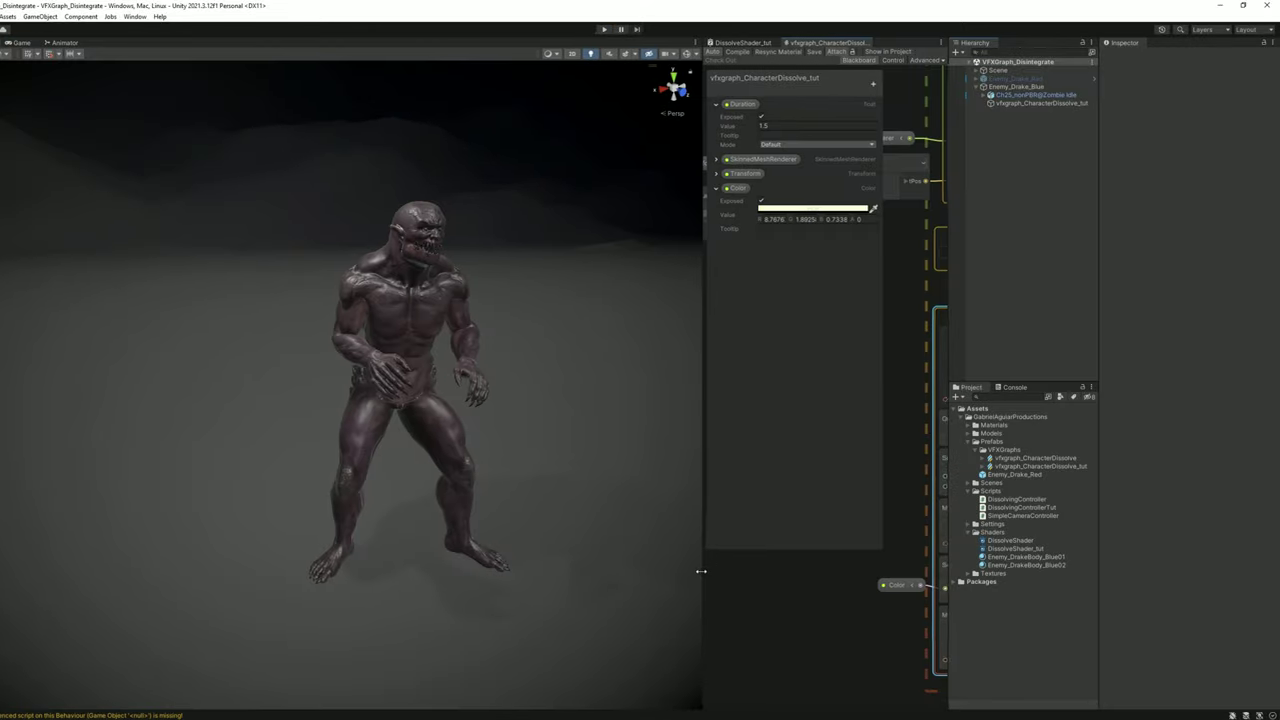
Set the Output Particle Quad's main texture to Default-Particle, hiding package assets in the texture picker
{"action": "left_click_drag", "start_coordinate": [698, 572], "coordinate": [254, 568]}
{"action": "left_click", "coordinate": [705, 379]}
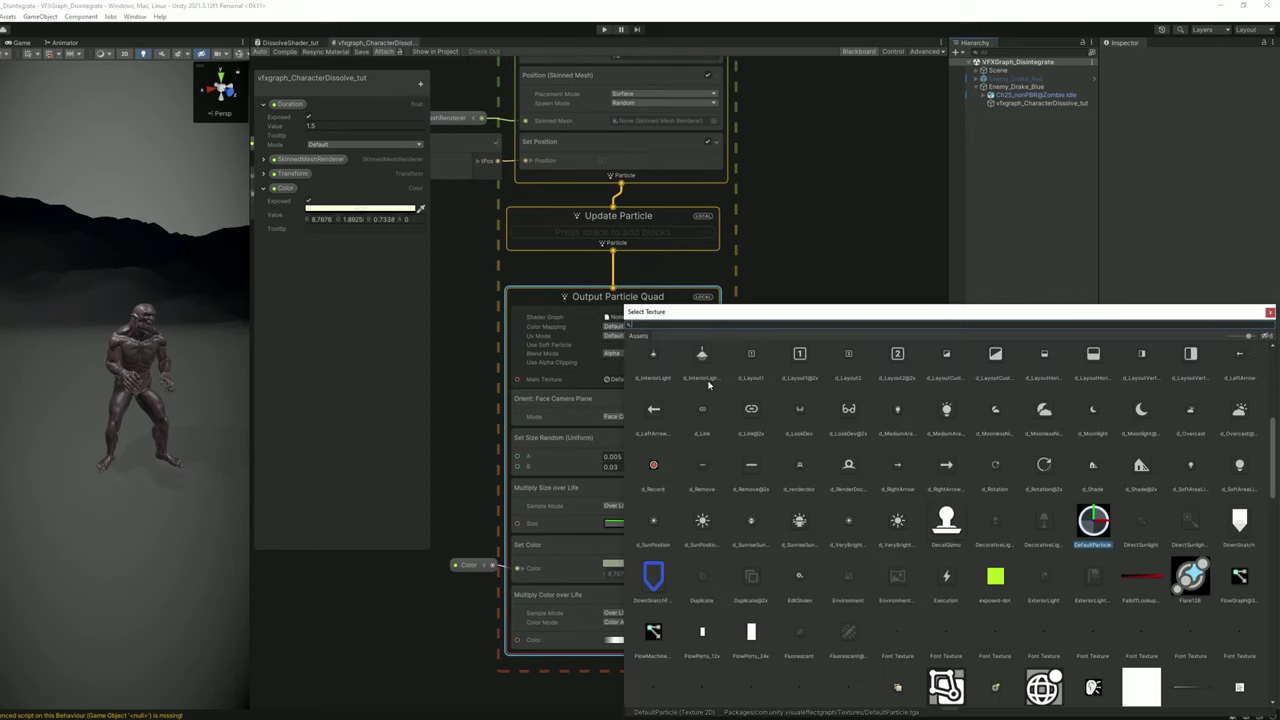
{"action": "left_click_drag", "start_coordinate": [913, 316], "coordinate": [781, 256]}
{"action": "left_click", "coordinate": [1135, 276]}
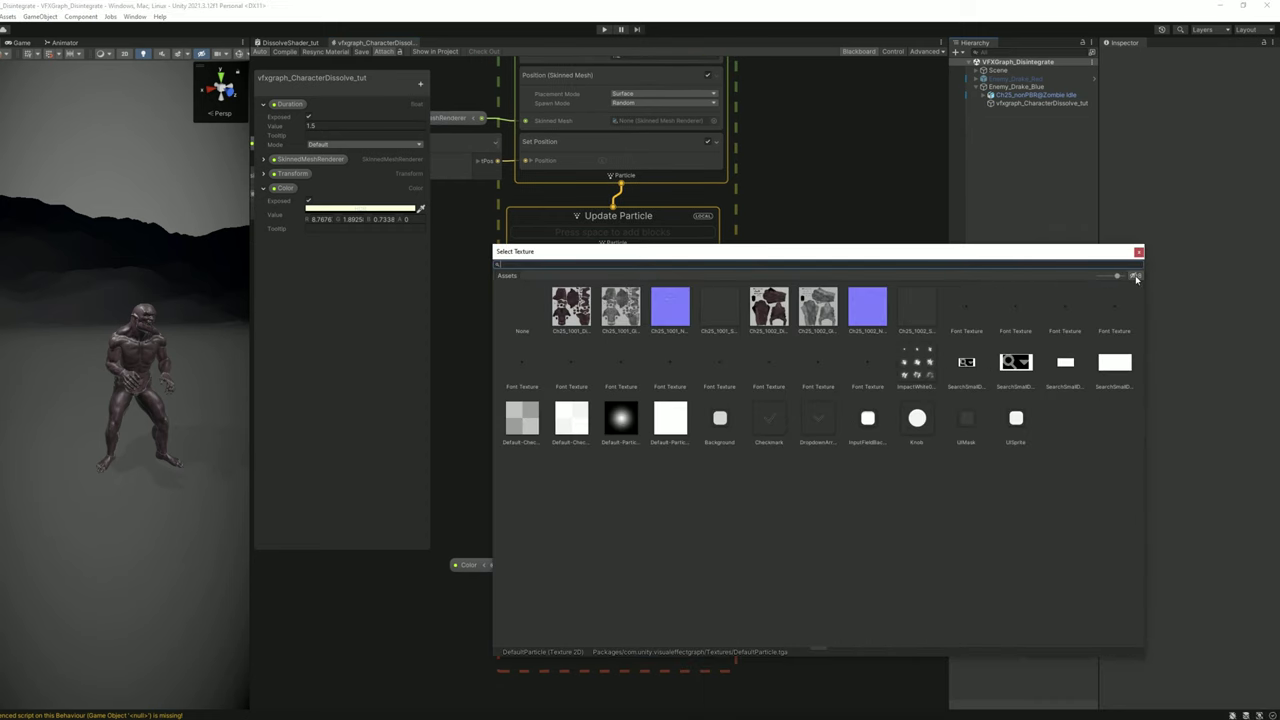
{"action": "type", "text": "de"}
{"action": "left_click", "coordinate": [658, 316]}
{"action": "double_click", "coordinate": [658, 316]}
Duplicate the whole particle system with its connected nodes and place the copy beside the original
{"action": "left_click", "coordinate": [1040, 103]}
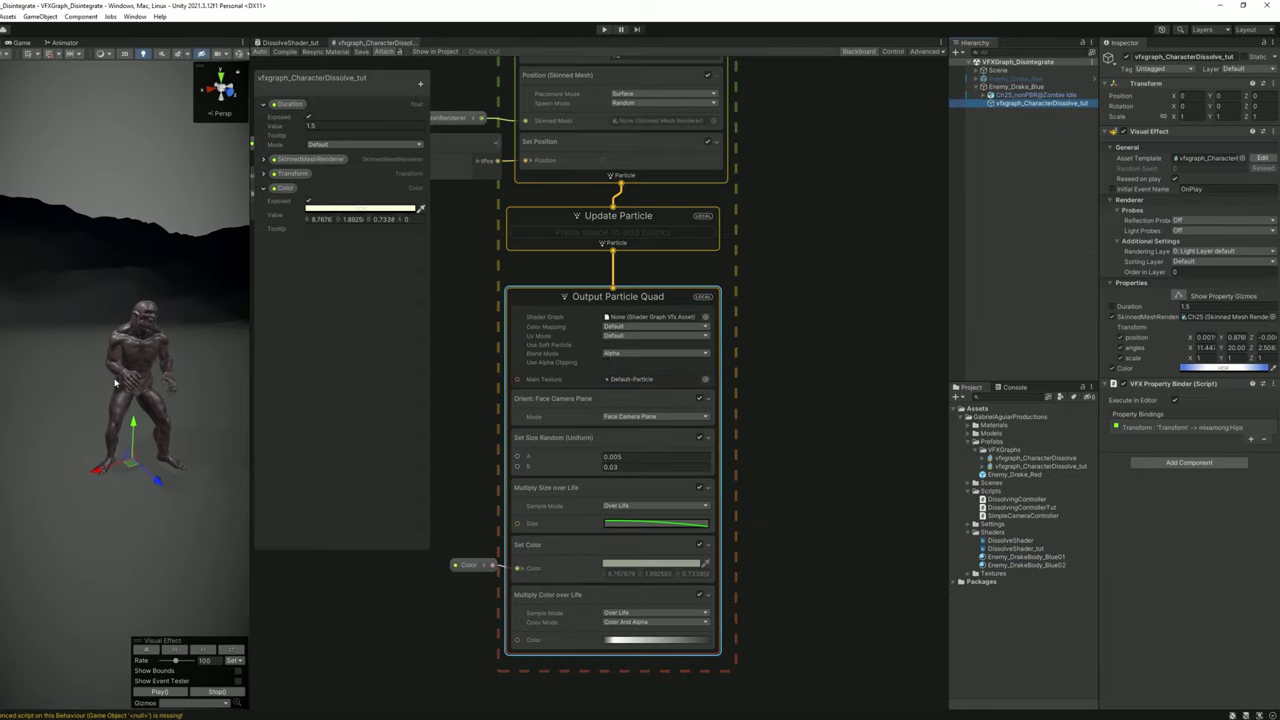
{"action": "right_click_drag", "start_coordinate": [133, 462], "coordinate": [144, 443]}
{"action": "scroll", "coordinate": [574, 422], "scroll_direction": "down", "scroll_amount": 5}
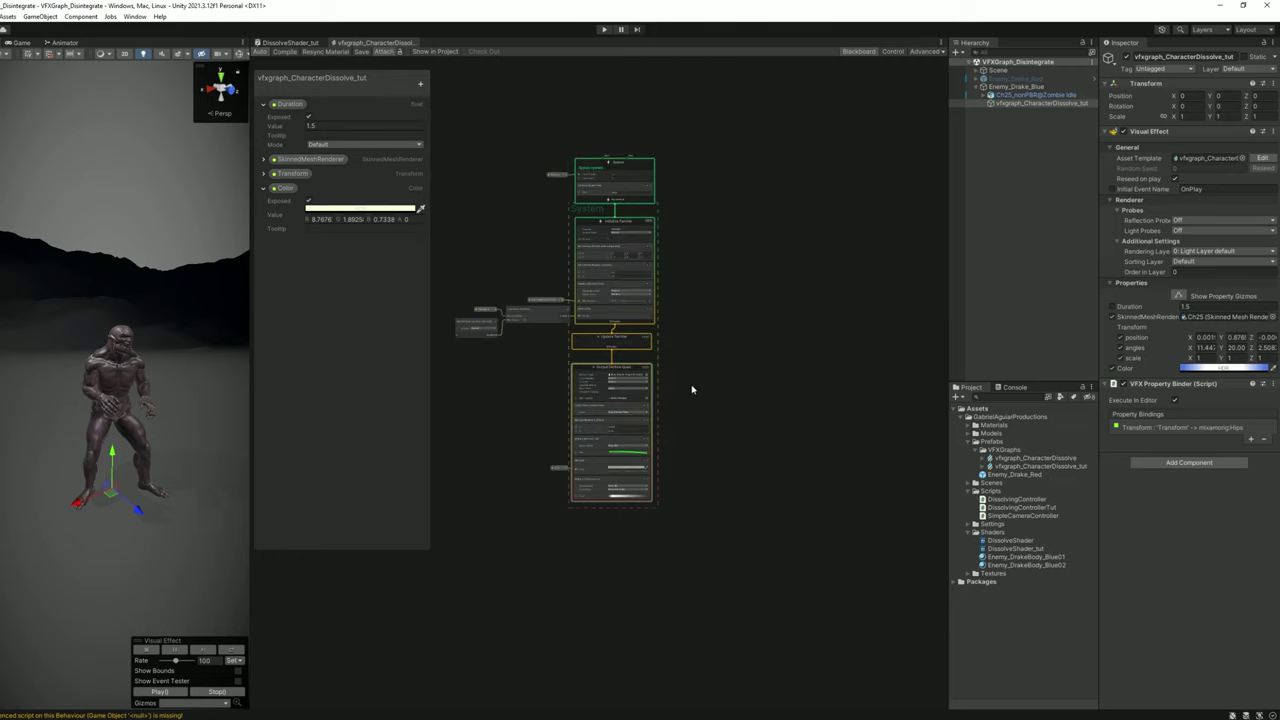
{"action": "left_click_drag", "start_coordinate": [472, 179], "coordinate": [471, 177]}
{"action": "middle_click_drag", "start_coordinate": [813, 271], "coordinate": [620, 273]}
{"action": "key", "text": "ctrl+d"}
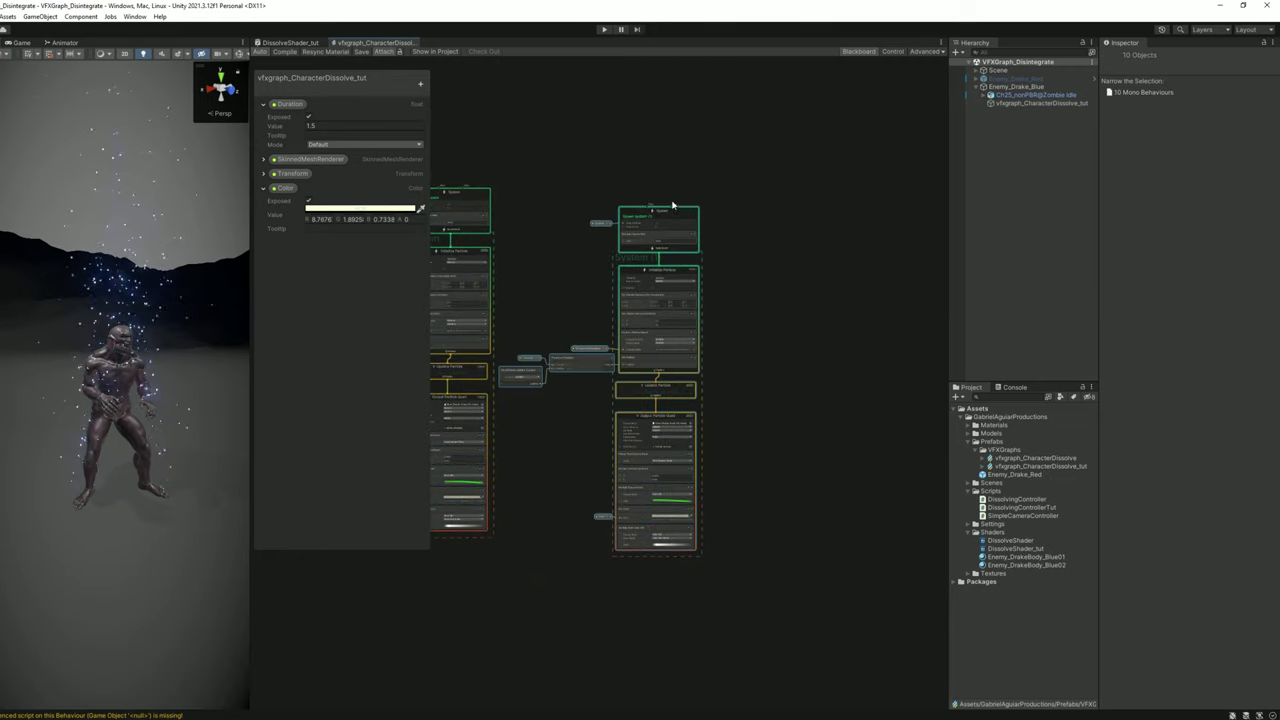
{"action": "left_click_drag", "start_coordinate": [671, 206], "coordinate": [716, 203]}
Set the duplicated system's random velocity to A (0.5, 4, 0.5) and B (-0.5, 1, -0.5)
{"action": "scroll", "coordinate": [757, 386], "scroll_direction": "up", "scroll_amount": 4}
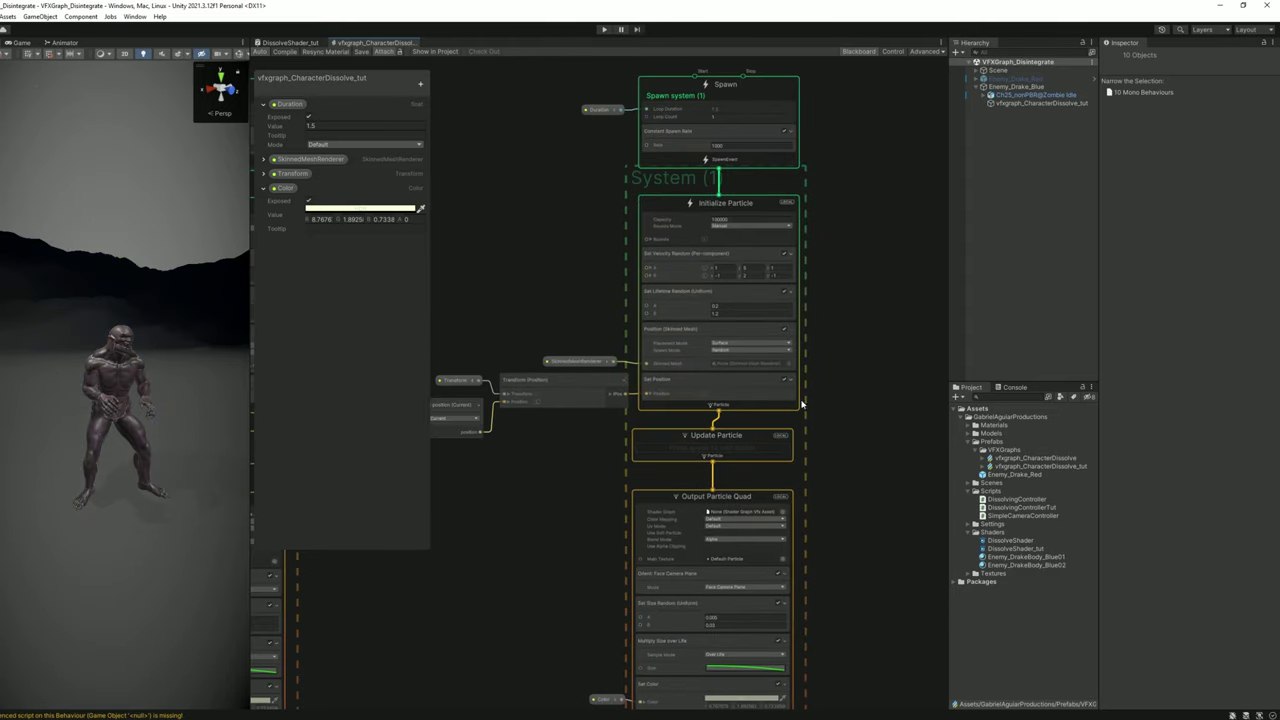
{"action": "scroll", "coordinate": [741, 277], "scroll_direction": "up", "scroll_amount": 6}
{"action": "left_click", "coordinate": [757, 260]}
{"action": "type", "text": "4"}
{"action": "left_click", "coordinate": [760, 277]}
{"action": "type", "text": "1"}
{"action": "left_click", "coordinate": [717, 262]}
{"action": "key", "text": "BackSpace"}
{"action": "type", "text": ".5"}
{"action": "left_click", "coordinate": [842, 262]}
{"action": "key", "text": "BackSpace"}
{"action": "type", "text": ".5"}
{"action": "left_click", "coordinate": [850, 282]}
{"action": "key", "text": "BackSpace"}
{"action": "type", "text": "."}
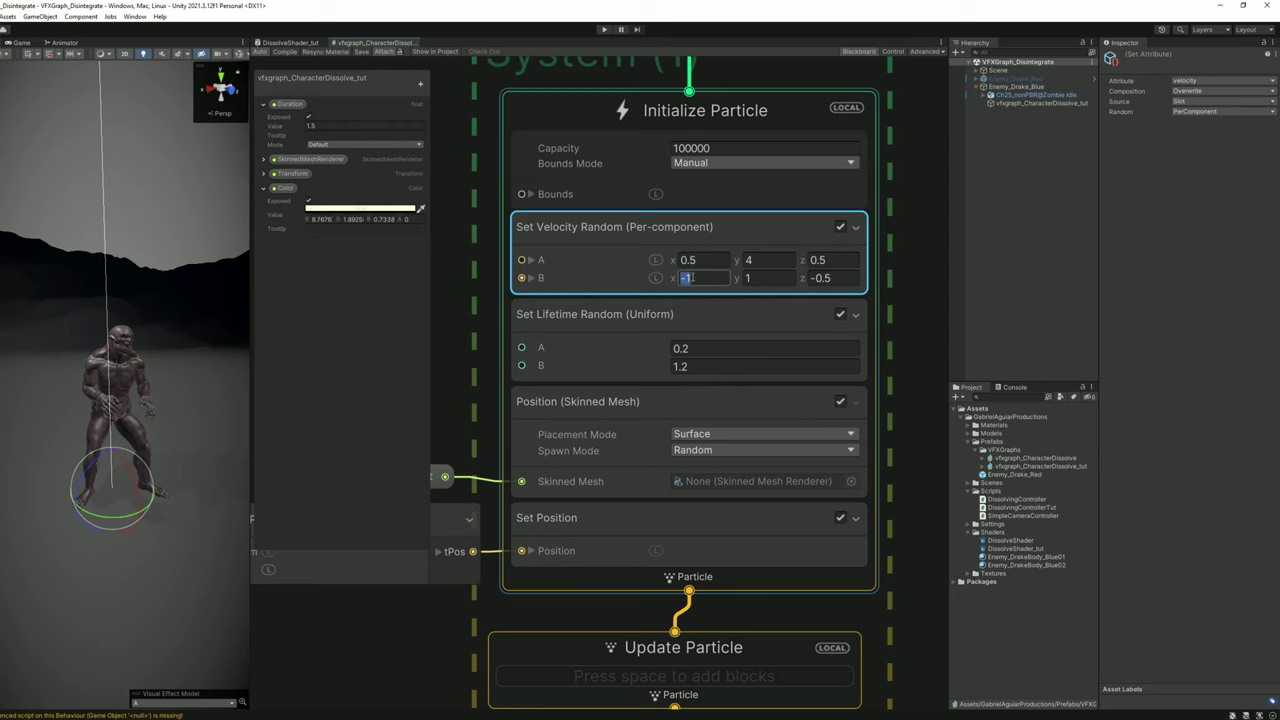
Set the duplicated system's maximum random lifetime (B) to 1
{"action": "left_click", "coordinate": [706, 349]}
{"action": "middle_click_drag", "start_coordinate": [866, 588], "coordinate": [871, 456]}
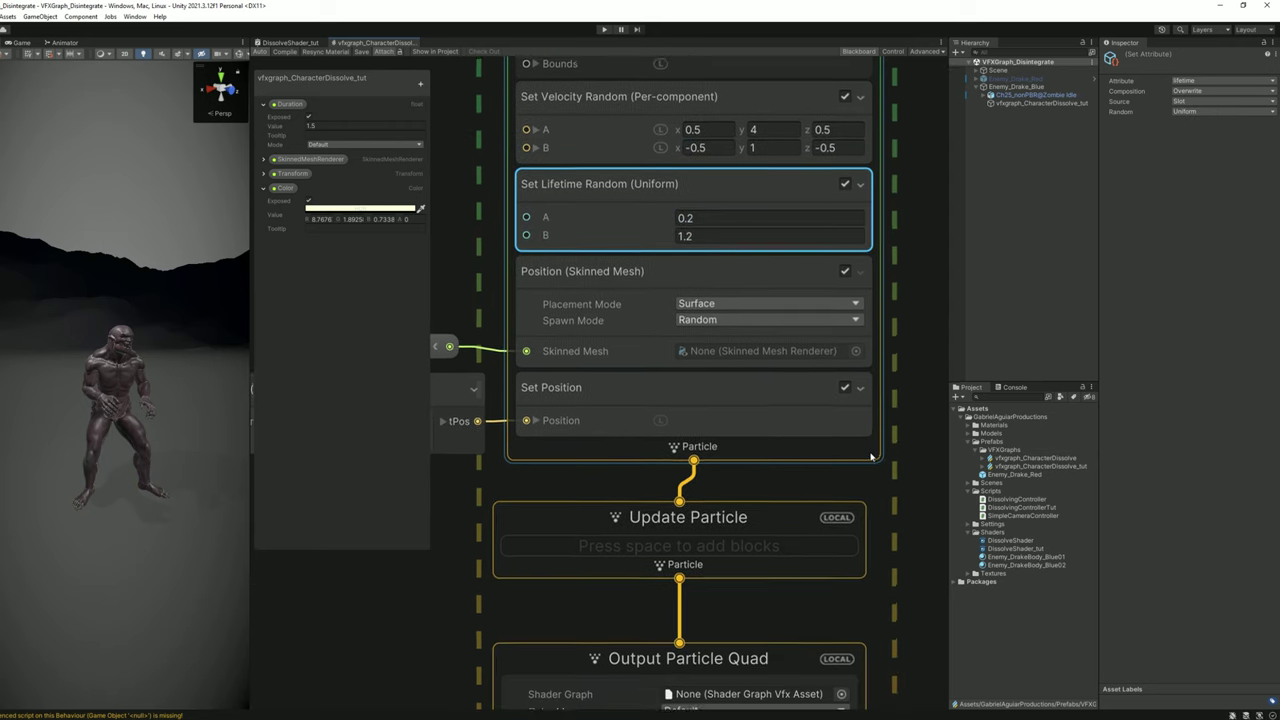
{"action": "left_click", "coordinate": [700, 234]}
{"action": "type", "text": "1"}
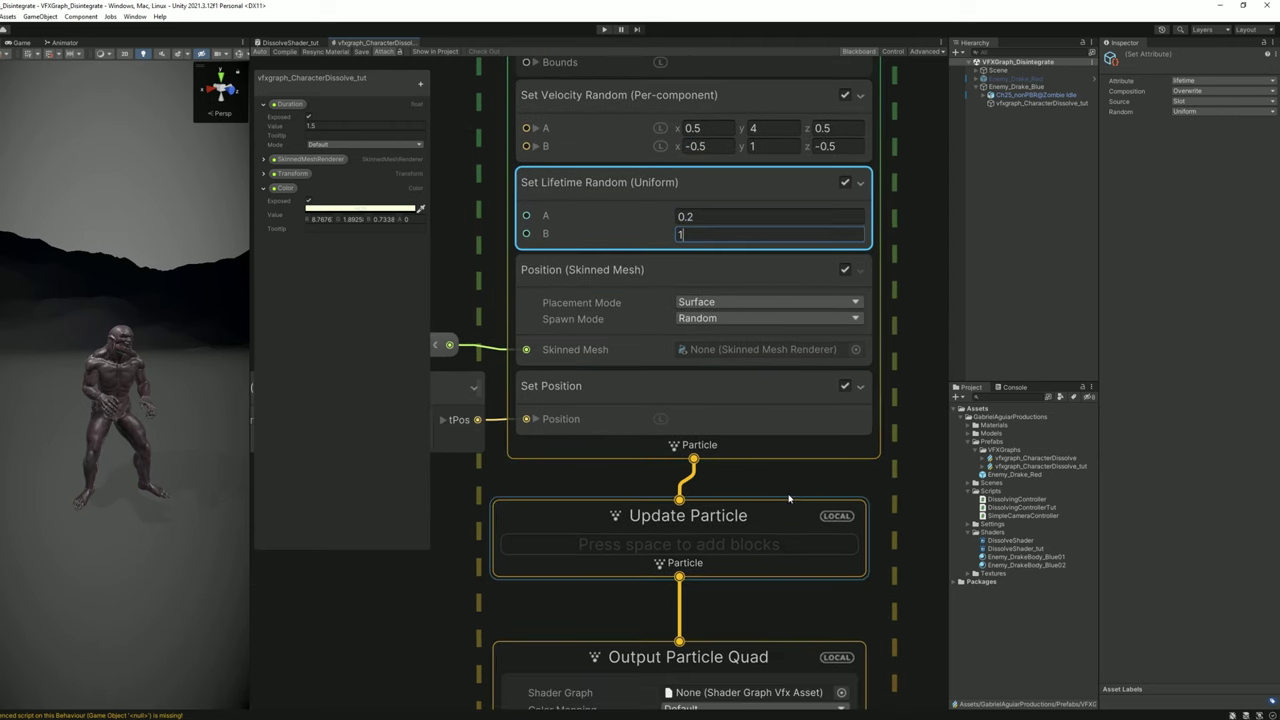
Set the duplicated system's constant spawn rate to 750
{"action": "left_click", "coordinate": [876, 380]}
{"action": "scroll", "coordinate": [876, 380], "scroll_direction": "down", "scroll_amount": 5}
{"action": "scroll", "coordinate": [790, 153], "scroll_direction": "up", "scroll_amount": 3}
{"action": "left_click", "coordinate": [789, 91]}
{"action": "type", "text": "750"}
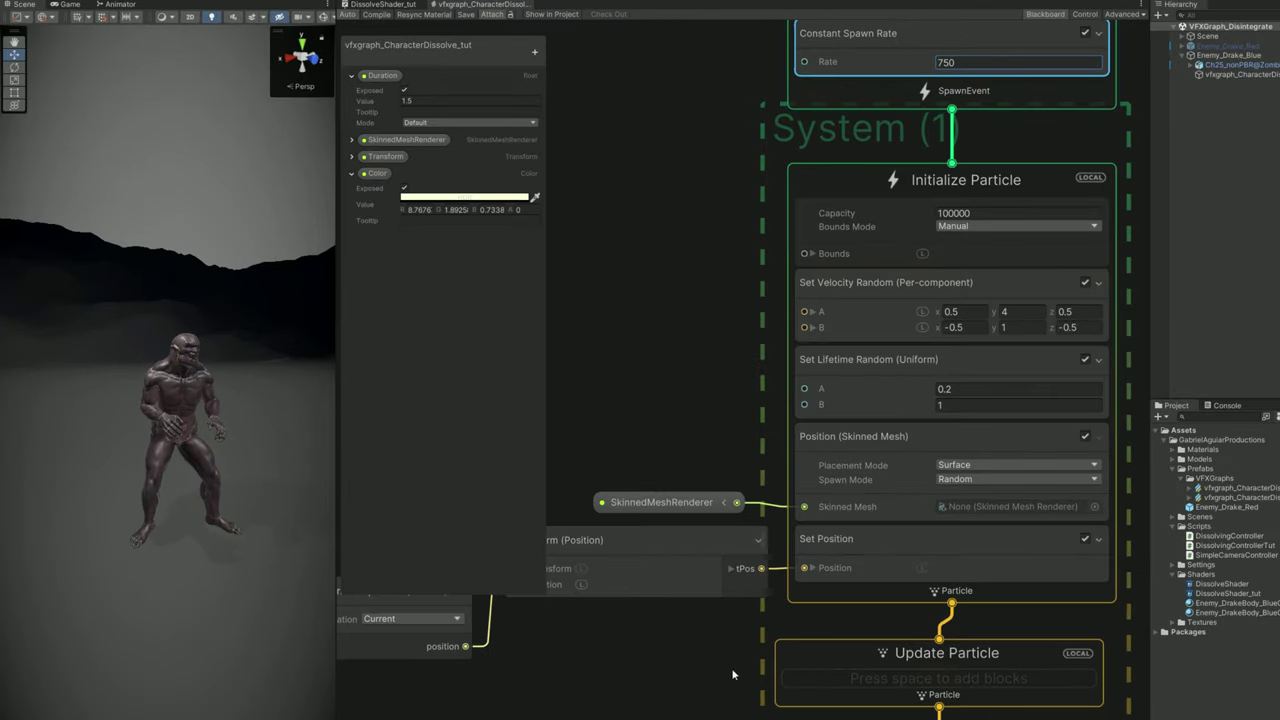
Set the duplicated output's random size to A 0.05 and B 0.3
{"action": "middle_click_drag", "start_coordinate": [733, 675], "coordinate": [733, 200]}
{"action": "middle_click_drag", "start_coordinate": [651, 457], "coordinate": [617, 194]}
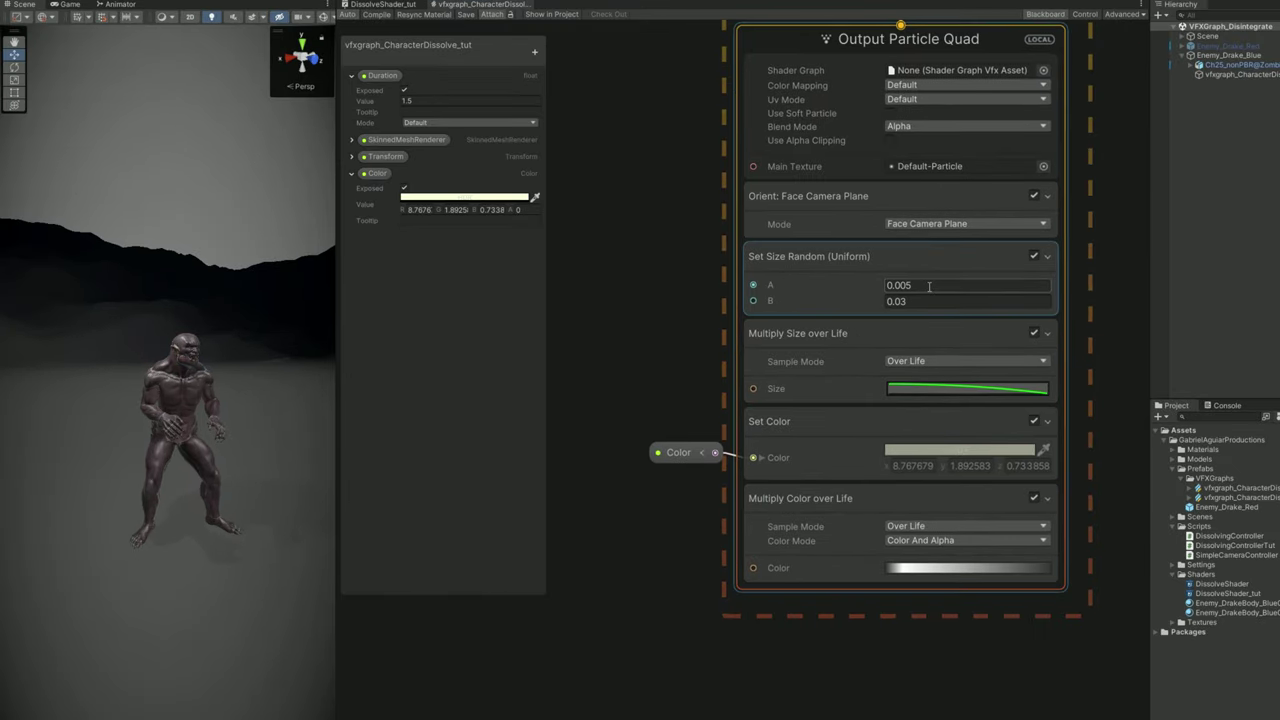
{"action": "left_click", "coordinate": [929, 286]}
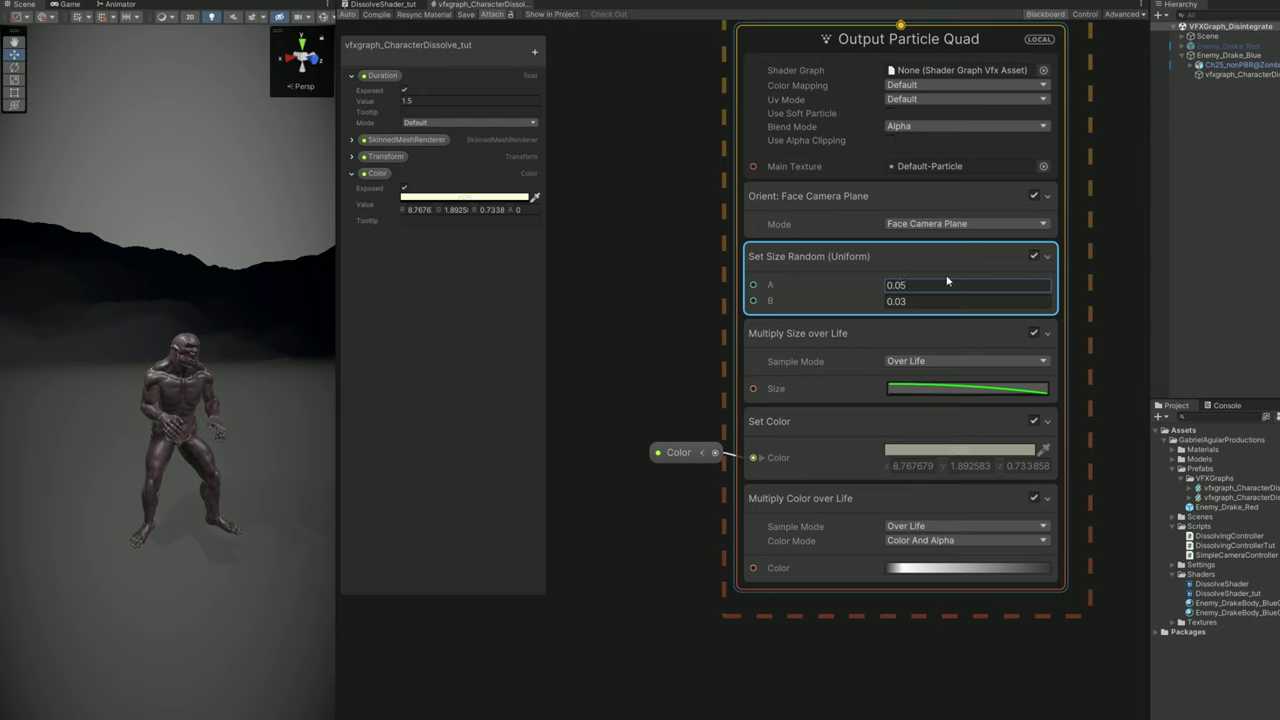
Delete the Color property node feeding the duplicated output and set its Set Color block to black
{"action": "left_click", "coordinate": [678, 452]}
{"action": "key", "text": "Delete"}
{"action": "left_click", "coordinate": [878, 449]}
{"action": "left_click", "coordinate": [910, 451]}
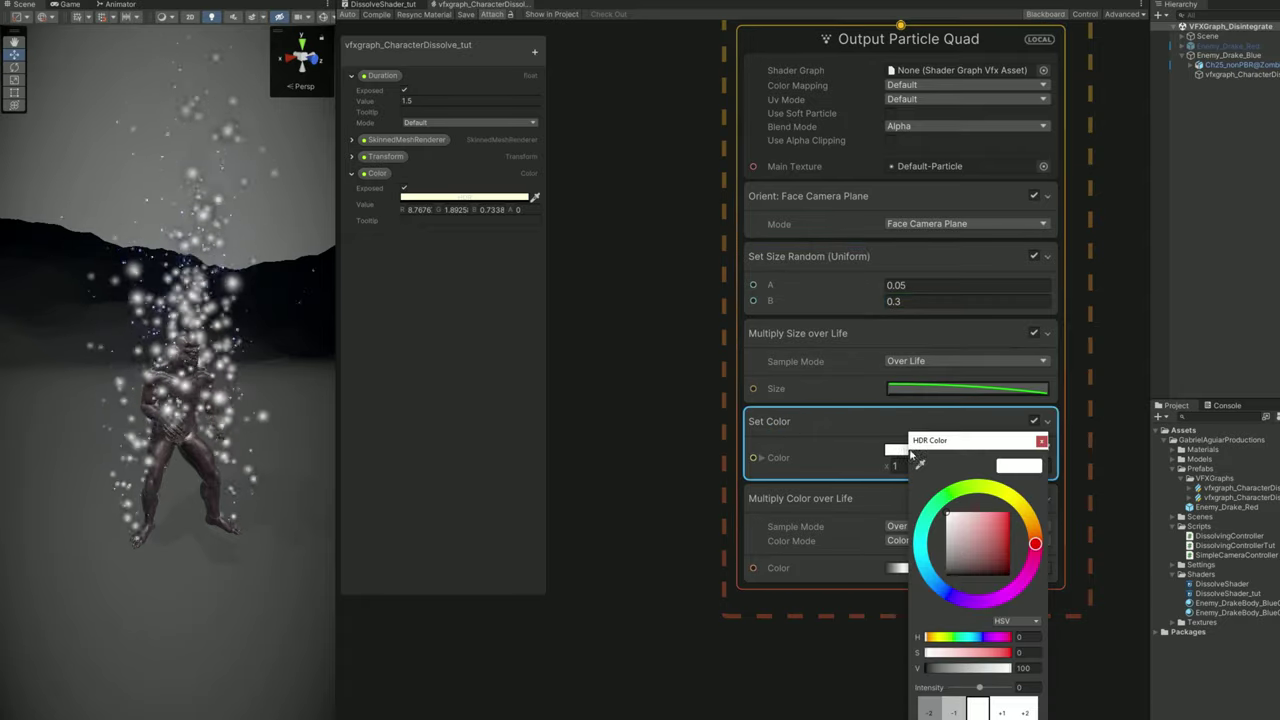
{"action": "left_click_drag", "start_coordinate": [969, 554], "coordinate": [943, 578]}
{"action": "left_click", "coordinate": [1041, 441]}
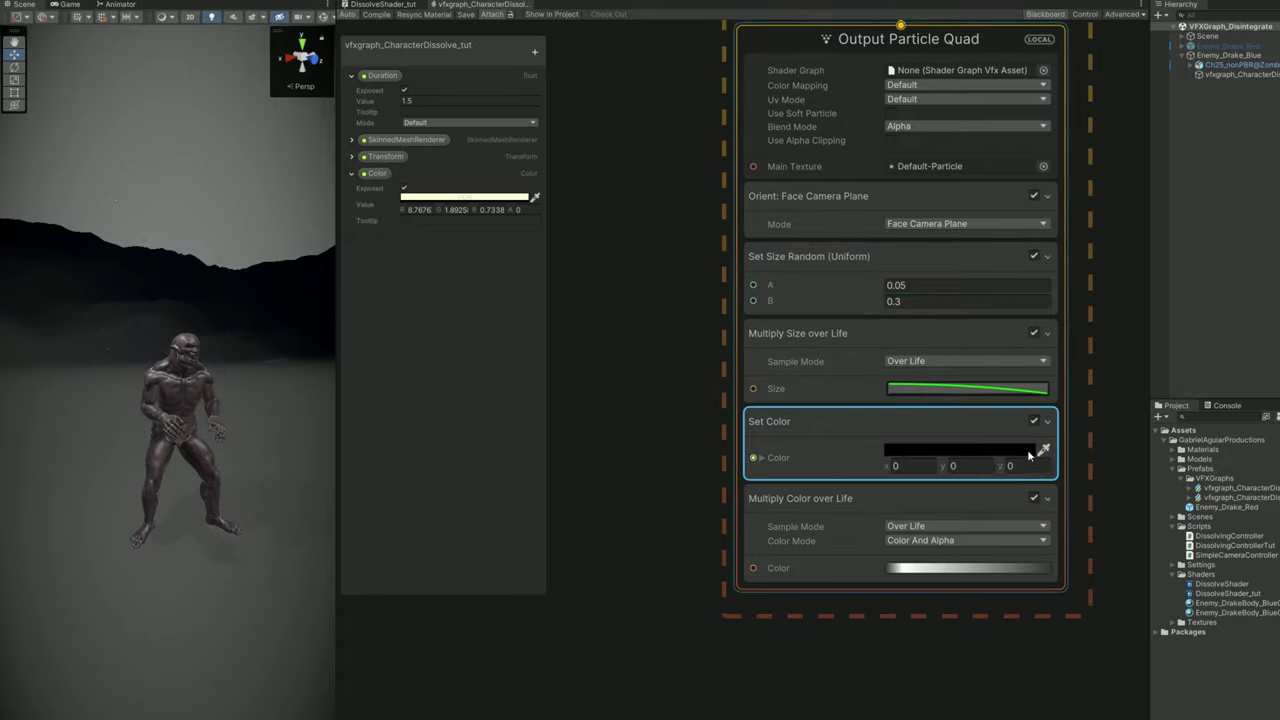
Lower the alpha key at 10% in the Multiply Color over Life gradient to about 35
{"action": "left_click", "coordinate": [906, 566]}
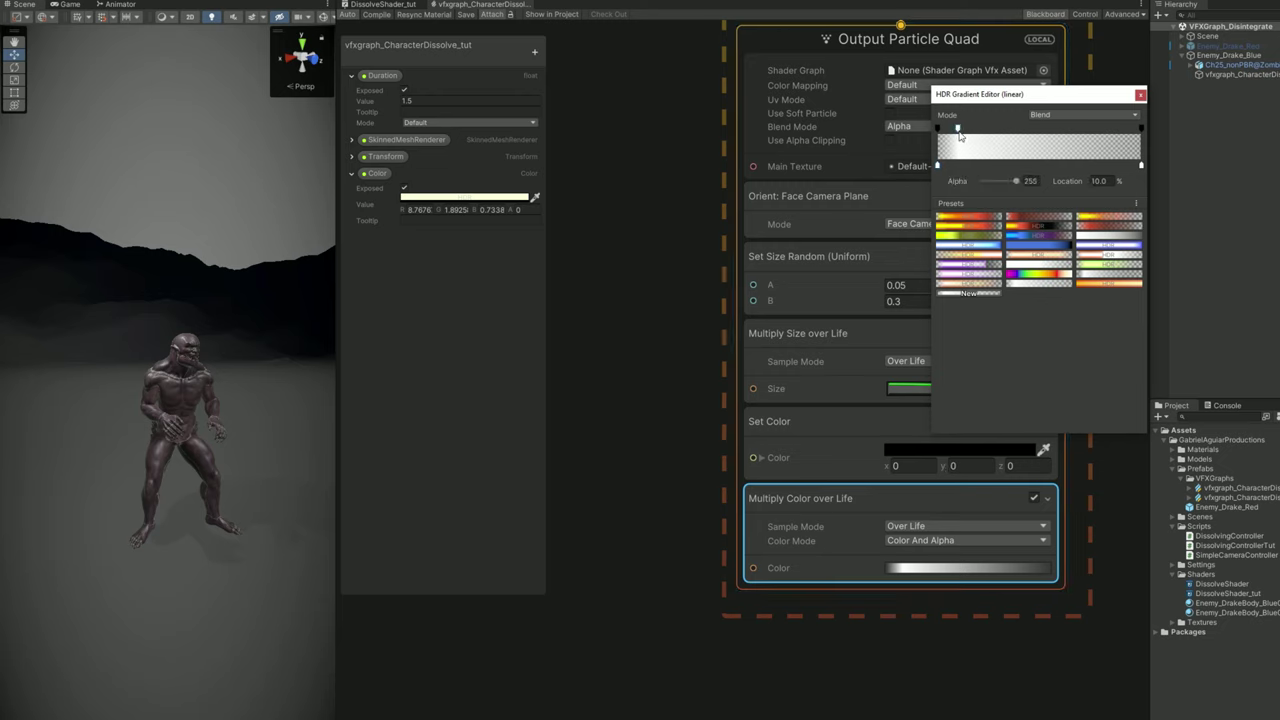
{"action": "left_click", "coordinate": [987, 183]}
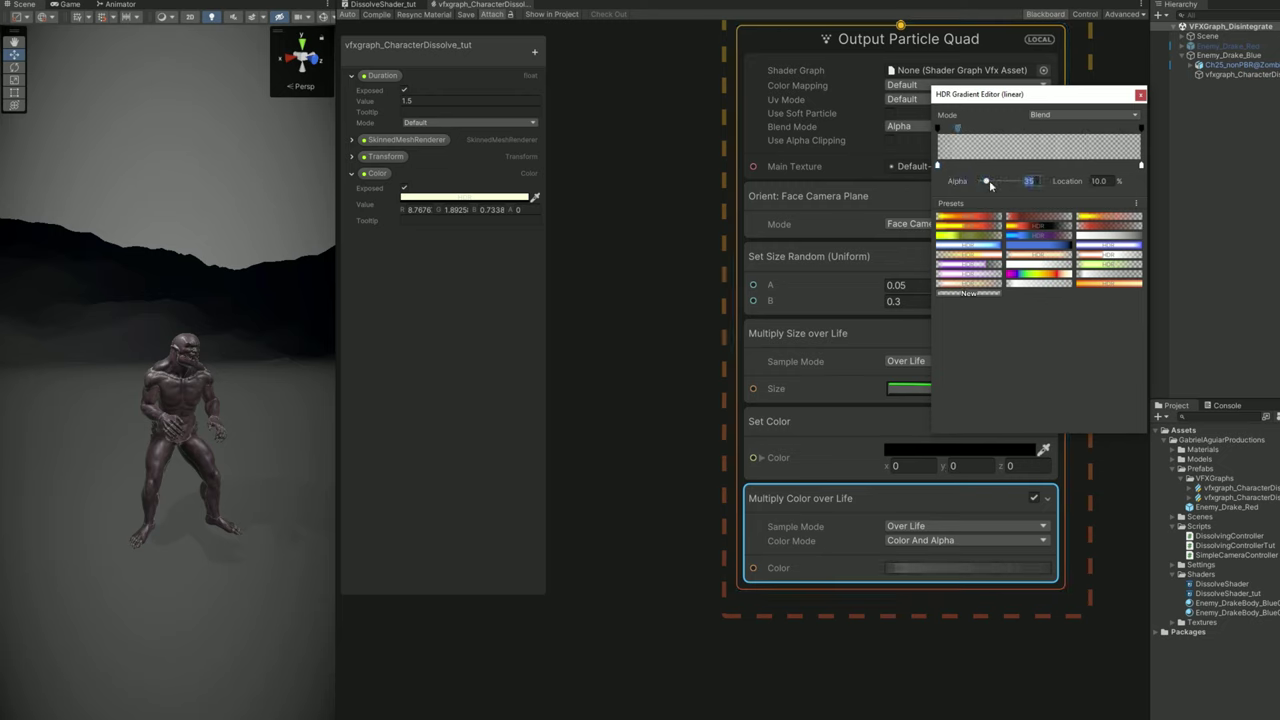
{"action": "left_click", "coordinate": [1139, 97]}
Set the duplicated output's random size to A 0.1 and B 0.4, and label the output context DARK
{"action": "left_click", "coordinate": [928, 299]}
{"action": "key", "text": "BackSpace"}
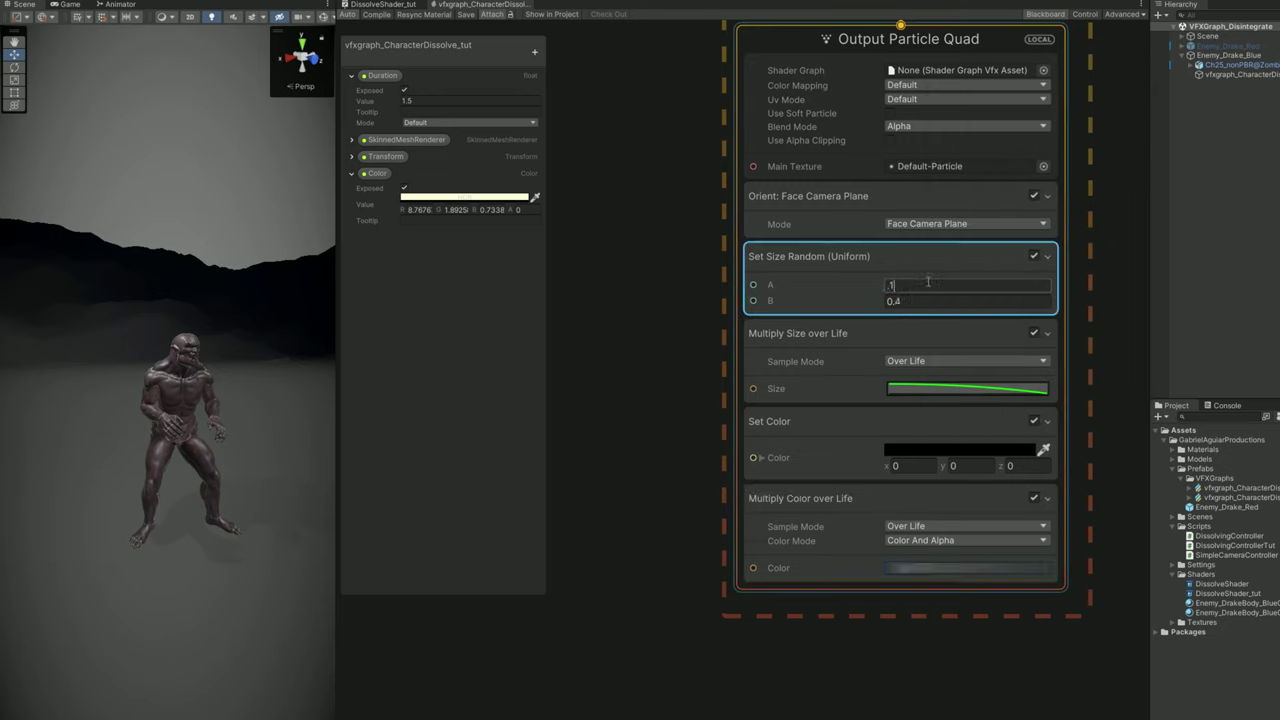
{"action": "middle_click_drag", "start_coordinate": [683, 277], "coordinate": [638, 330]}
{"action": "double_click", "coordinate": [770, 104]}
{"action": "type", "text": "DARK"}
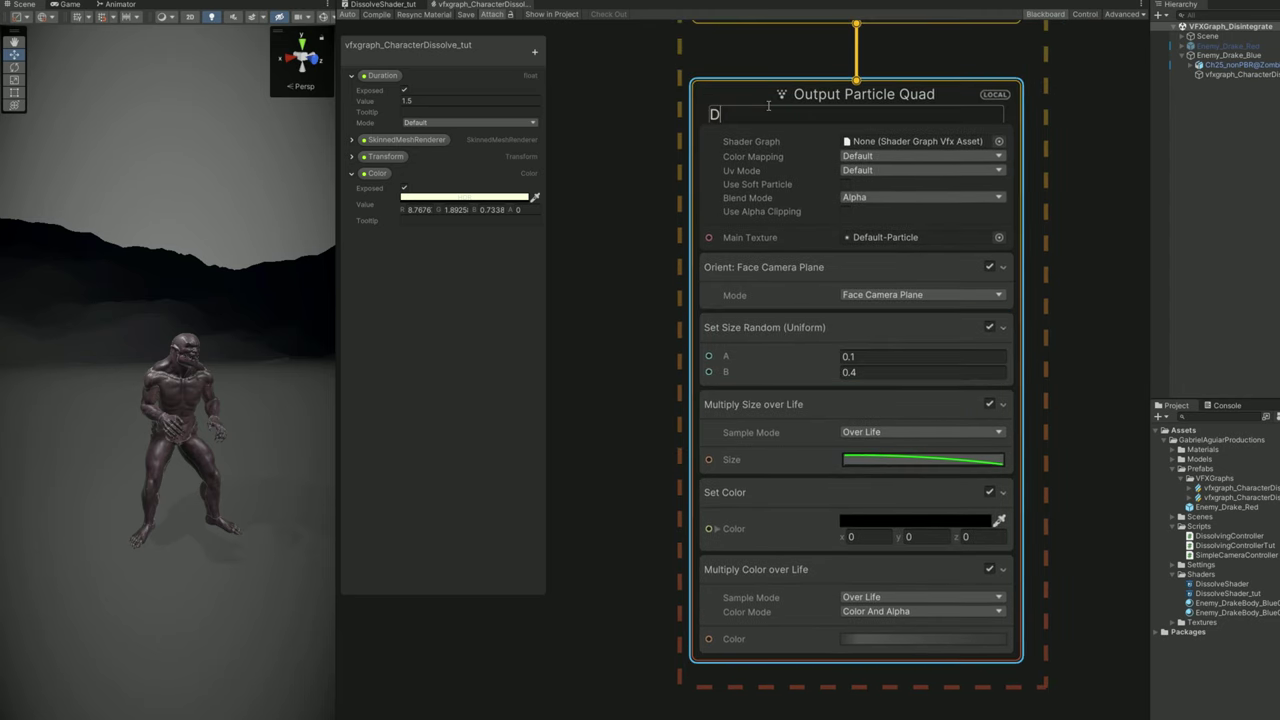
{"action": "key", "text": "Return"}
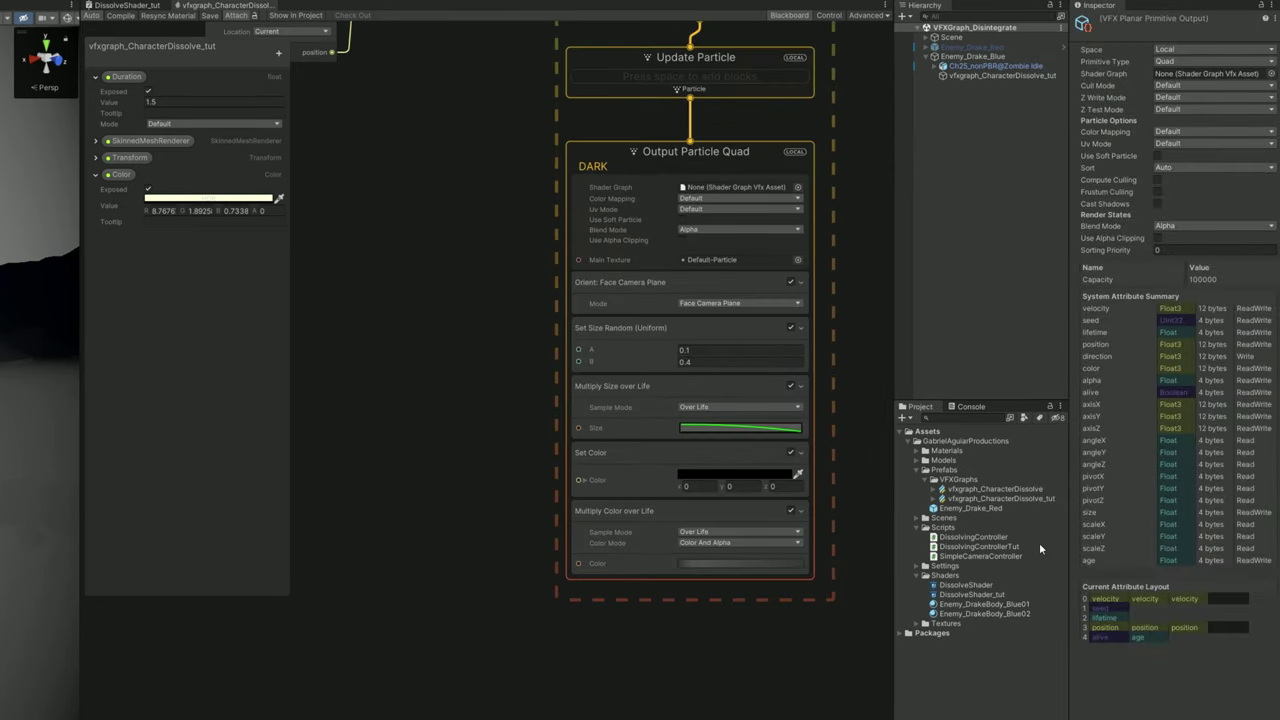
In the vfxgraph_CharacterDissolve_tut asset, move System (1)/DARK above System/BRIGHT in the output render order and preview the scene's effect
{"action": "left_click", "coordinate": [1047, 502]}
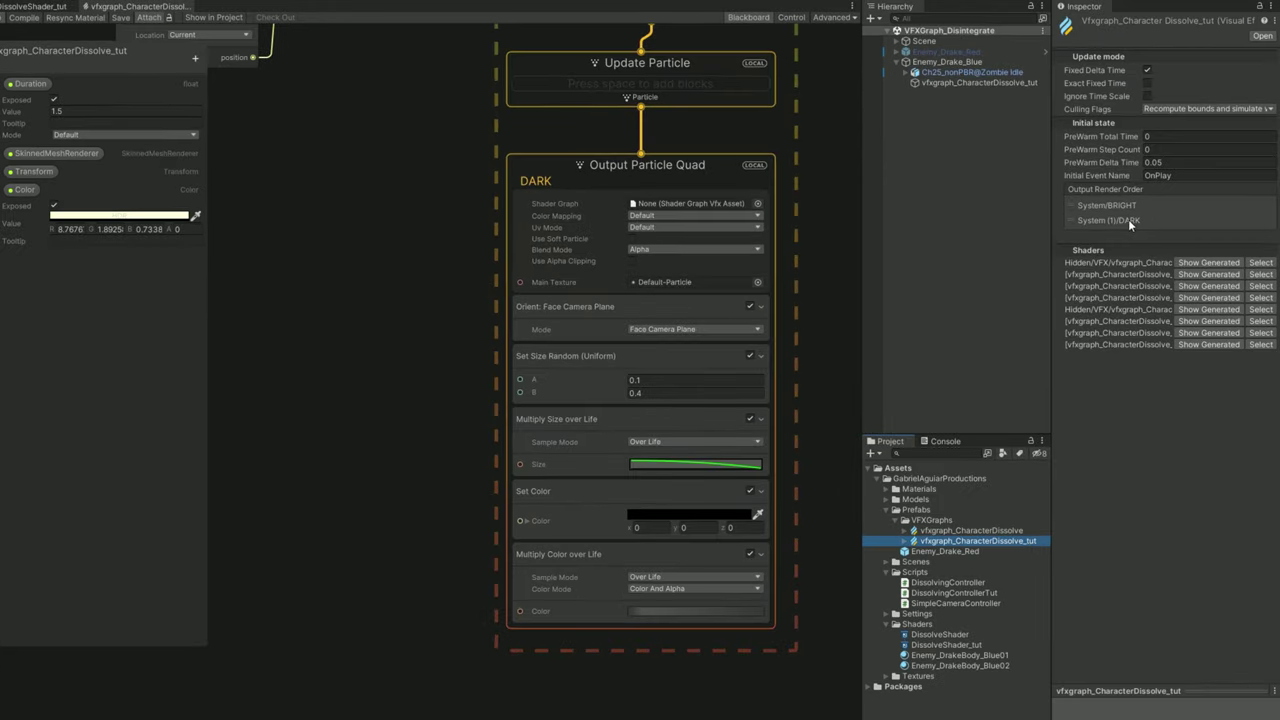
{"action": "left_click_drag", "start_coordinate": [1129, 220], "coordinate": [1151, 203]}
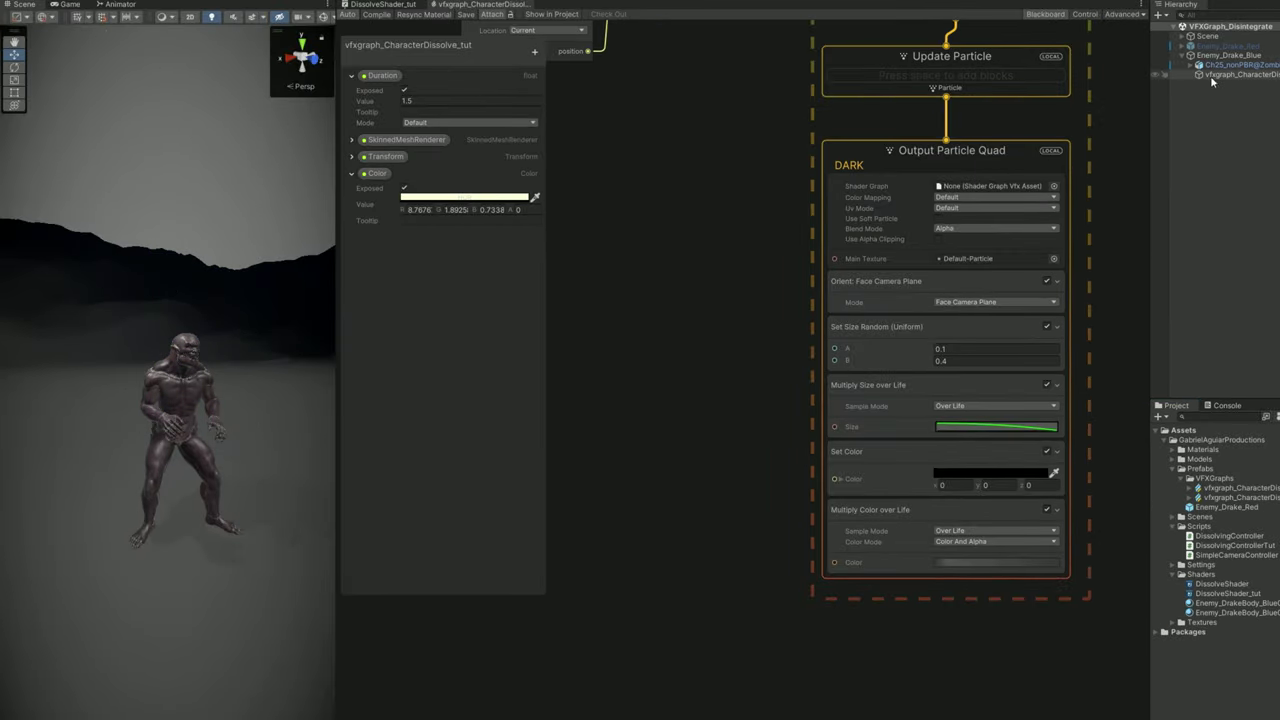
{"action": "left_click", "coordinate": [1211, 75]}
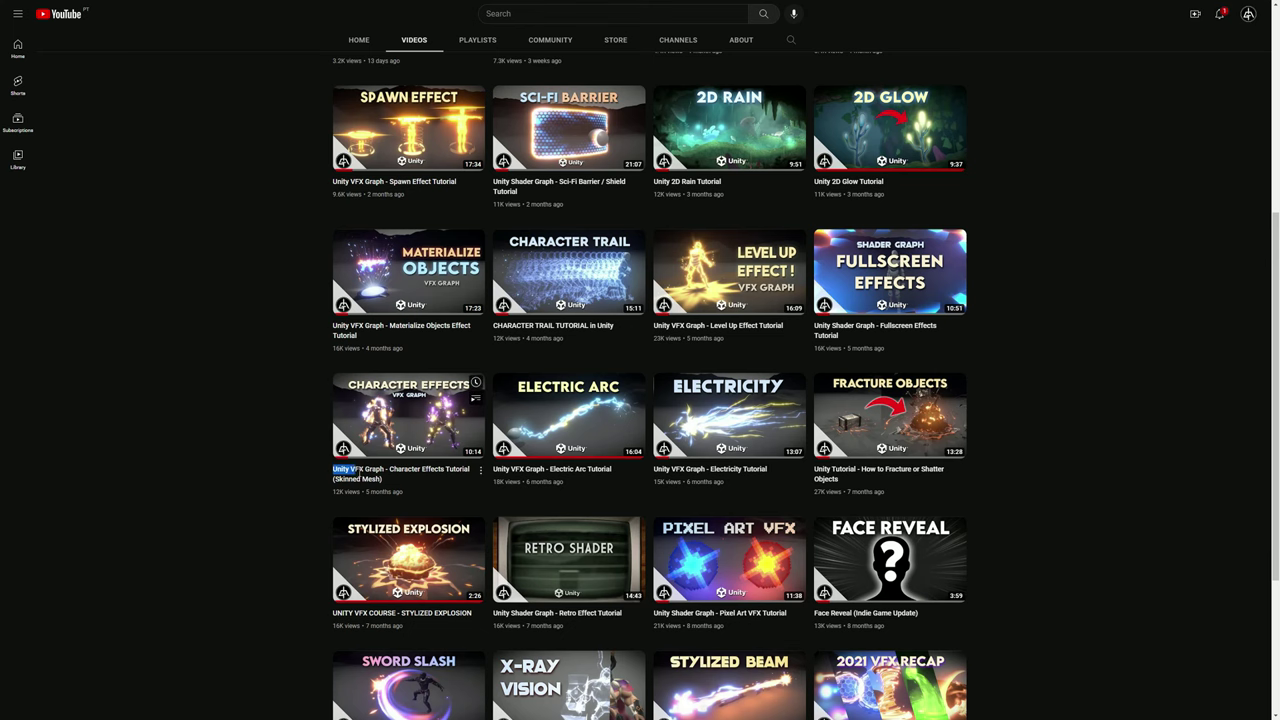
{"action": "left_click_drag", "start_coordinate": [357, 469], "coordinate": [366, 423]}
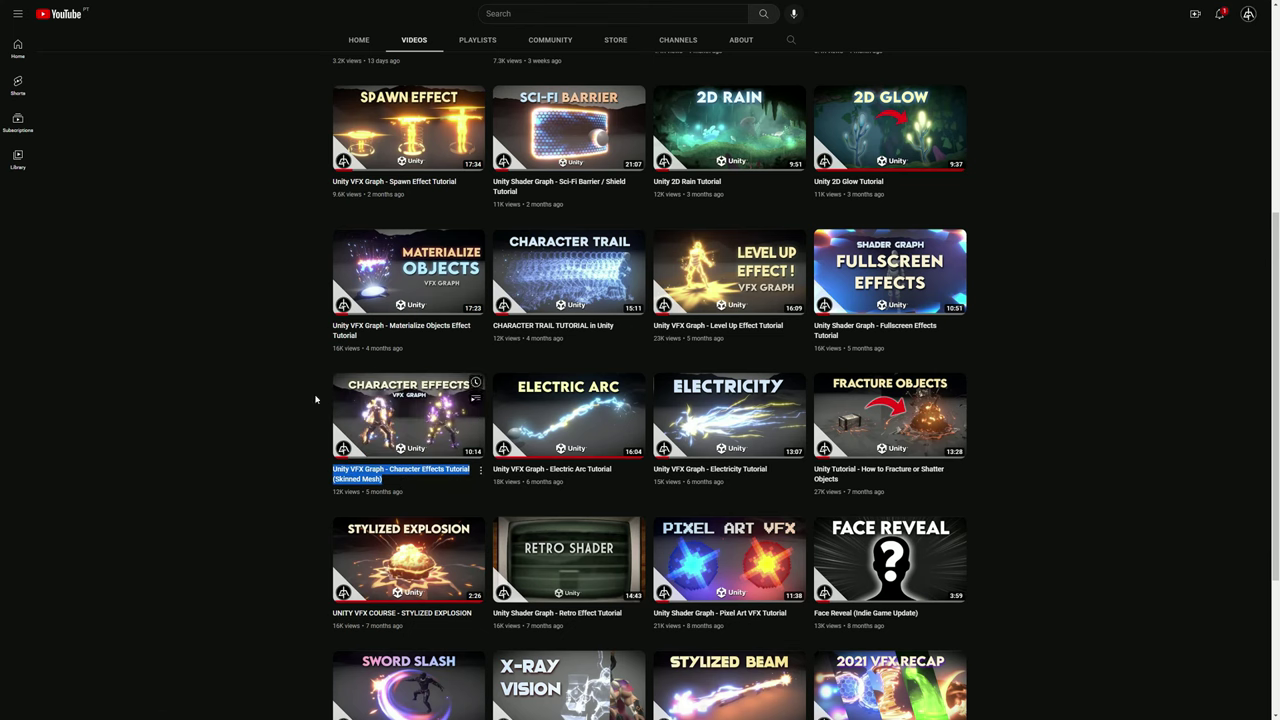
{"action": "scroll", "coordinate": [235, 456], "scroll_direction": "down", "scroll_amount": 6}
{"action": "scroll", "coordinate": [577, 545], "scroll_direction": "down", "scroll_amount": 2}
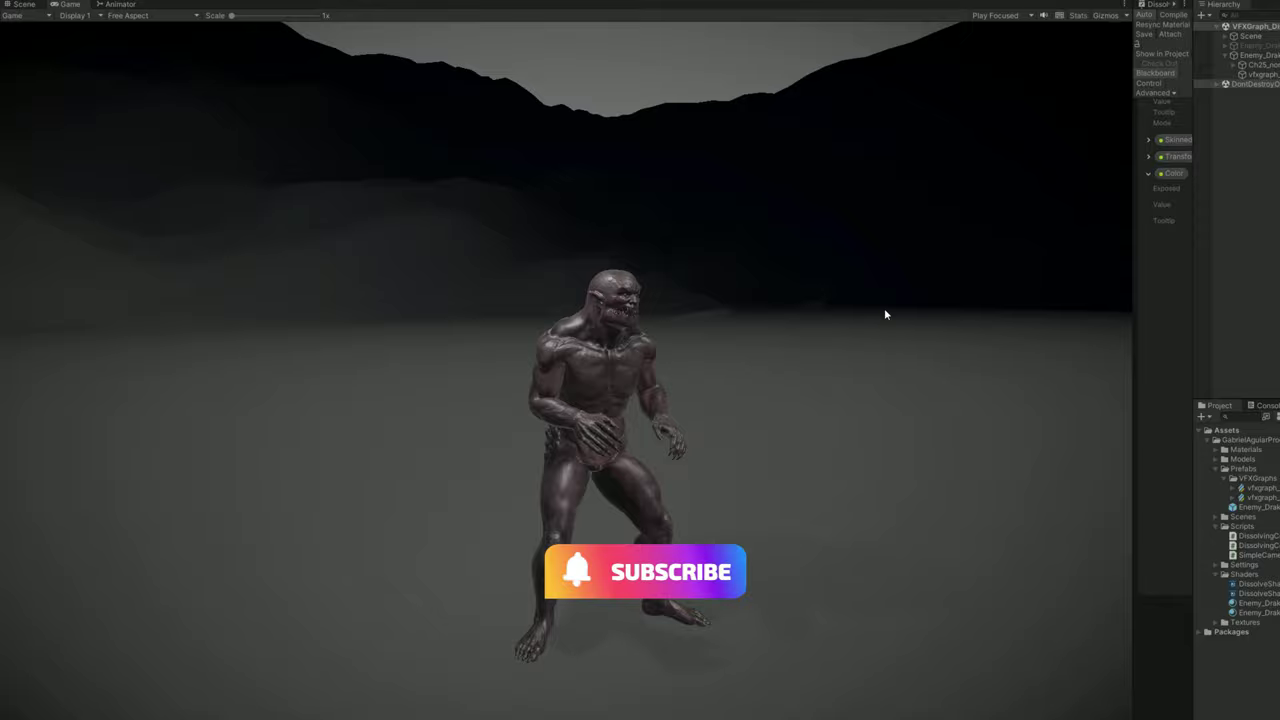
Test the dissolve in the running game and set the BRIGHT system's Spawn context Delay Mode to Before Loop
{"action": "key", "text": "space"}
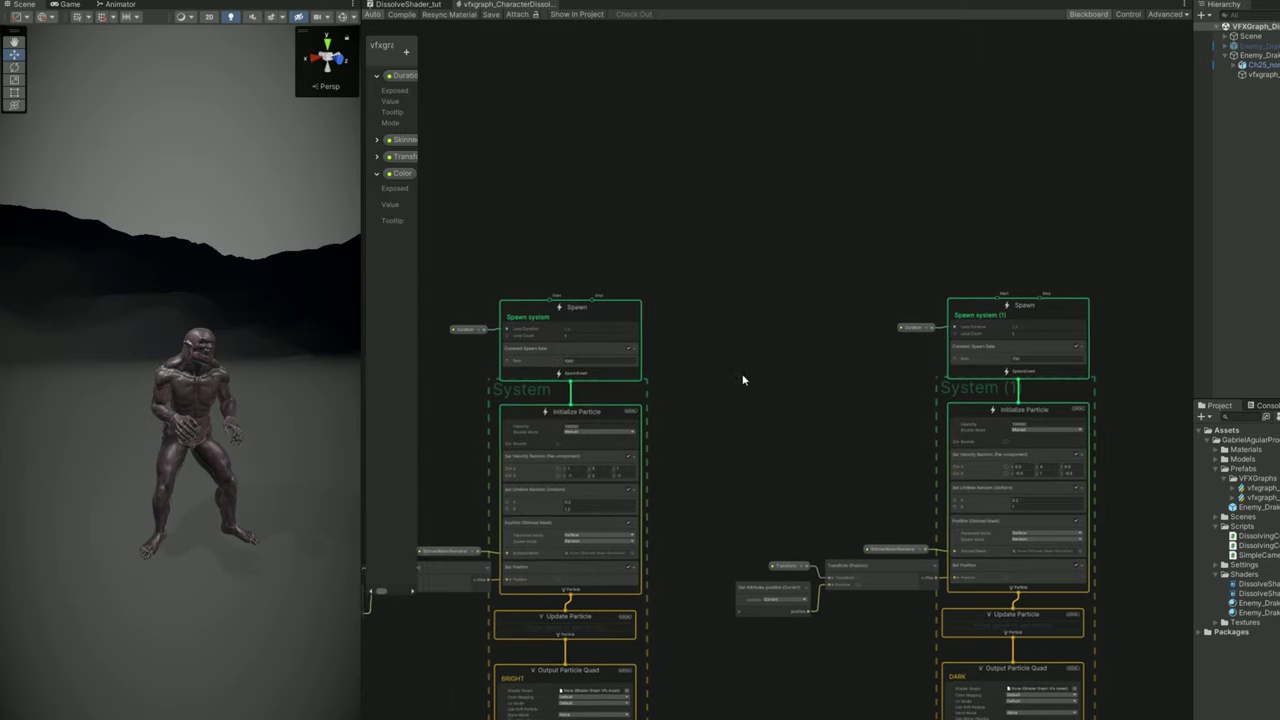
{"action": "scroll", "coordinate": [525, 280], "scroll_direction": "up", "scroll_amount": 5}
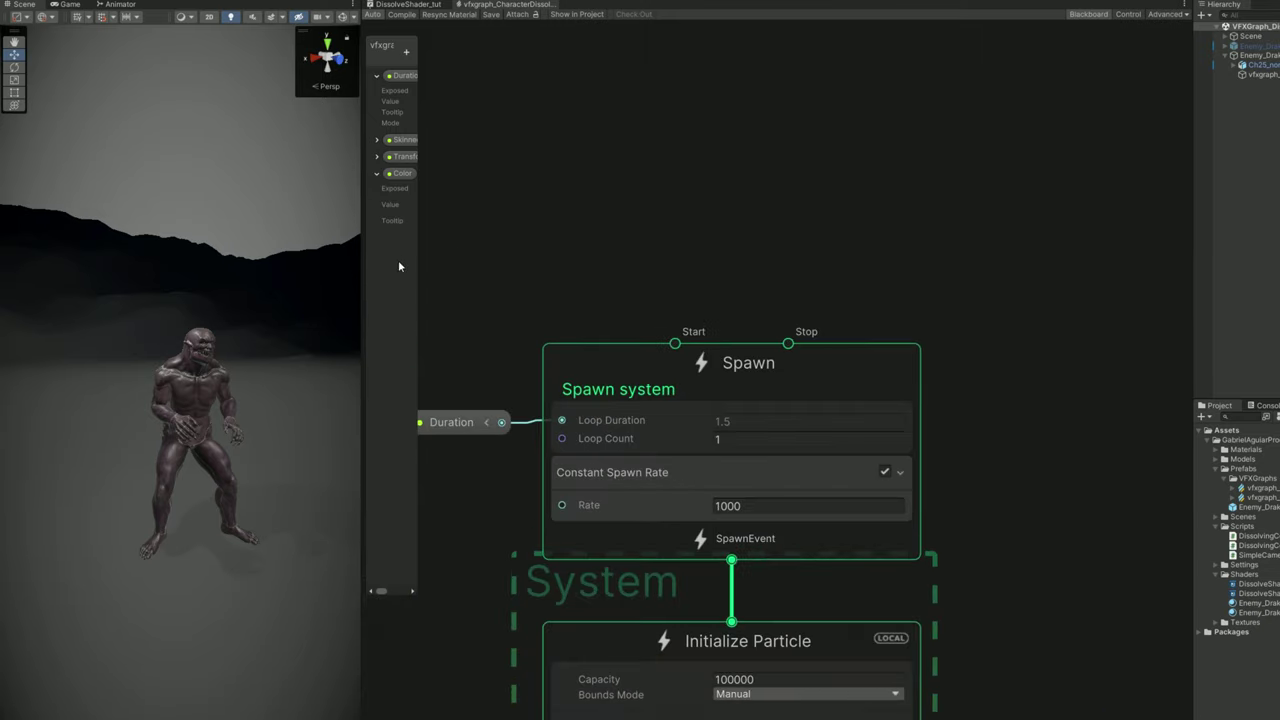
{"action": "left_click_drag", "start_coordinate": [416, 254], "coordinate": [525, 243]}
{"action": "middle_click_drag", "start_coordinate": [649, 270], "coordinate": [796, 249]}
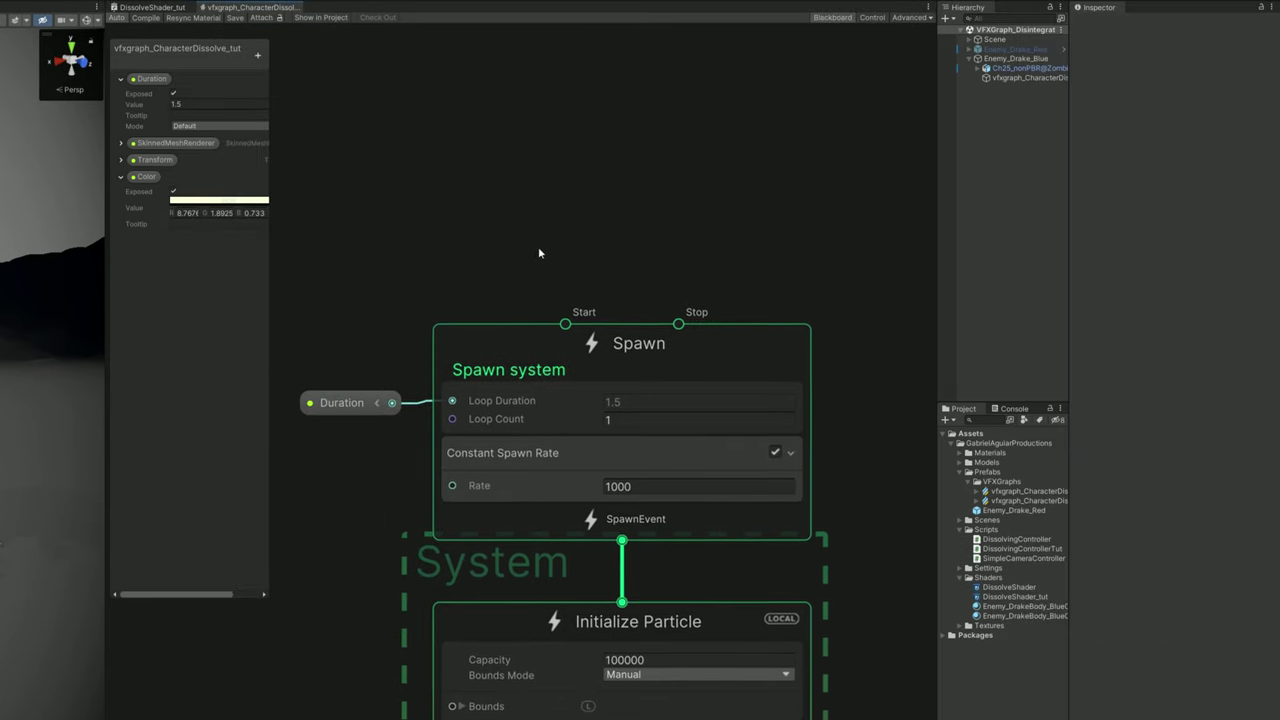
{"action": "left_click", "coordinate": [811, 350]}
{"action": "left_click", "coordinate": [1179, 77]}
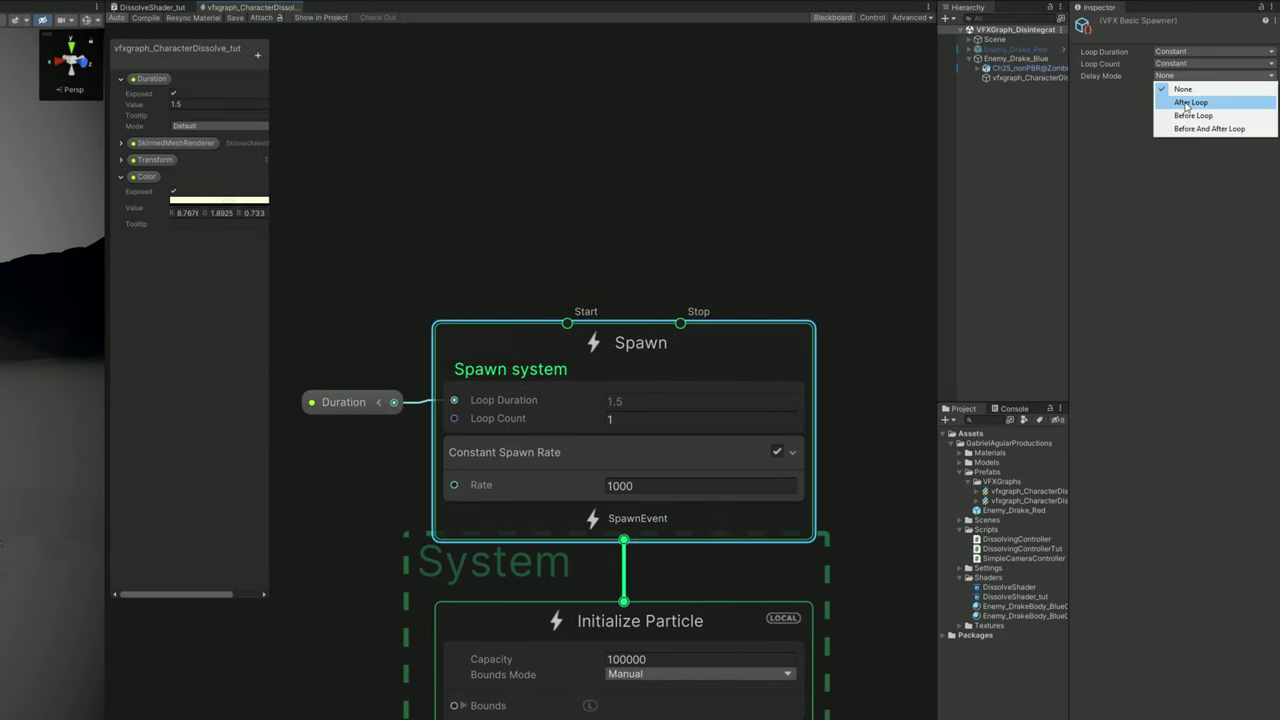
{"action": "left_click", "coordinate": [1193, 115]}
Add an exposed float property Delay with value 0.2 and connect it to Delay Before Loop on both Spawn contexts
{"action": "left_click", "coordinate": [257, 55]}
{"action": "left_click", "coordinate": [290, 268]}
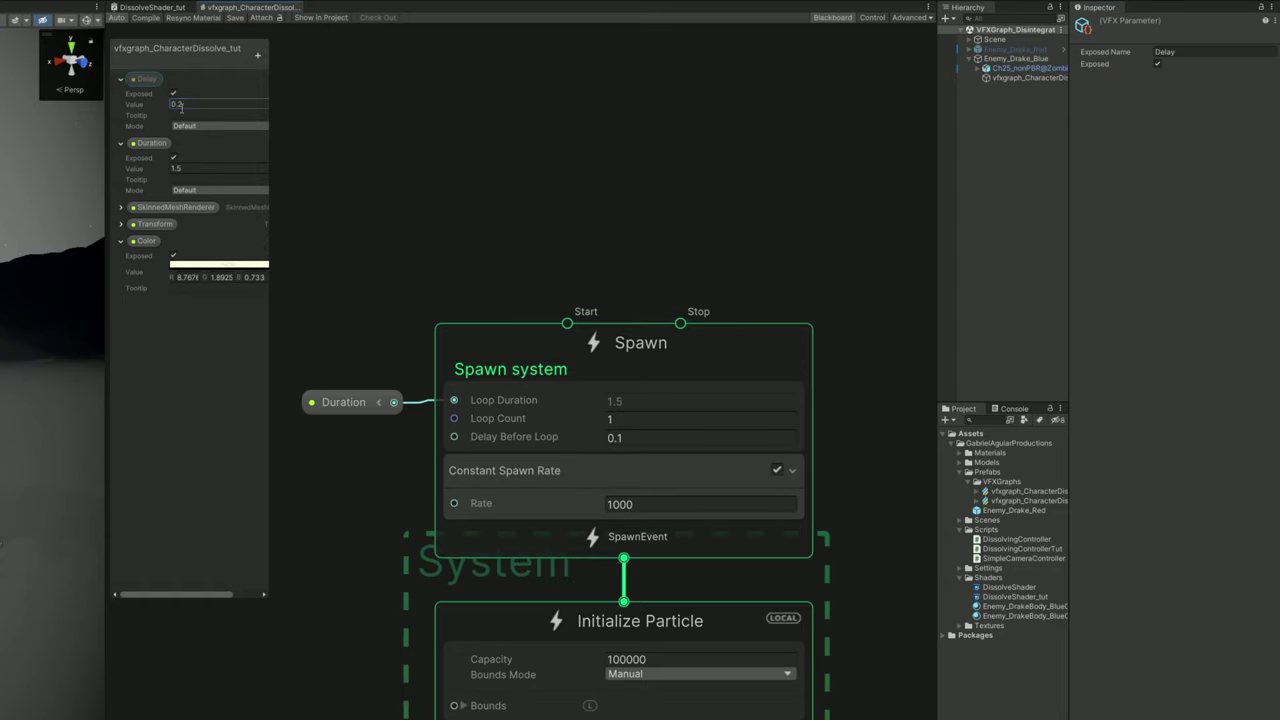
{"action": "left_click_drag", "start_coordinate": [146, 78], "coordinate": [337, 455]}
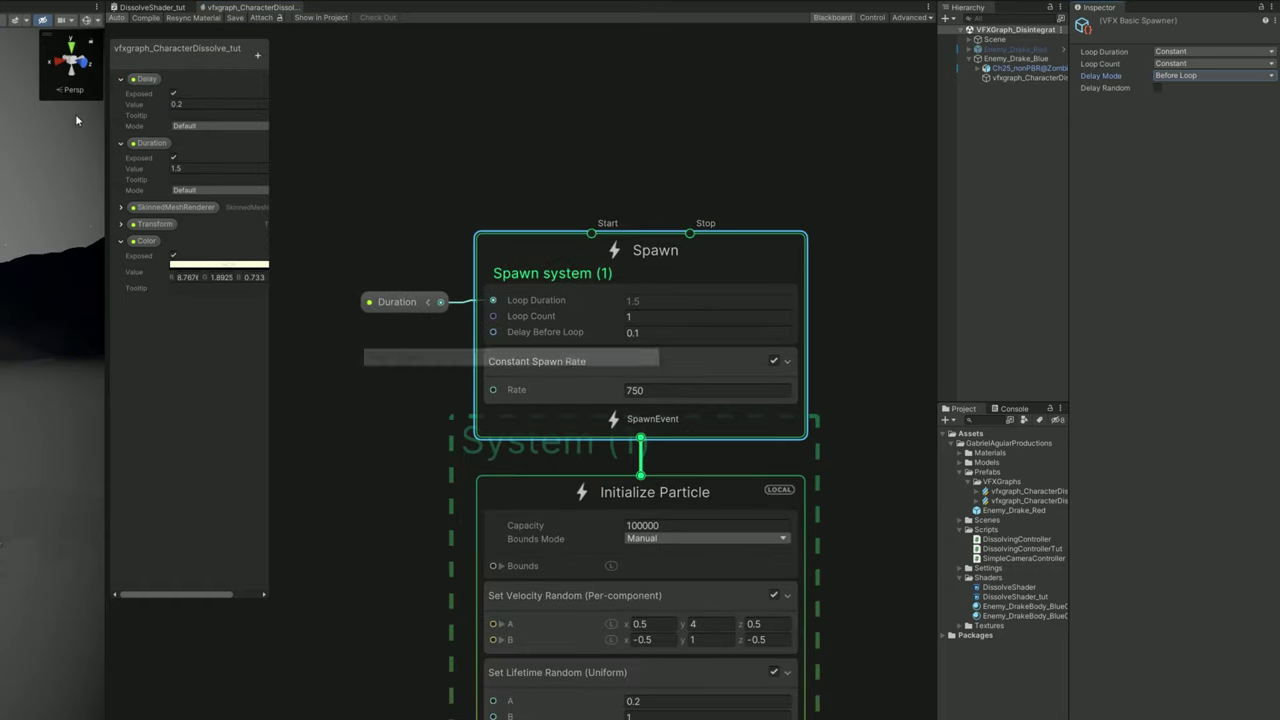
{"action": "left_click_drag", "start_coordinate": [146, 78], "coordinate": [371, 386]}
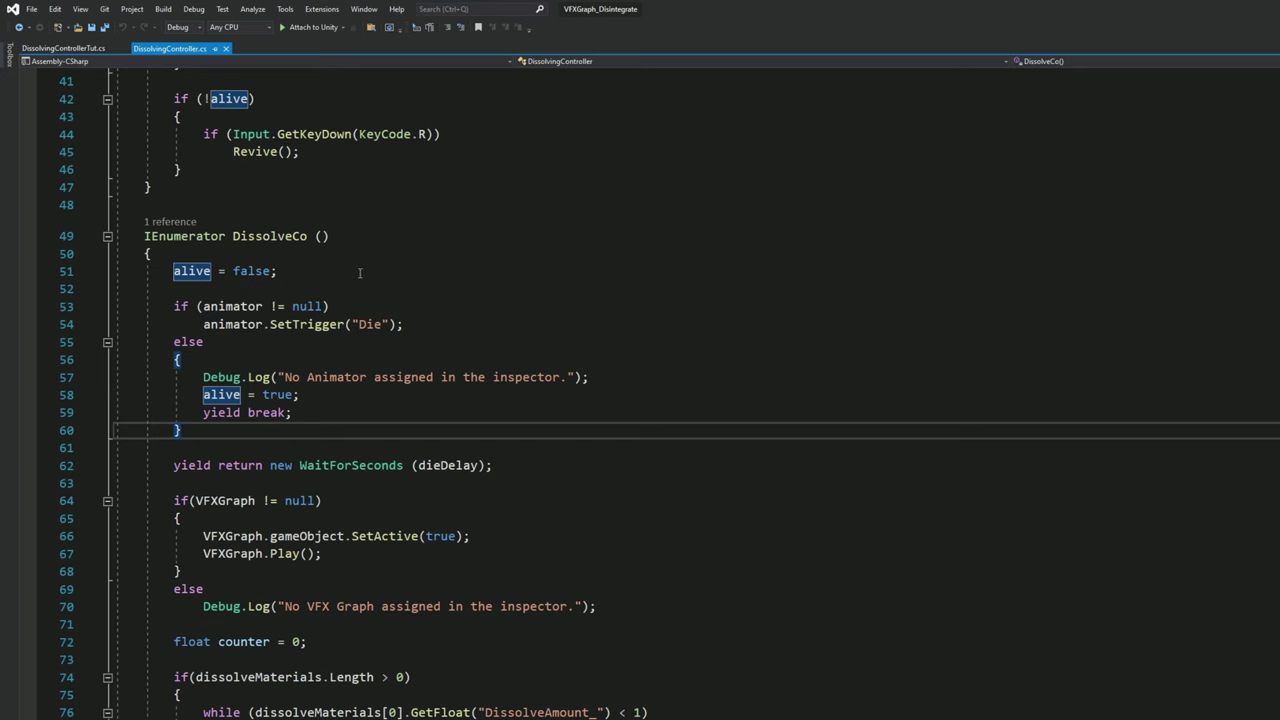
In Visual Studio, examine the start of the DissolveCo coroutine in DissolvingController.cs, including the animator check and Die trigger
{"action": "left_click", "coordinate": [359, 273]}
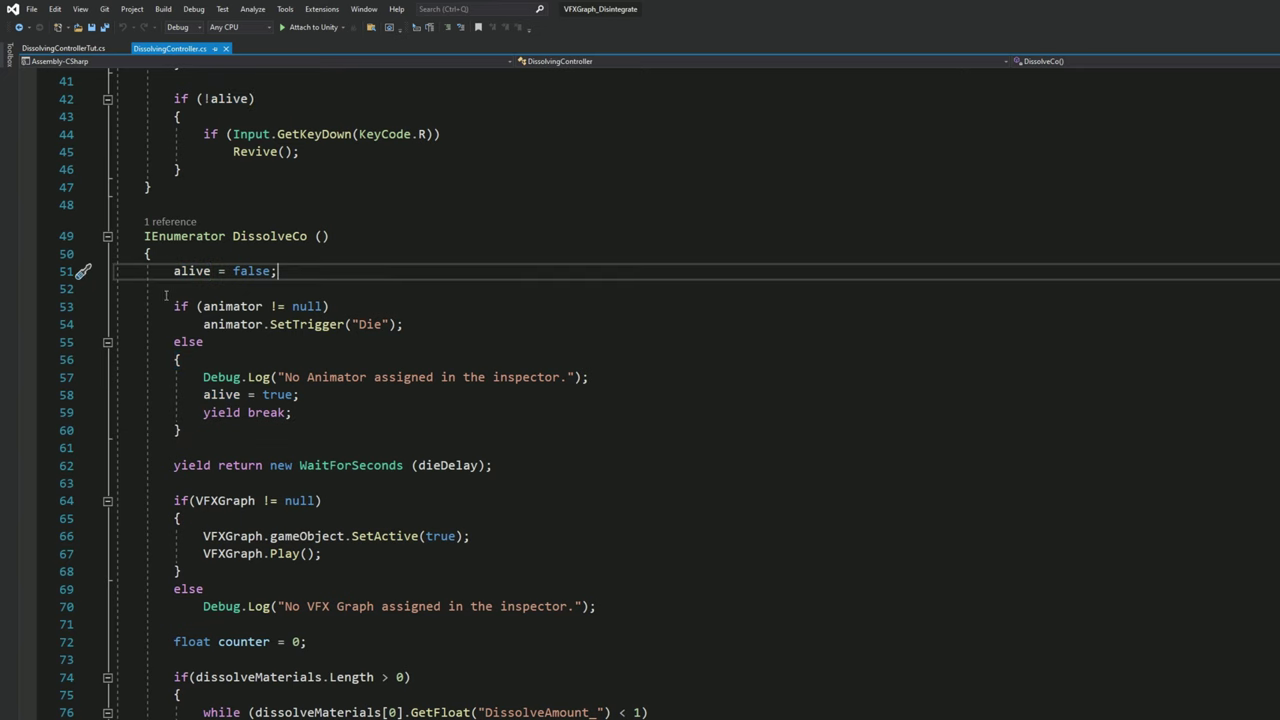
{"action": "left_click_drag", "start_coordinate": [166, 272], "coordinate": [404, 325]}
{"action": "double_click", "coordinate": [224, 307]}
{"action": "double_click", "coordinate": [305, 324]}
{"action": "double_click", "coordinate": [368, 324]}
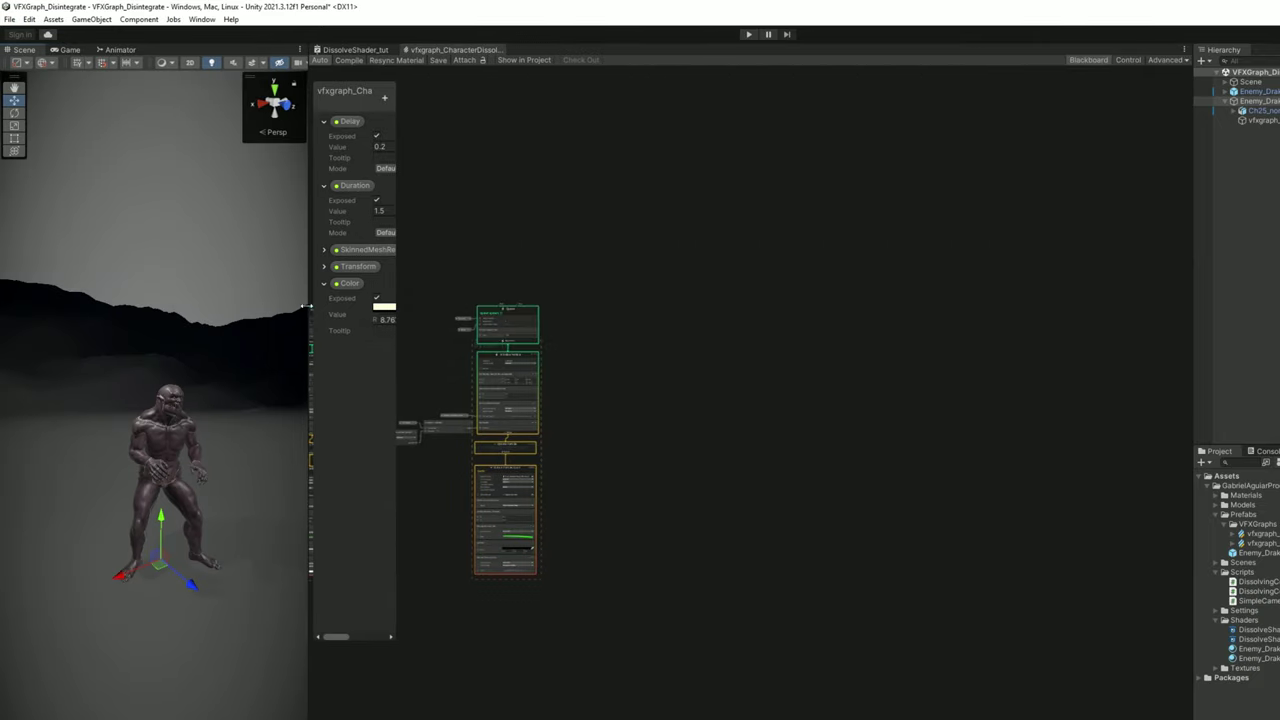
In Unity, add a Turbulence block with intensity 3 to the BRIGHT system's Update Particle context and attach the graph to the scene's effect
{"action": "scroll", "coordinate": [620, 344], "scroll_direction": "up", "scroll_amount": 5}
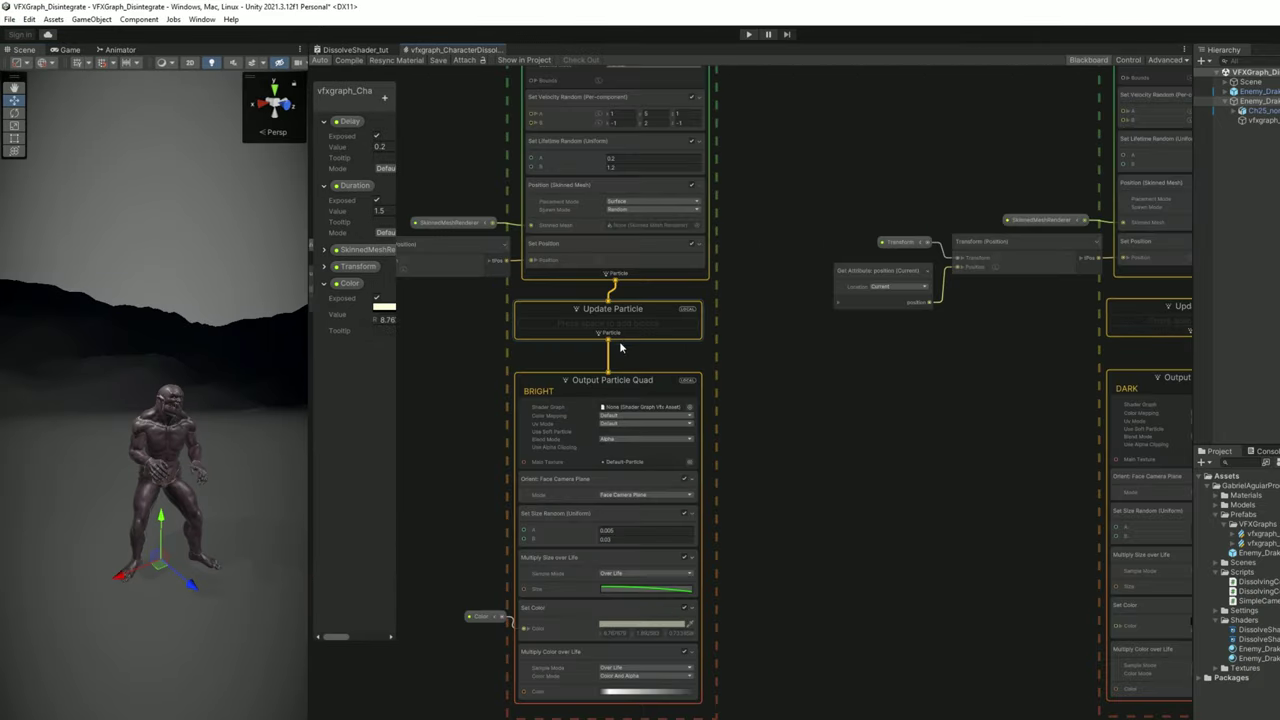
{"action": "key", "text": "space"}
{"action": "type", "text": "tu"}
{"action": "left_click", "coordinate": [601, 351]}
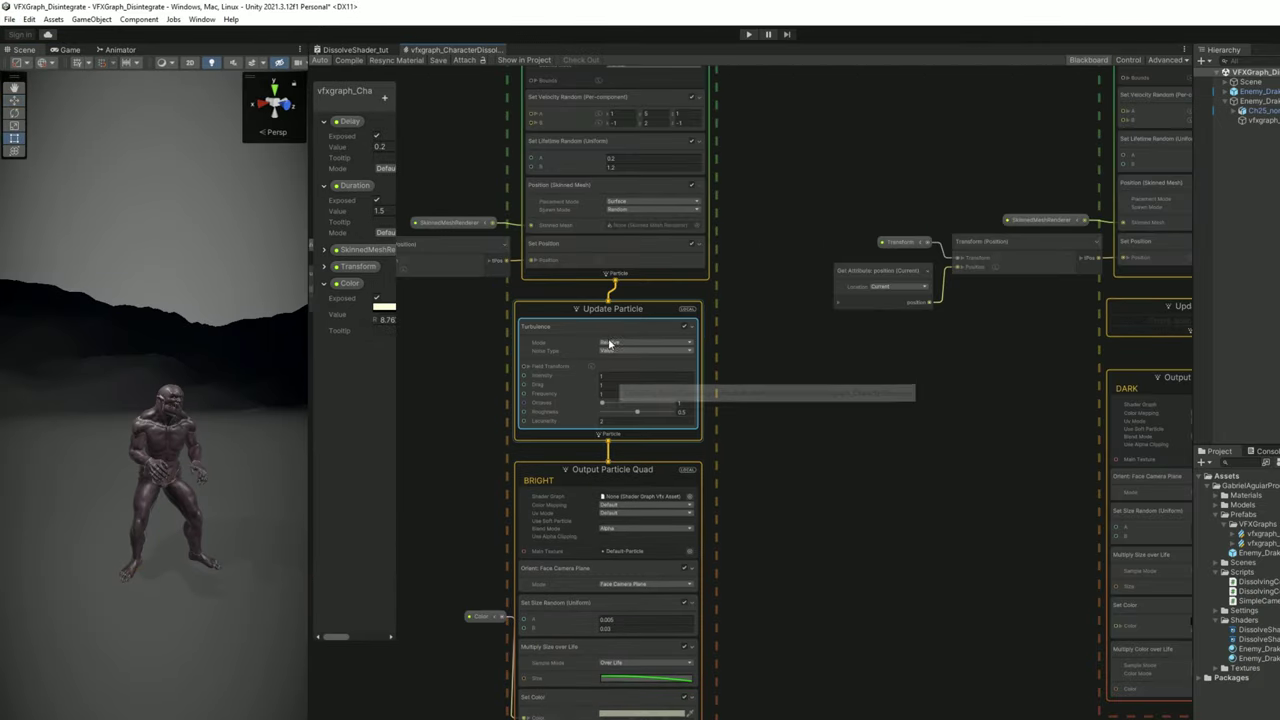
{"action": "left_click", "coordinate": [612, 376]}
{"action": "scroll", "coordinate": [612, 372], "scroll_direction": "up", "scroll_amount": 3}
{"action": "type", "text": "3"}
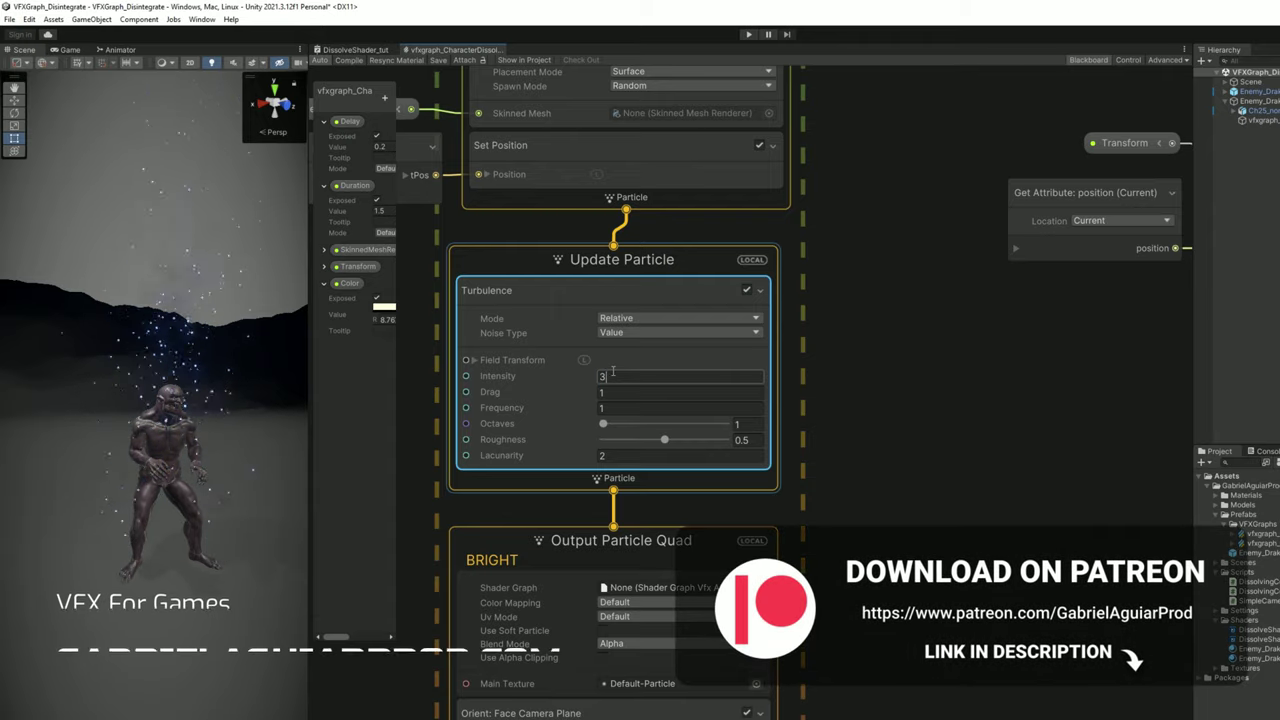
{"action": "left_click", "coordinate": [1262, 120]}
{"action": "left_click", "coordinate": [464, 60]}
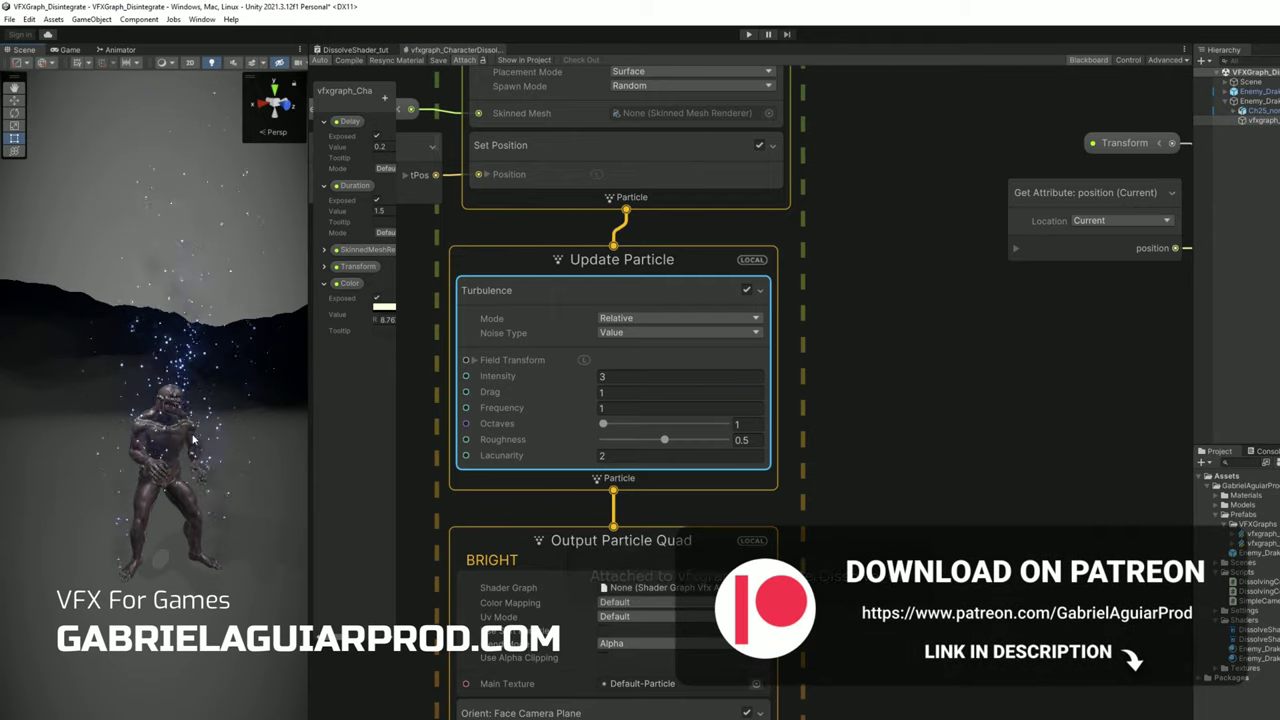
Copy the Turbulence block from the BRIGHT system into the DARK system's Update Particle context
{"action": "scroll", "coordinate": [572, 394], "scroll_direction": "down", "scroll_amount": 4}
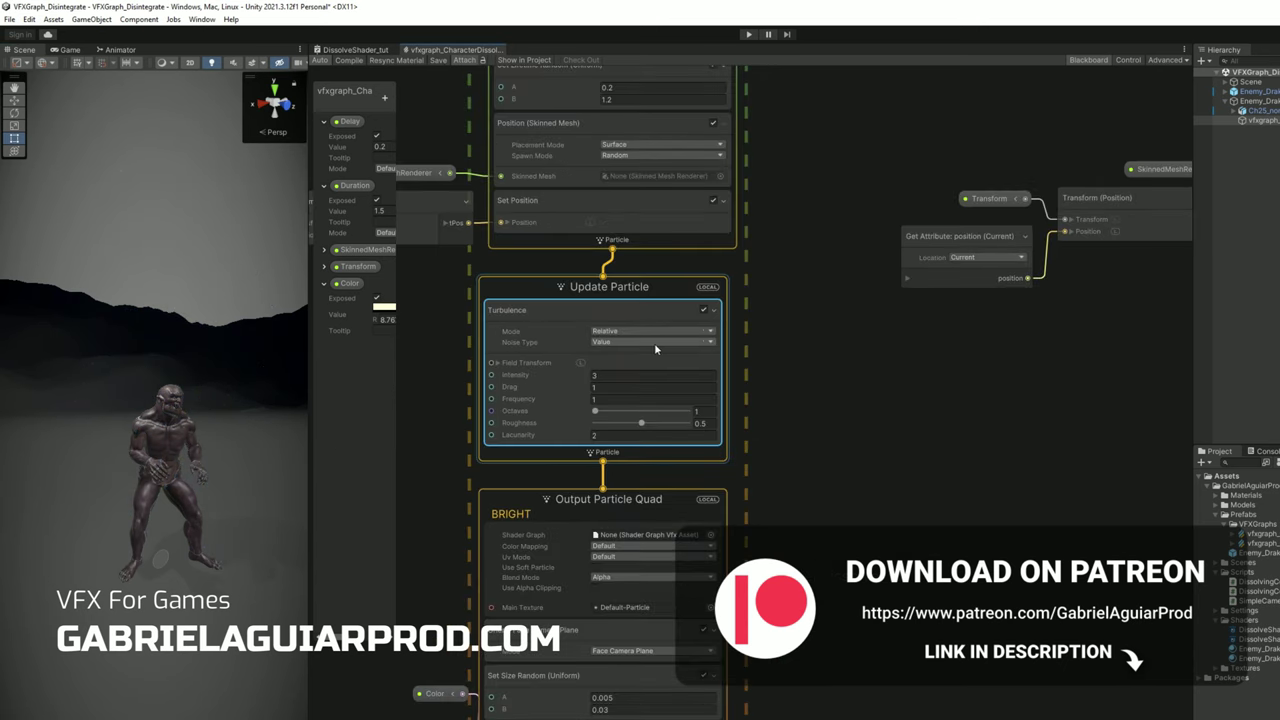
{"action": "middle_click_drag", "start_coordinate": [885, 360], "coordinate": [646, 361]}
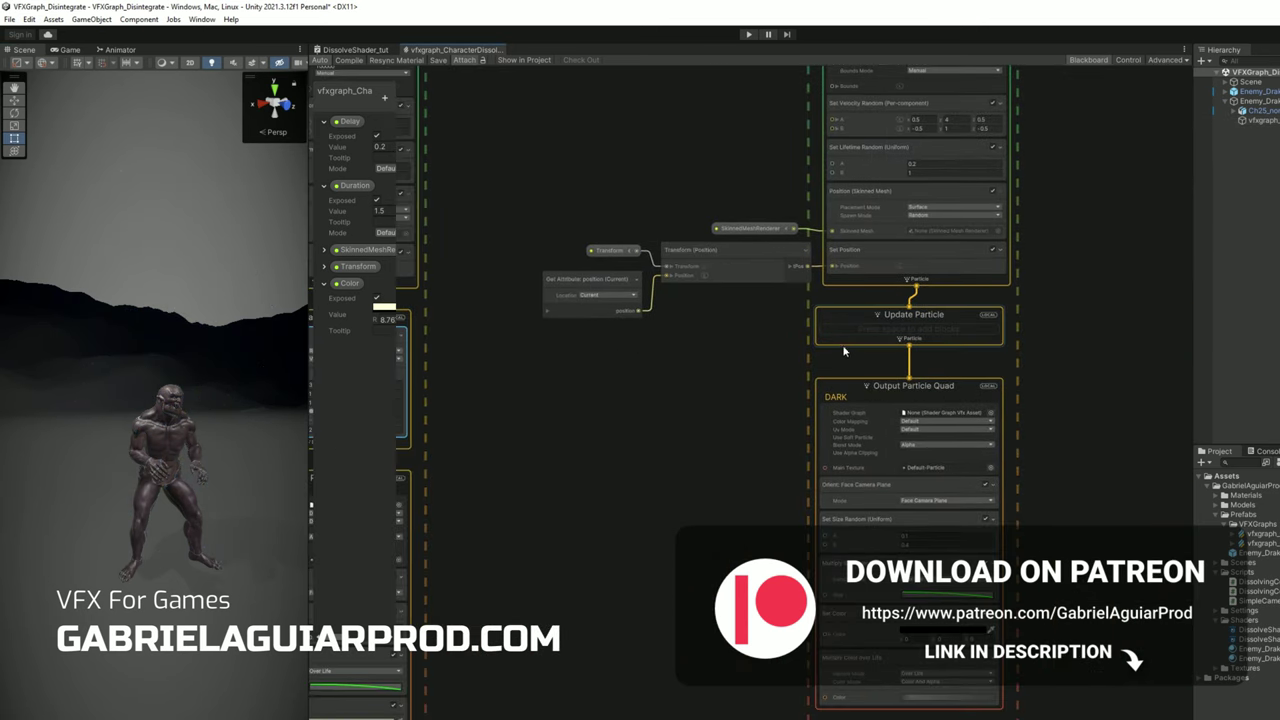
{"action": "left_click", "coordinate": [843, 331]}
{"action": "key", "text": "ctrl+v"}
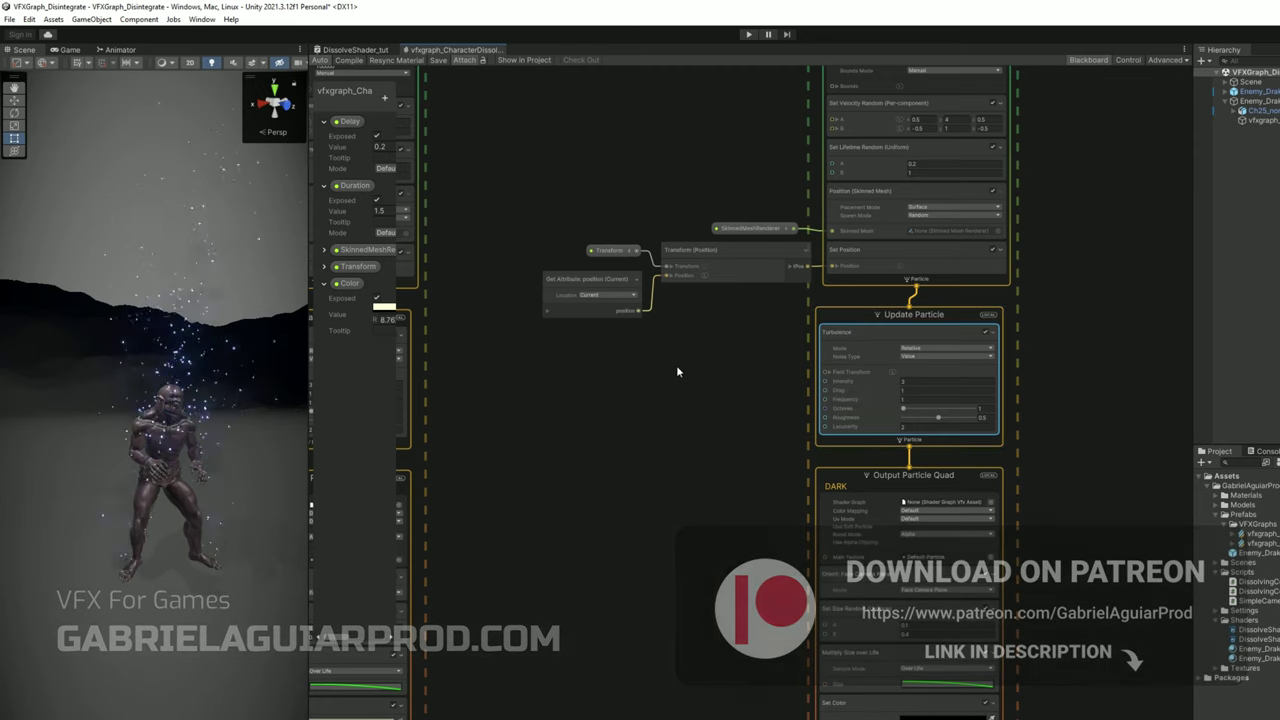